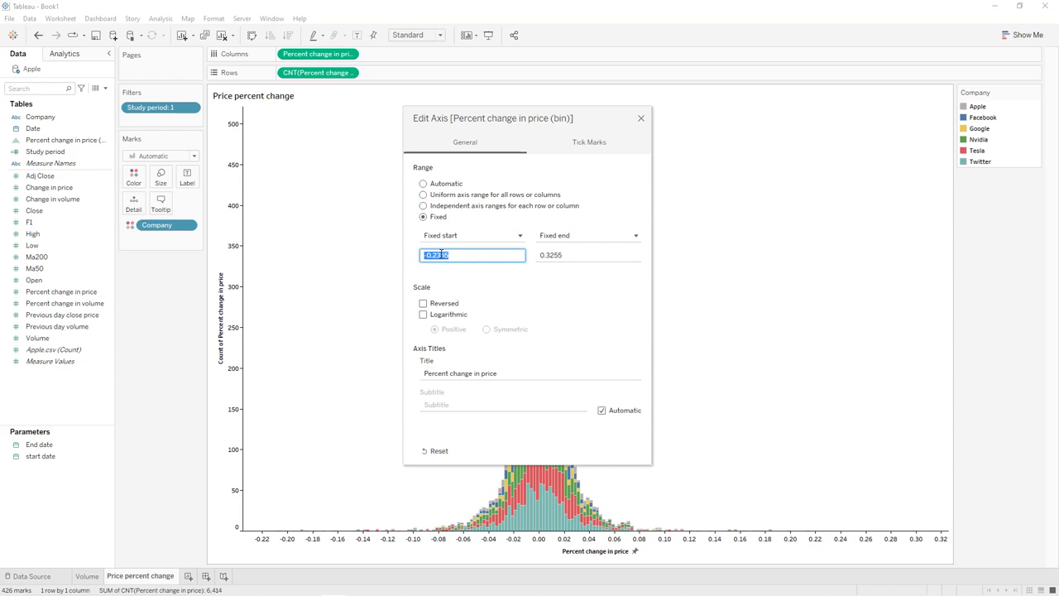
Step: Fix the Percent change in price axis range from -0.1 to 0.1
type("-0.1")
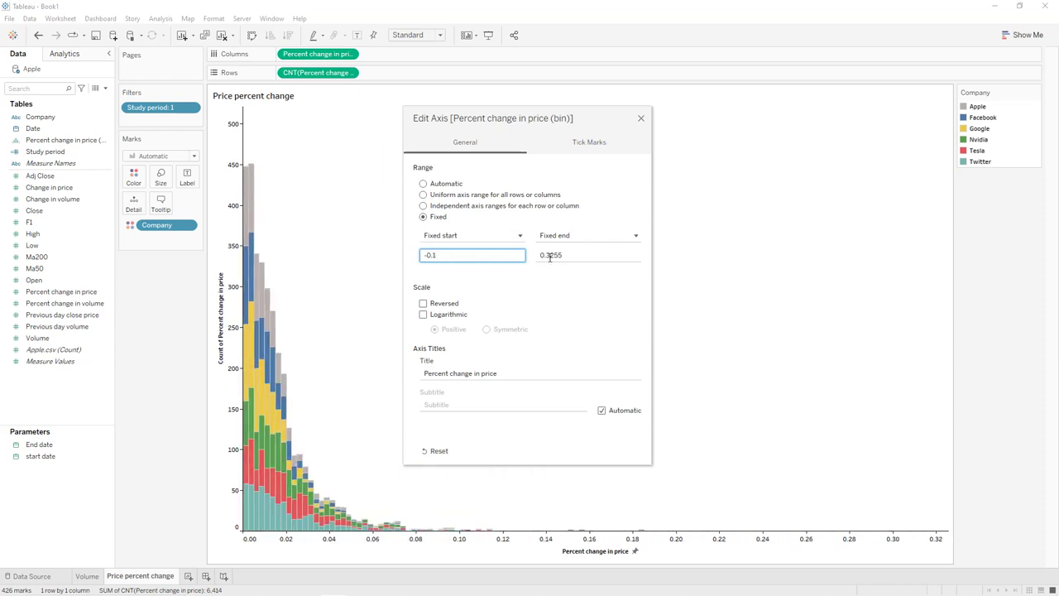
left_click(545, 257)
type("0.1")
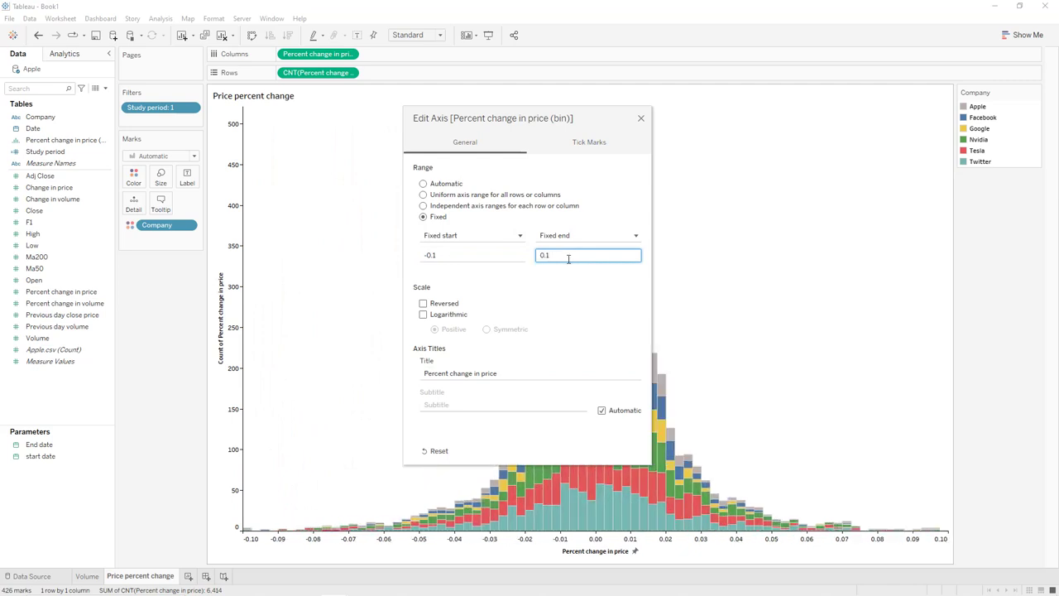
left_click(641, 119)
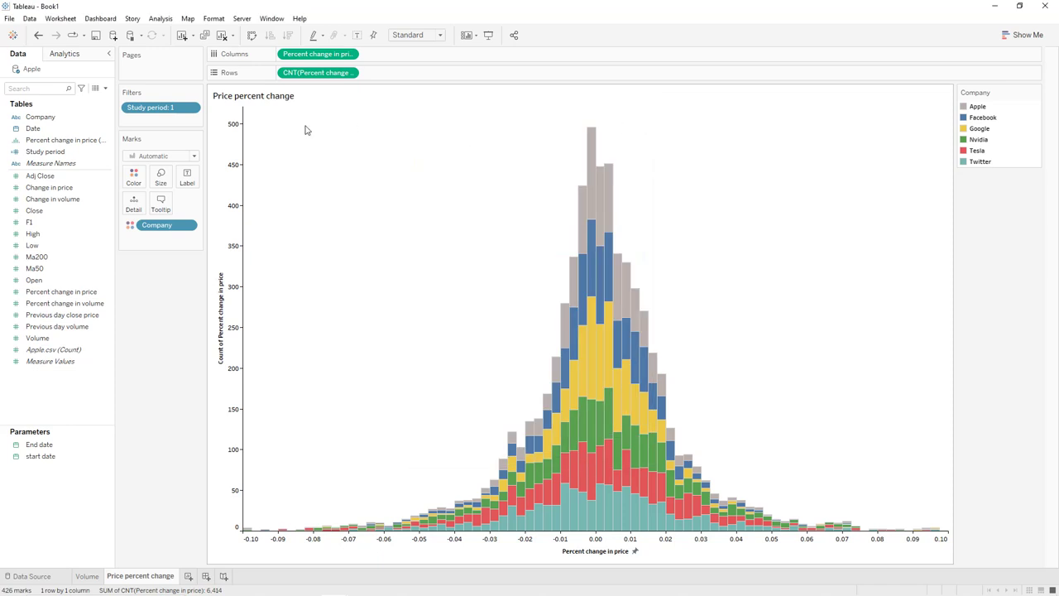
Step: Remove the title from the vertical Count of Percent change in price axis
double_click(225, 311)
triple_click(527, 370)
key("BackSpace")
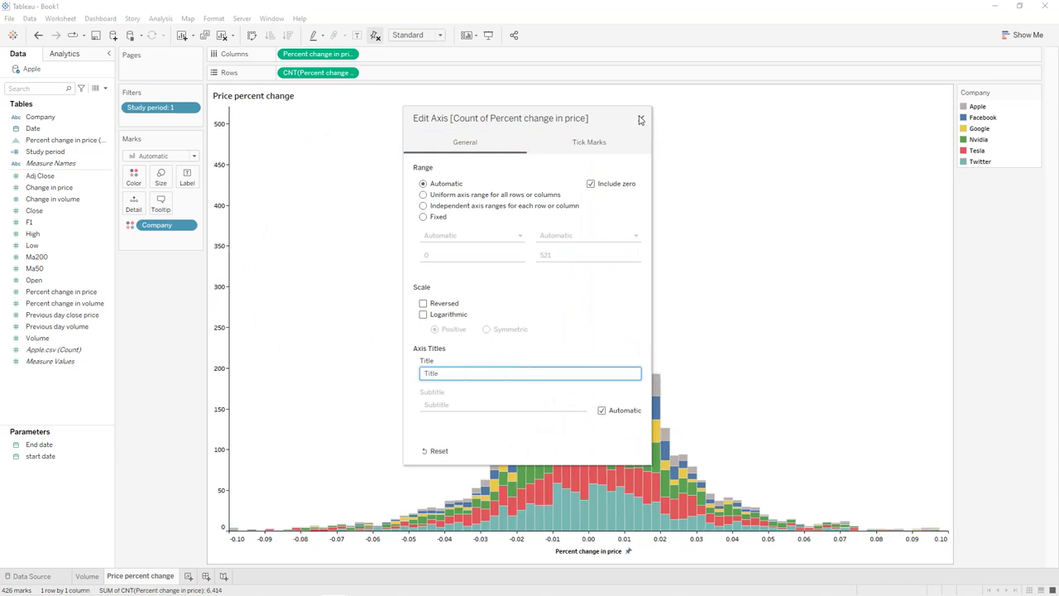
left_click(638, 115)
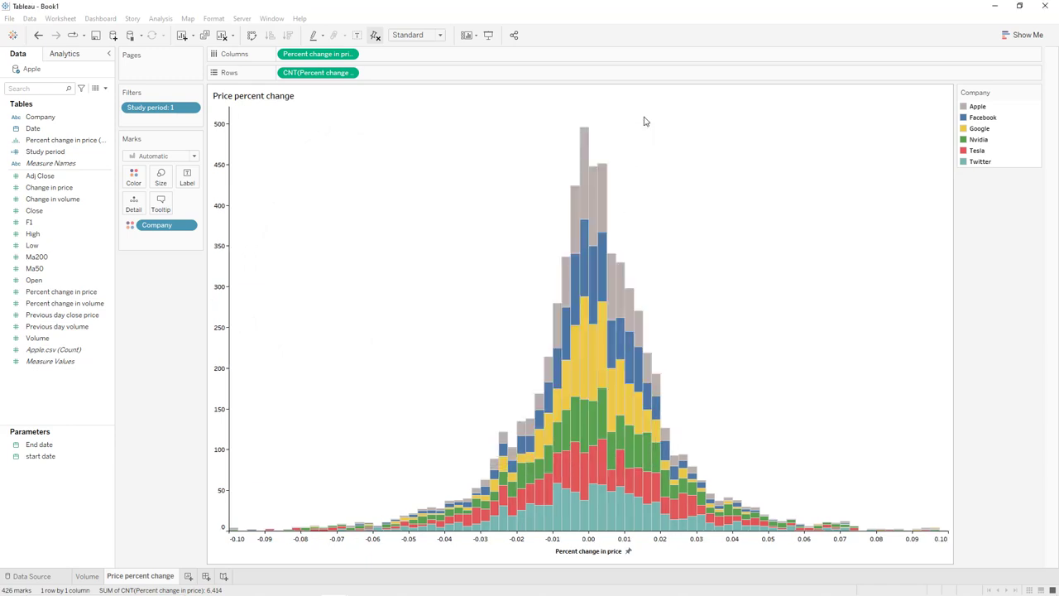
Step: Centre the title of the Price percent change sheet
double_click(573, 101)
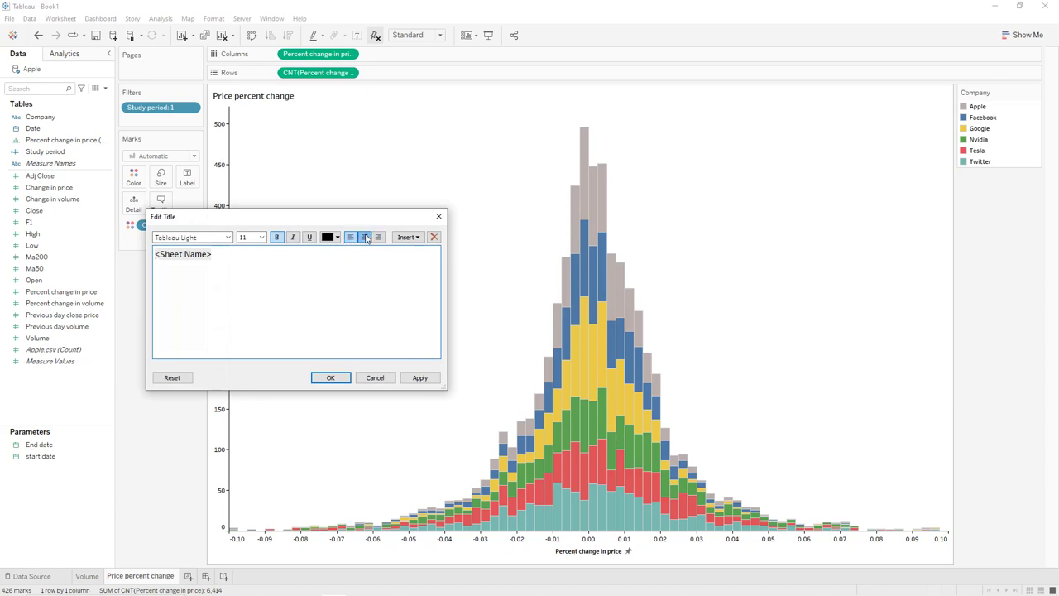
left_click(364, 236)
left_click(420, 378)
left_click(338, 378)
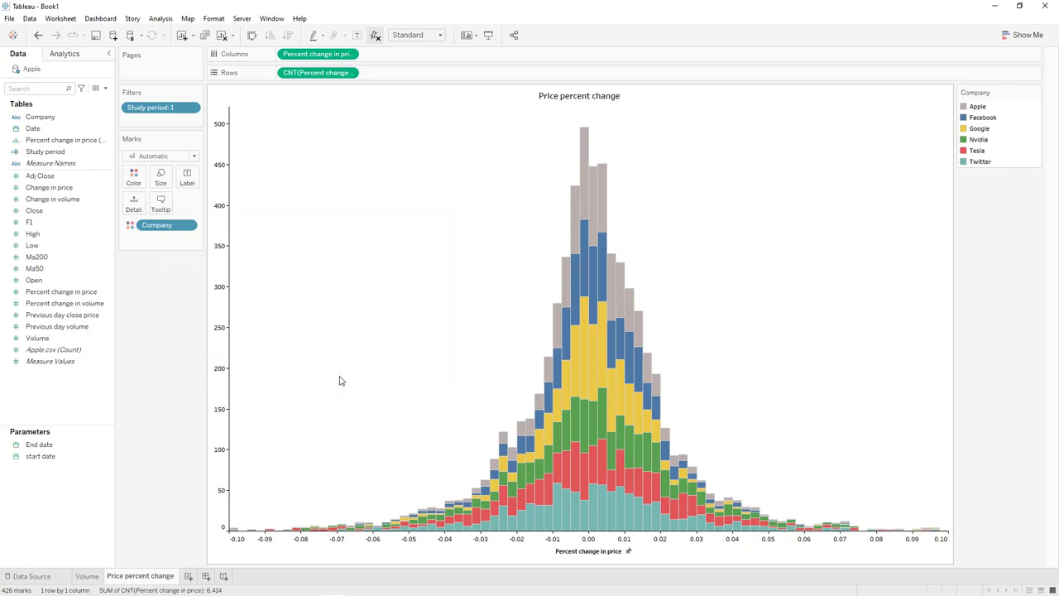
Step: Add a new worksheet and name it "Moving Average - open price"
left_click(190, 576)
double_click(193, 576)
type("Moving")
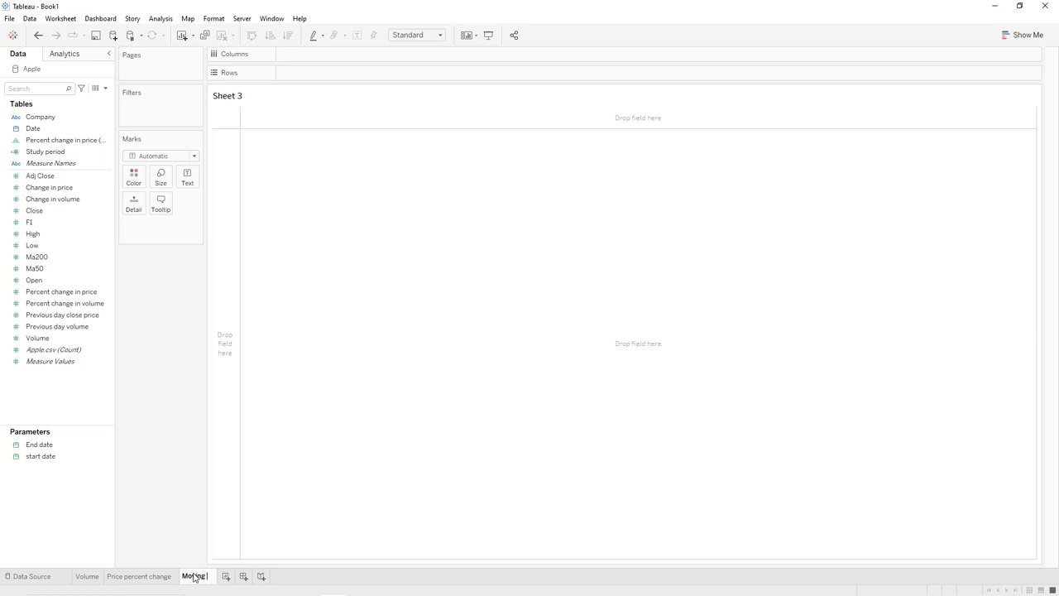
type(" Average - ")
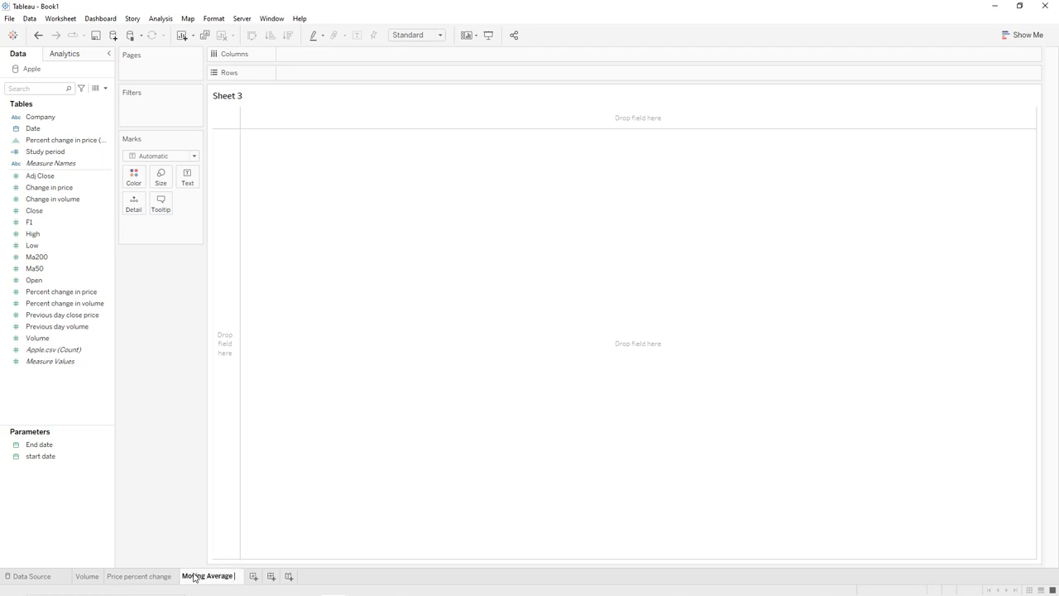
type("open price")
key("Return")
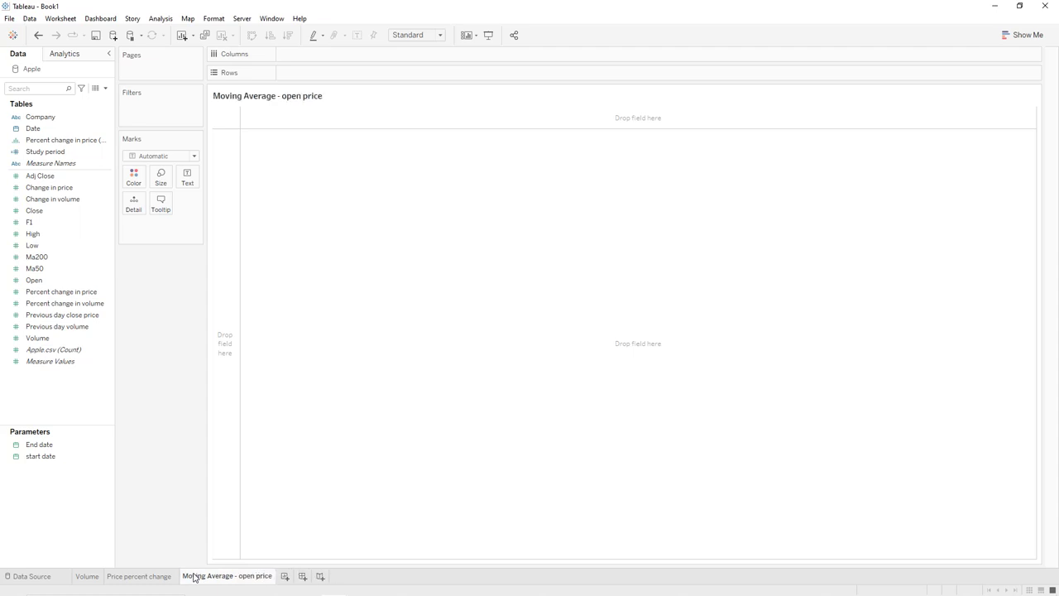
Step: Filter Measure Names to include only Ma200, Ma50 and Open
left_click_drag(62, 163, 154, 118)
left_click(486, 334)
scroll(441, 252, "down", 2)
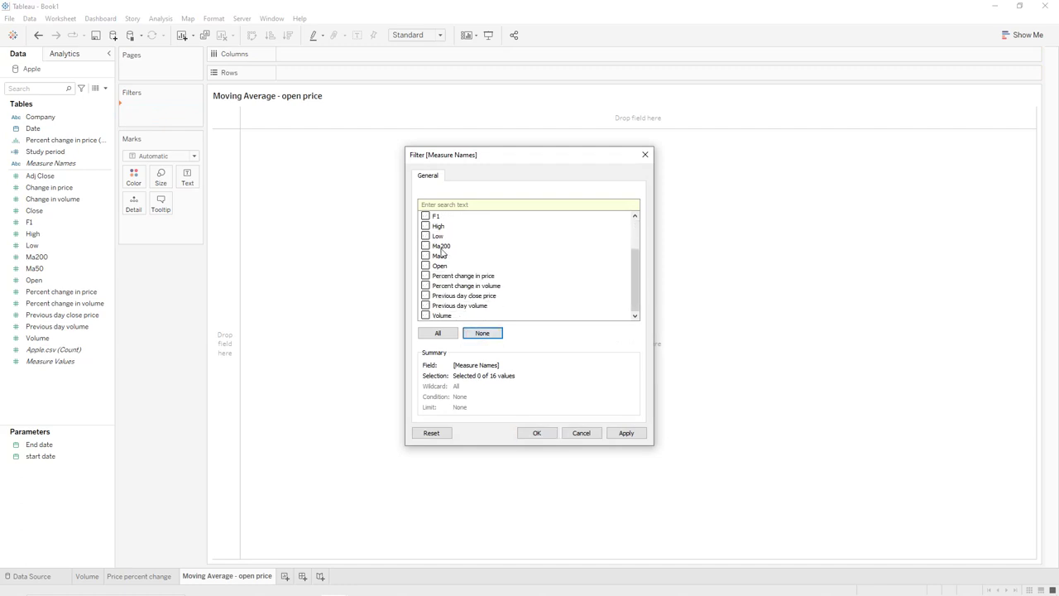
left_click(427, 246)
left_click(625, 432)
left_click(538, 433)
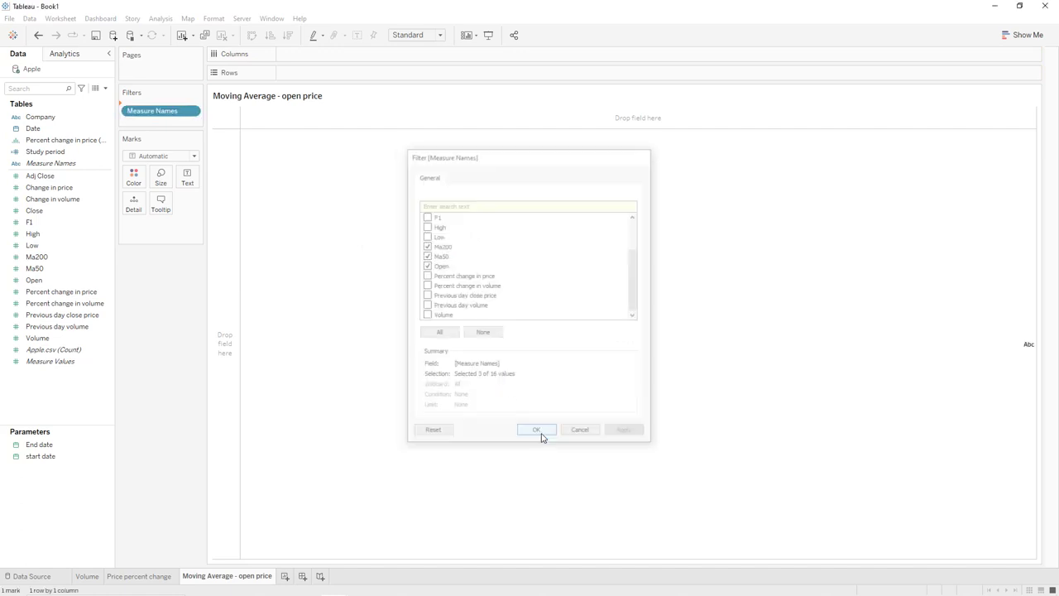
Step: Build a line chart with exact Date in columns and Measure Values in rows, coloured by Measure Names
left_click_drag(33, 128, 331, 62)
left_click(350, 54)
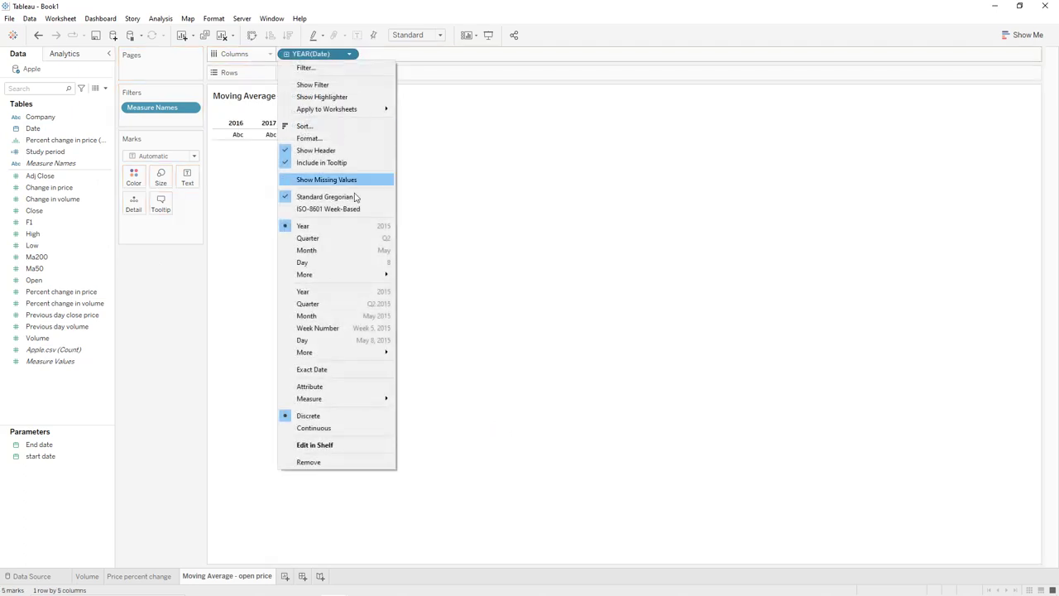
left_click(315, 369)
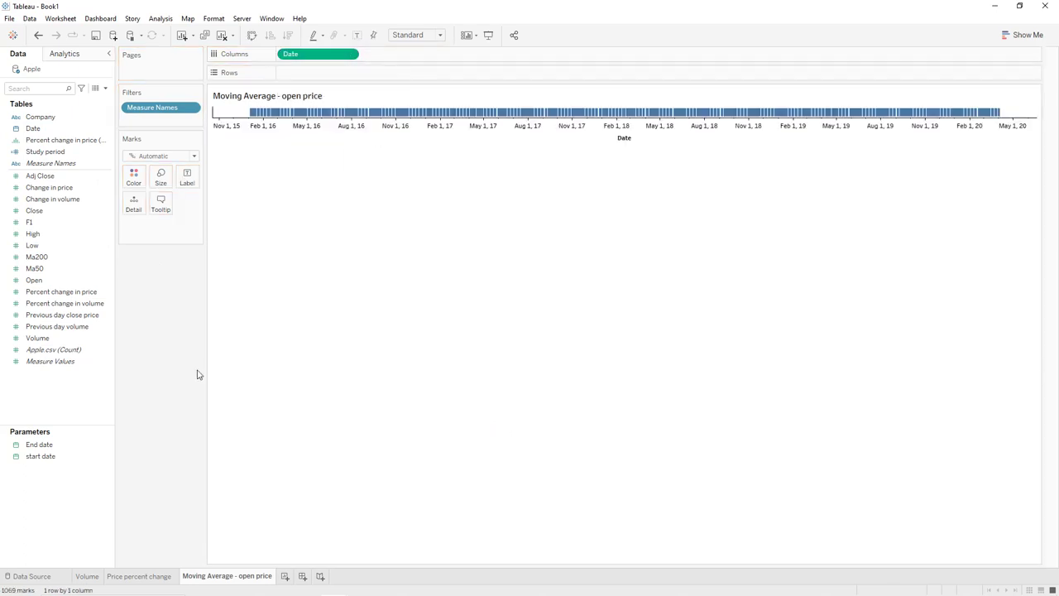
left_click_drag(72, 362, 326, 80)
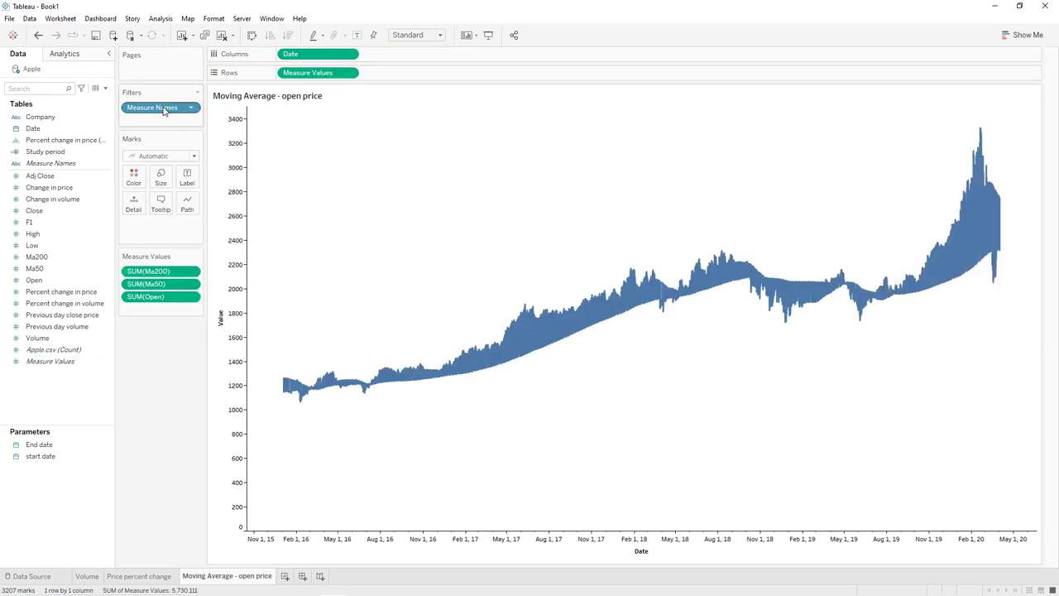
left_click_drag(163, 111, 133, 175)
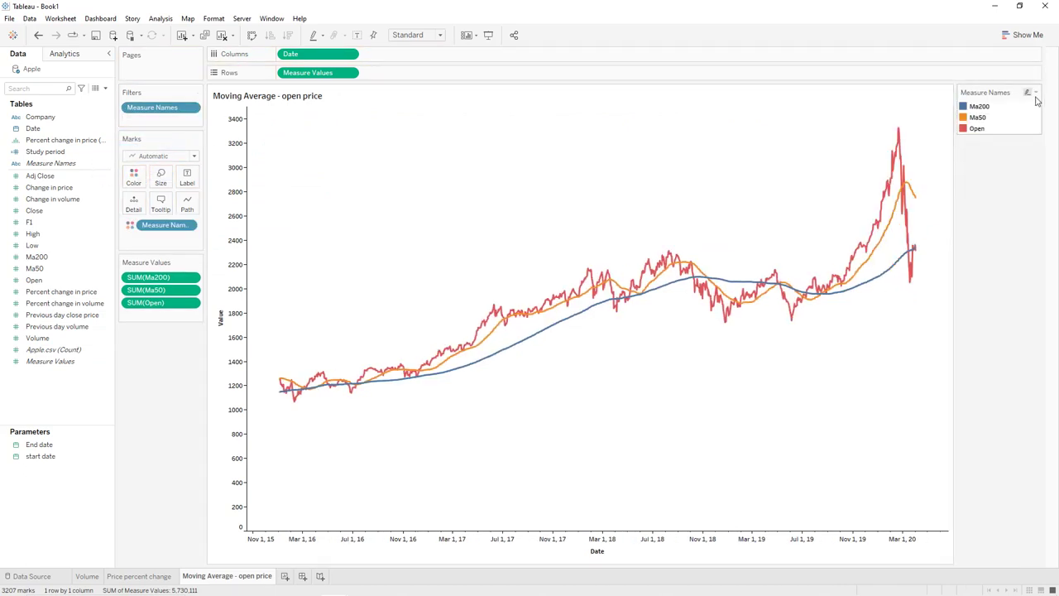
Step: Recolour the lines from the Winter palette: Ma200 salmon, Ma50 dusty brown and Open olive green
left_click(1035, 93)
left_click(1000, 106)
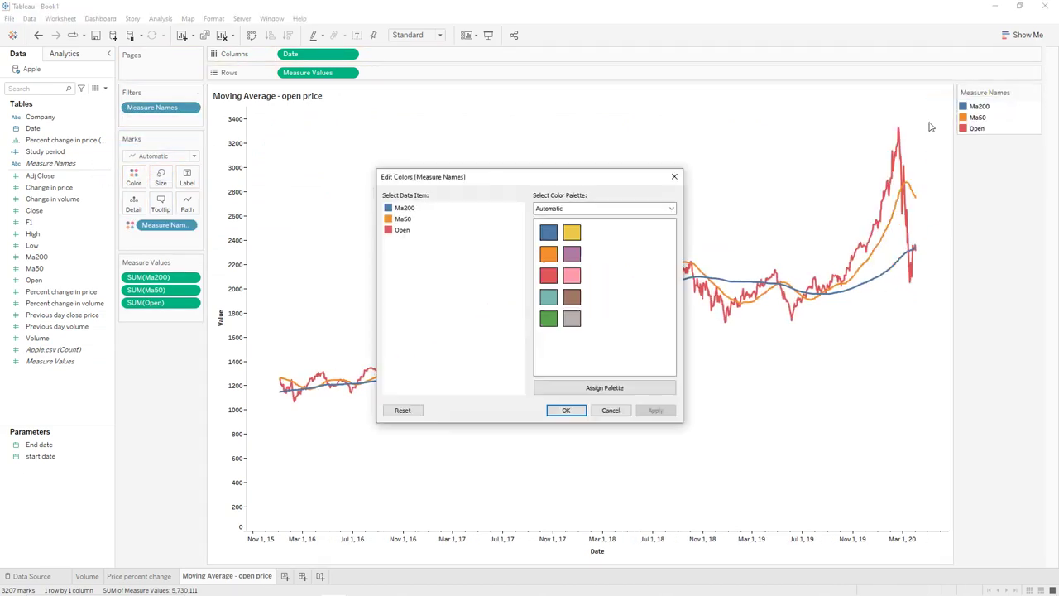
left_click(591, 207)
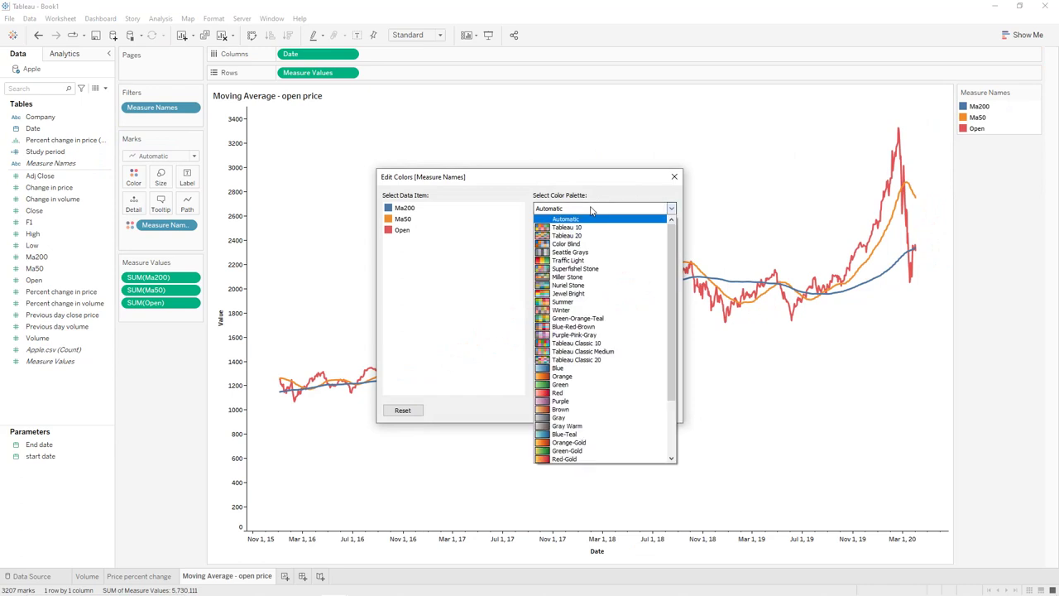
left_click(586, 310)
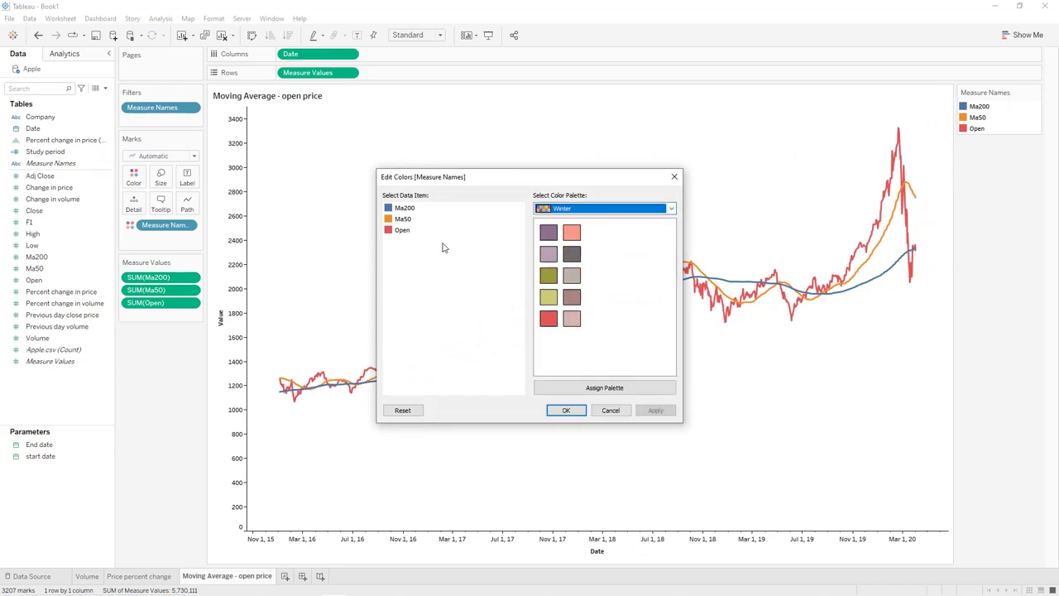
left_click(406, 208)
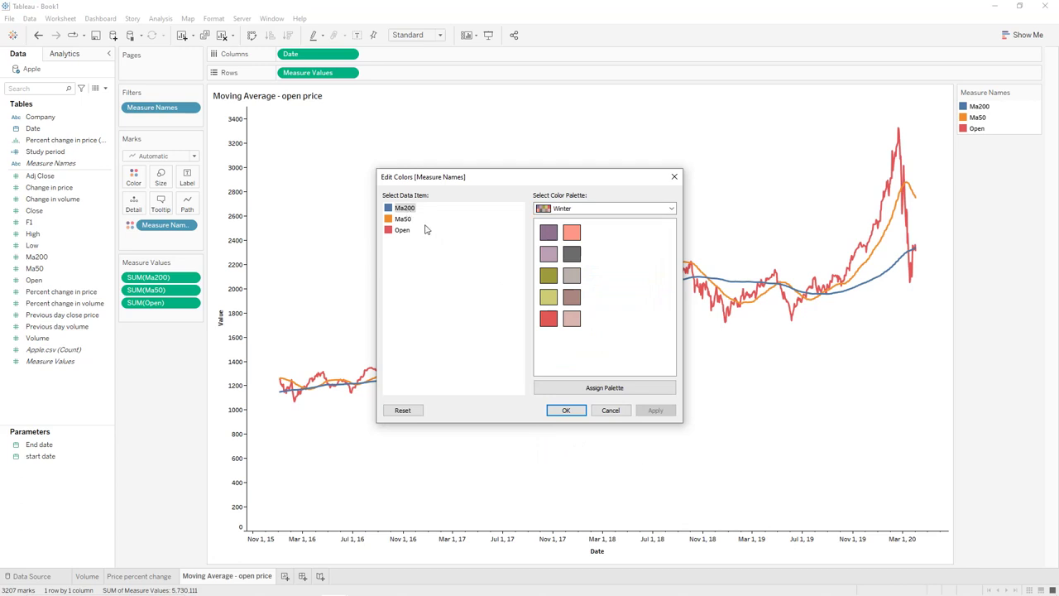
left_click(572, 236)
left_click(404, 219)
left_click(571, 297)
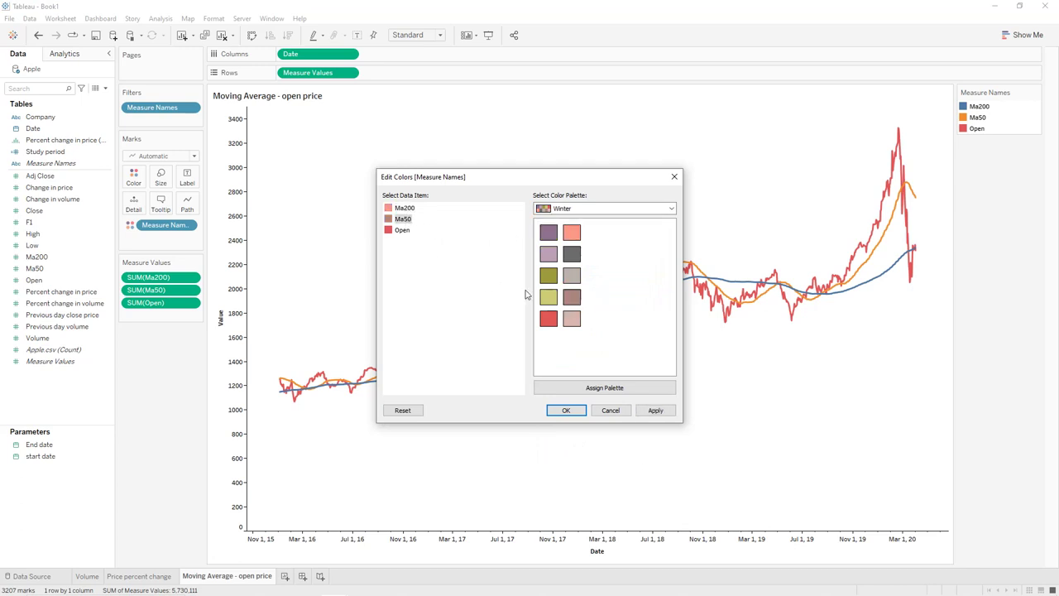
left_click(406, 231)
left_click(549, 275)
left_click(568, 411)
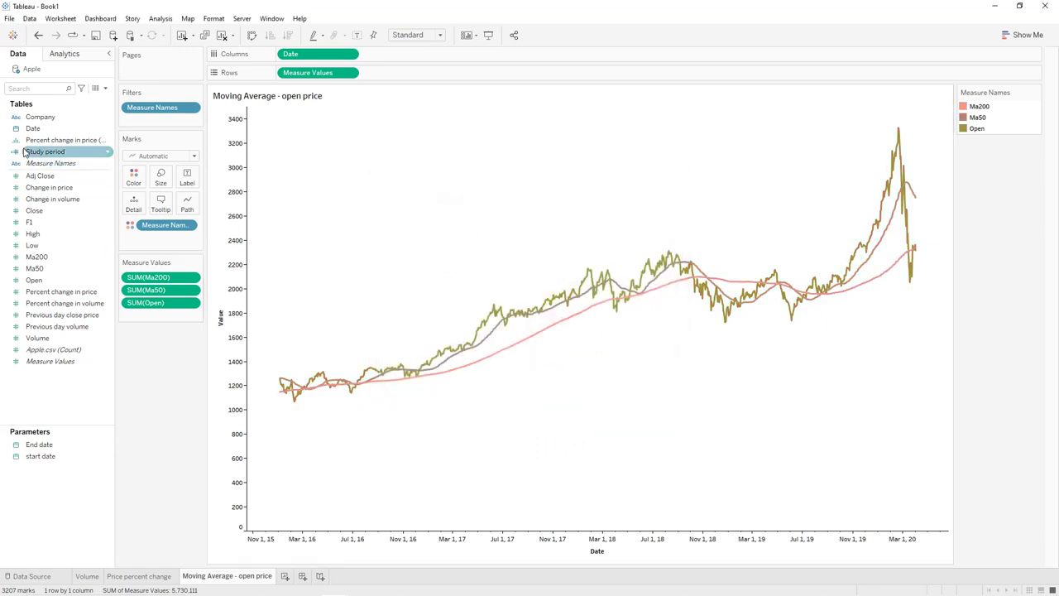
Step: Filter Company to Apple and show the Company filter control beside the chart
left_click(42, 121)
left_click_drag(43, 124, 137, 118)
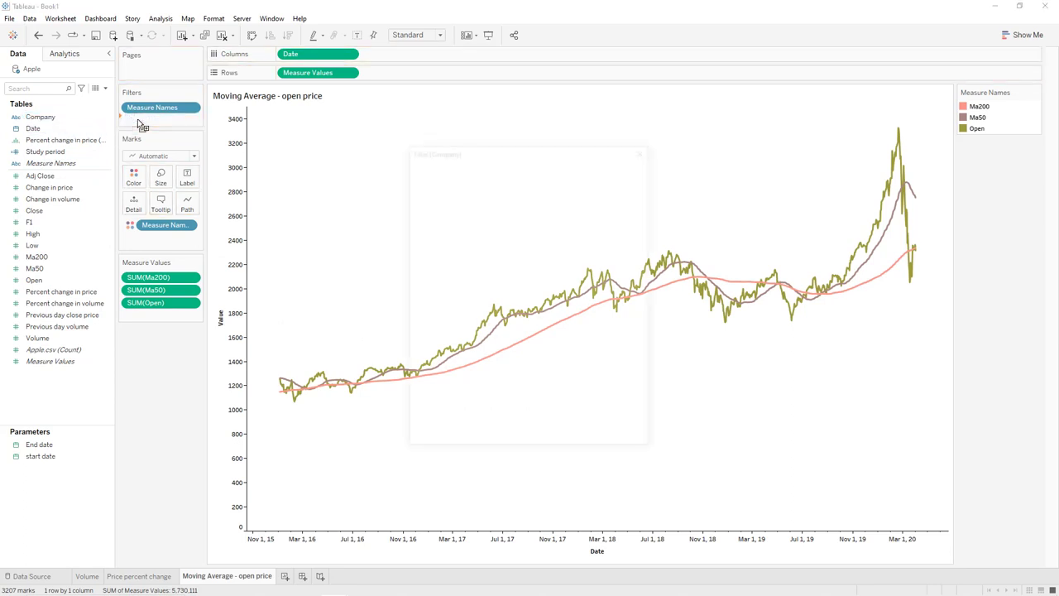
left_click(426, 221)
left_click(626, 439)
left_click(538, 439)
left_click(191, 120)
left_click(184, 153)
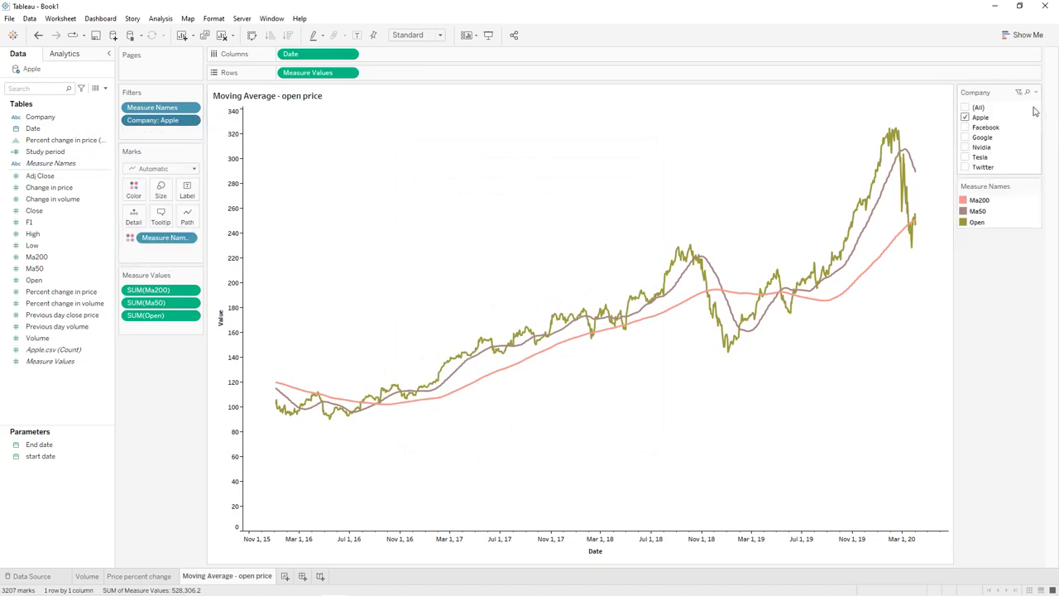
Step: Hide the "All" value in the Company filter control and switch it to Single Value (dropdown)
left_click(1036, 92)
mouse_move(952, 158)
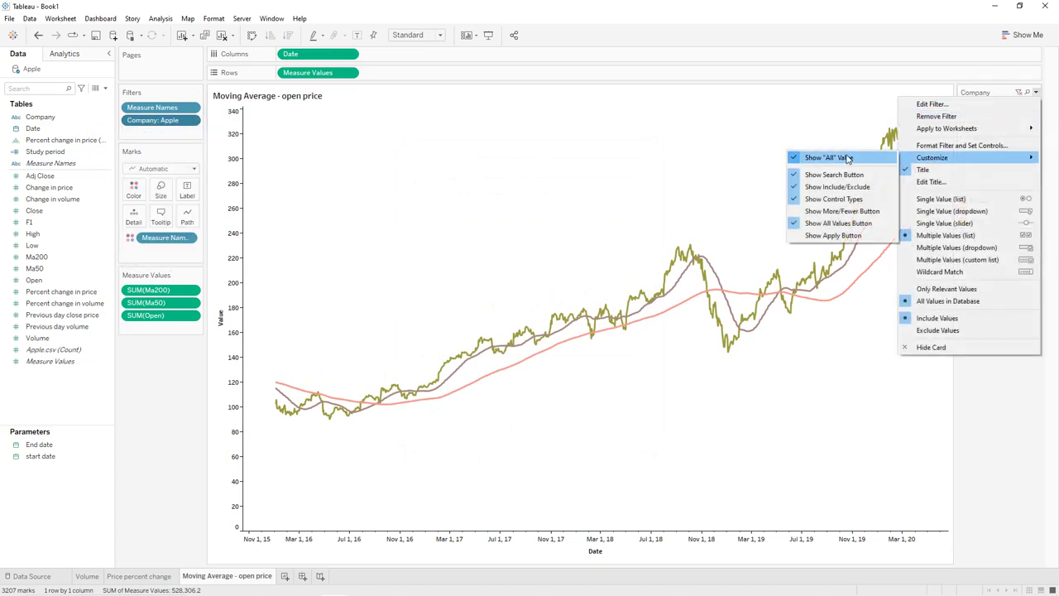
left_click(828, 161)
left_click(1037, 92)
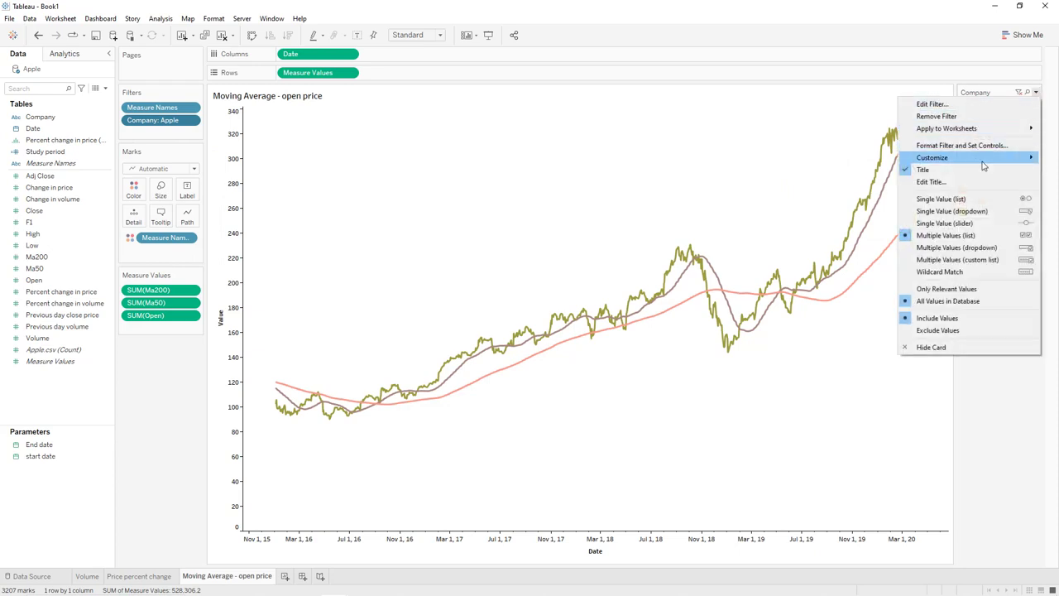
left_click(960, 212)
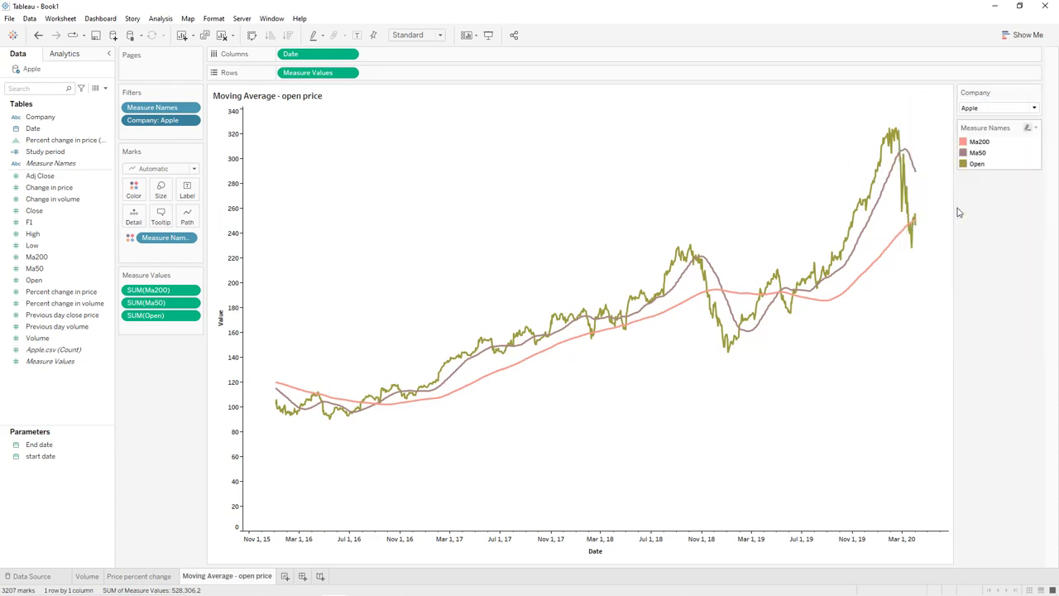
Step: Remove the title from the vertical Measure Values axis
double_click(220, 318)
double_click(475, 373)
key("BackSpace")
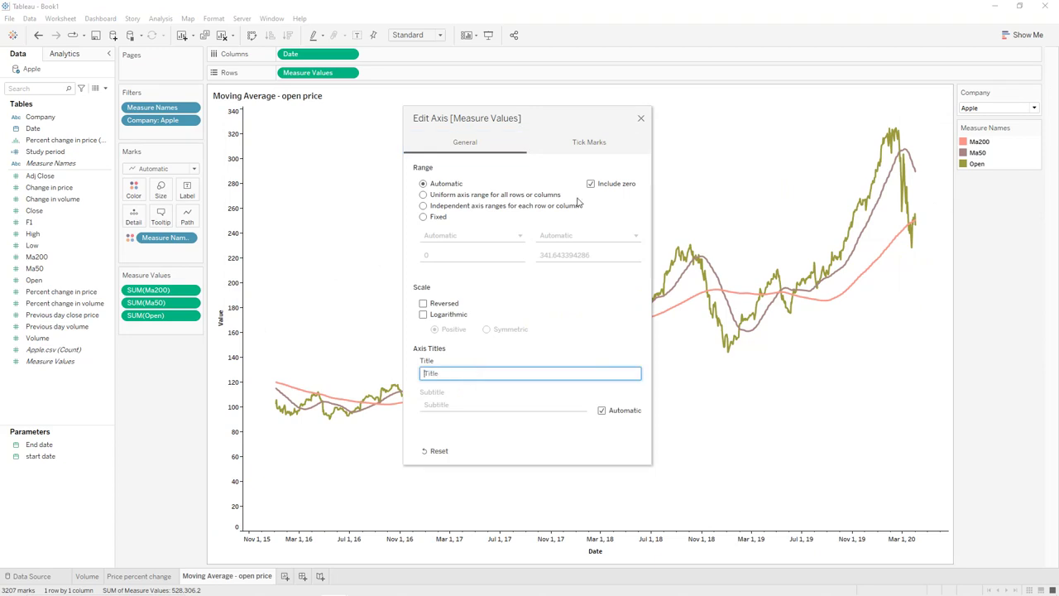
left_click(642, 120)
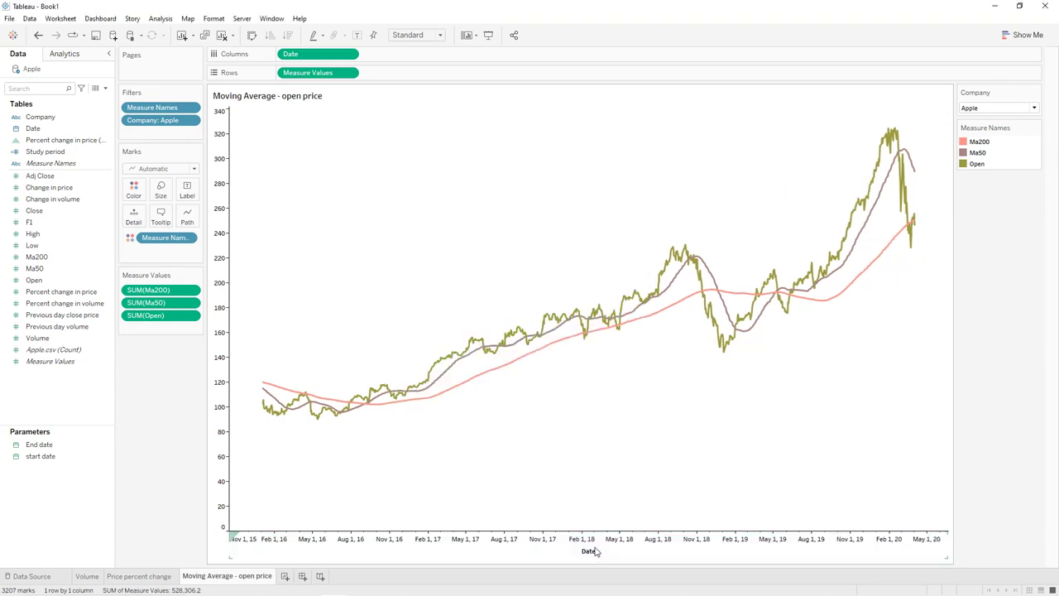
Step: Remove the title from the horizontal Date axis
double_click(589, 551)
double_click(488, 373)
key("BackSpace")
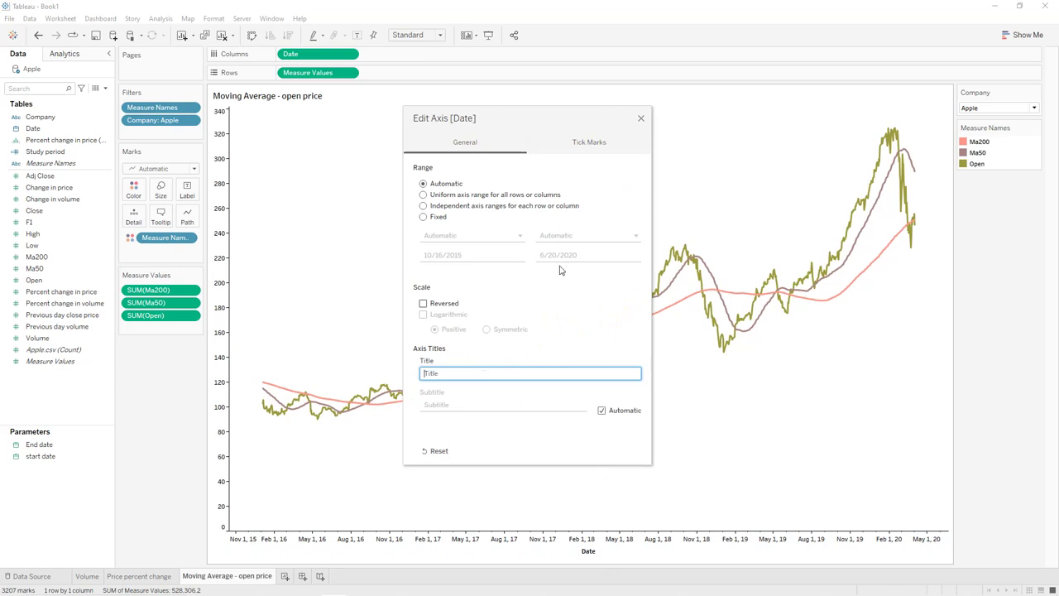
left_click(640, 119)
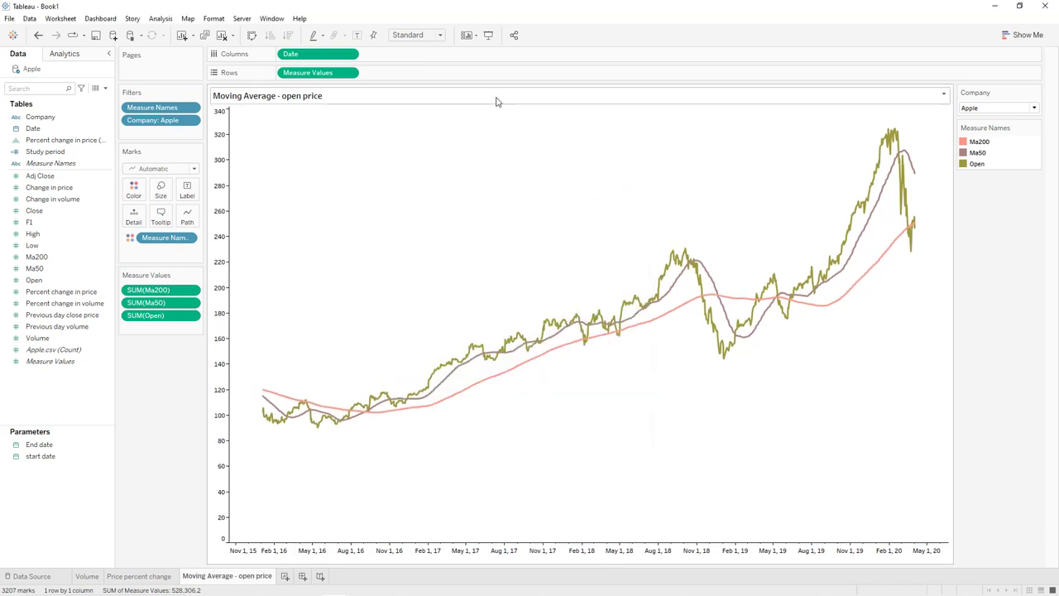
Step: Centre the title of the Moving Average - open price sheet
double_click(497, 100)
left_click(364, 237)
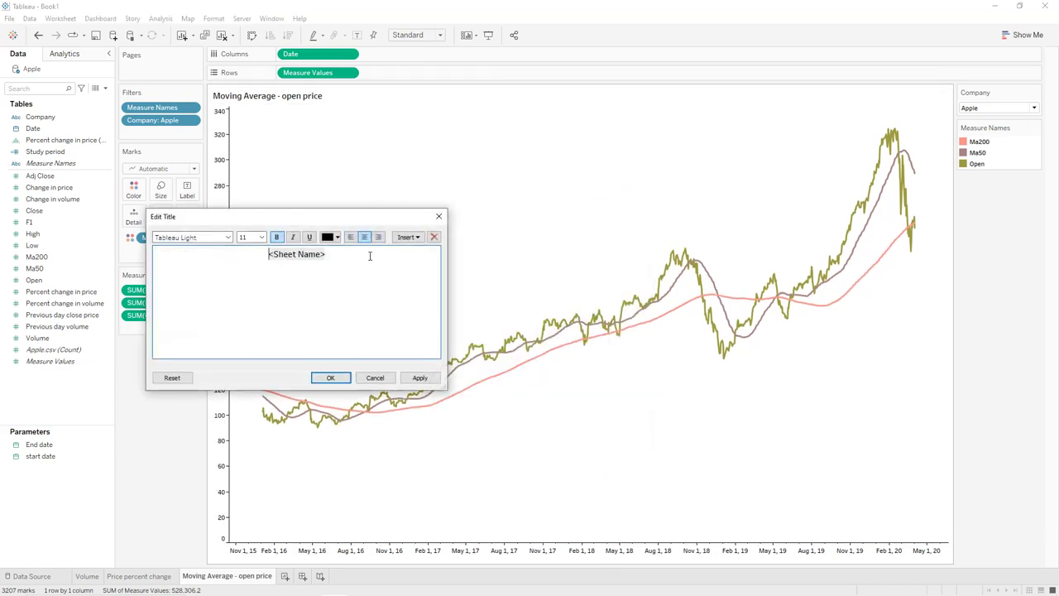
left_click(420, 377)
left_click(330, 377)
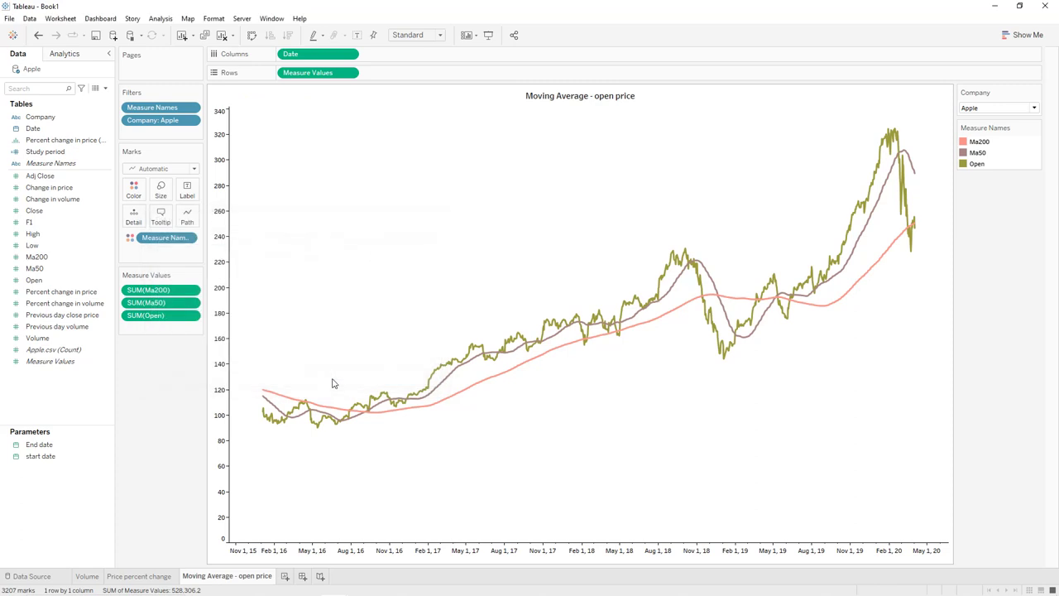
Step: Format the vertical Measure Values axis numbers as Currency (Custom) with 0 decimal places
right_click(224, 305)
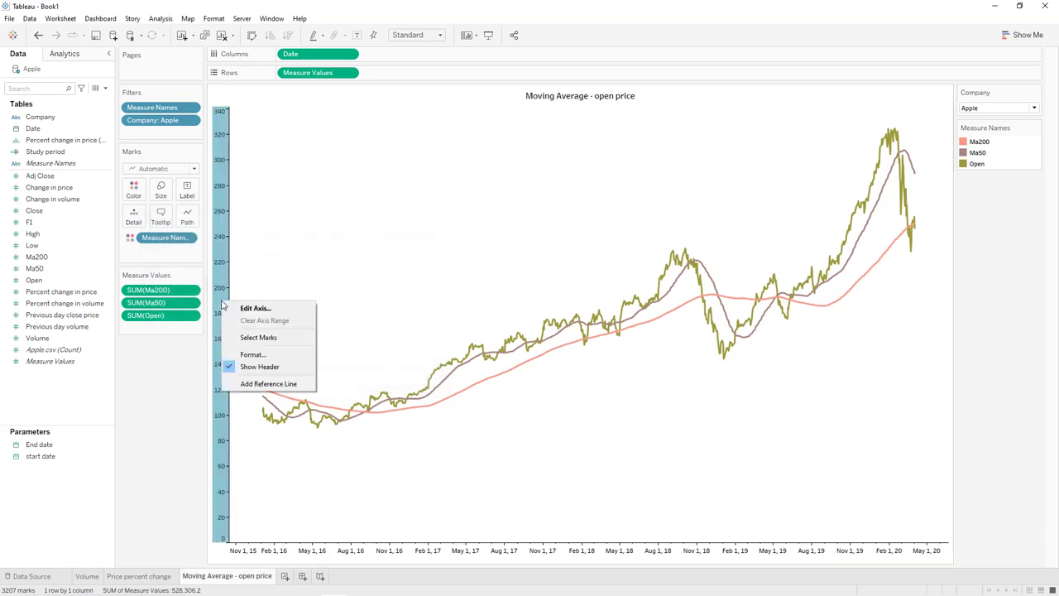
left_click(252, 354)
left_click(71, 189)
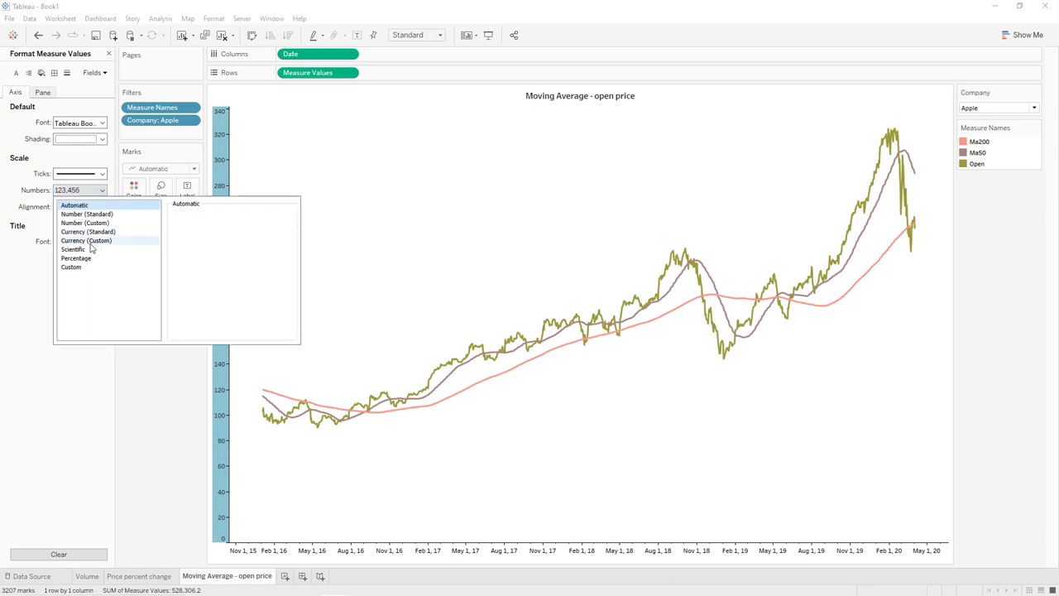
left_click(86, 240)
left_click(203, 229)
left_click(203, 229)
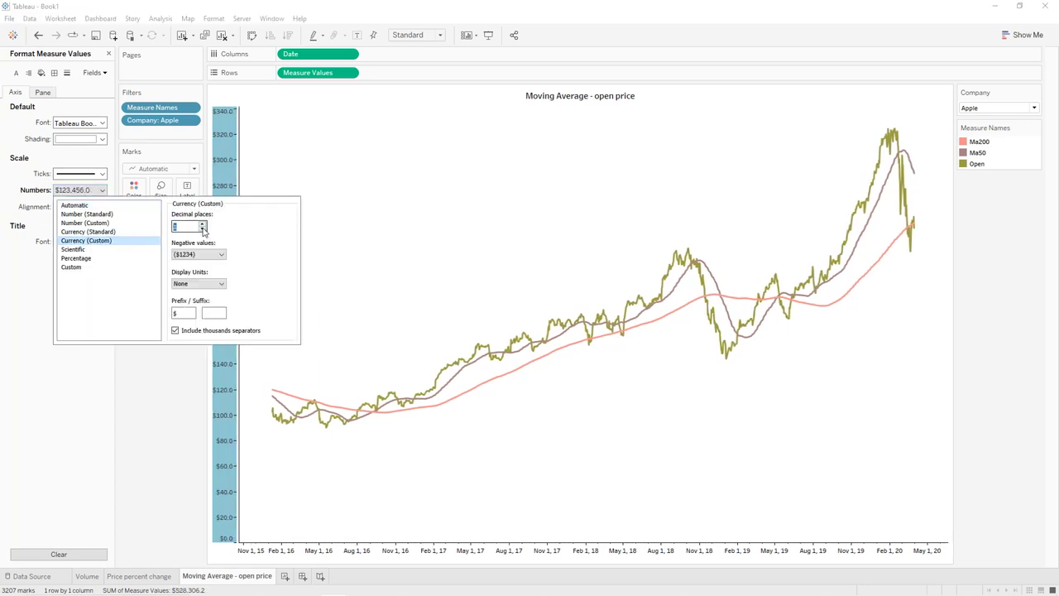
left_click(348, 240)
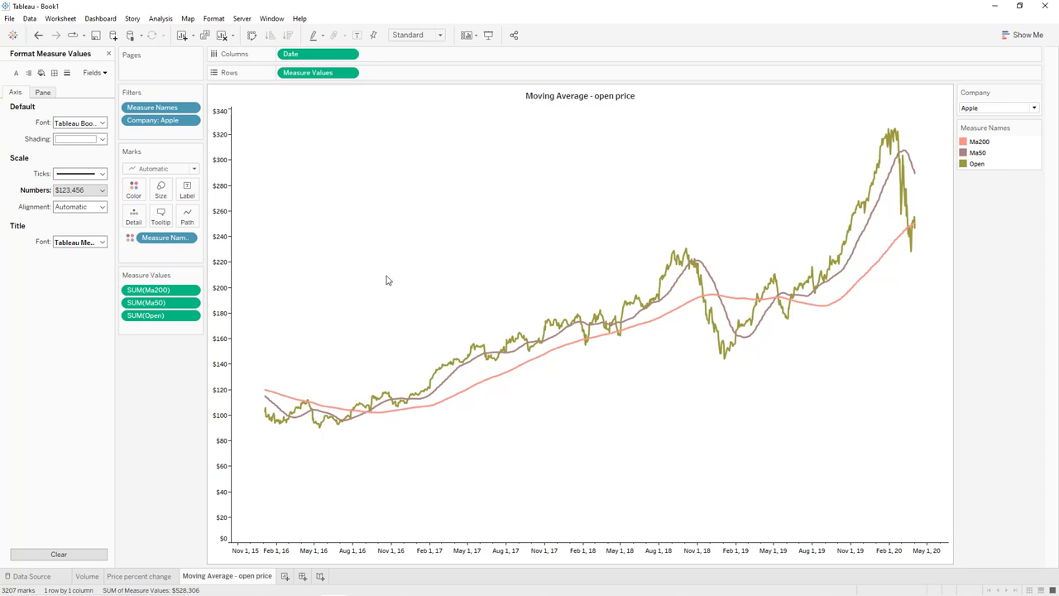
Step: Add a new worksheet and name it "Detailed price table"
left_click(286, 577)
double_click(289, 577)
type("Detailed pri")
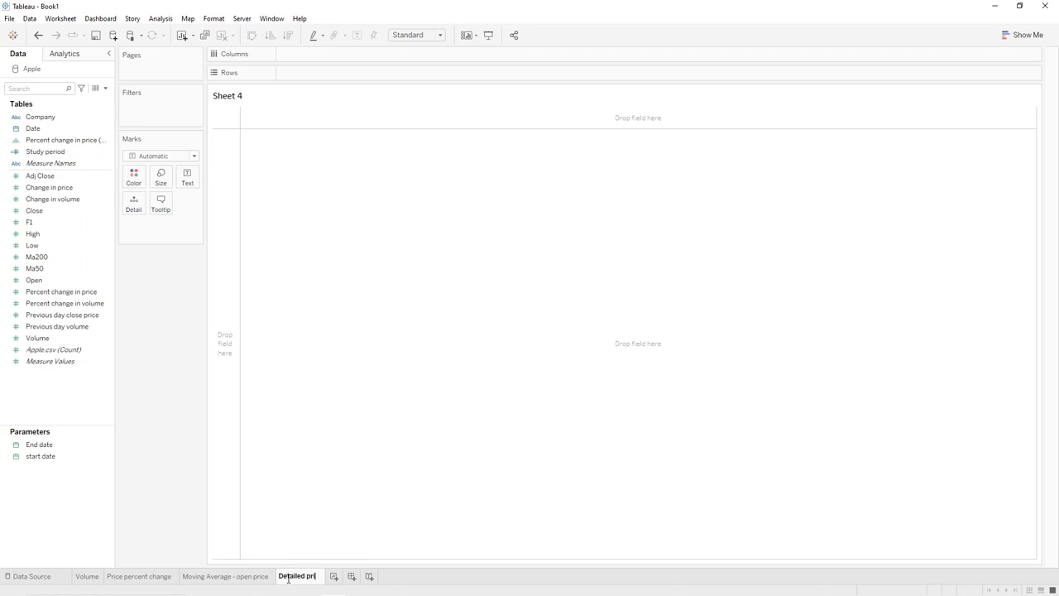
type("ce table")
key("Return")
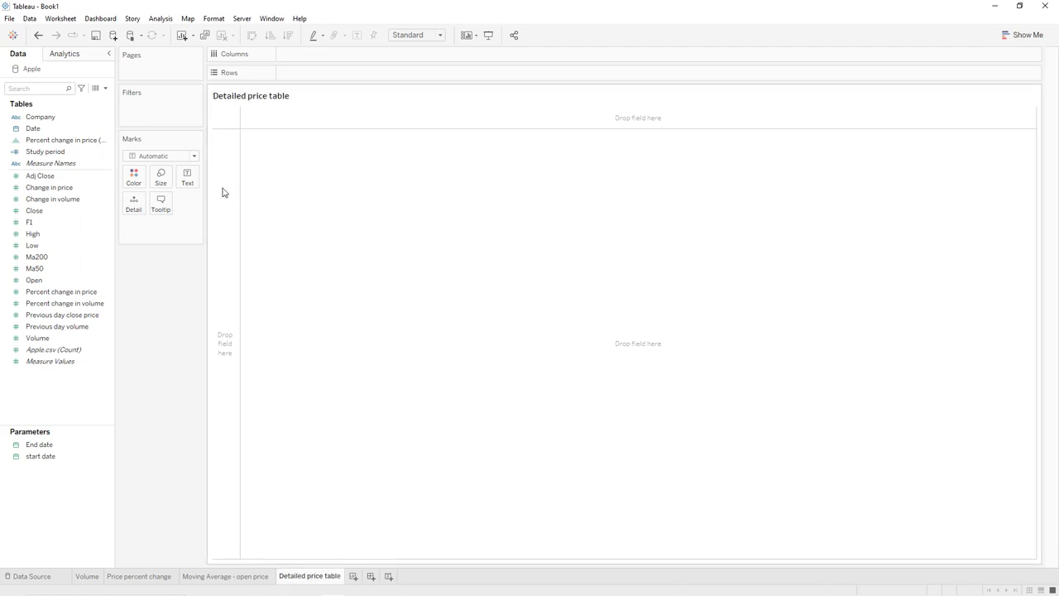
Step: Place Company and Close on the rows of the table, with Close set to discrete
left_click_drag(66, 118, 334, 75)
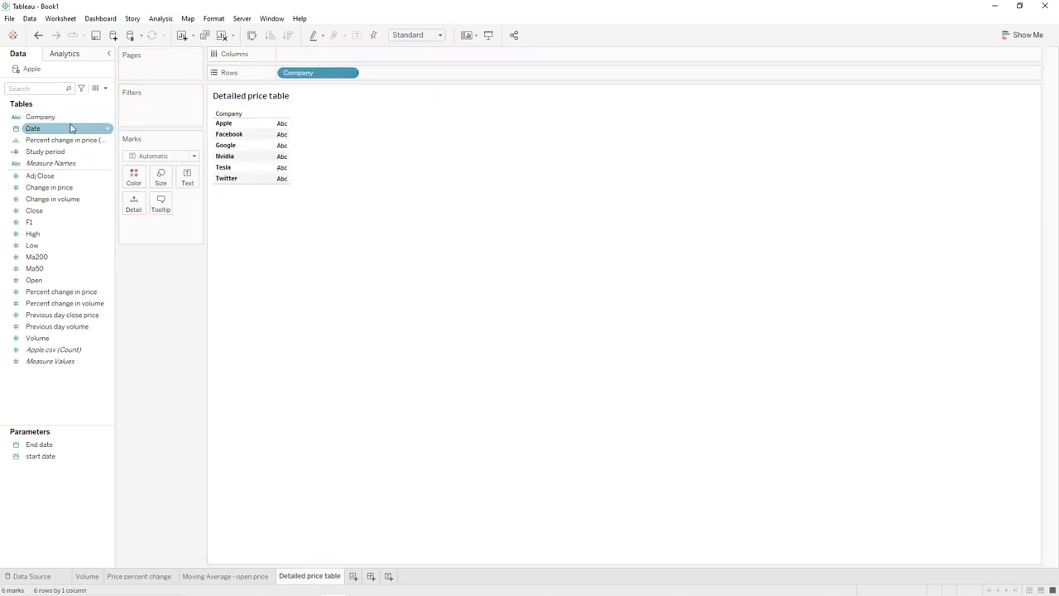
left_click_drag(51, 210, 421, 70)
left_click(431, 74)
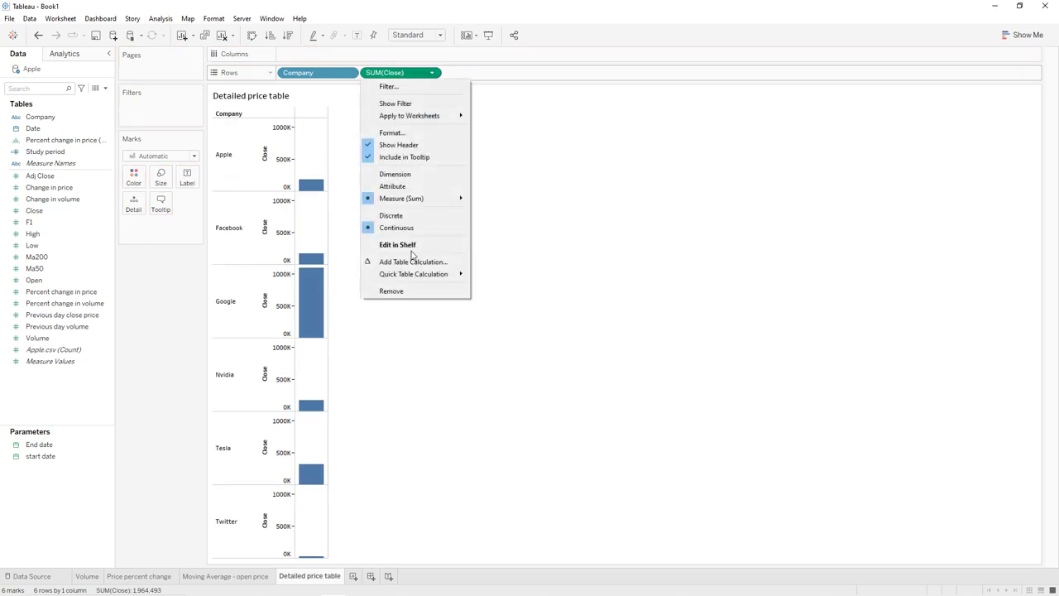
left_click(406, 219)
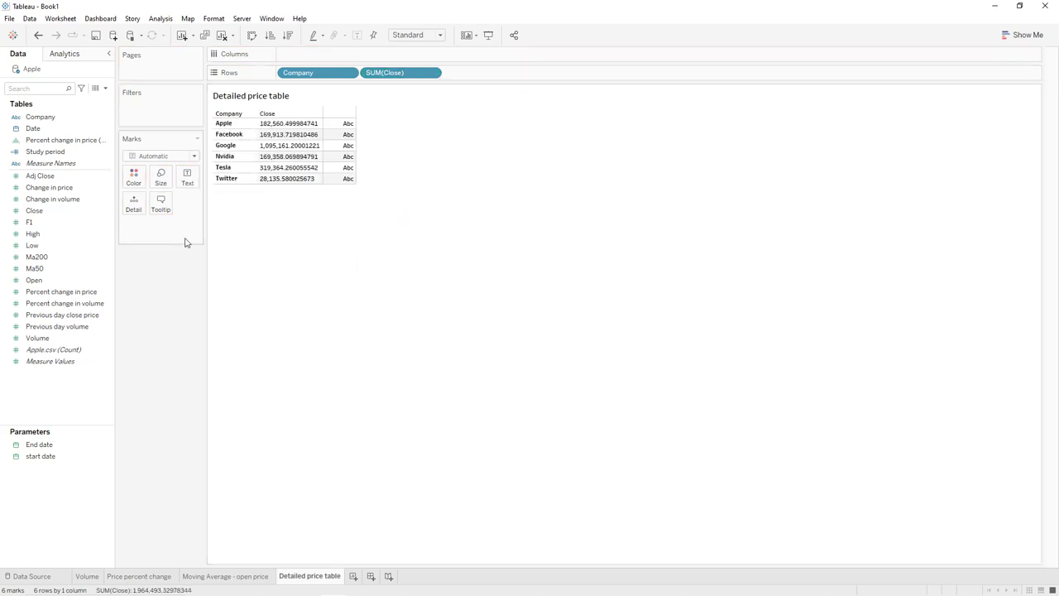
Step: Add Previous day close price and Change in price to the rows after Close, both as discrete fields
left_click_drag(62, 314, 495, 80)
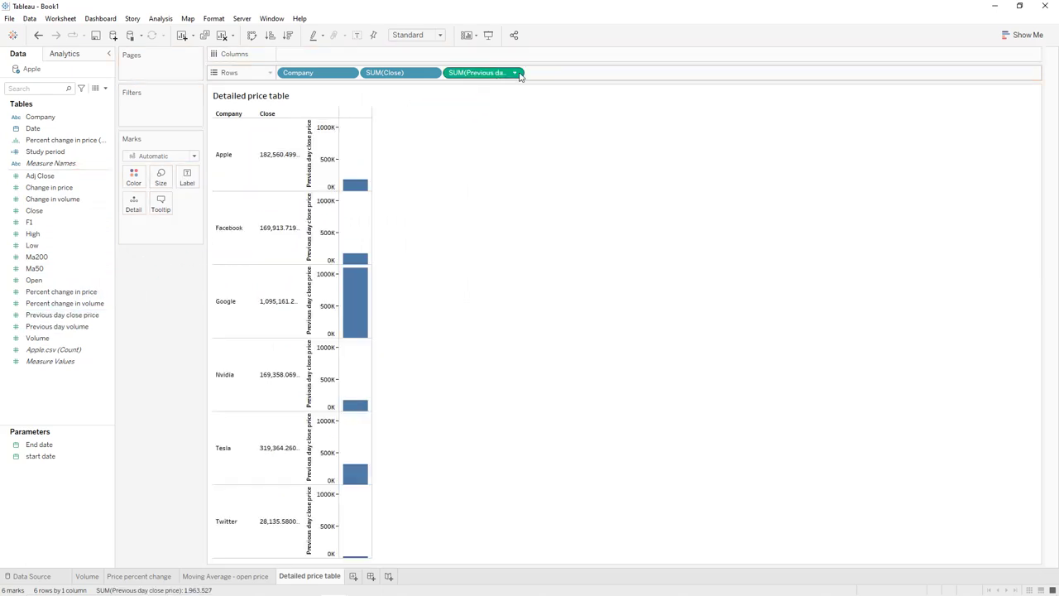
left_click(514, 73)
left_click(474, 217)
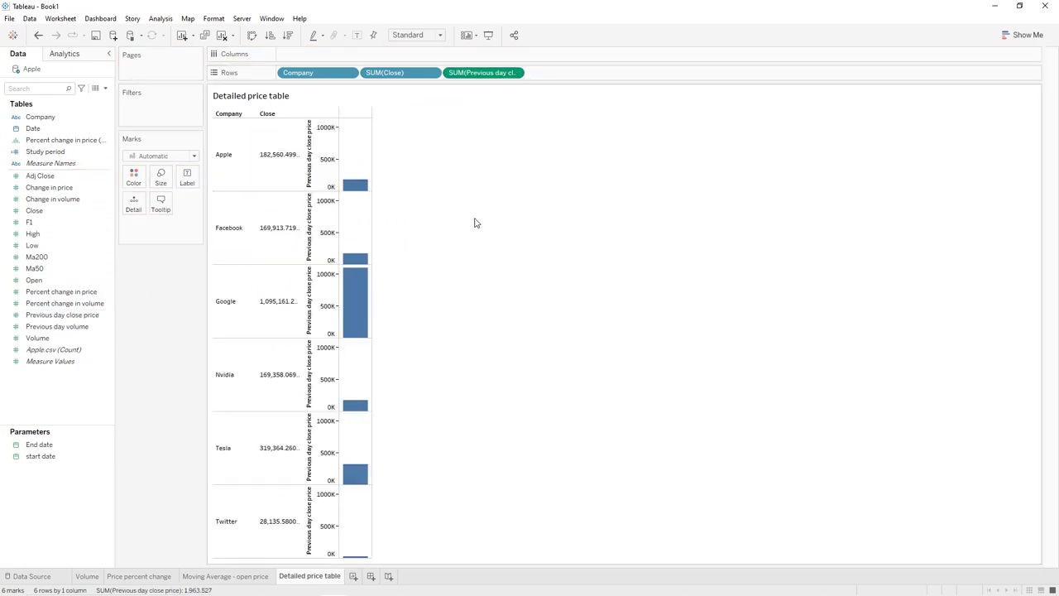
left_click(69, 327)
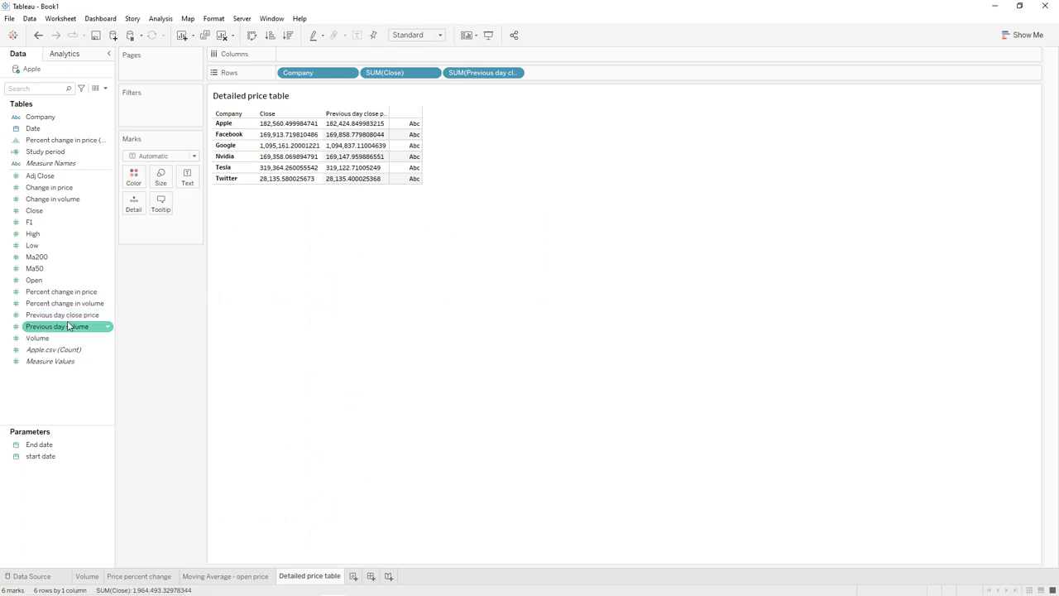
left_click_drag(52, 189, 602, 76)
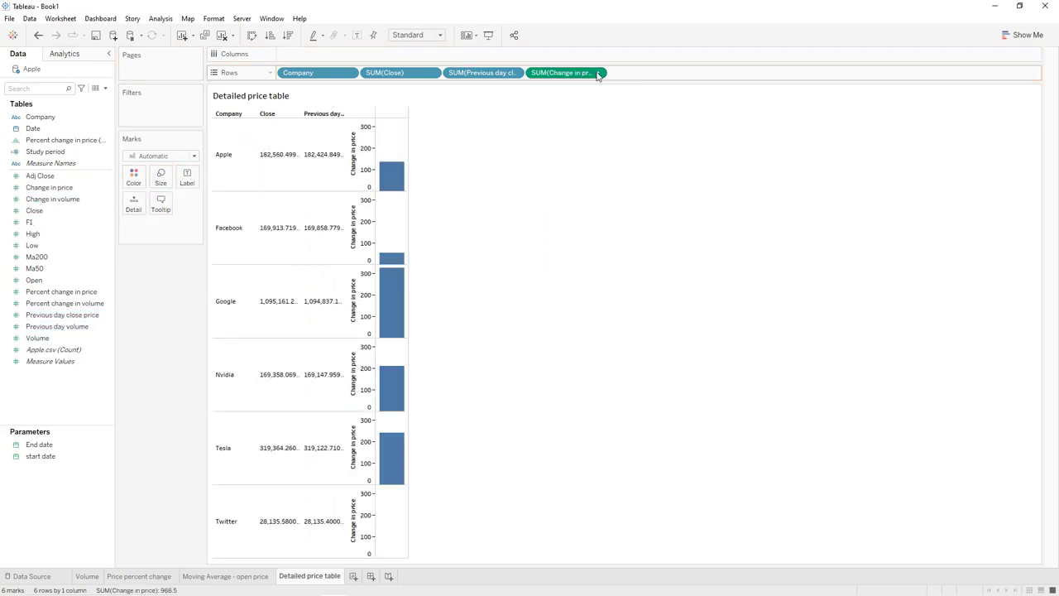
left_click(598, 73)
left_click(575, 217)
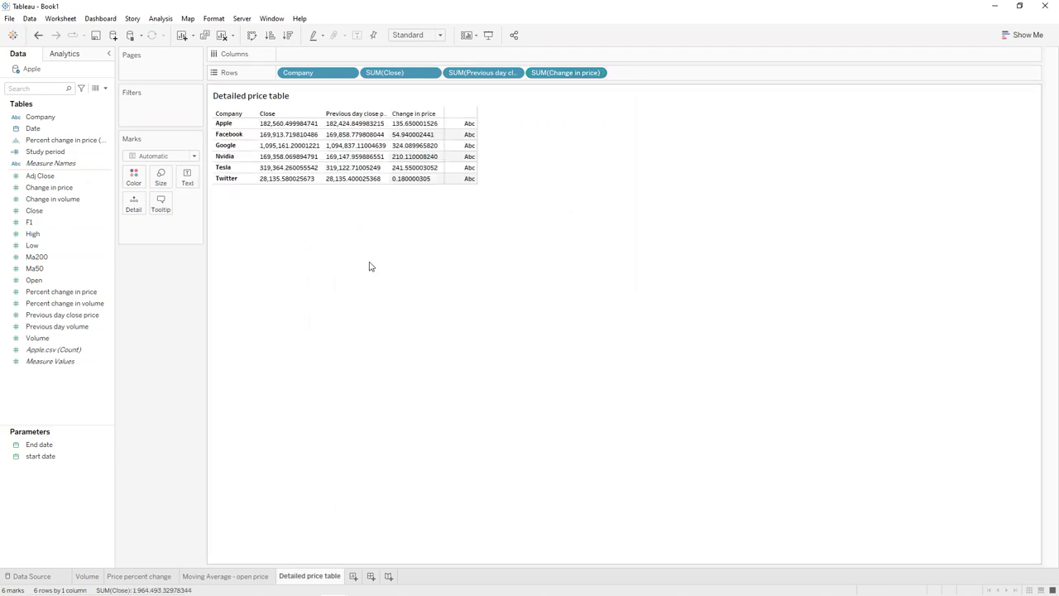
Step: Show Percent change in price as the table's text marks, set it to discrete, and widen its column to fit the values
left_click(51, 305)
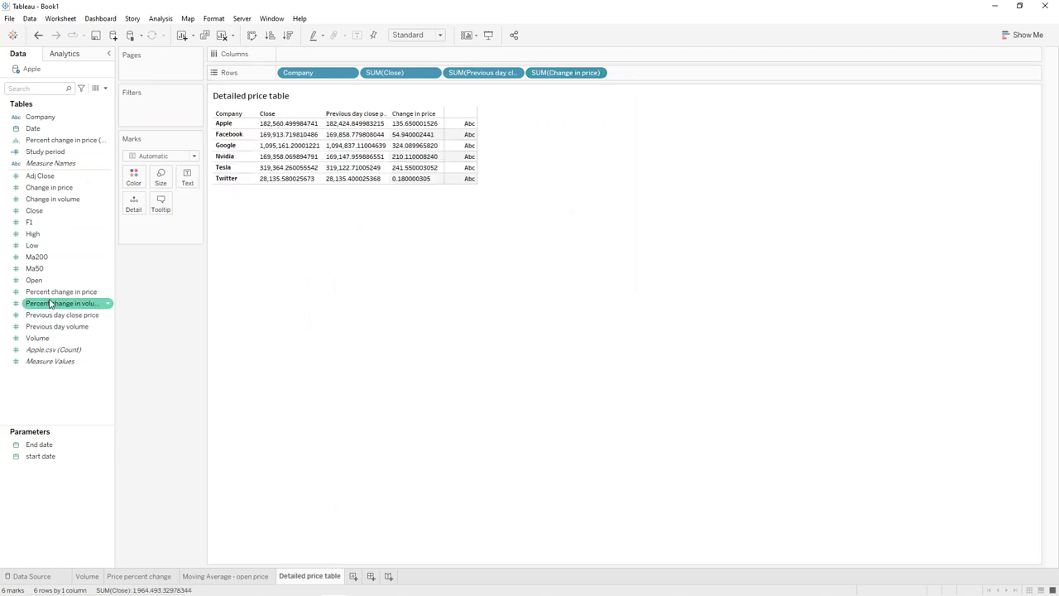
left_click(50, 295)
left_click_drag(50, 301, 188, 188)
left_click(193, 225)
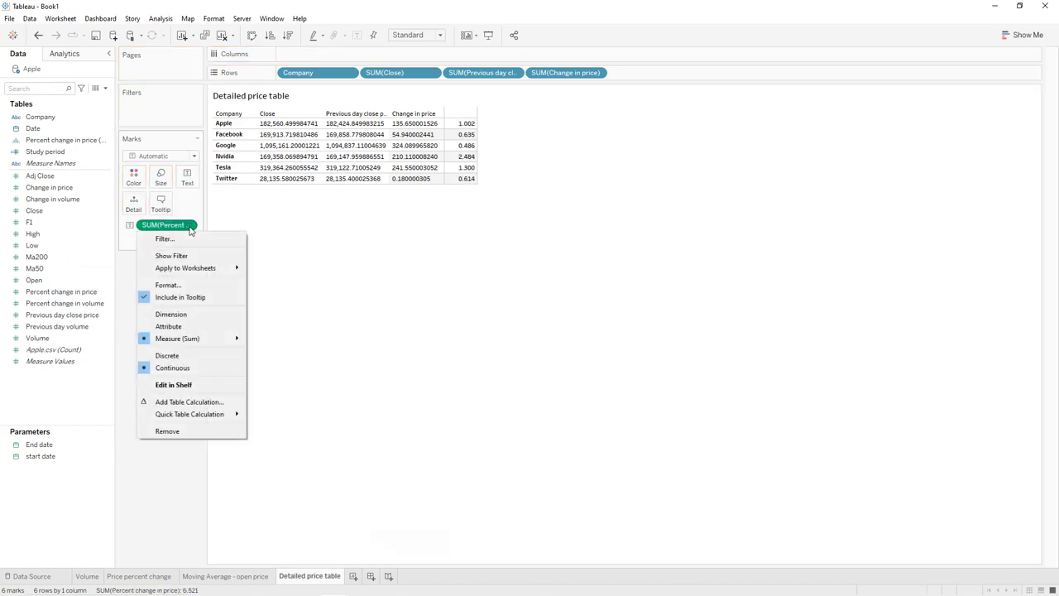
left_click(177, 355)
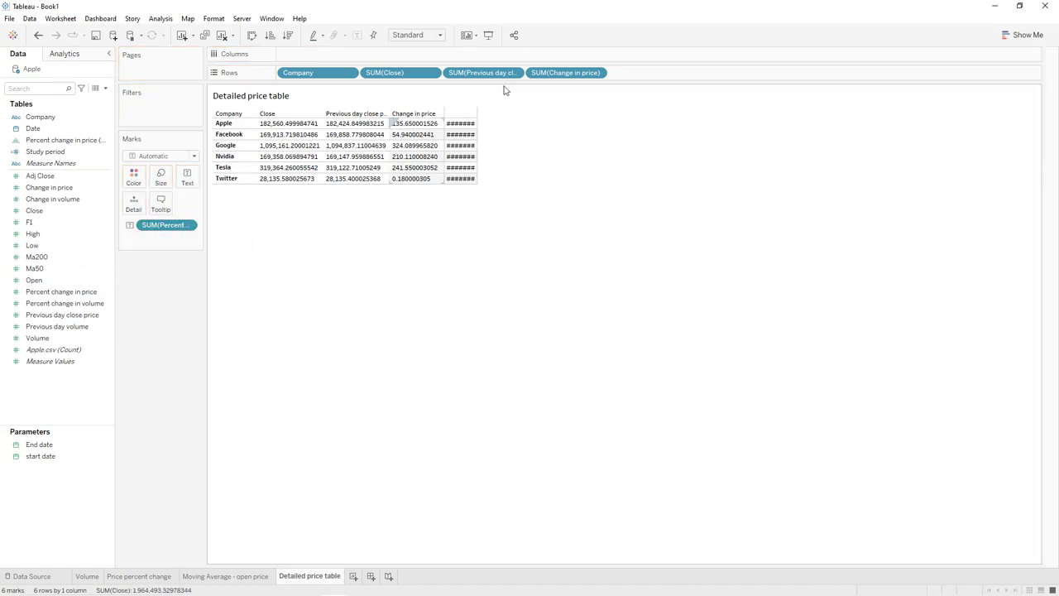
left_click_drag(479, 131, 501, 132)
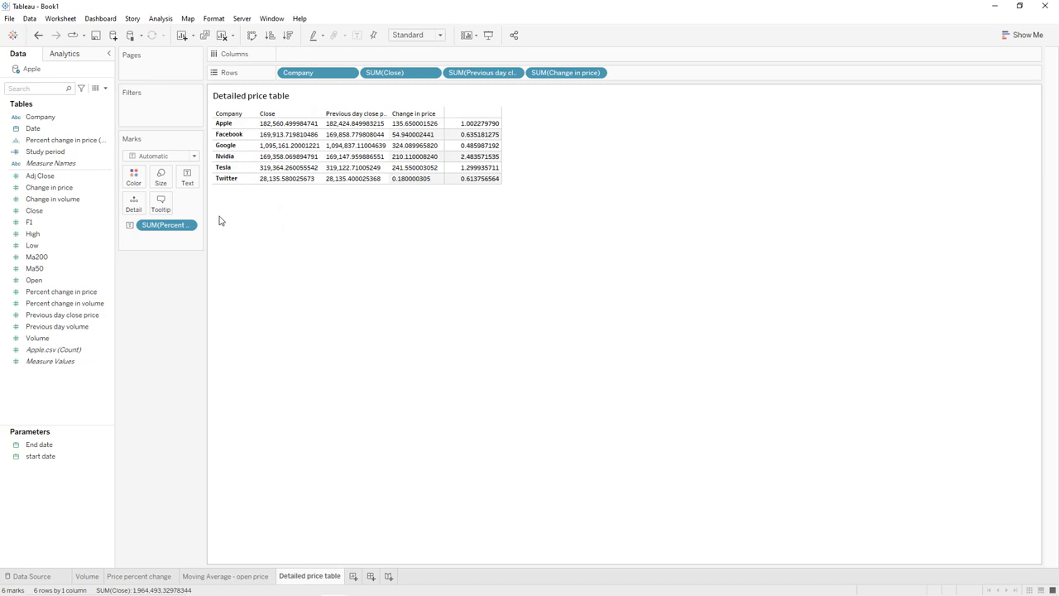
Step: Create a calculated field and name it "Last day only"
left_click(106, 88)
left_click(98, 98)
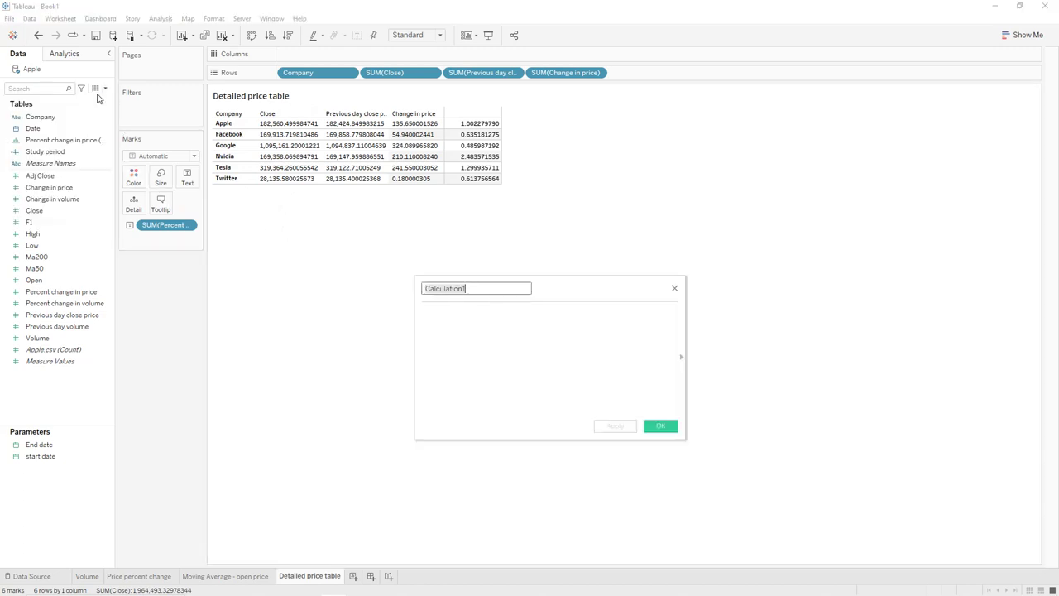
type("Last day only")
key("Tab")
Step: Enter the formula IF [Date] = MAX([End date]) THEN 1 ELSE 0 END for the Last day only field
type("I")
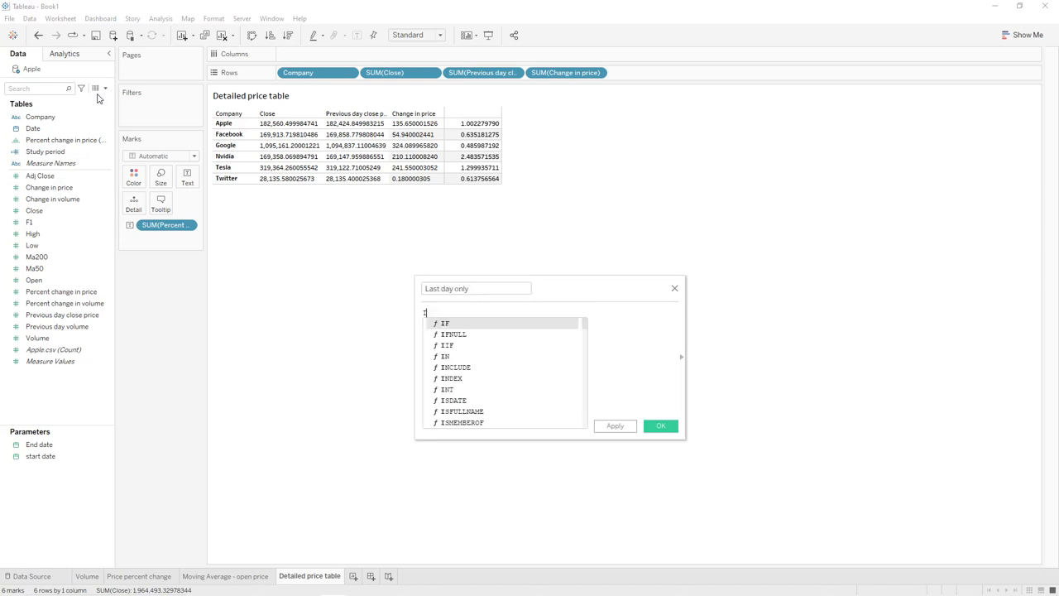
type("F da")
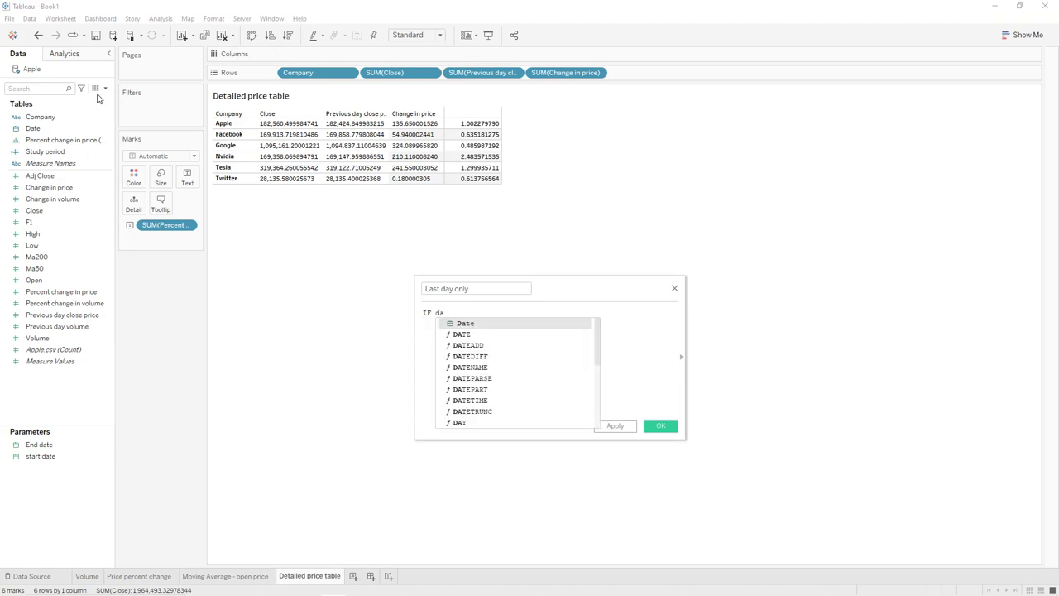
key("Return")
type("= MAX(")
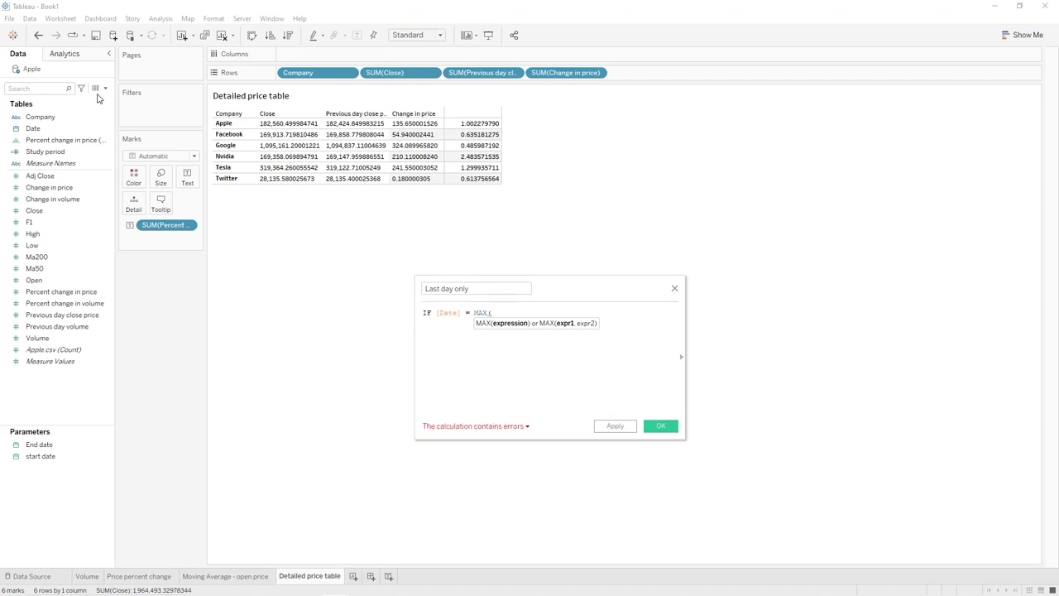
type("end")
key("Return")
type(") ")
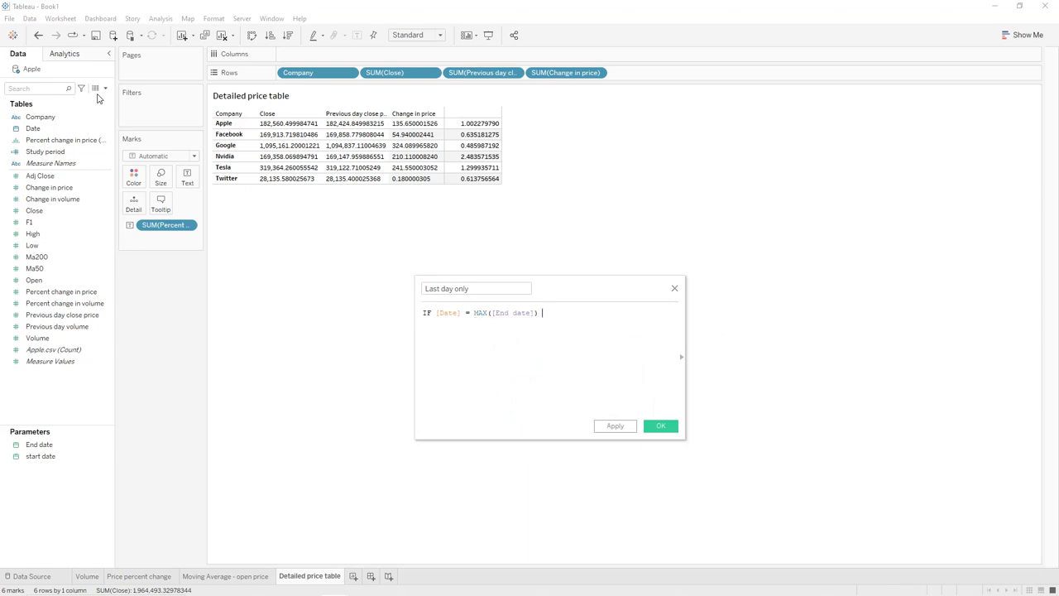
type("THE")
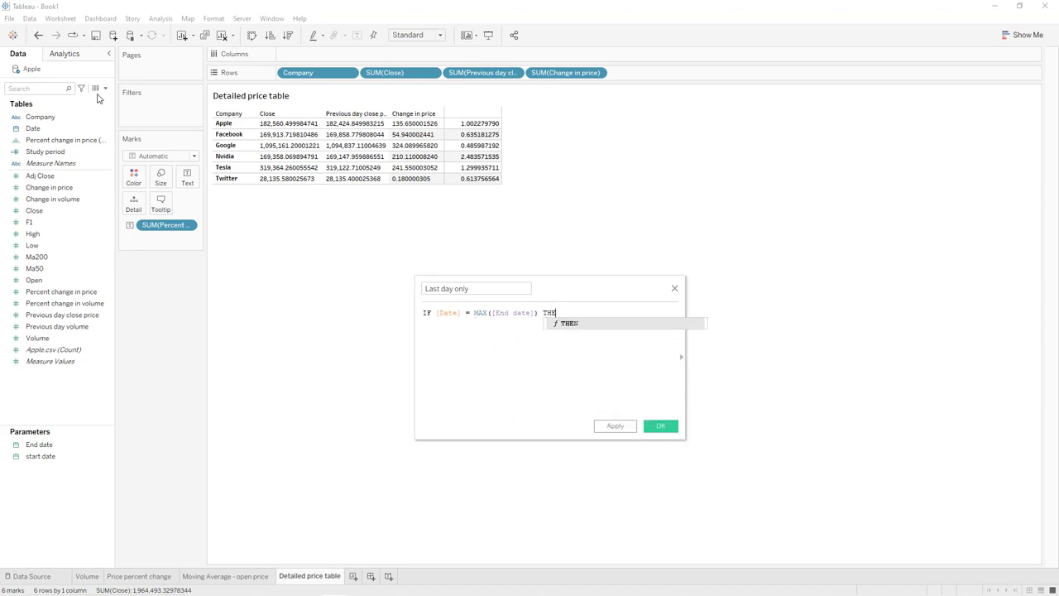
type("N 1 ")
type("ELSE")
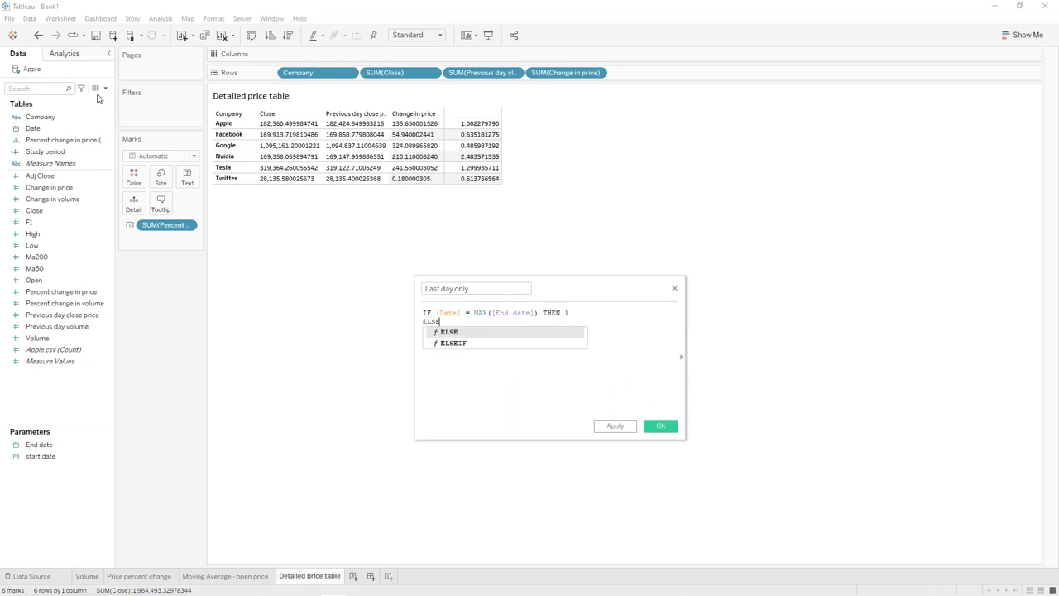
type(" 0 ")
type("END")
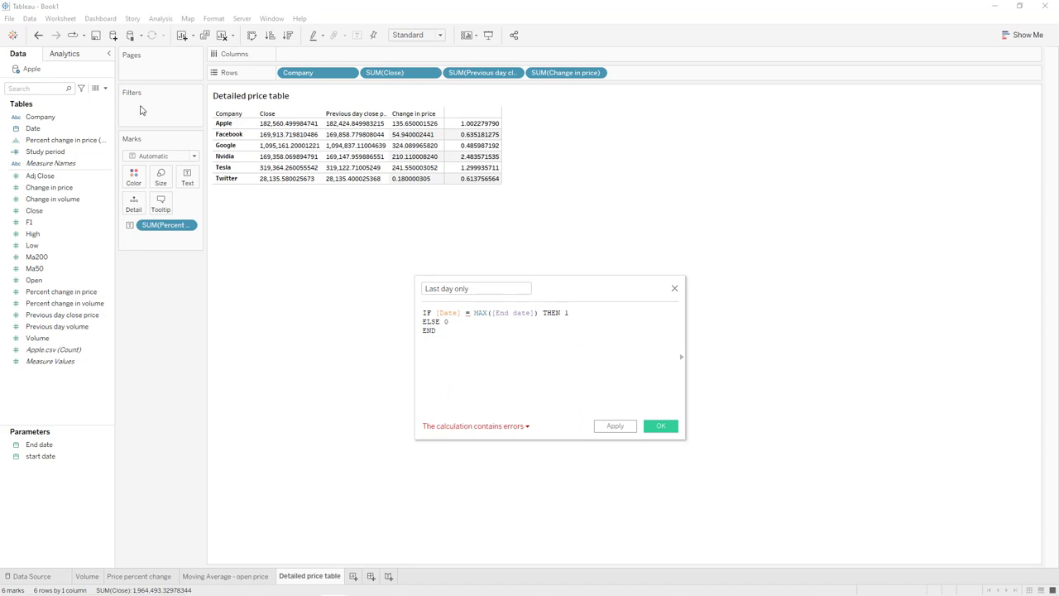
Step: Check the calculation error, wrap the maximum as {FIXED : MAX([End date])} in the formula, and save the calculated field
left_click(454, 432)
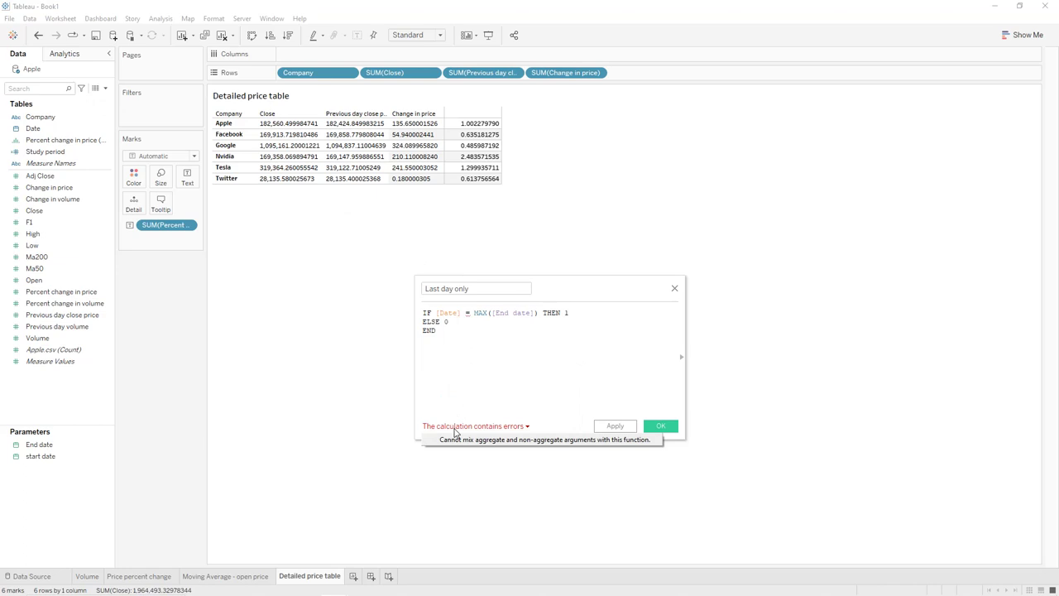
left_click(476, 317)
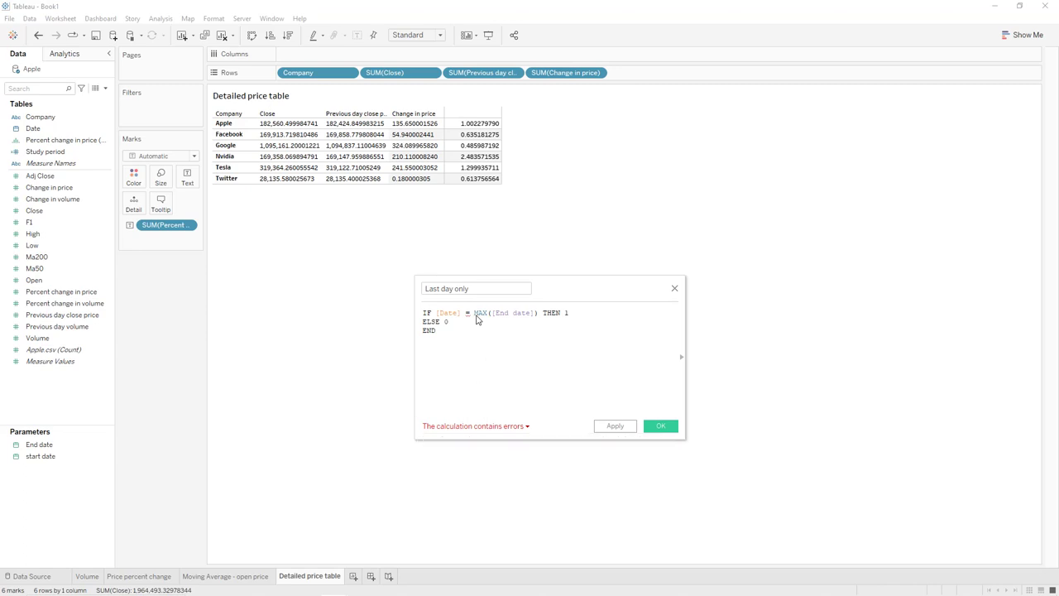
type("{FIXE")
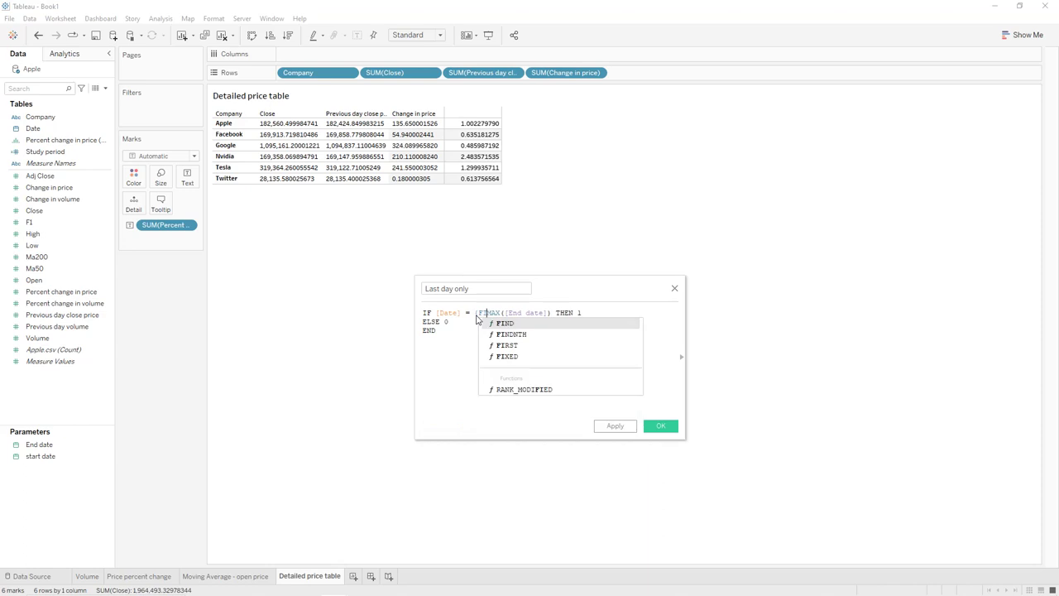
type("D")
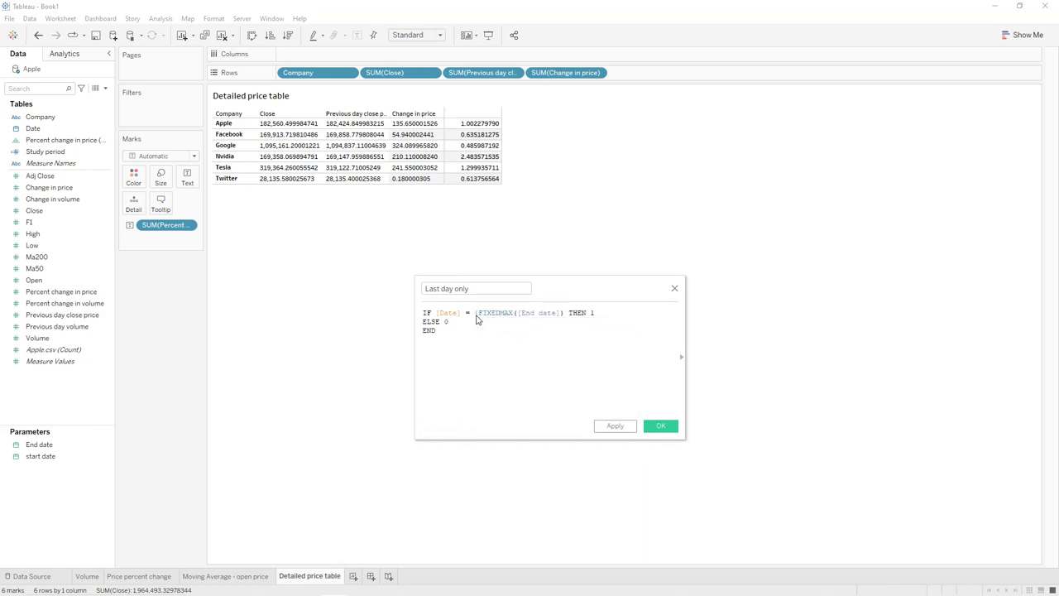
type(" :")
key("Right")
key("Right")
key("Right")
key("Right")
key("Right")
key("Right")
key("Right")
key("Right")
key("Right")
key("Right")
key("Right")
key("Right")
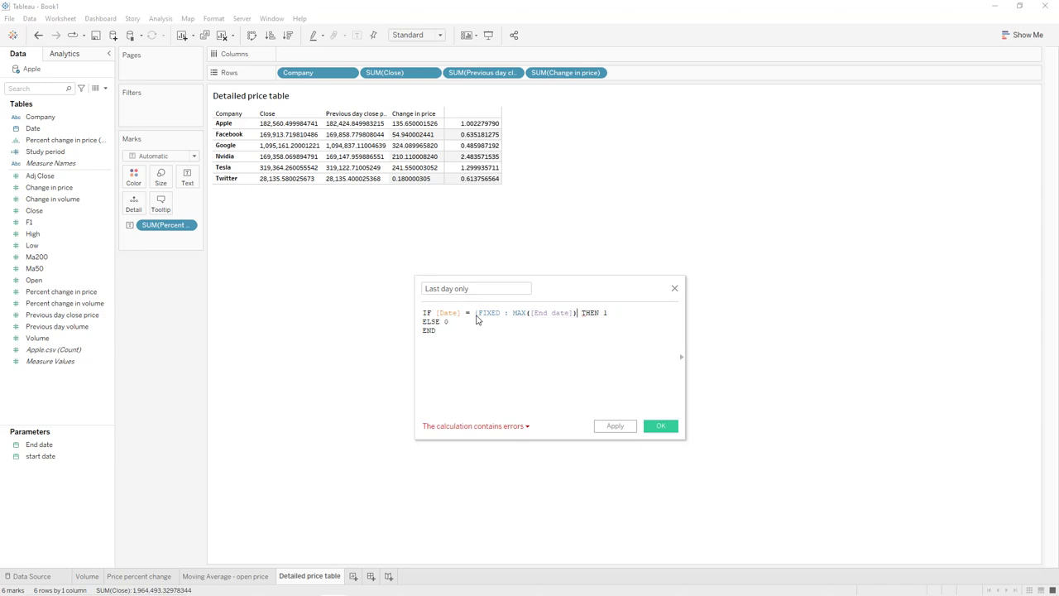
type("}")
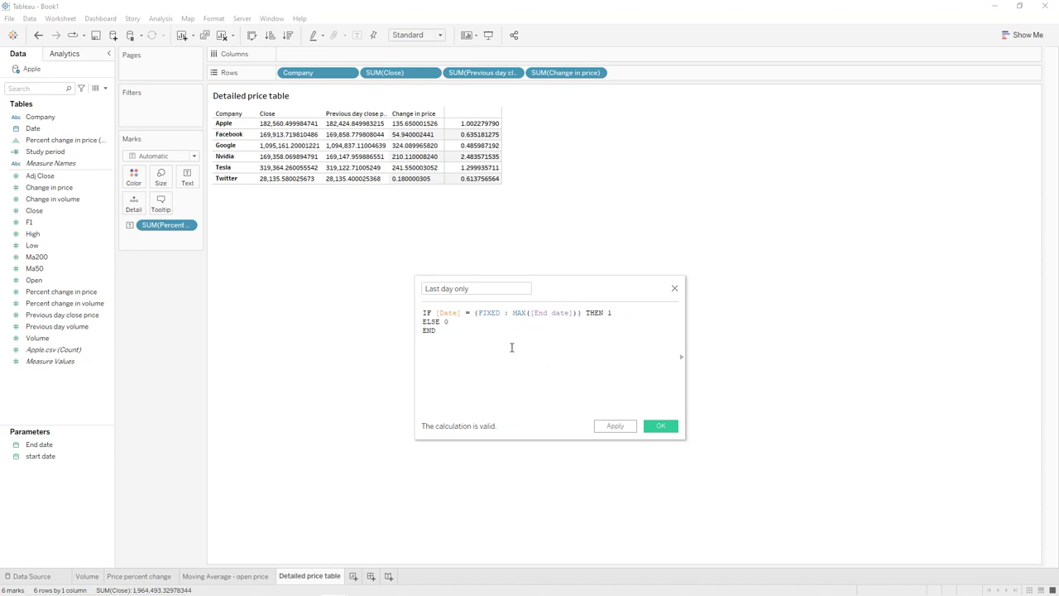
left_click(644, 428)
Step: Convert Last day only to a dimension and filter the table to its value 1
right_click(110, 246)
left_click(159, 409)
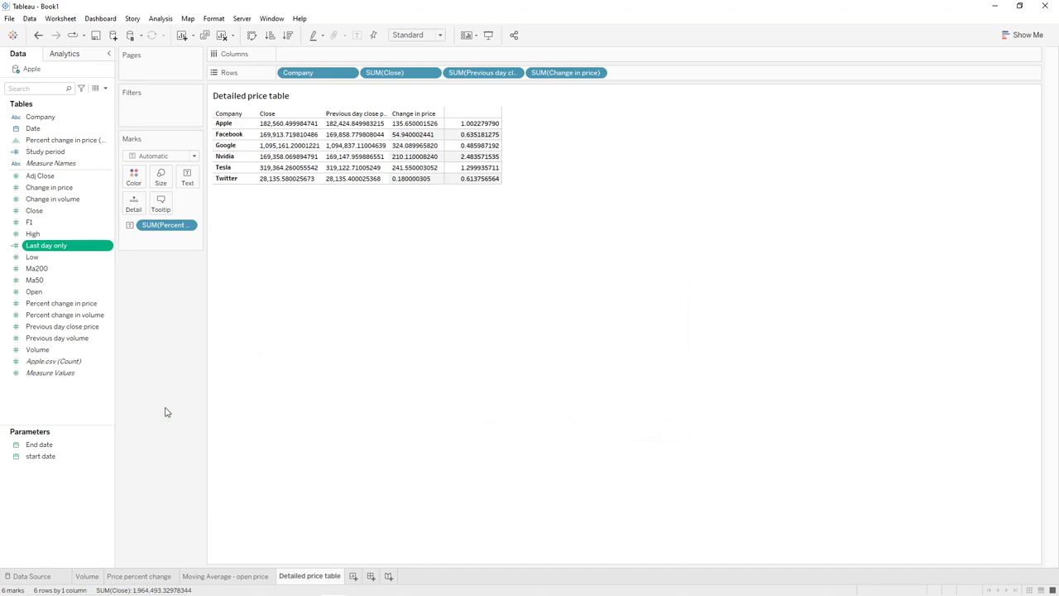
left_click_drag(63, 143, 151, 110)
left_click(425, 230)
left_click(626, 438)
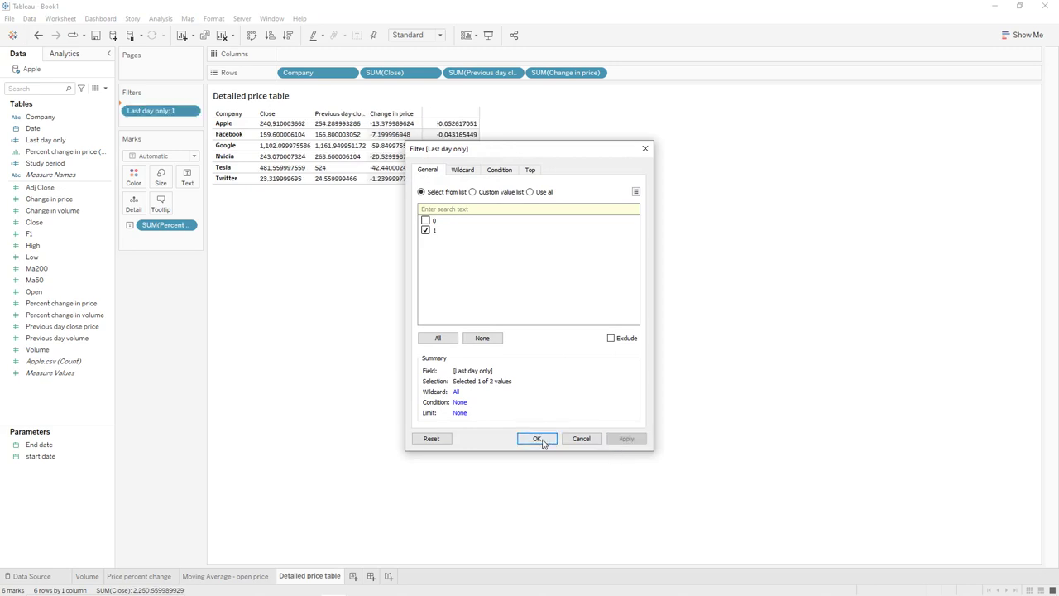
left_click(537, 439)
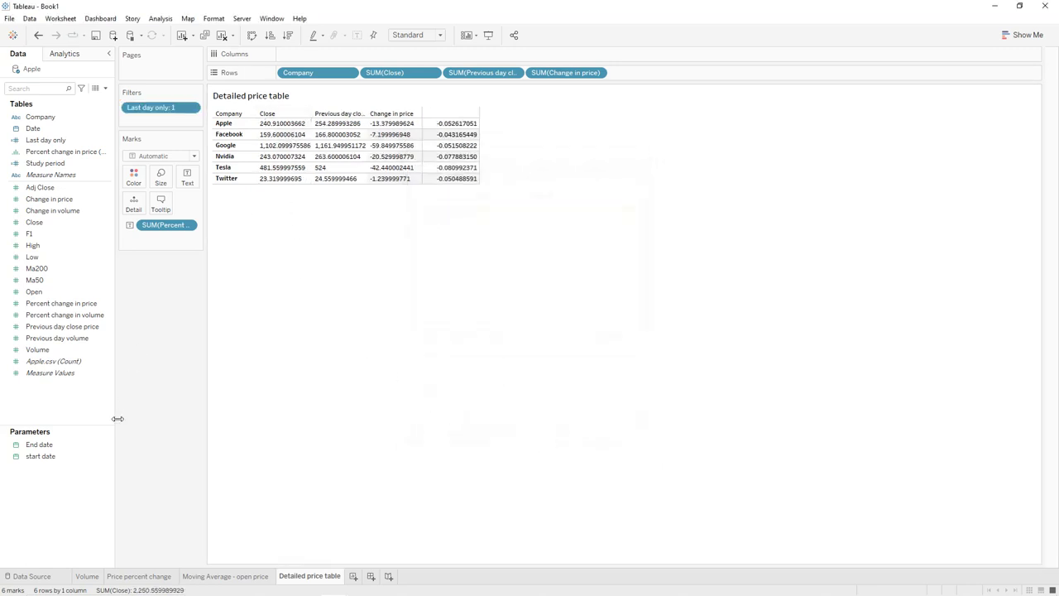
Step: Show the start date and End date parameter controls on the Detailed price table sheet
right_click(110, 456)
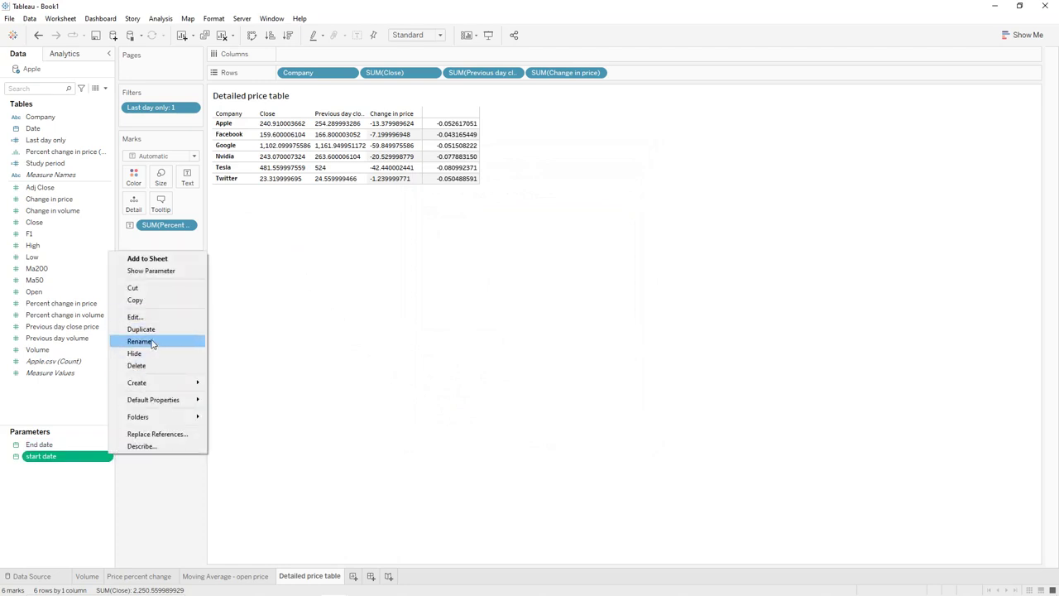
left_click(171, 273)
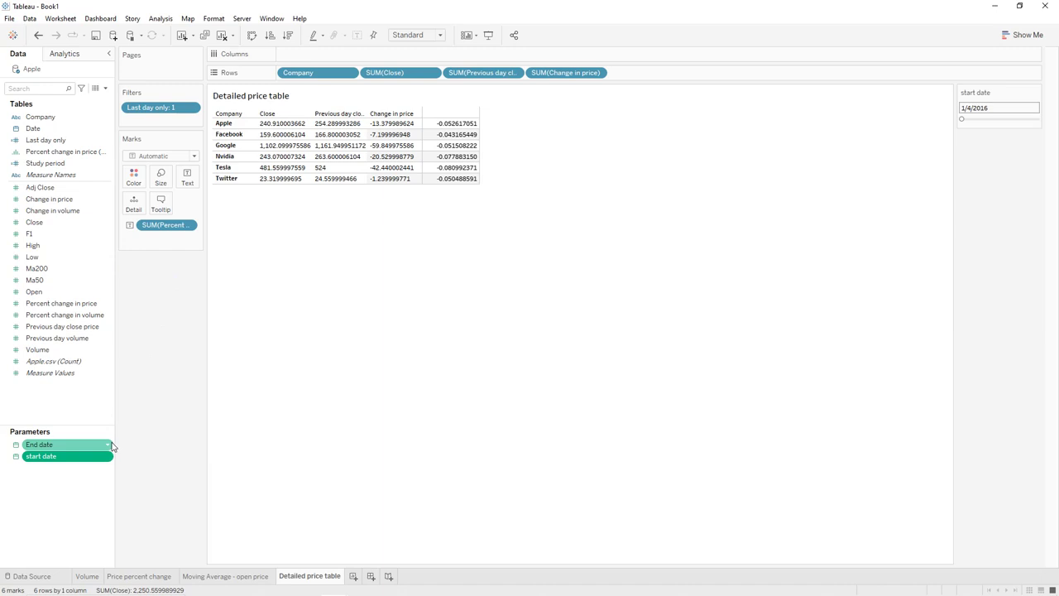
left_click(109, 445)
left_click(168, 263)
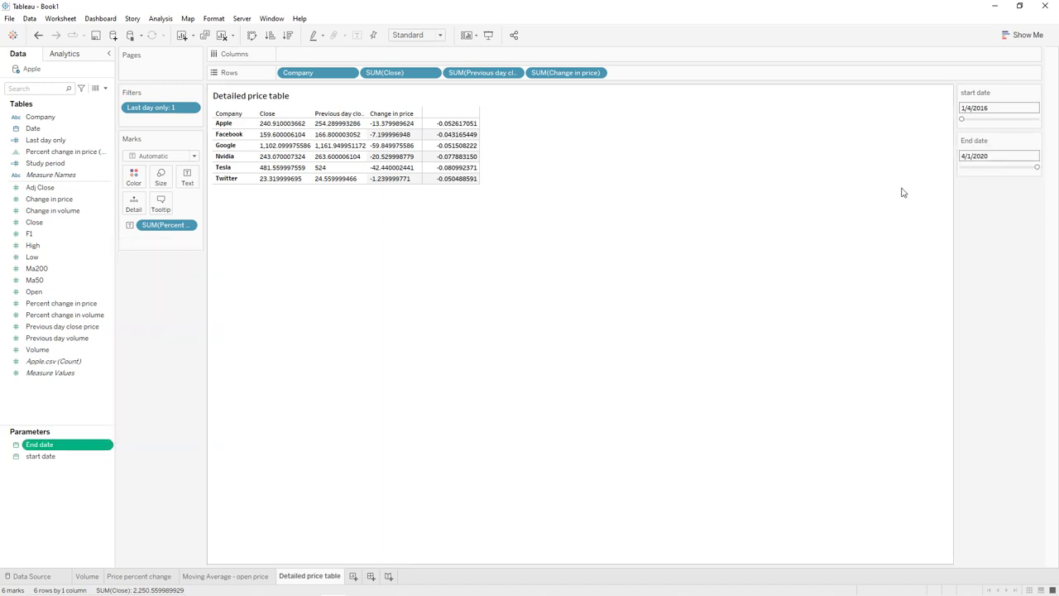
Step: Try the End date parameter at 10/29/2018 to test the table, and undo the change
left_click_drag(1036, 168, 1013, 170)
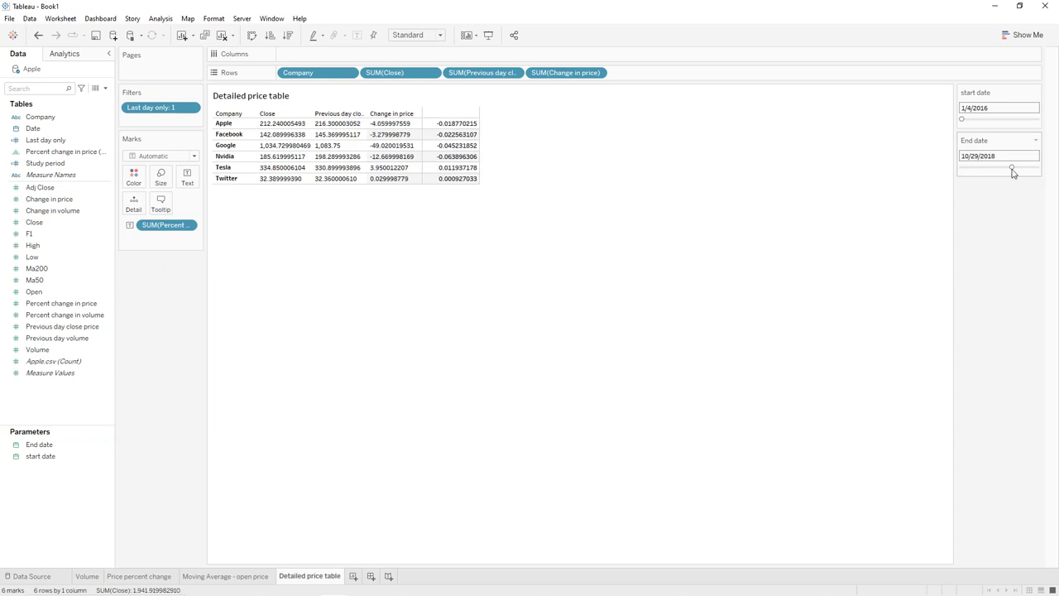
key("ctrl+z")
key("ctrl+z")
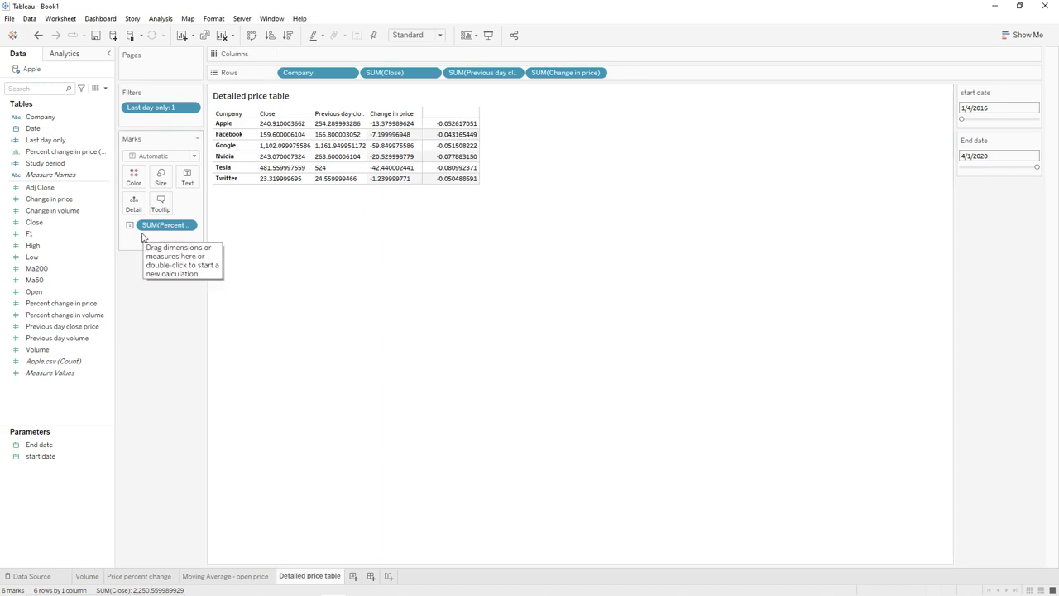
Step: Add Measure Names to the columns and set the alias of the No Measure Value header to "Change in %"
left_click_drag(71, 176, 349, 54)
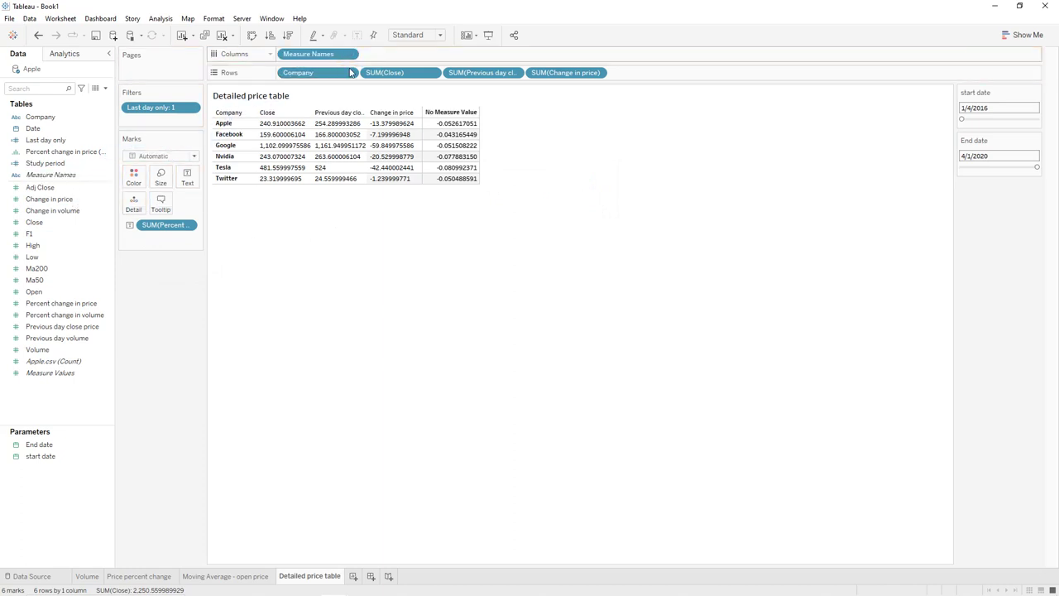
right_click(438, 113)
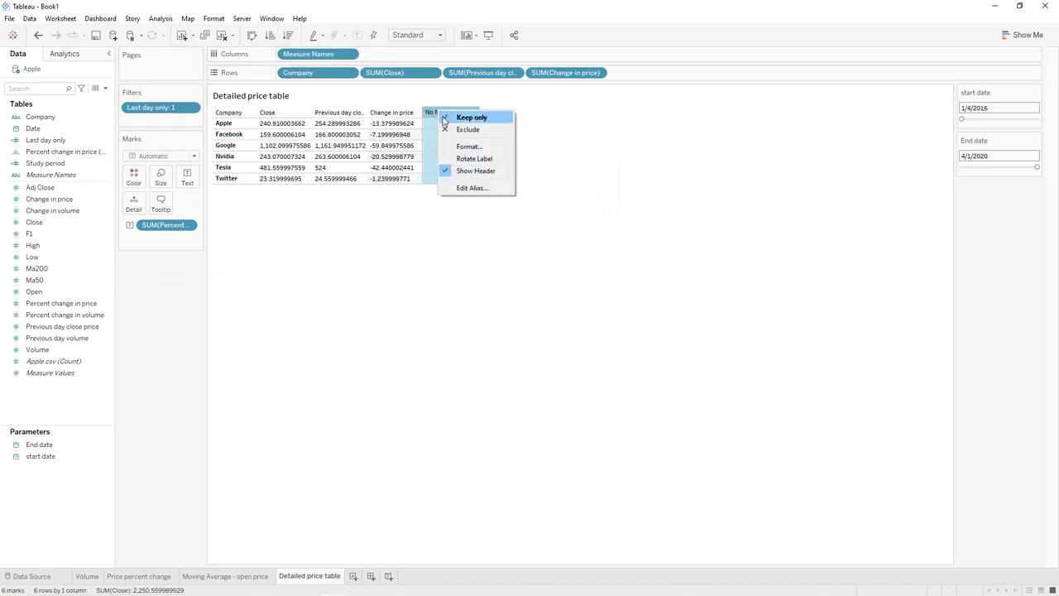
left_click(469, 187)
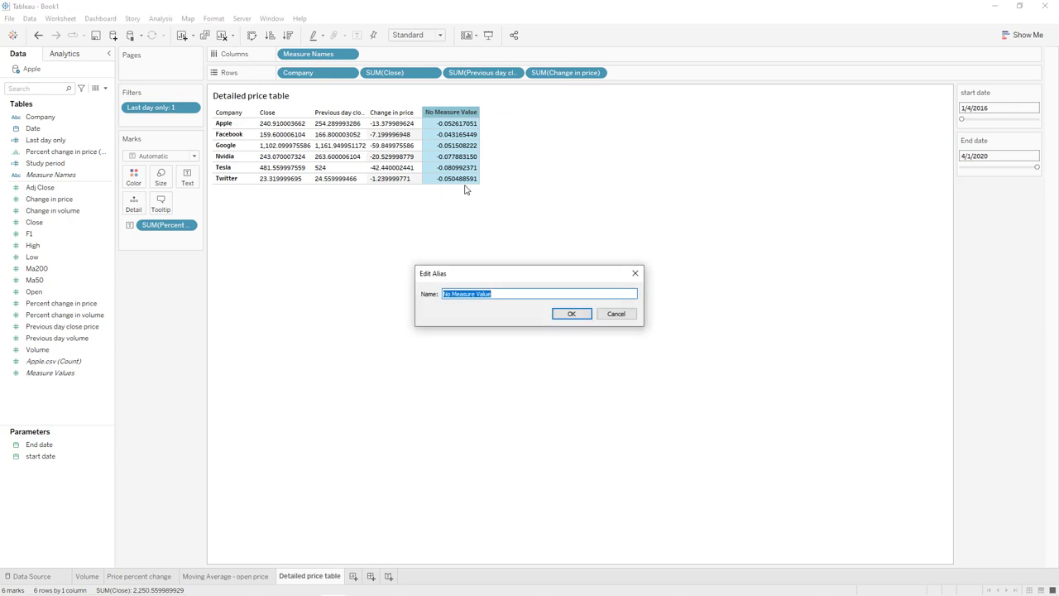
type("Ch")
key("Return")
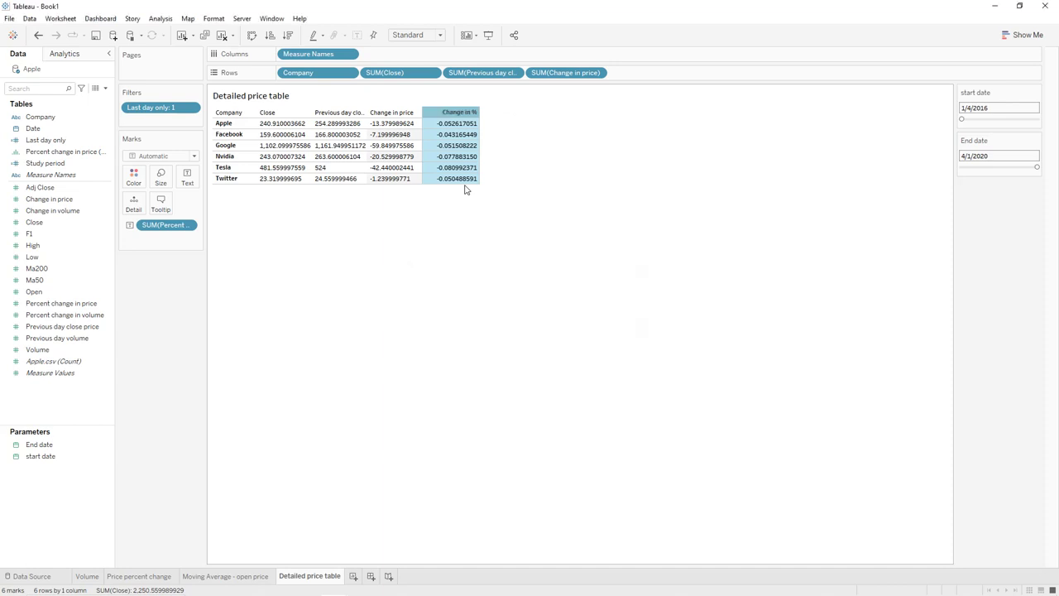
Step: Format the percent change in price values in the table as percentages with 2 decimal places
right_click(187, 228)
left_click(180, 310)
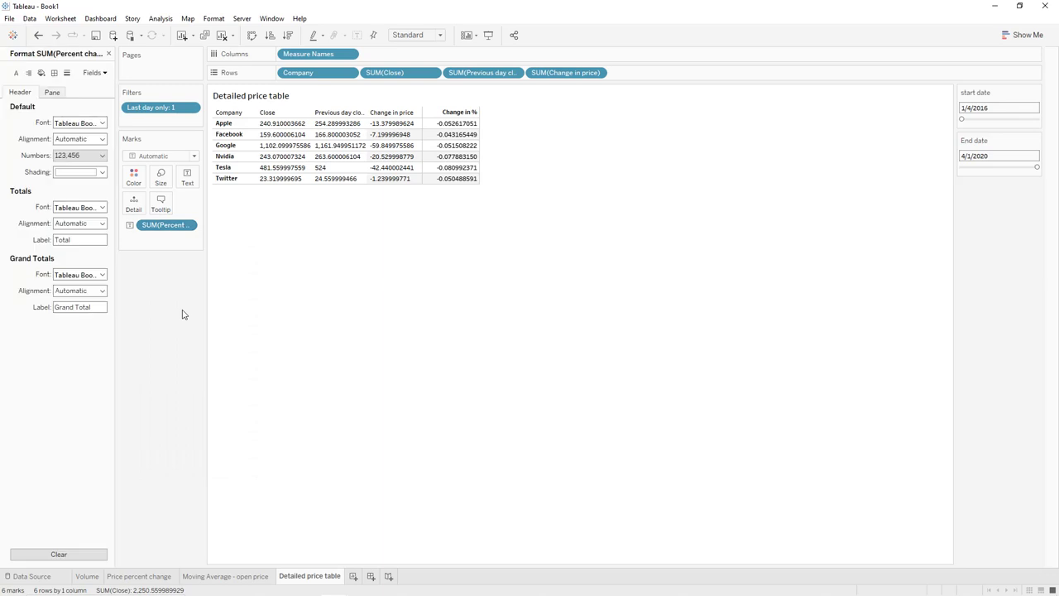
left_click(52, 93)
left_click(83, 156)
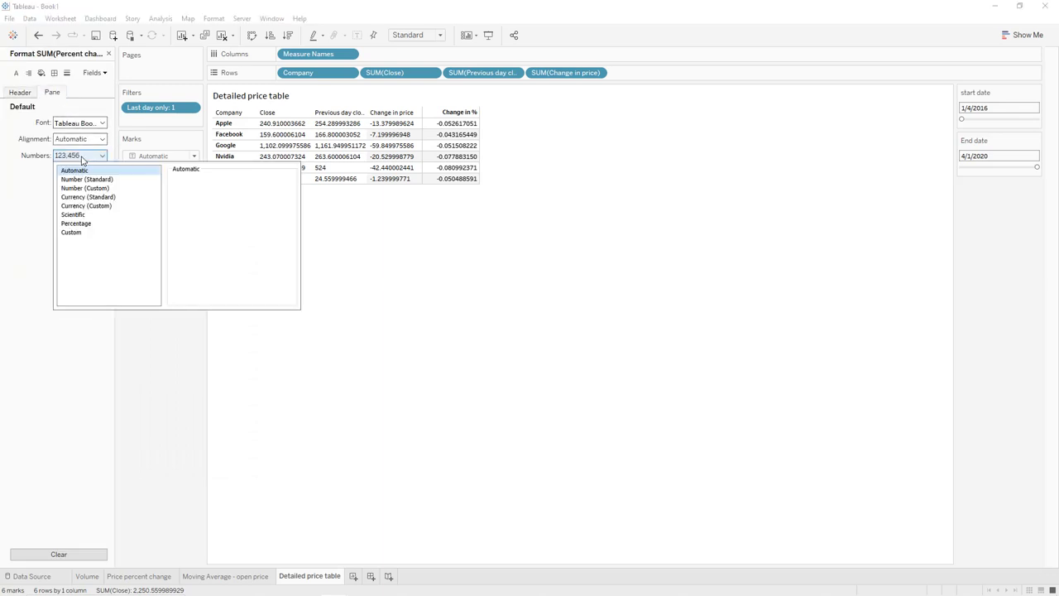
left_click(76, 224)
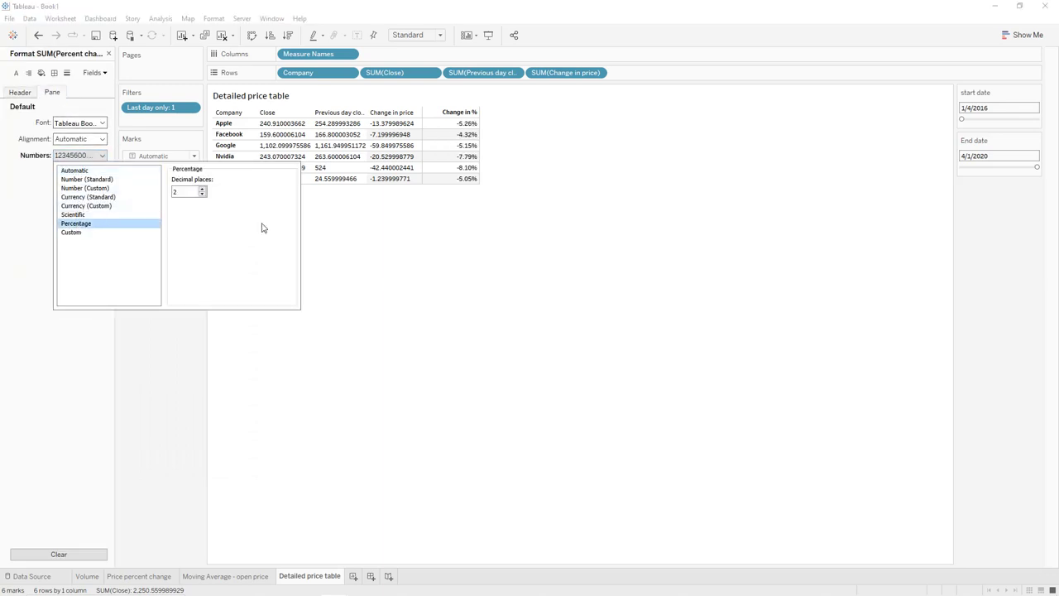
left_click(395, 229)
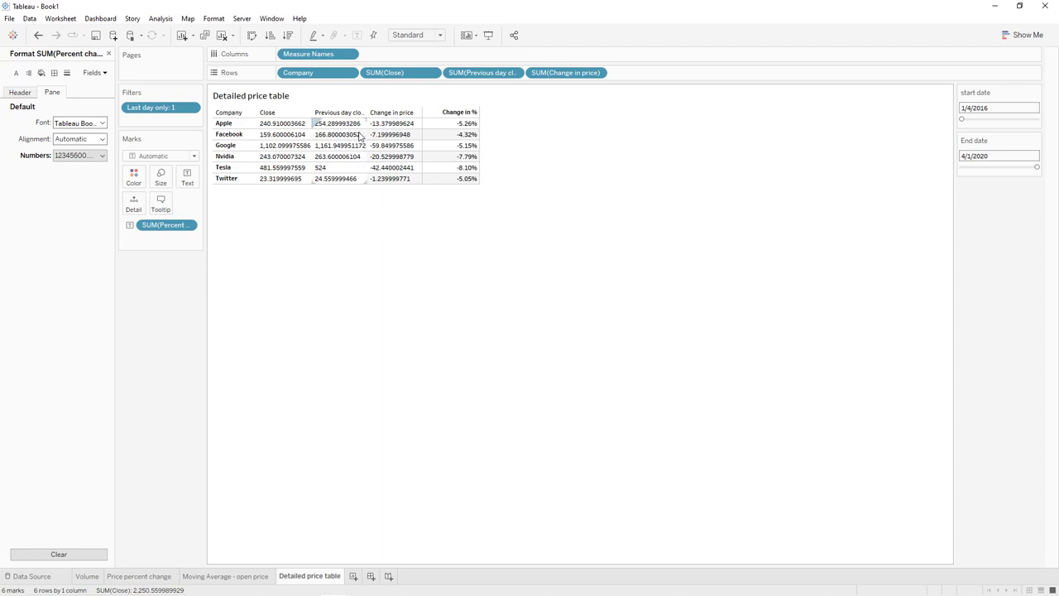
Step: Format the Change in price column as Number (Custom) with 2 decimal places
left_click(393, 125)
right_click(393, 125)
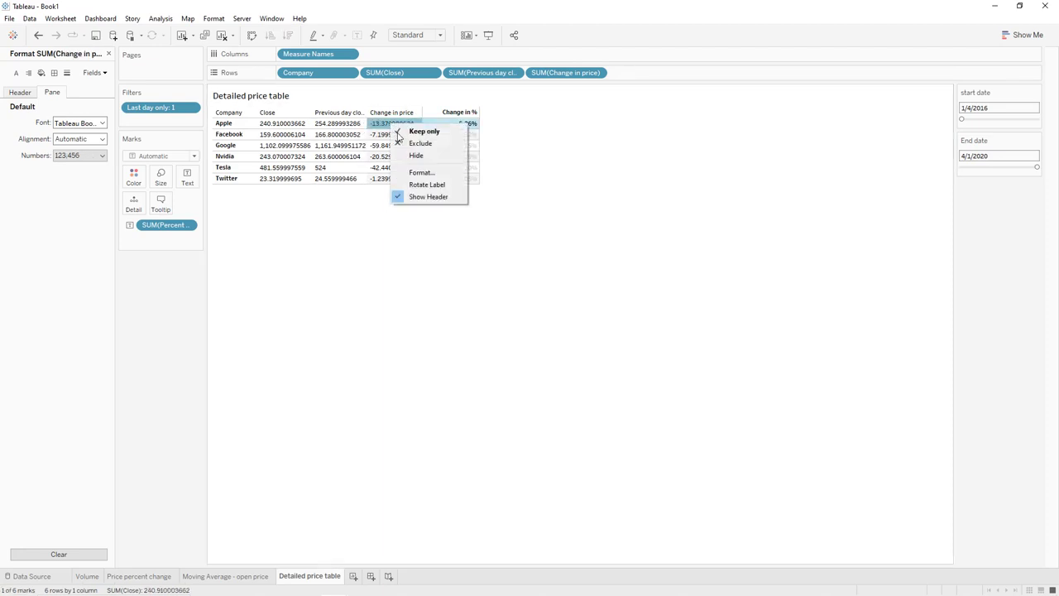
left_click(420, 173)
left_click(20, 92)
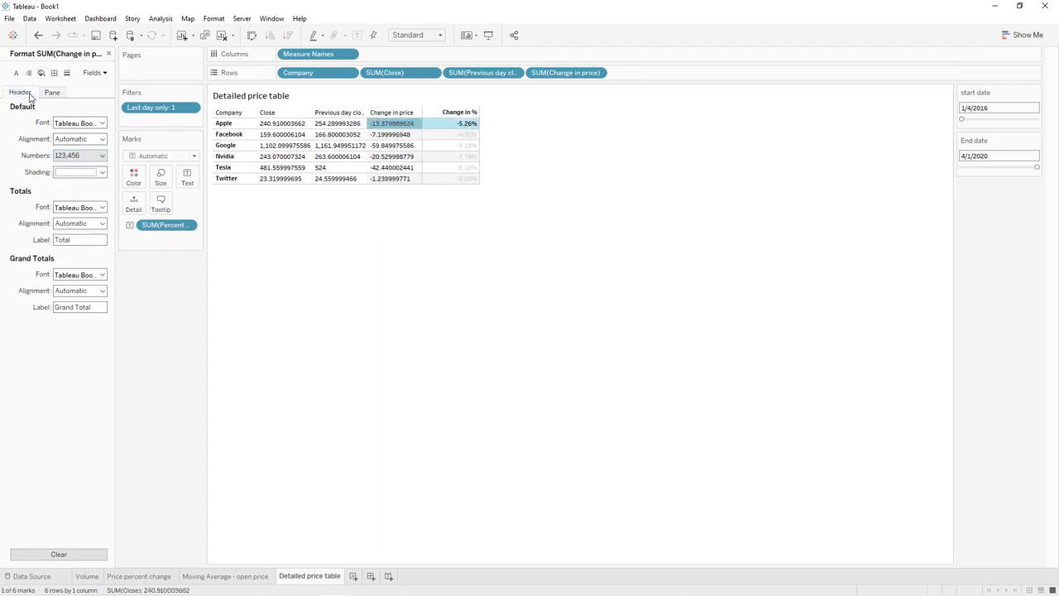
left_click(79, 155)
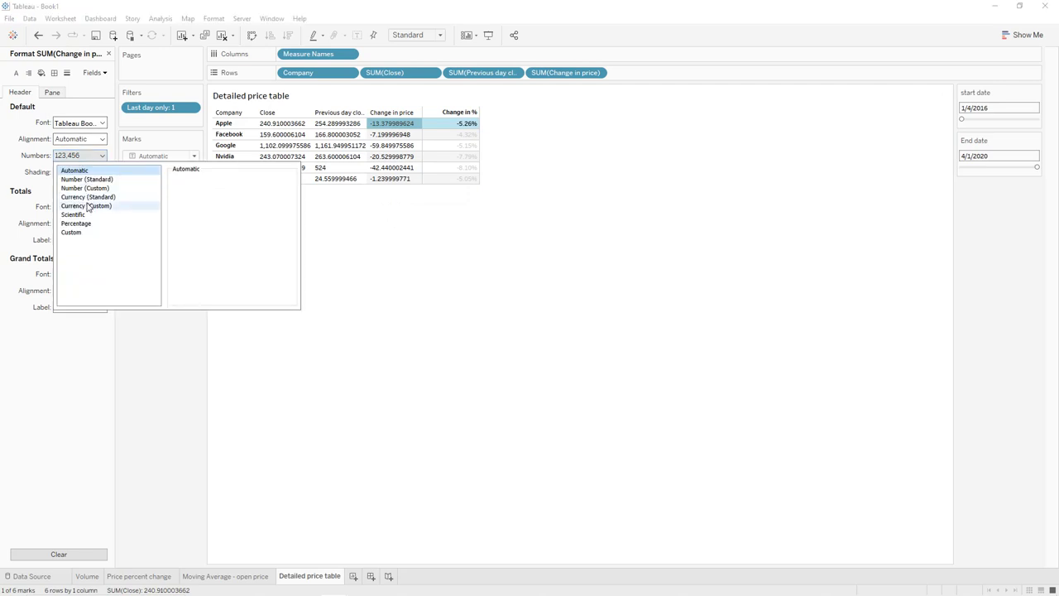
left_click(90, 189)
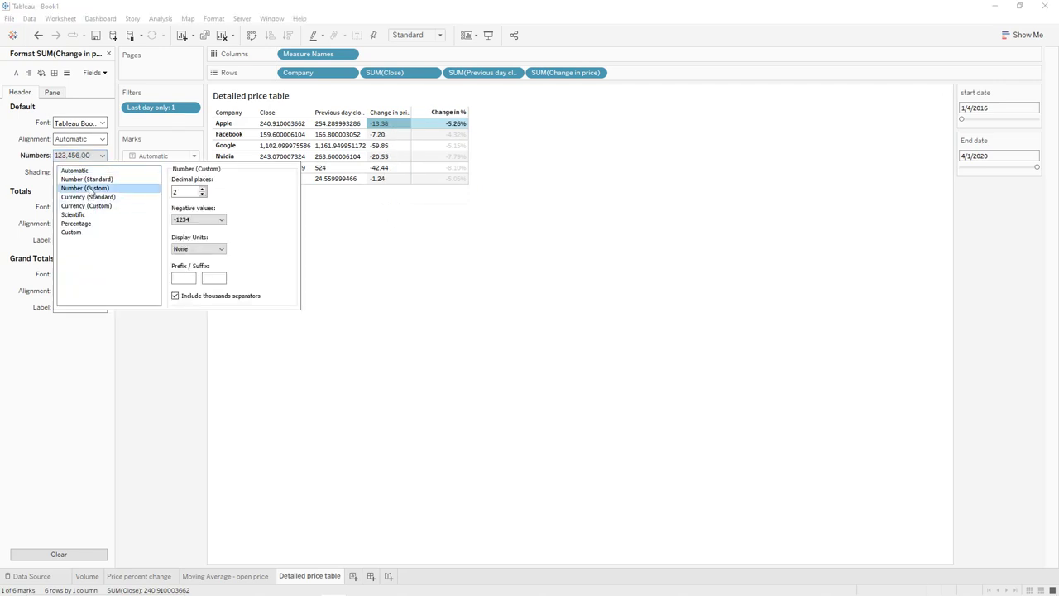
left_click(347, 215)
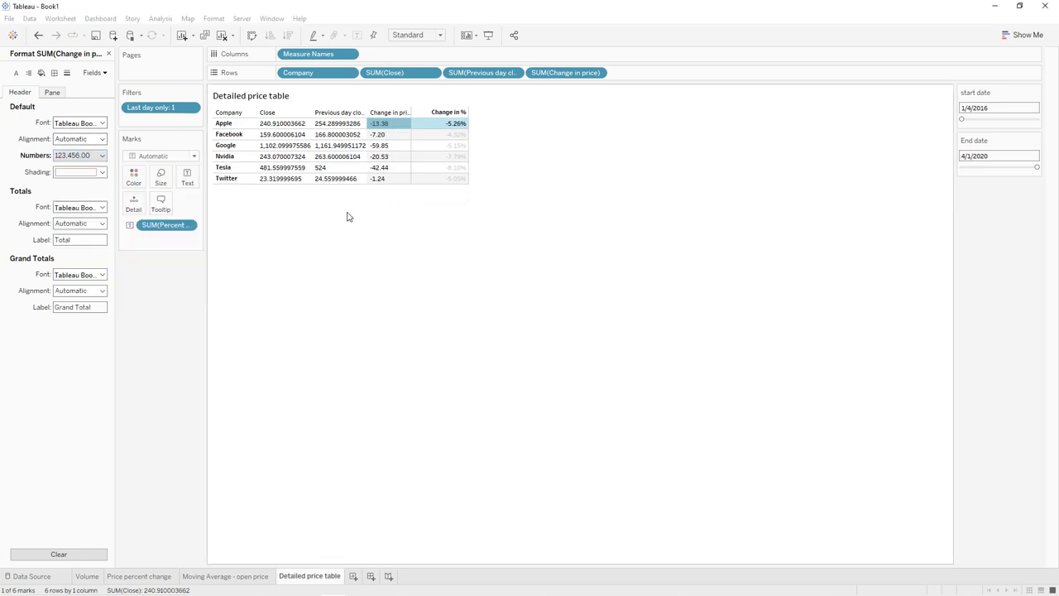
Step: Format the Previous day close price and Close columns as Number (Custom) with 2 decimal places
left_click(334, 126)
left_click(79, 156)
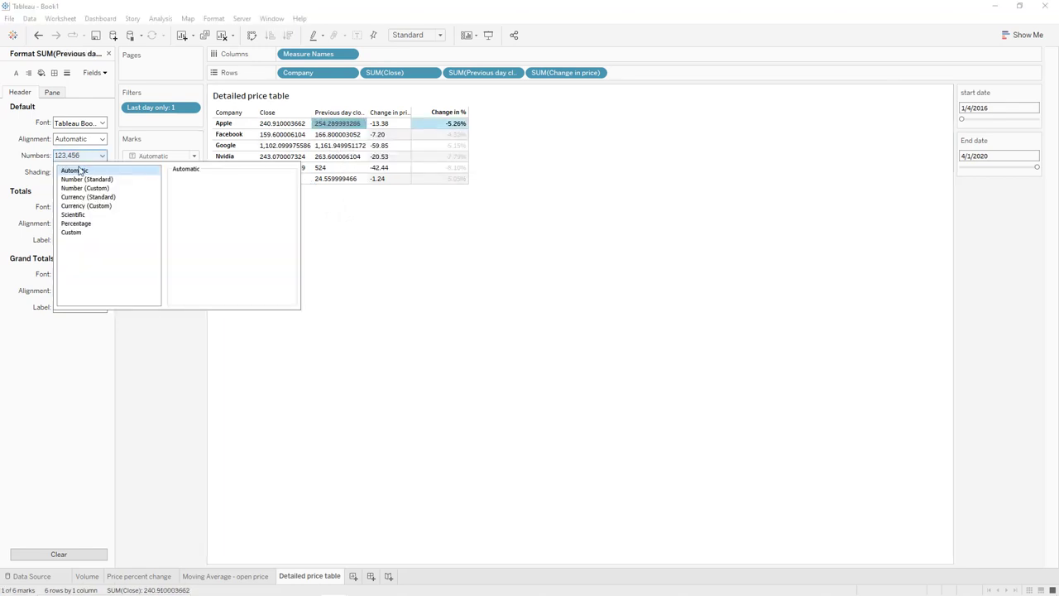
left_click(86, 188)
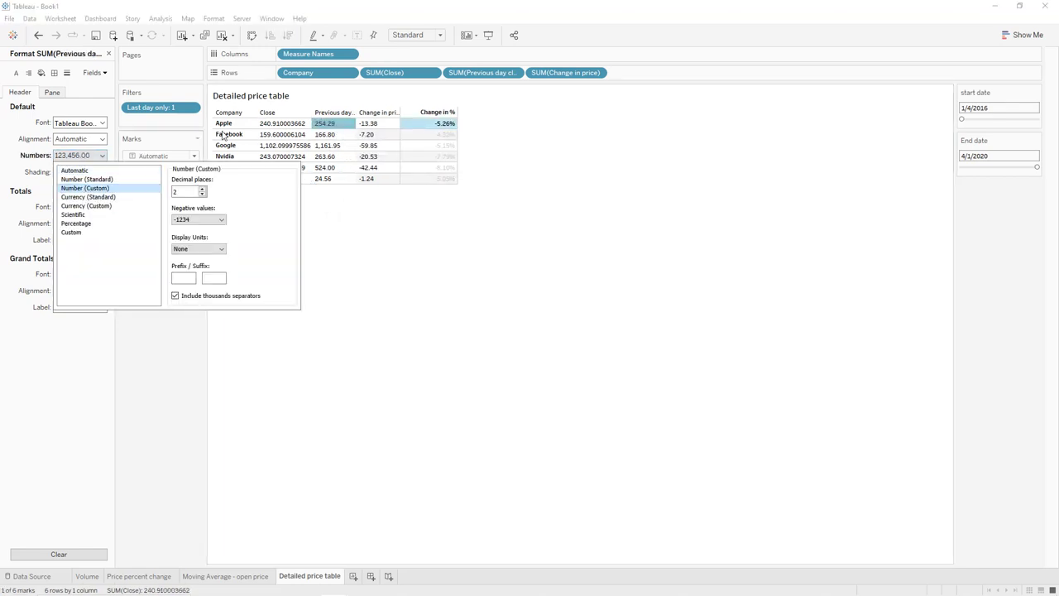
left_click(259, 124)
left_click(79, 156)
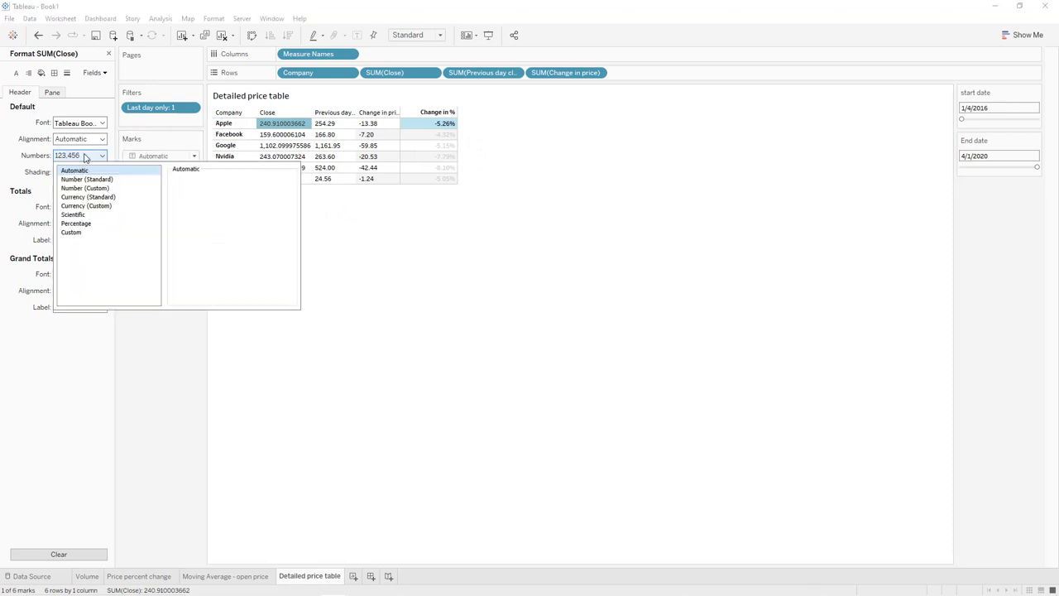
left_click(86, 188)
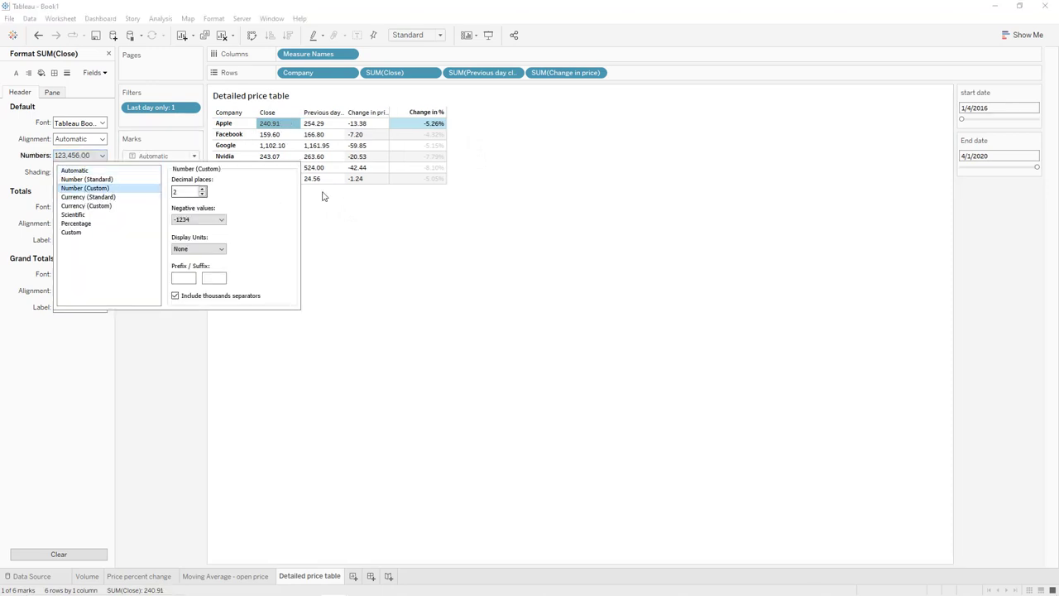
left_click(467, 218)
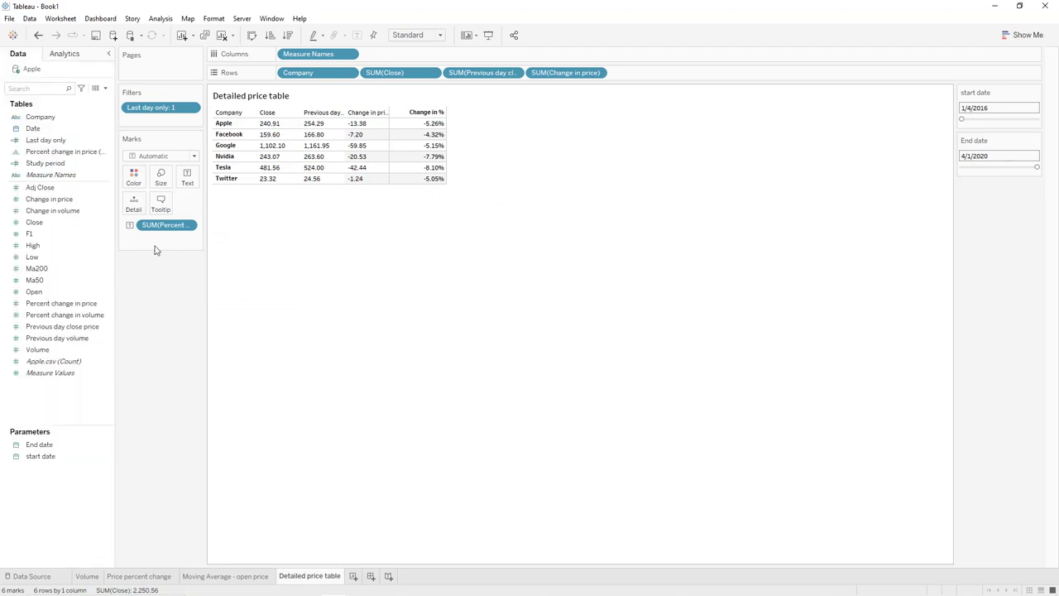
Step: Filter the table by Study period, keeping the value 1
left_click_drag(45, 163, 133, 123)
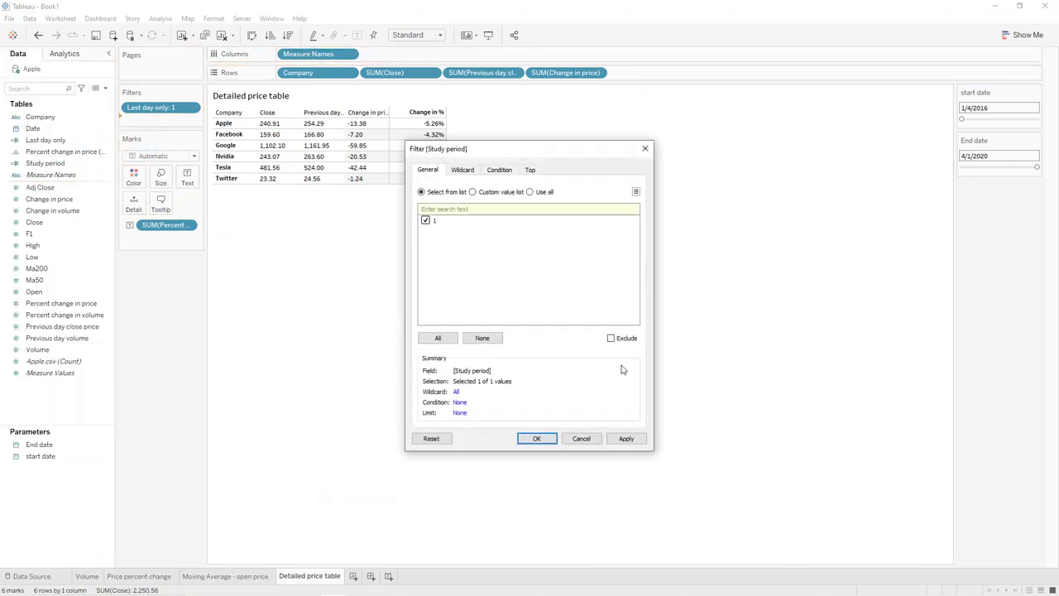
left_click(626, 438)
left_click(547, 439)
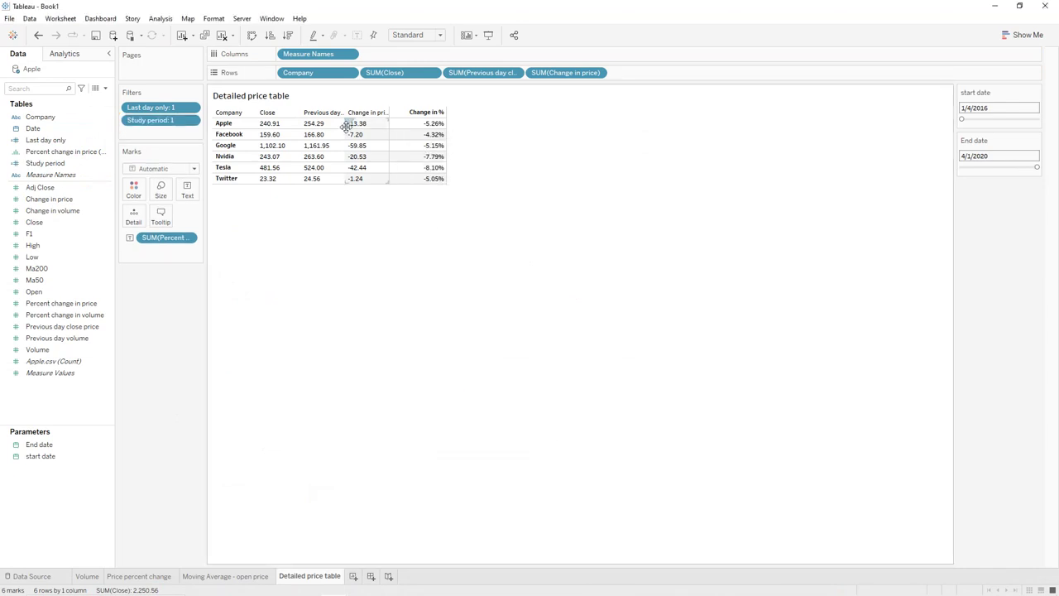
Step: Widen the Previous day close price and Change in price columns to fit their headers and increase the row height
left_click_drag(345, 123, 360, 123)
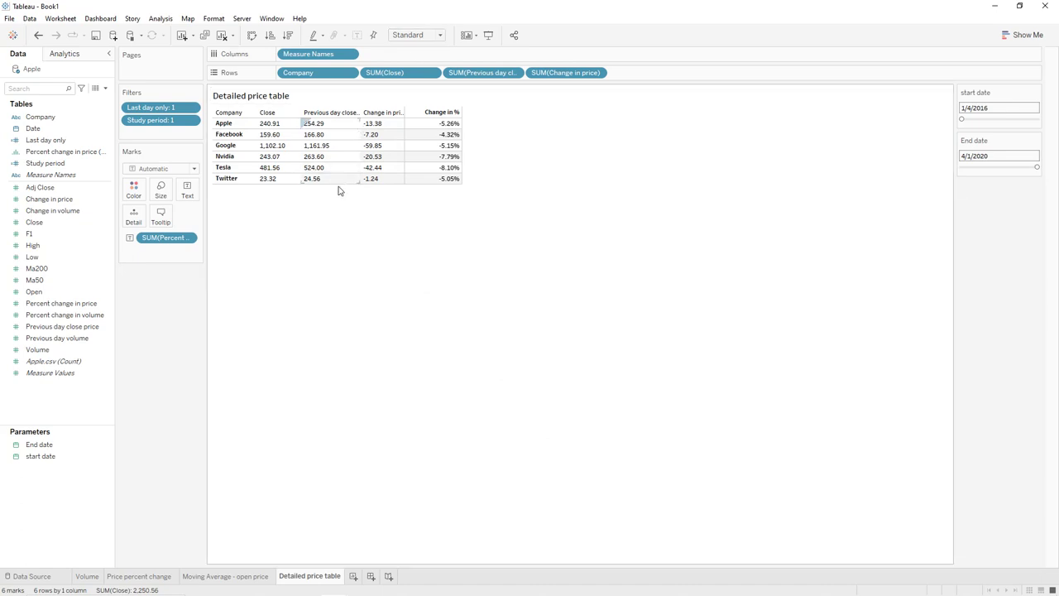
left_click_drag(341, 183, 343, 199)
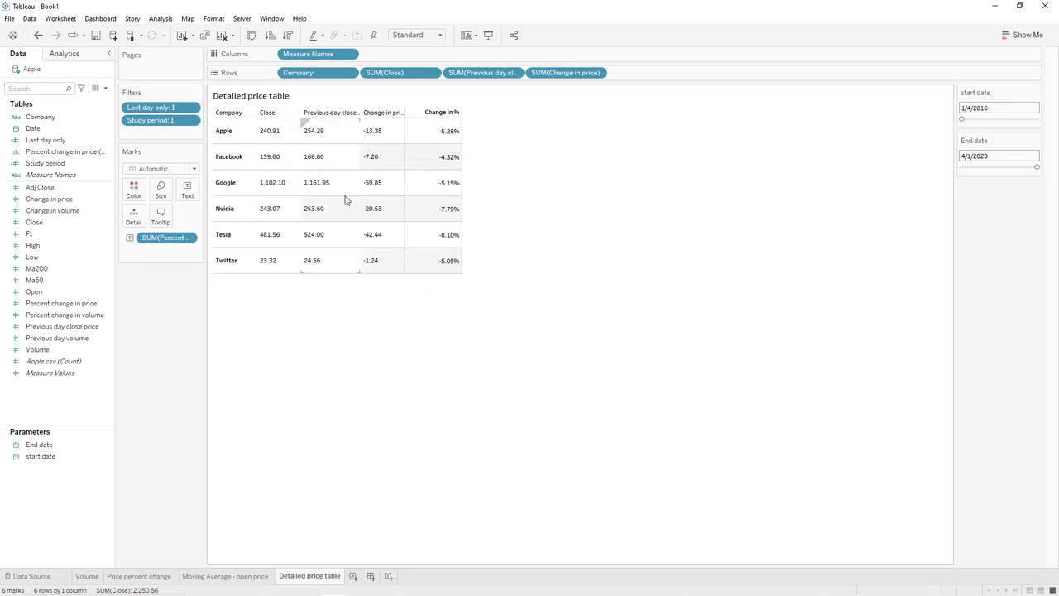
left_click_drag(362, 139, 439, 139)
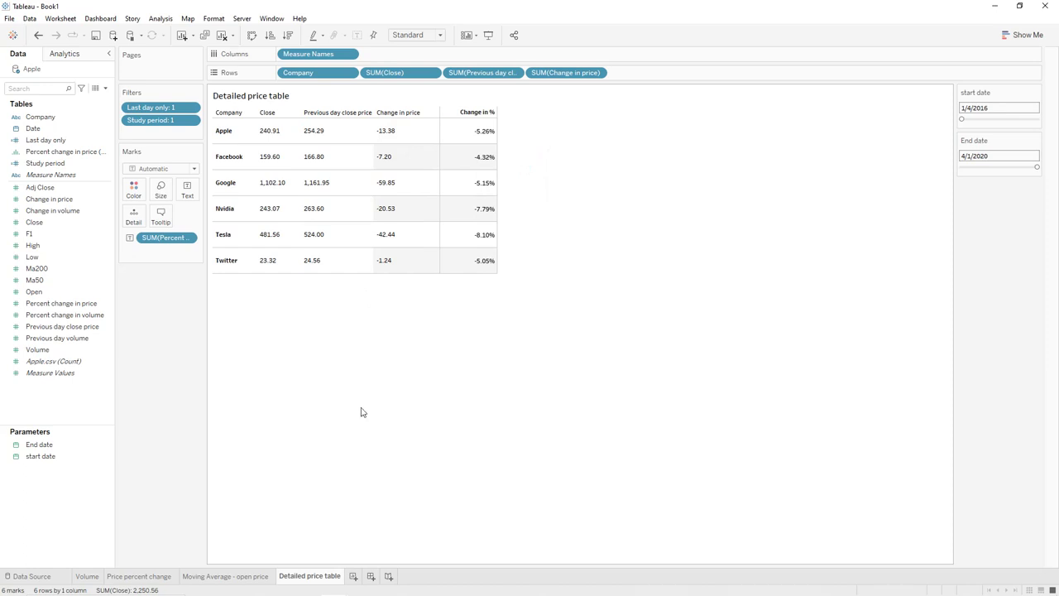
Step: Create a calculated field and name it "Upper price"
left_click(106, 90)
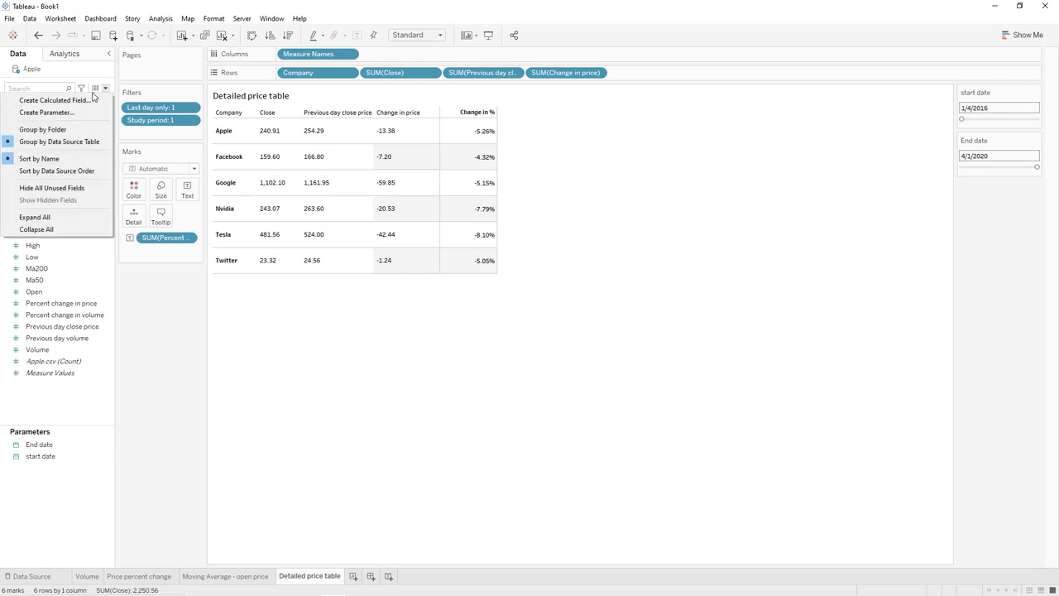
left_click(91, 99)
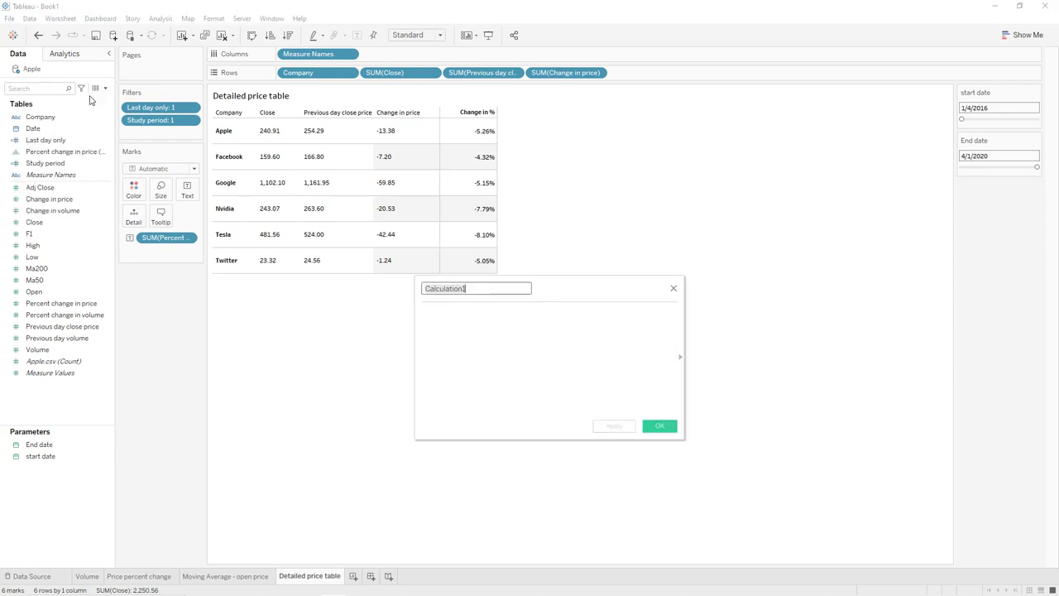
type("Upper price")
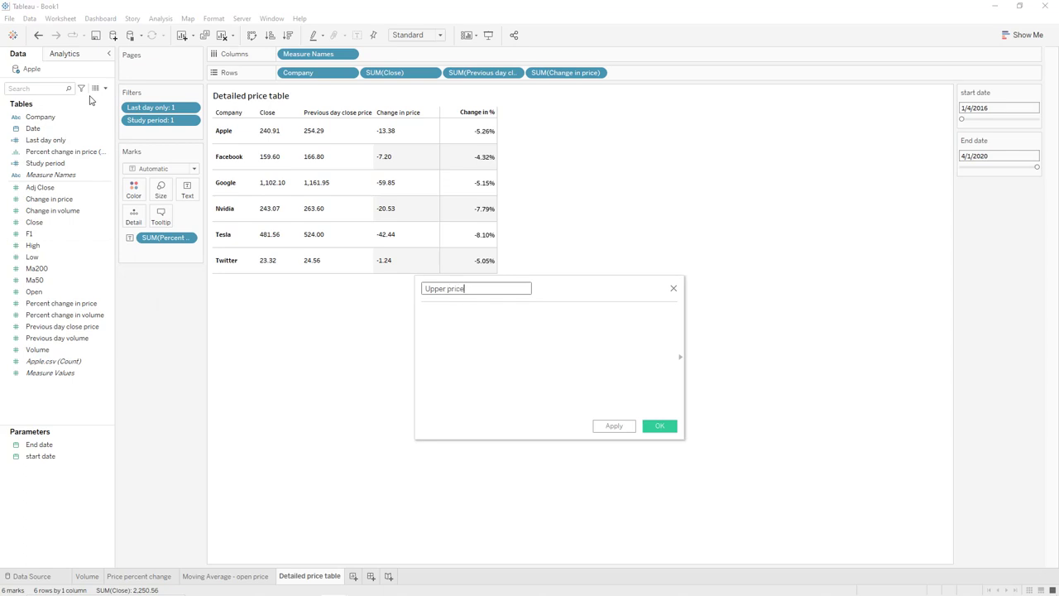
Step: Define the Upper price field as IF [Percent change in price] > 0 THEN '▲' END, taking the up arrow from the Arrows Notepad file
key("Tab")
type("I")
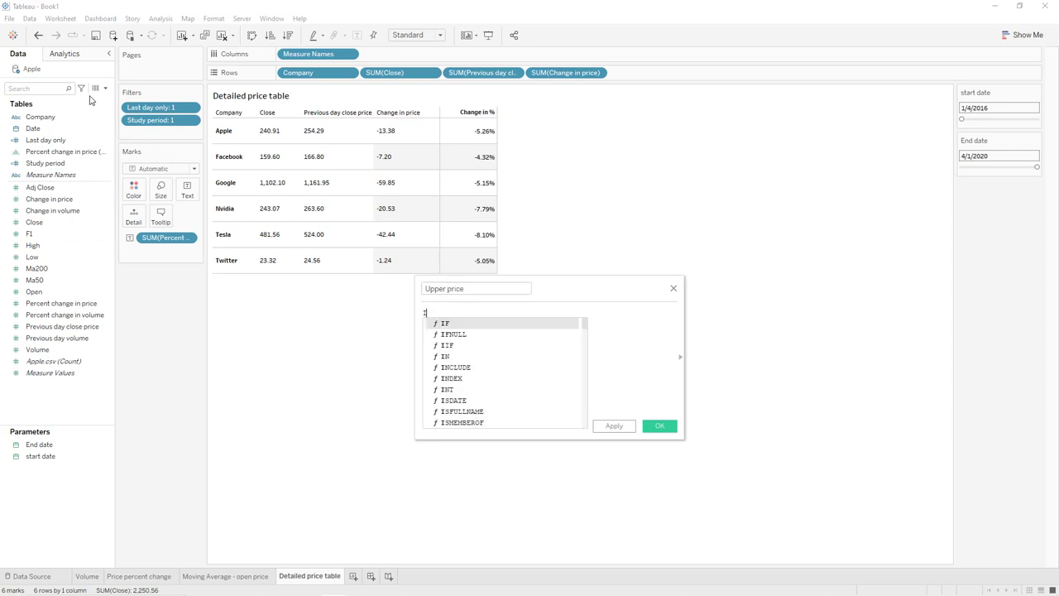
type("F per")
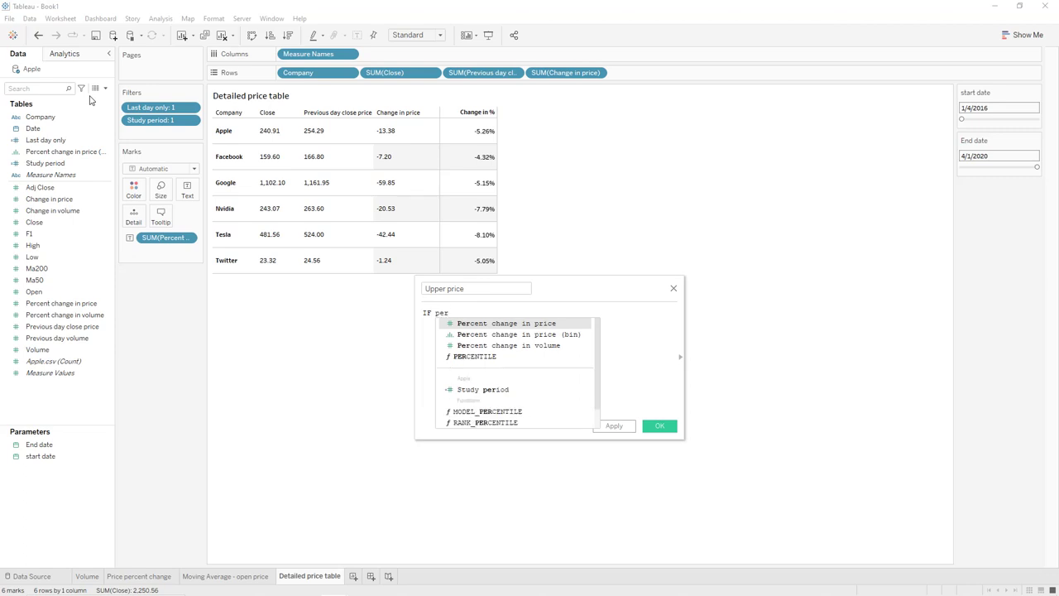
key("Return")
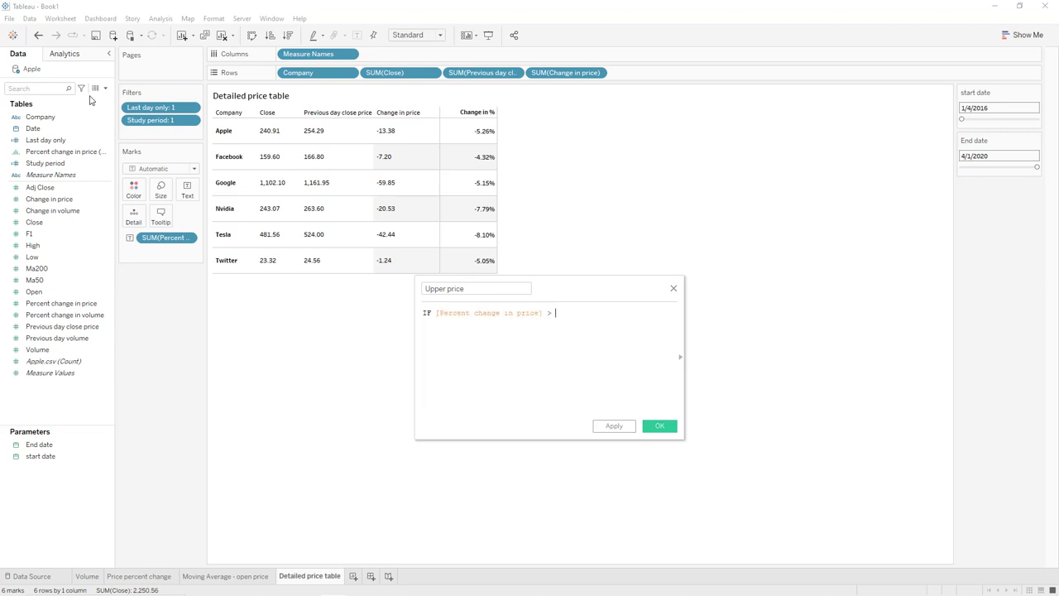
type("> 0 THEN")
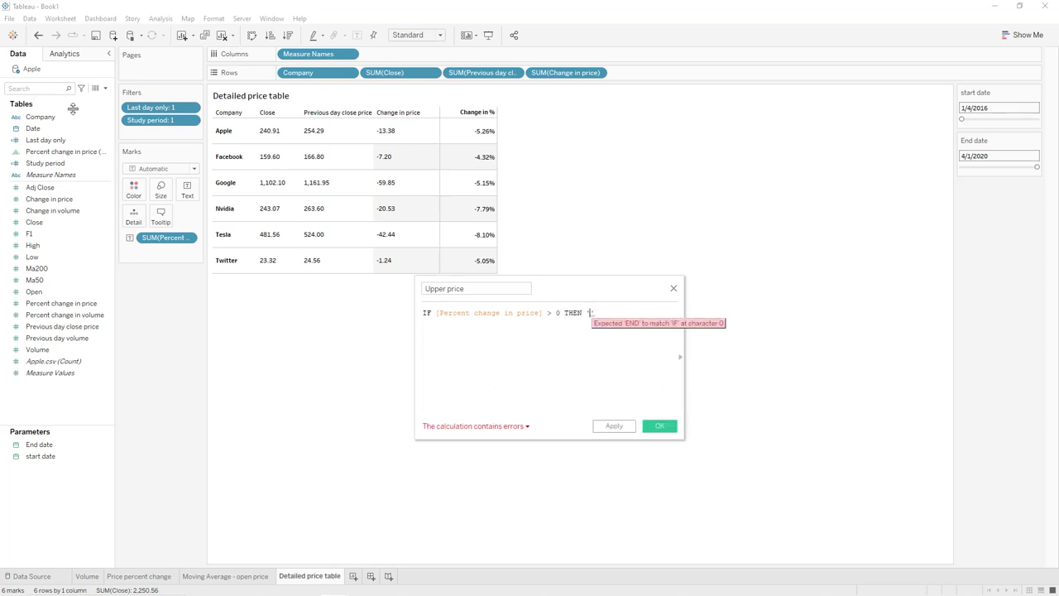
key("alt+Tab")
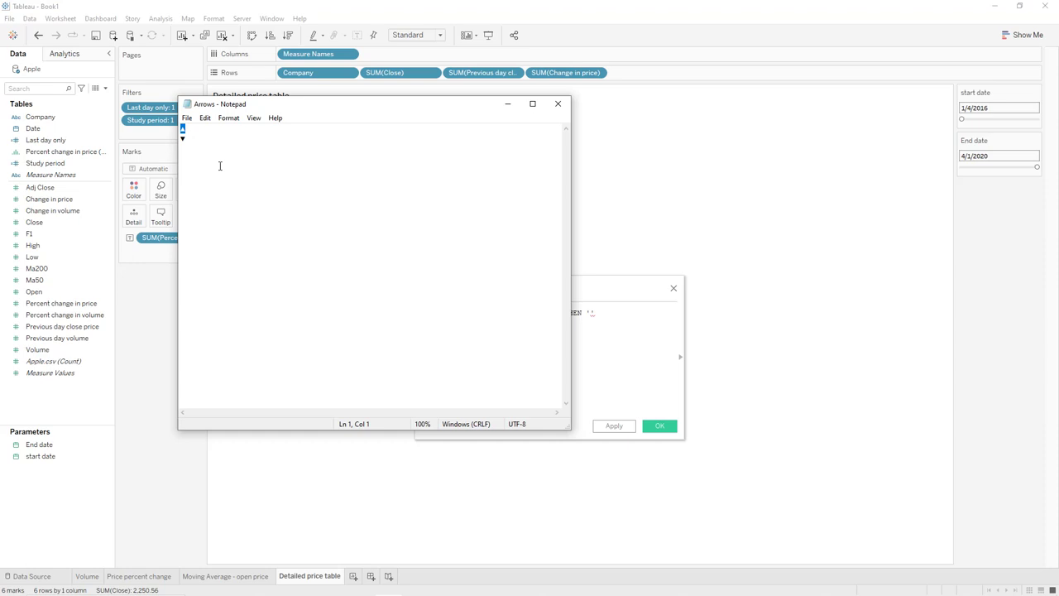
left_click(592, 312)
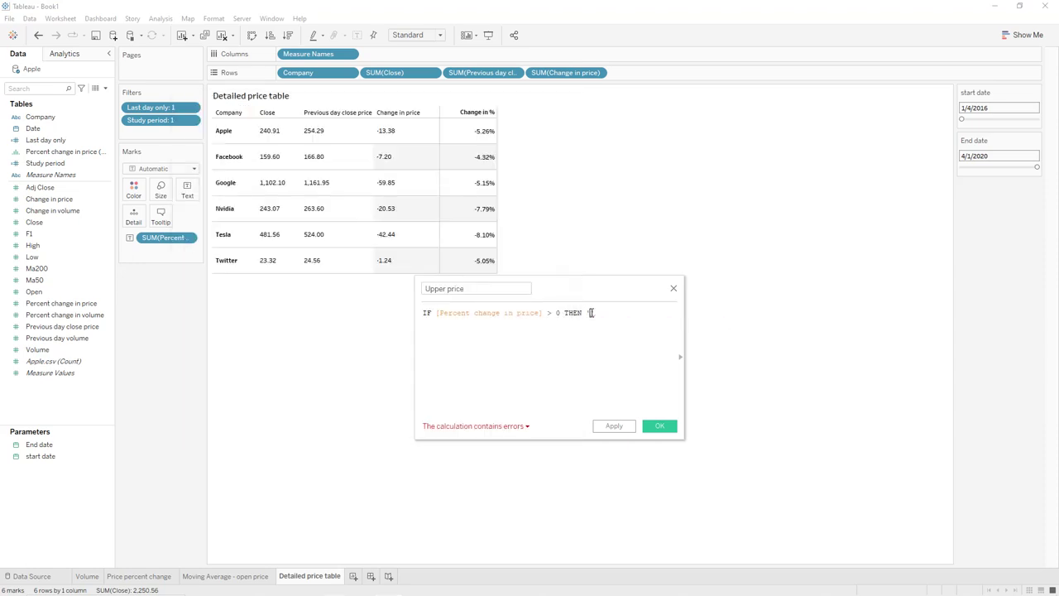
type("▲")
type("' END")
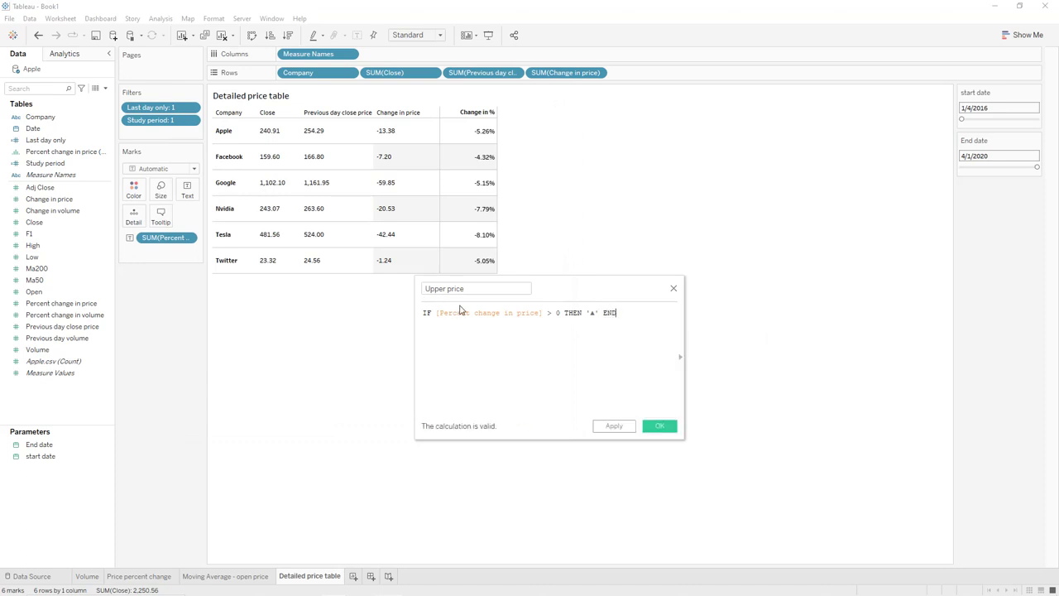
left_click(661, 426)
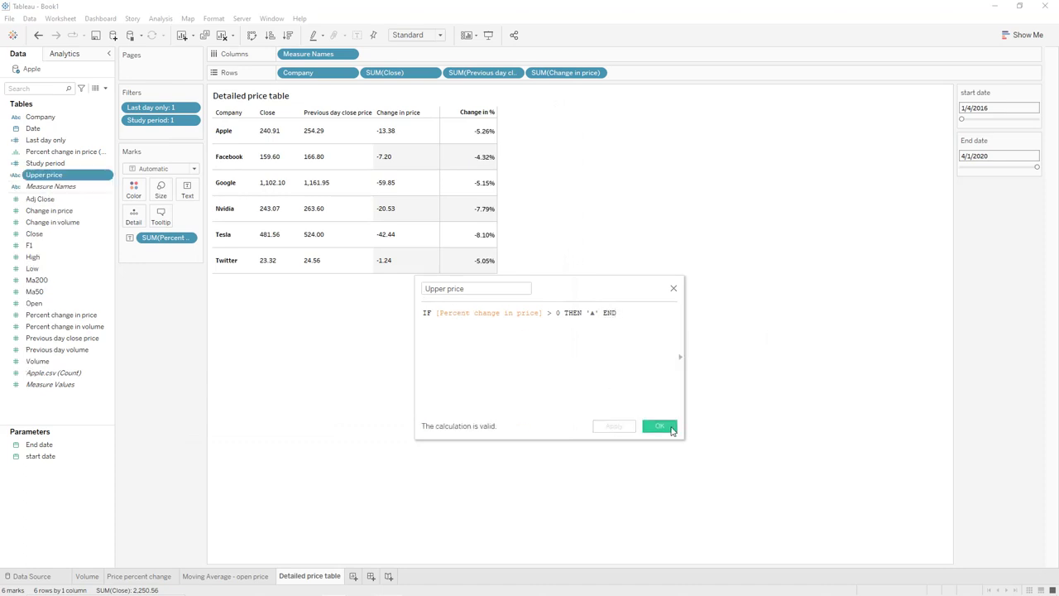
Step: Create another calculated field and name it "Down price"
left_click(105, 88)
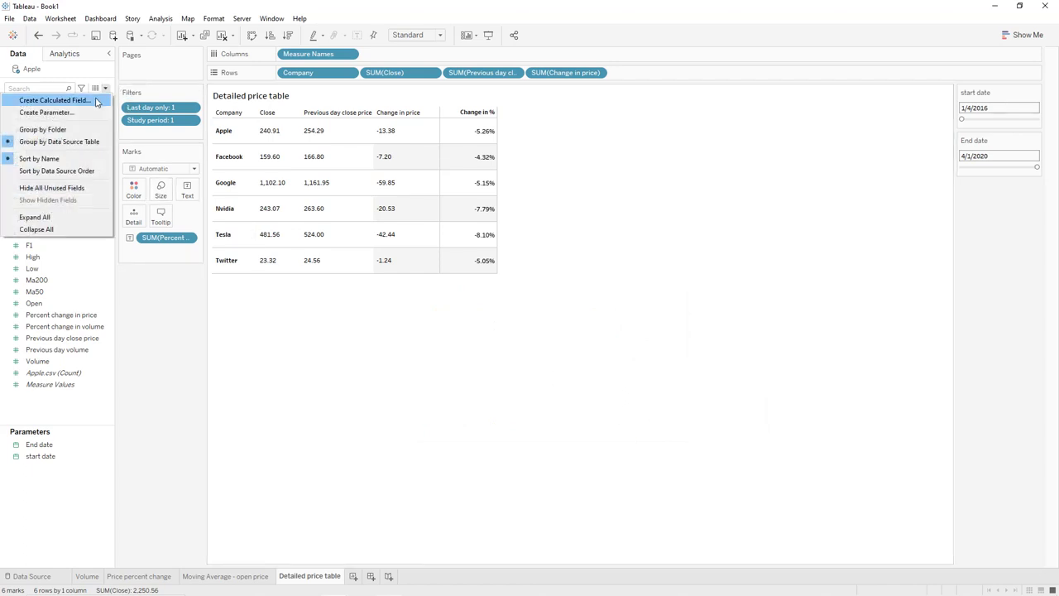
left_click(96, 101)
type("Down price")
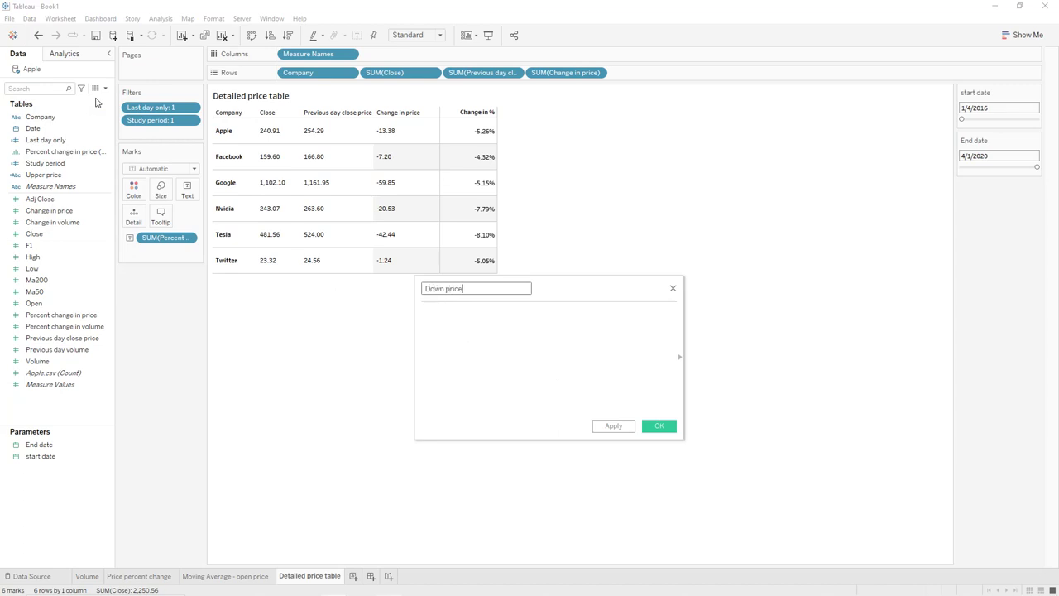
Step: Define the Down price field as IF [Percent change in price] < 0 THEN '▼' END, taking the down arrow from the Arrows Notepad file
key("Tab")
type("IF per")
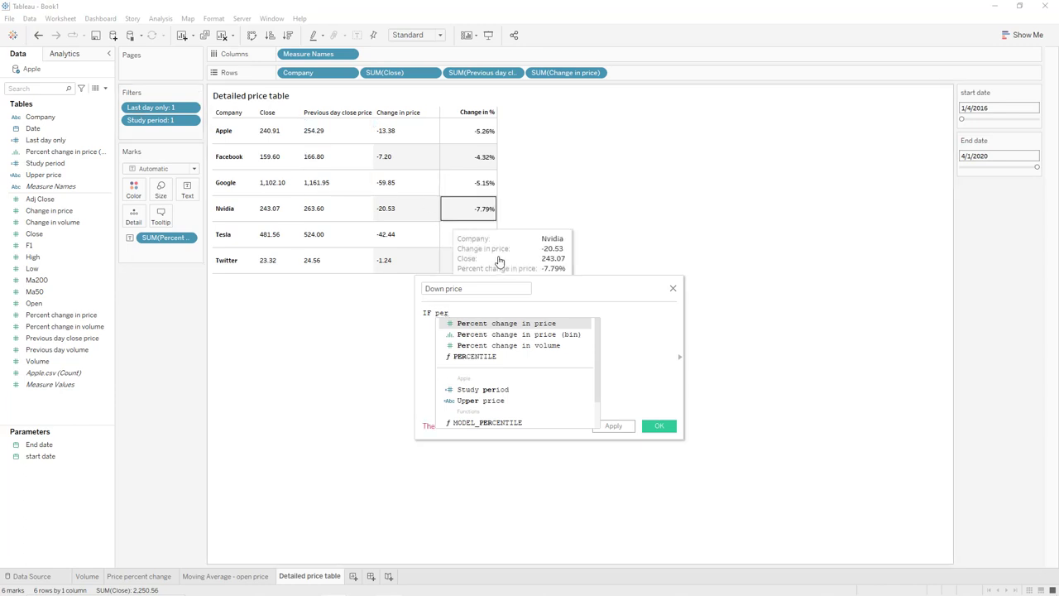
left_click(532, 324)
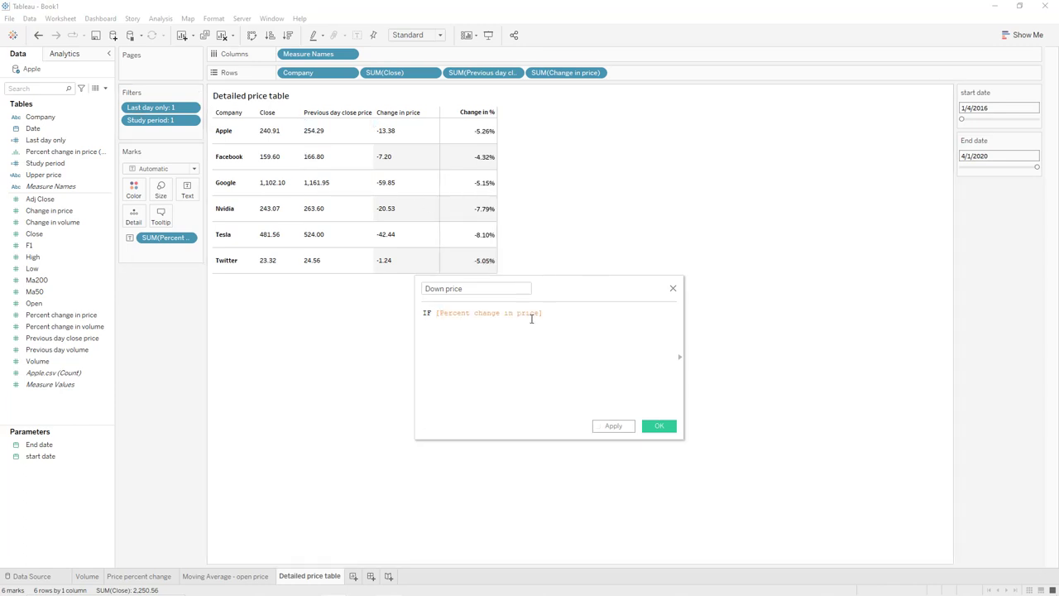
type("<0")
key("BackSpace")
type("0 THEN '")
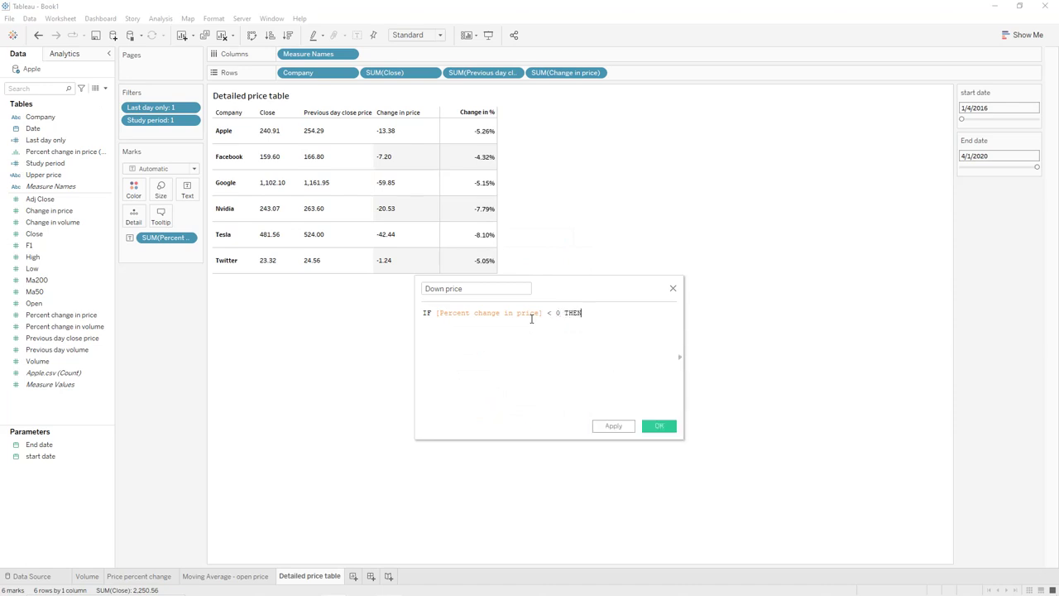
key("alt+Tab")
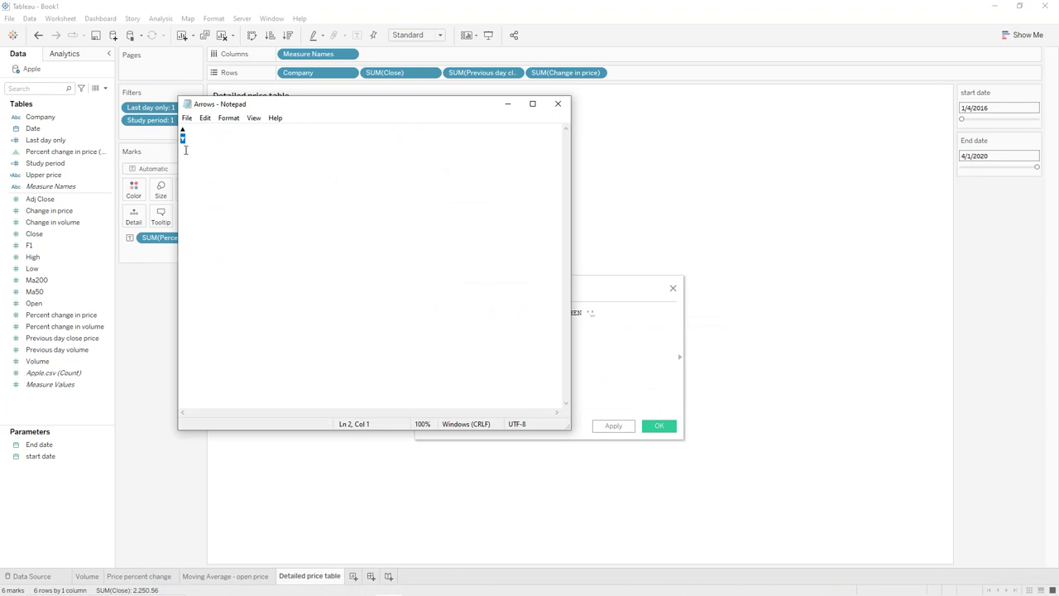
left_click(507, 104)
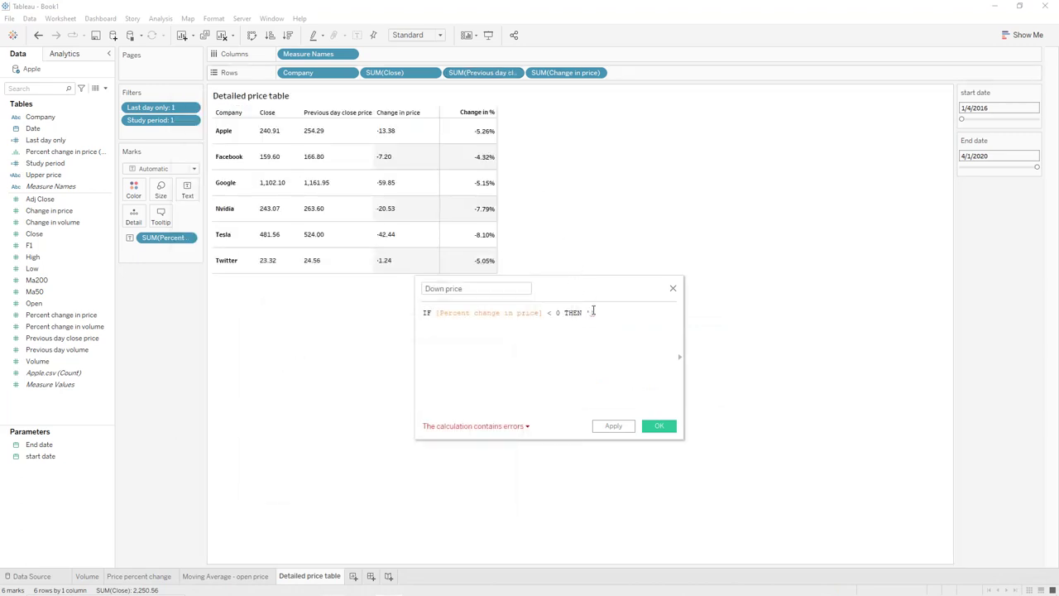
type("▼")
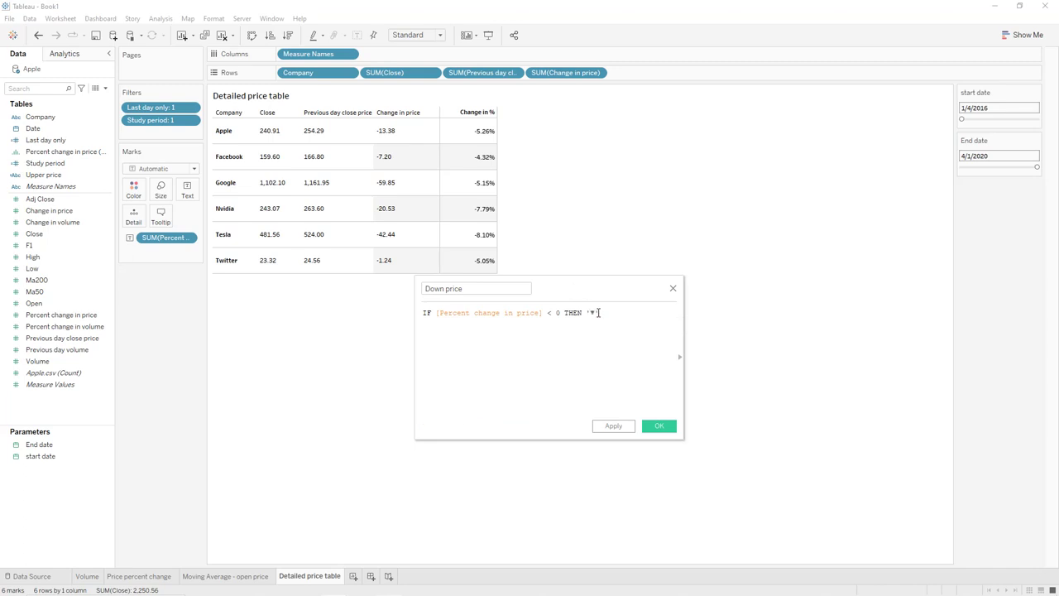
type("END")
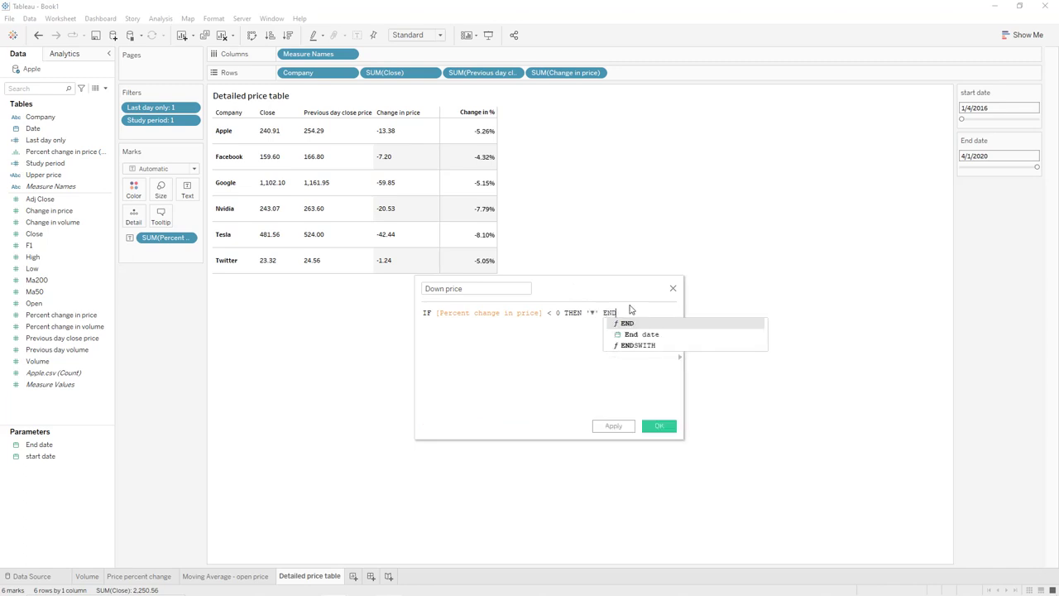
left_click(613, 426)
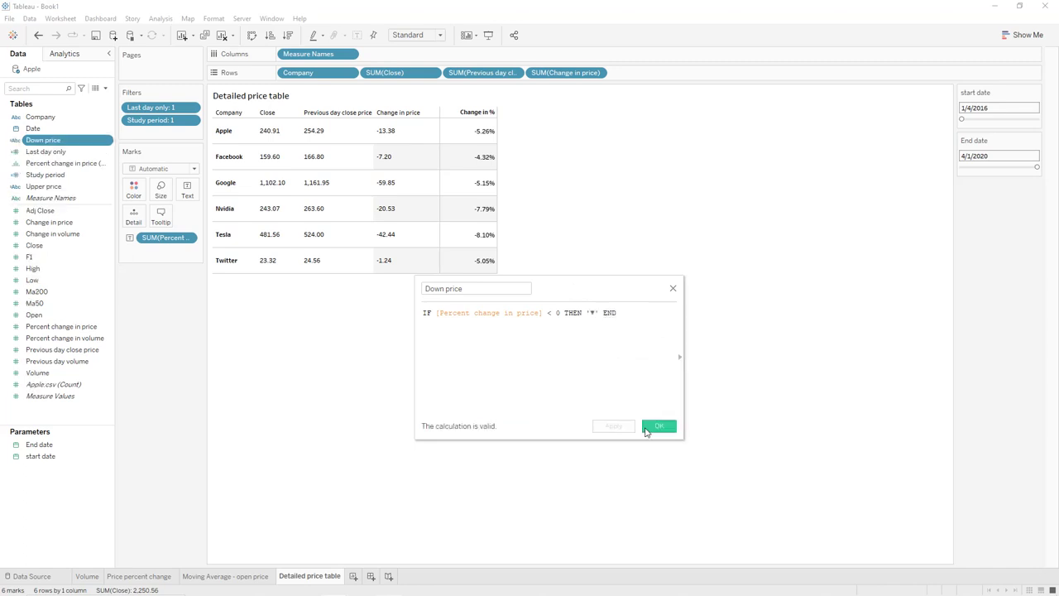
left_click(658, 425)
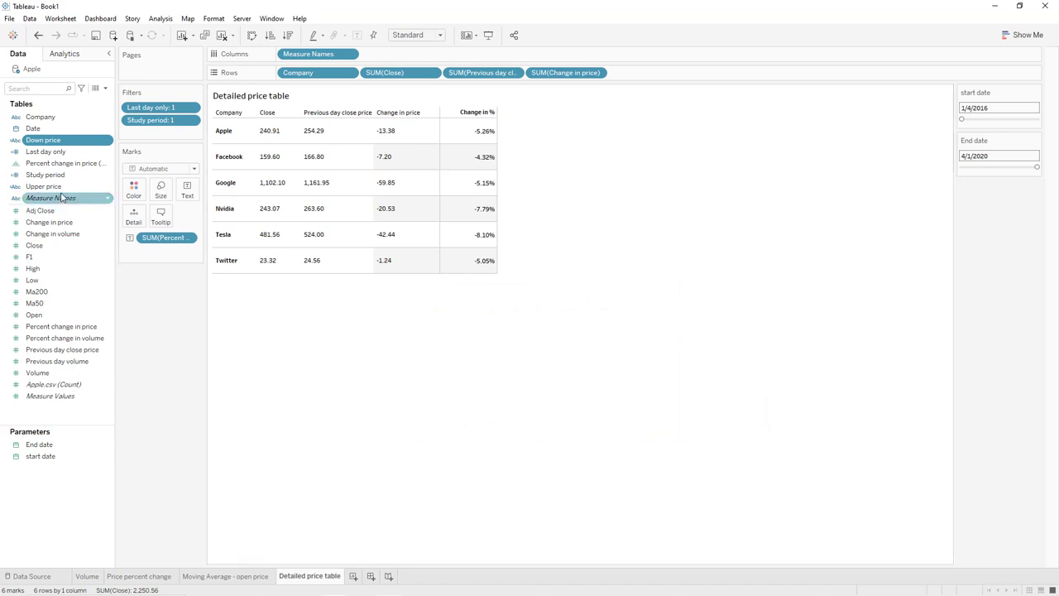
Step: Add Upper price and Down price to the text marks and move Upper price directly before the percent change in the label
left_click_drag(54, 188, 187, 192)
left_click_drag(67, 140, 187, 192)
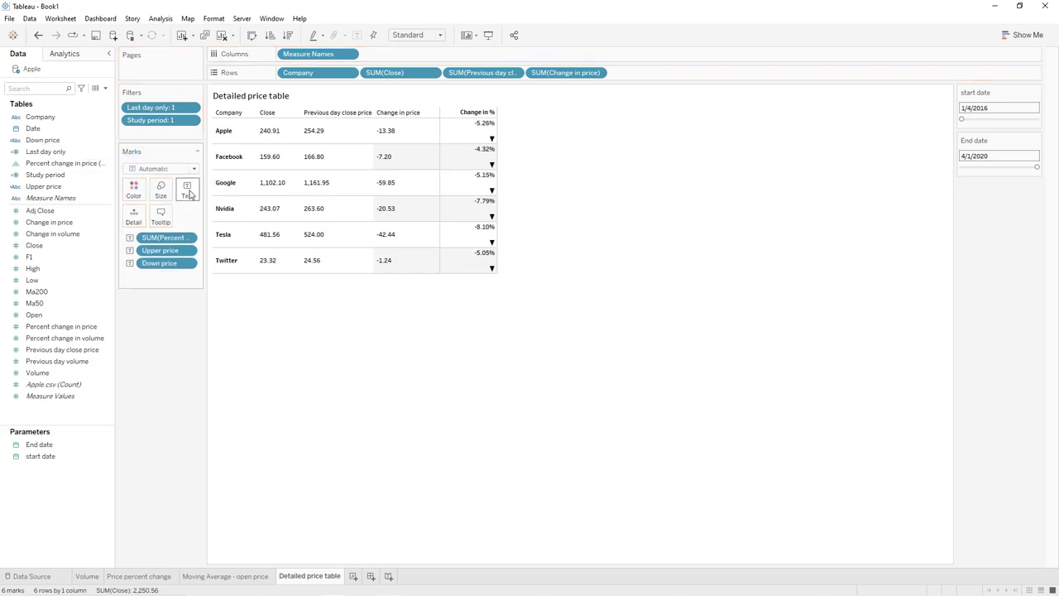
left_click(188, 190)
left_click(281, 214)
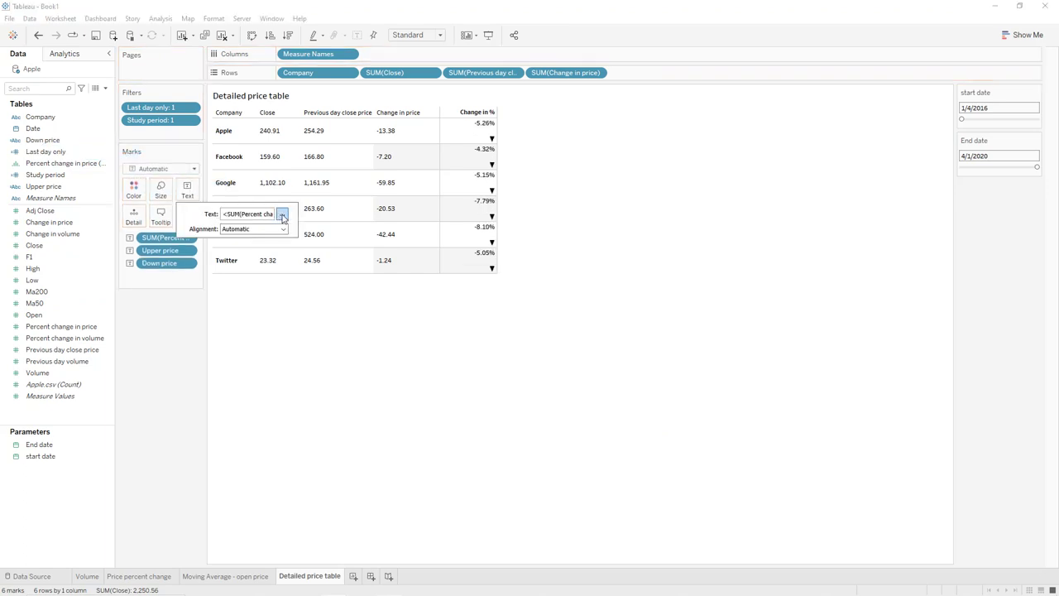
left_click_drag(562, 279, 516, 280)
key("ctrl+c")
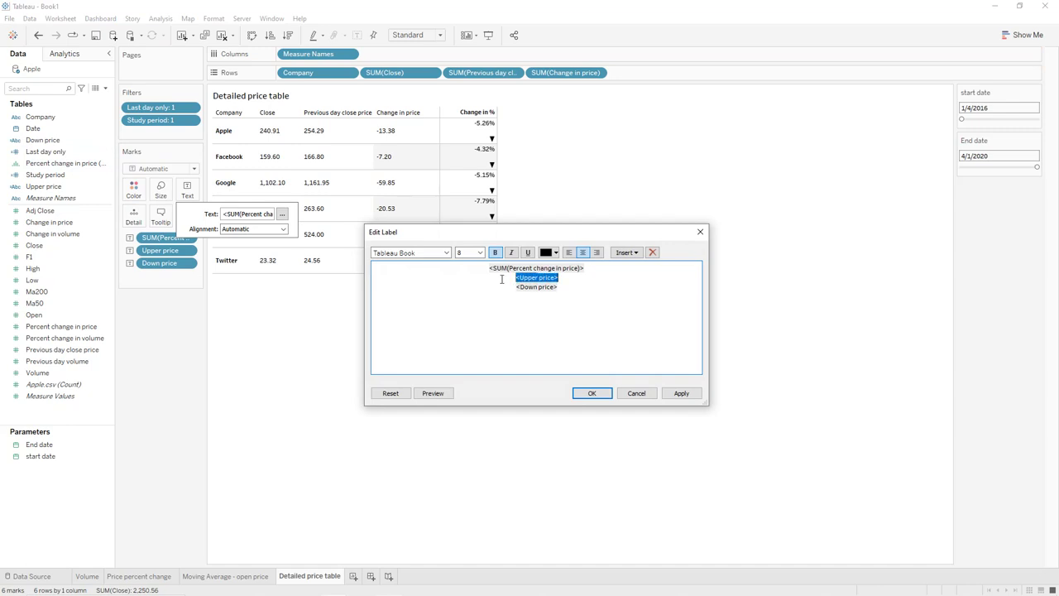
key("Delete")
left_click(479, 268)
key("ctrl+v")
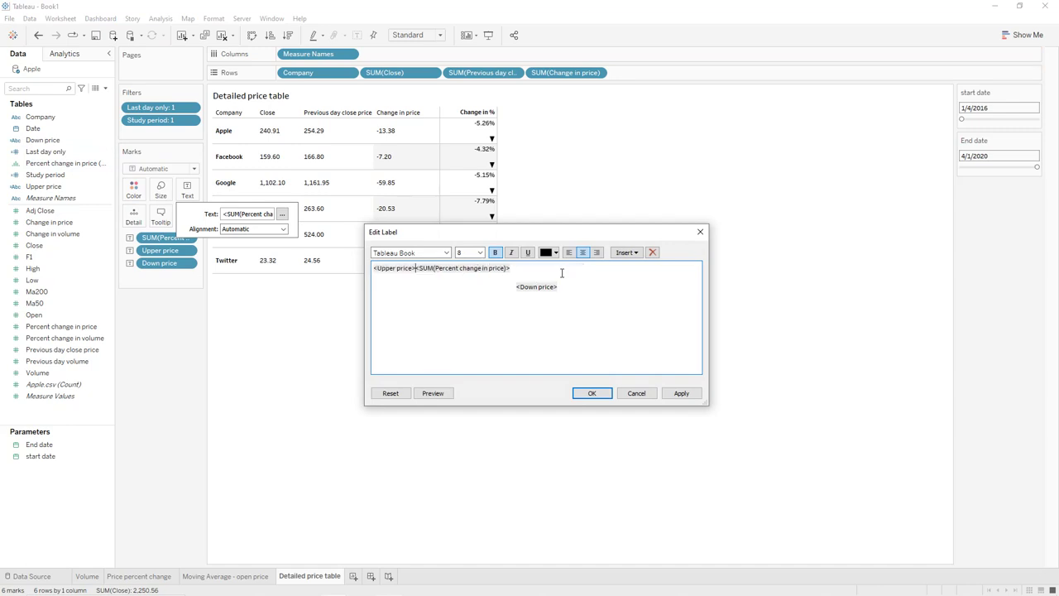
Step: Move Down price in the label between Upper price and the percent change, on the same line
left_click_drag(569, 287, 518, 286)
key("ctrl+x")
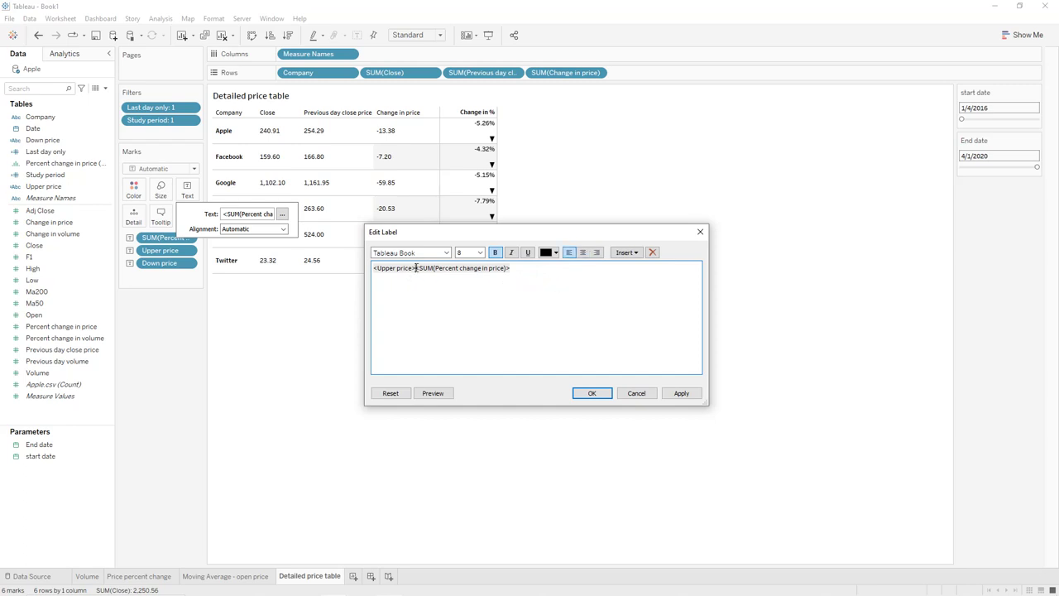
left_click(416, 268)
key("ctrl+v")
Step: Color the Upper price label text green and the Down price label text red, and apply the label changes
left_click_drag(416, 269, 376, 268)
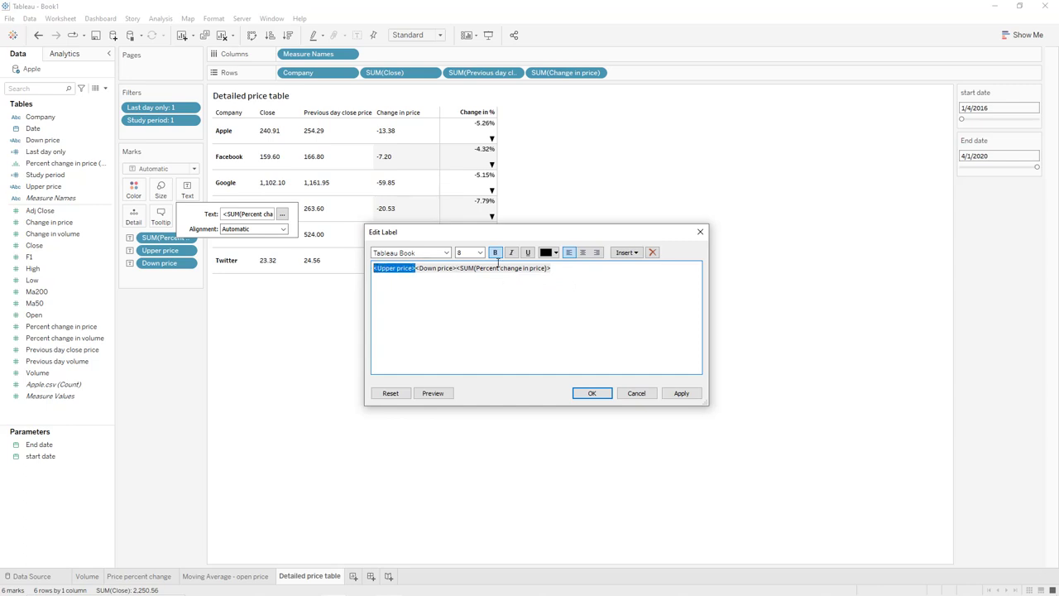
left_click(555, 253)
left_click(588, 270)
left_click_drag(457, 268, 416, 268)
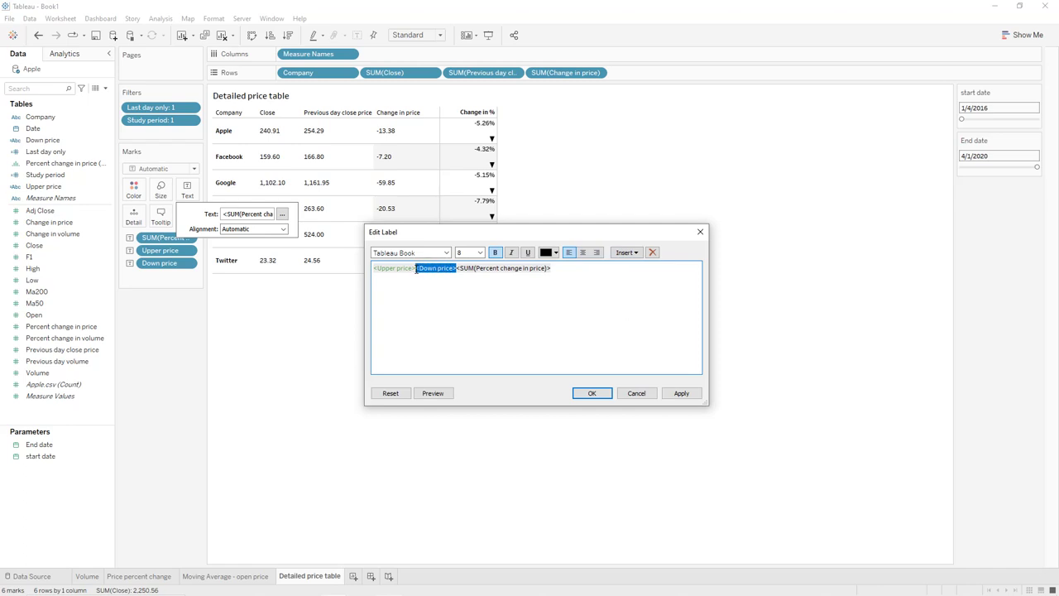
left_click(556, 253)
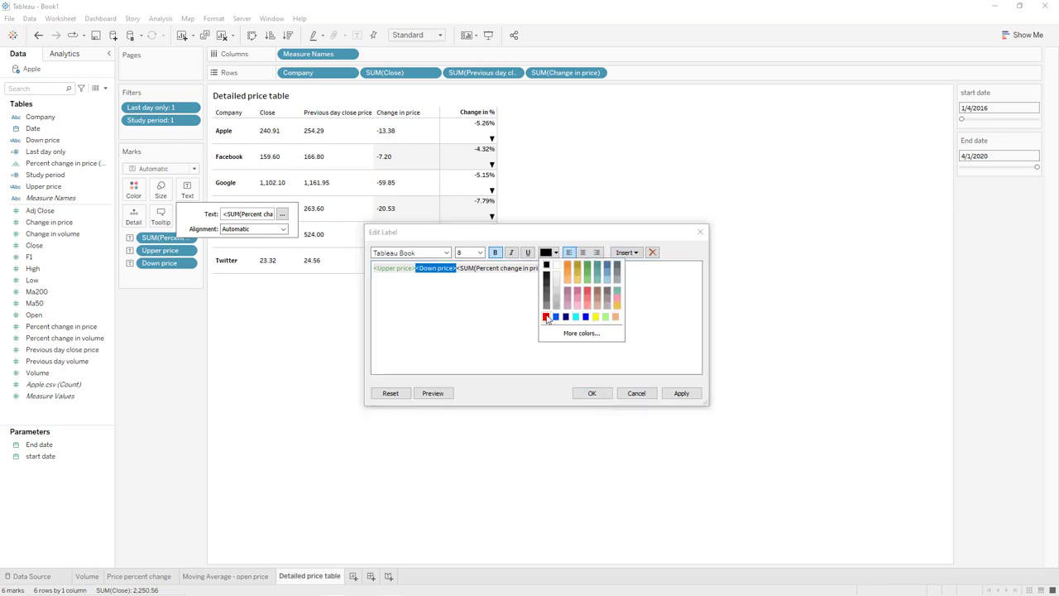
left_click(545, 317)
left_click(681, 393)
left_click(595, 393)
left_click(542, 208)
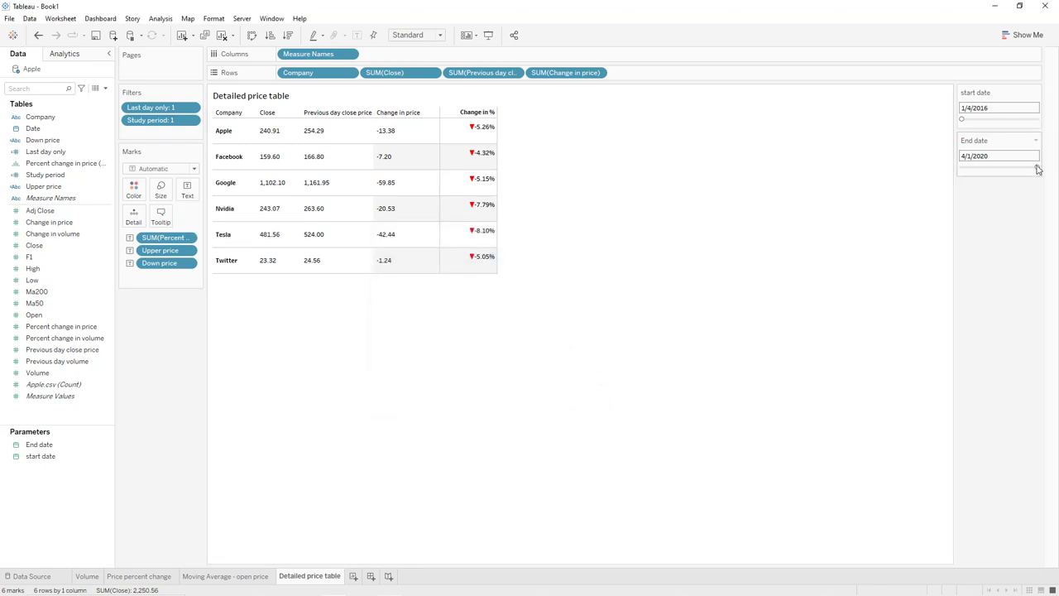
Step: Set the End date parameter to 12/10/2019 and check the arrows in the Change in % column for Apple and Facebook
left_click_drag(1038, 168, 1031, 170)
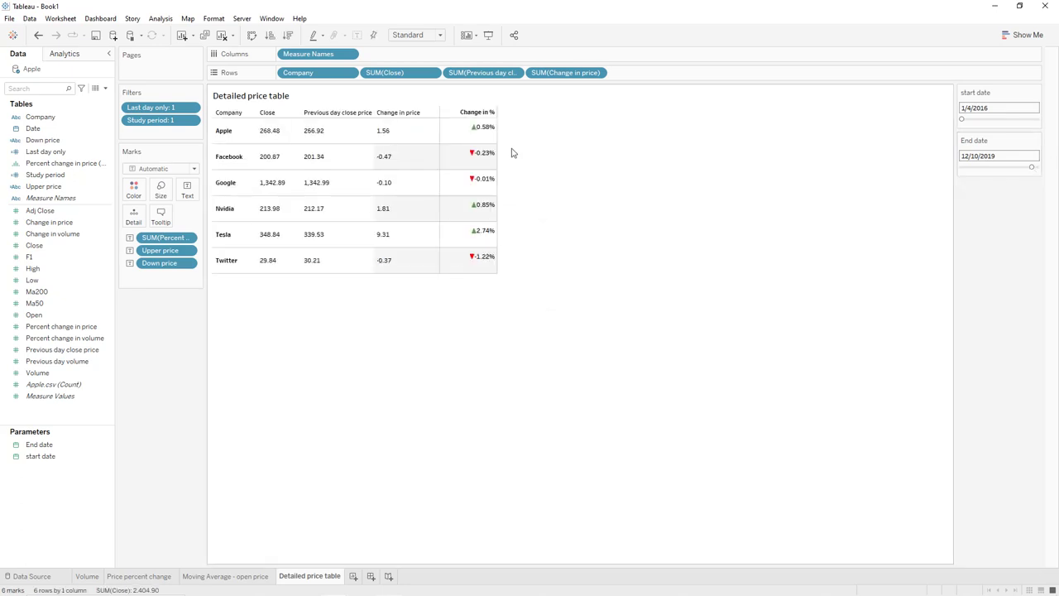
mouse_move(482, 131)
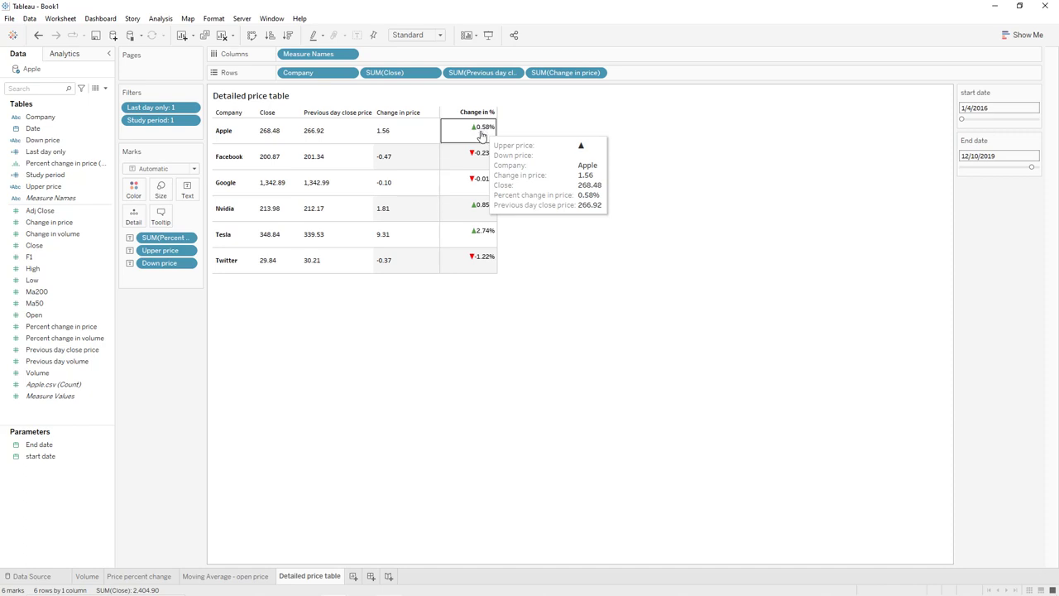
mouse_move(482, 157)
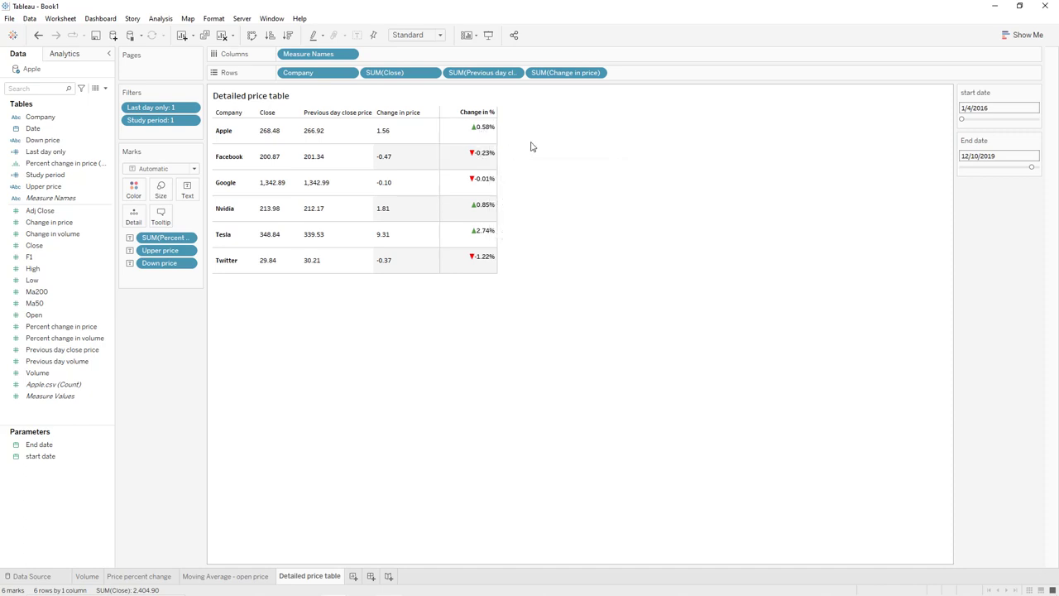
Step: Center the worksheet title and apply the change
double_click(485, 97)
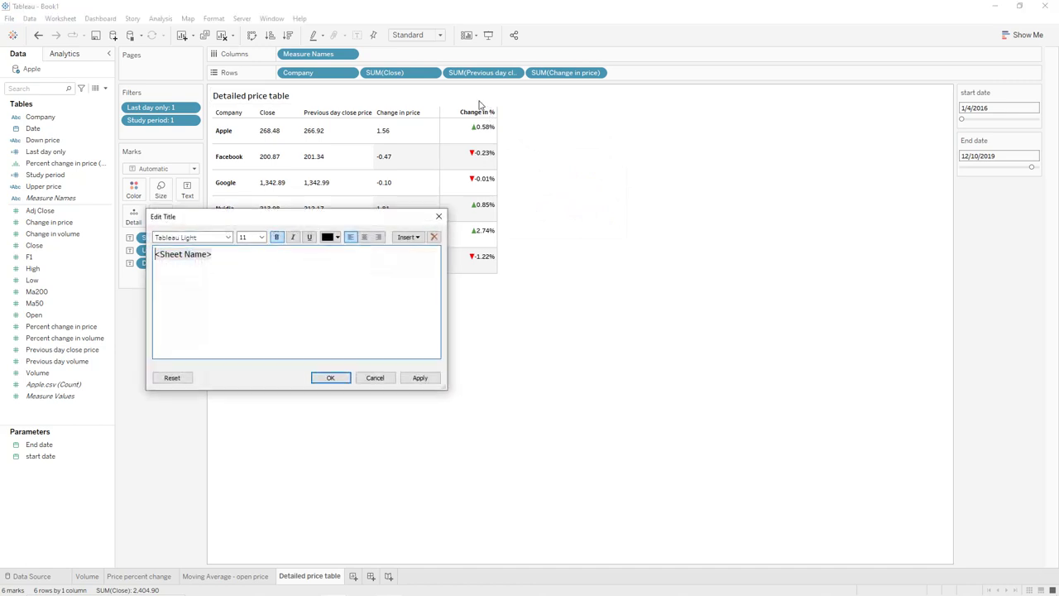
left_click(364, 237)
left_click(421, 377)
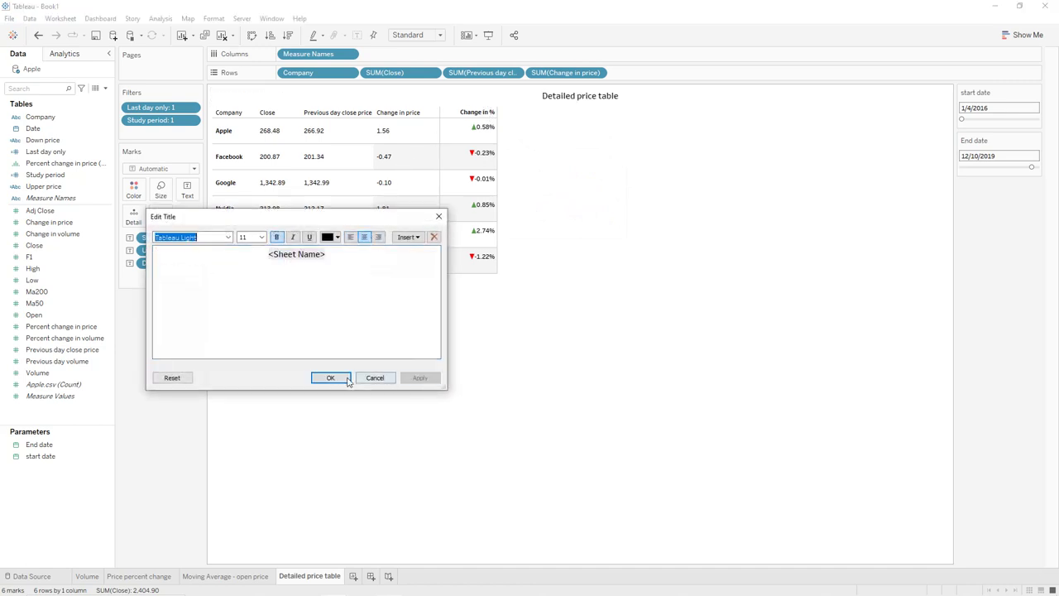
left_click(331, 377)
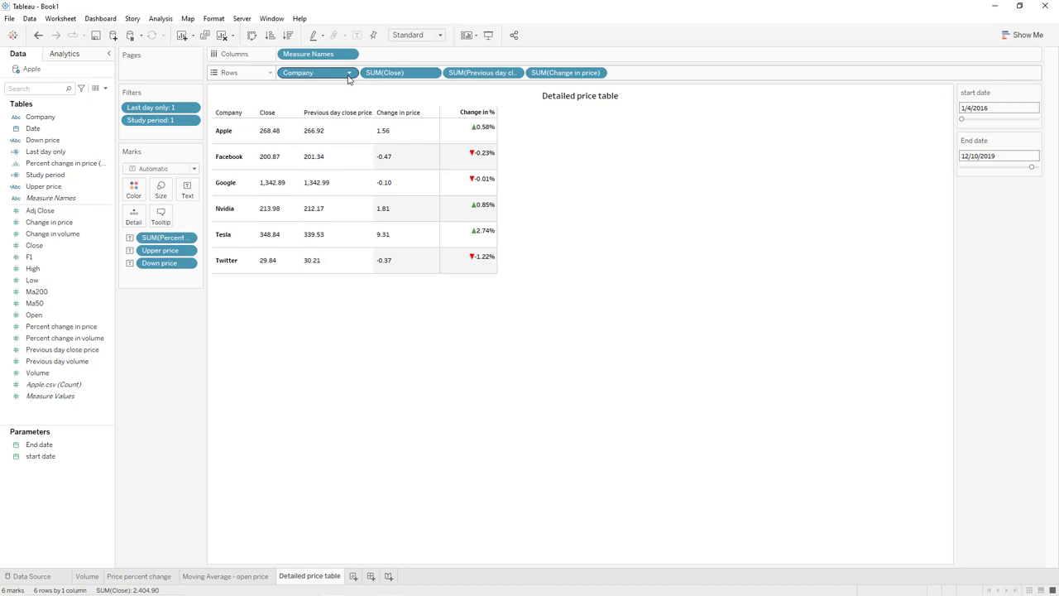
Step: Format the Close and Previous day close price values as Currency (Custom) with two decimal places and a $ prefix
left_click(432, 72)
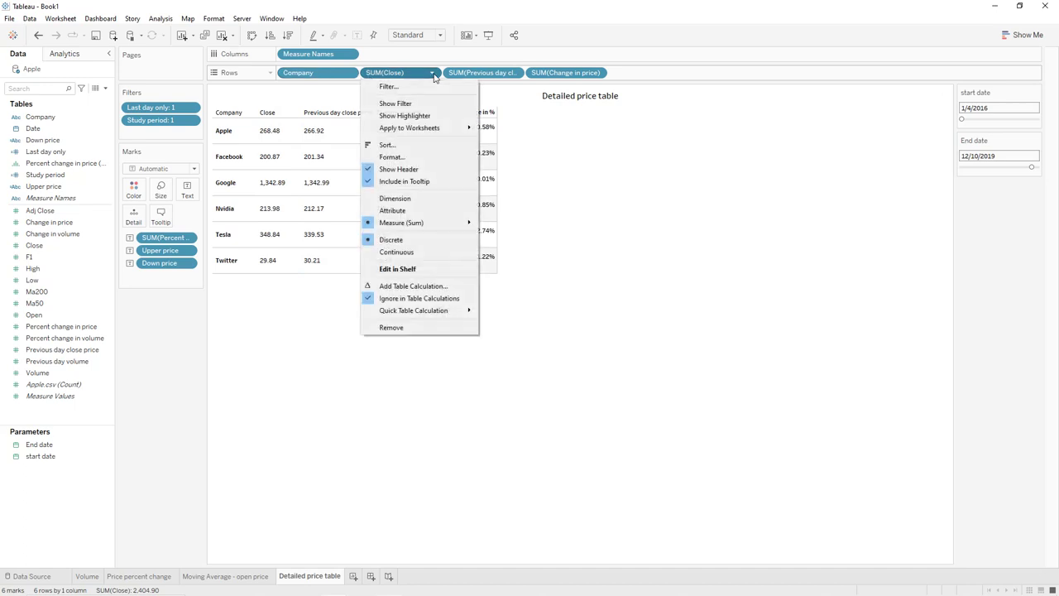
left_click(392, 156)
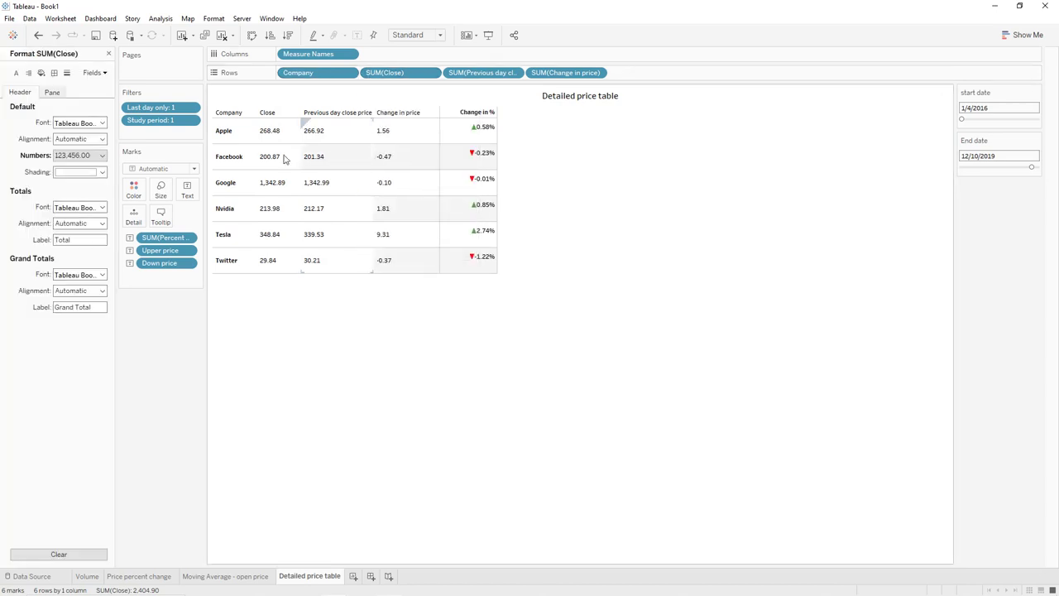
left_click(86, 156)
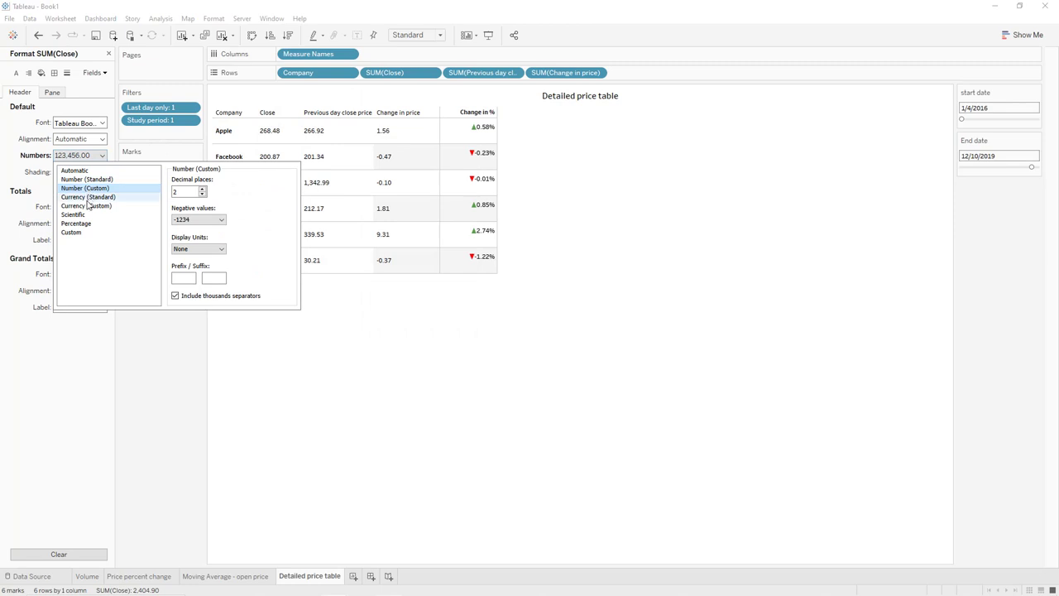
left_click(88, 206)
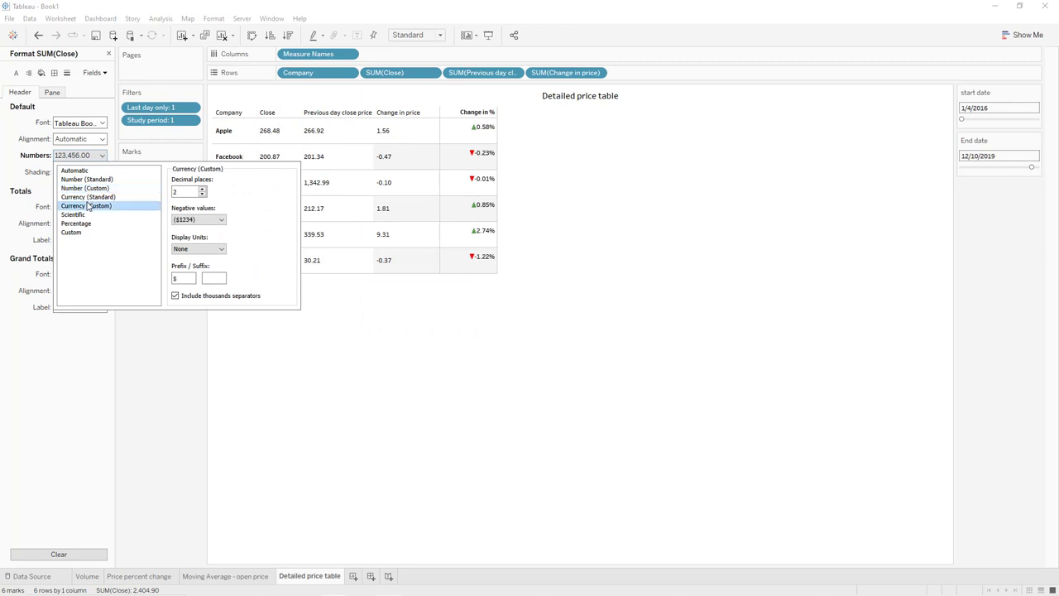
left_click(329, 132)
left_click(86, 156)
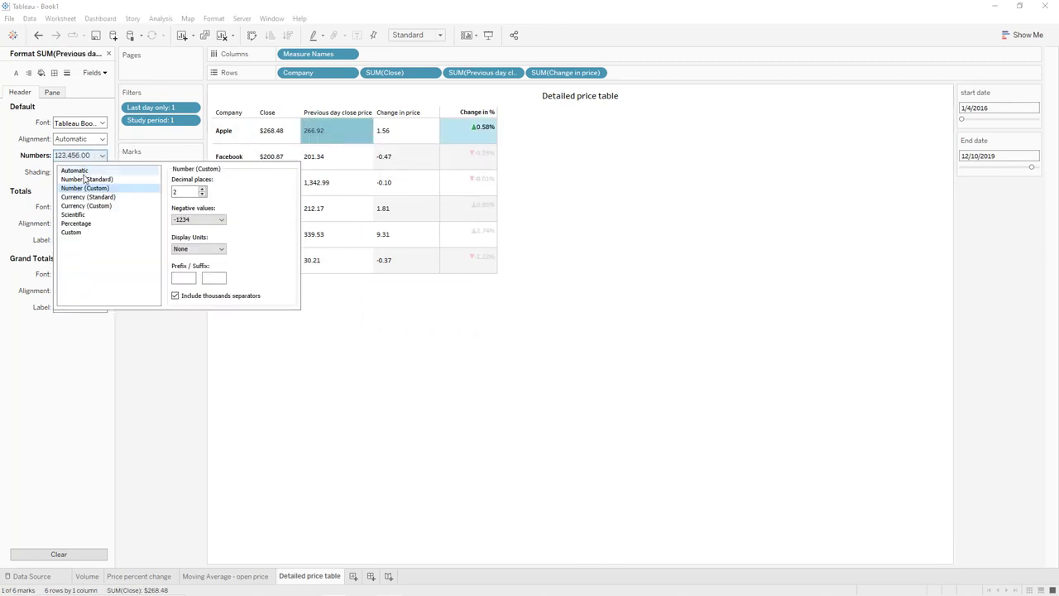
left_click(84, 206)
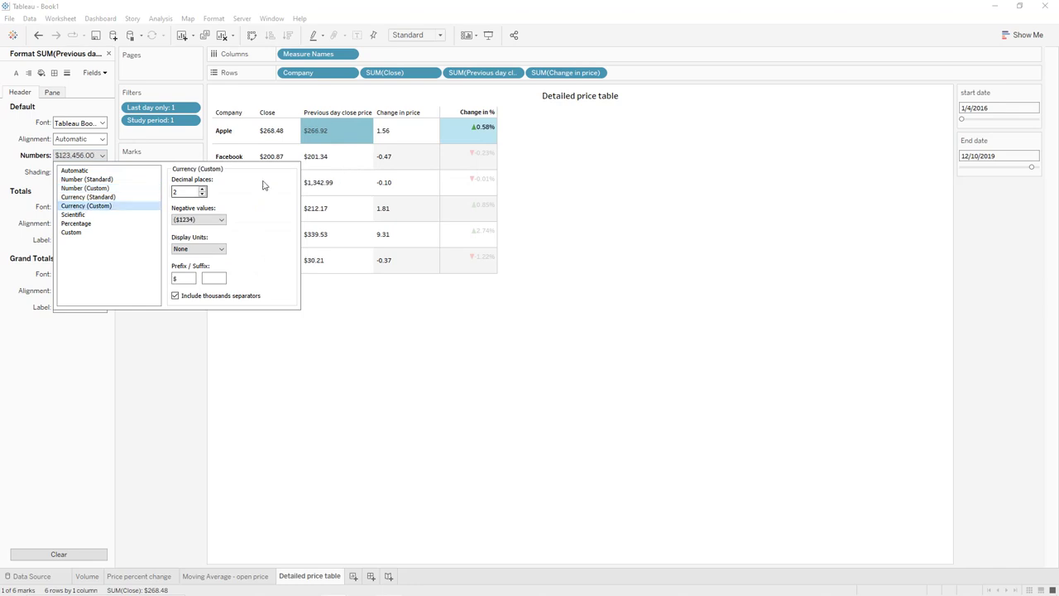
Step: Format the Change in price values as Currency (Custom) with a $ prefix
left_click(404, 135)
left_click(86, 157)
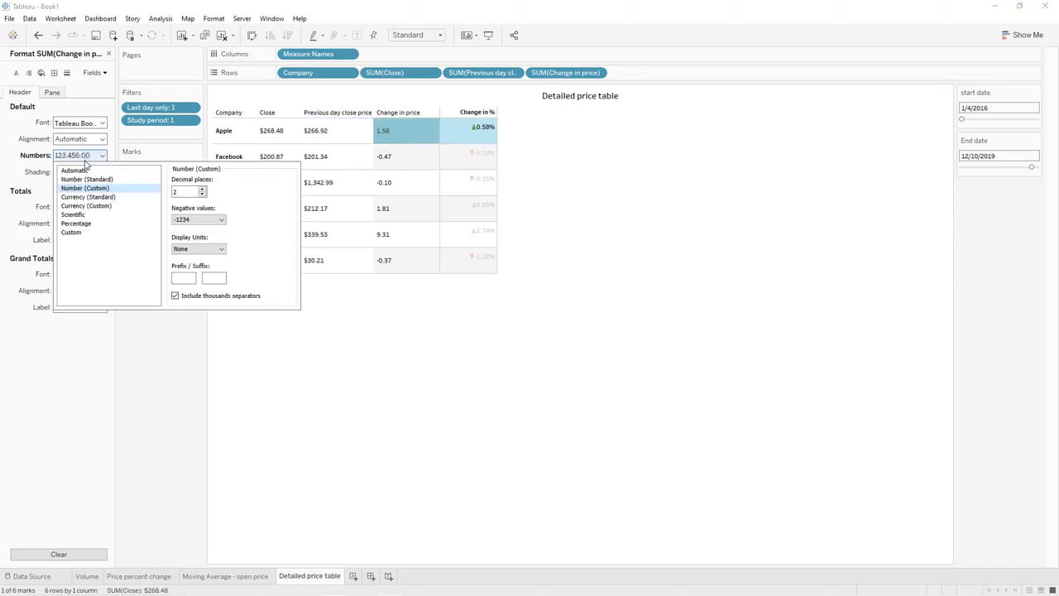
left_click(85, 206)
left_click(591, 197)
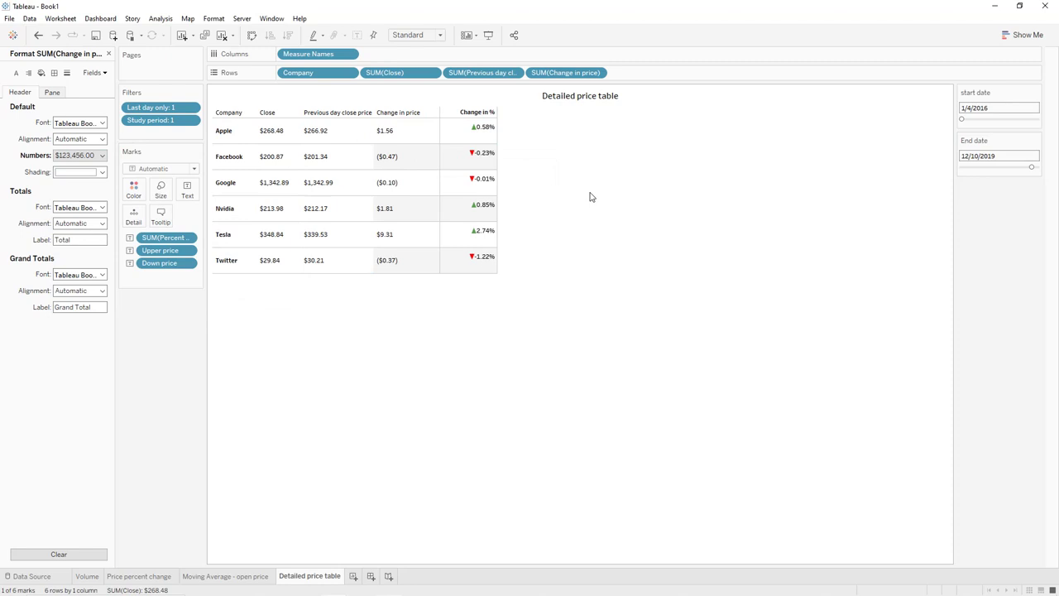
Step: Center the sheet's default pane and header alignment, and widen the Previous day close price column to fit its header
left_click(28, 73)
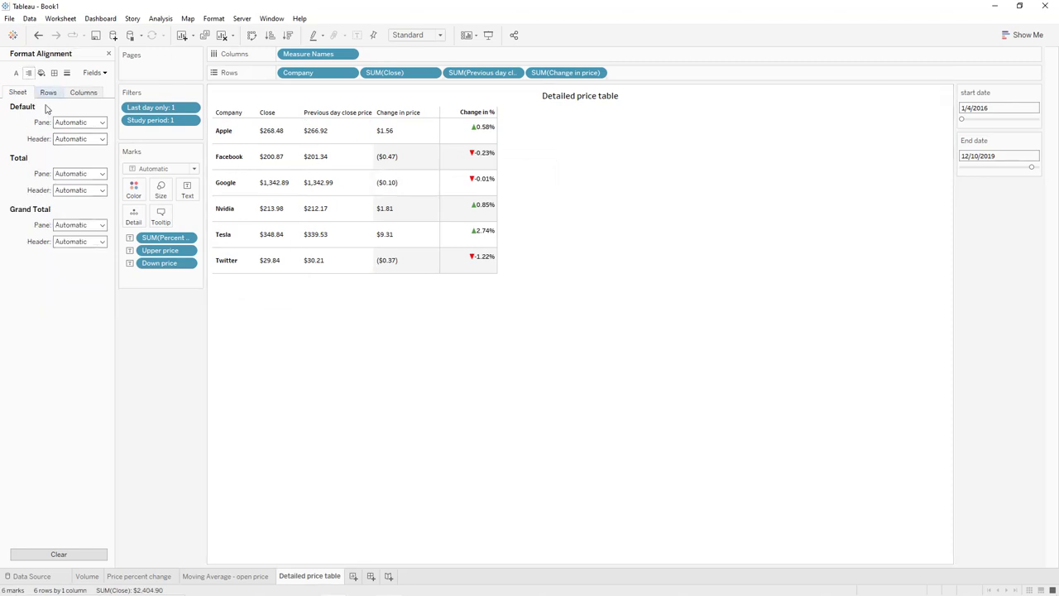
left_click(79, 123)
left_click(81, 166)
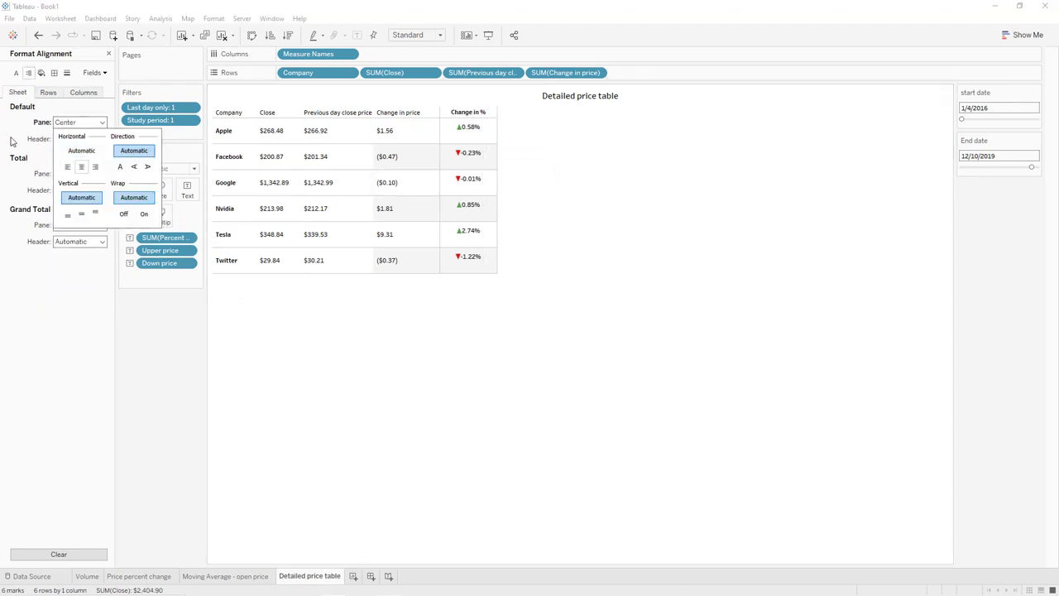
left_click(85, 139)
left_click(81, 183)
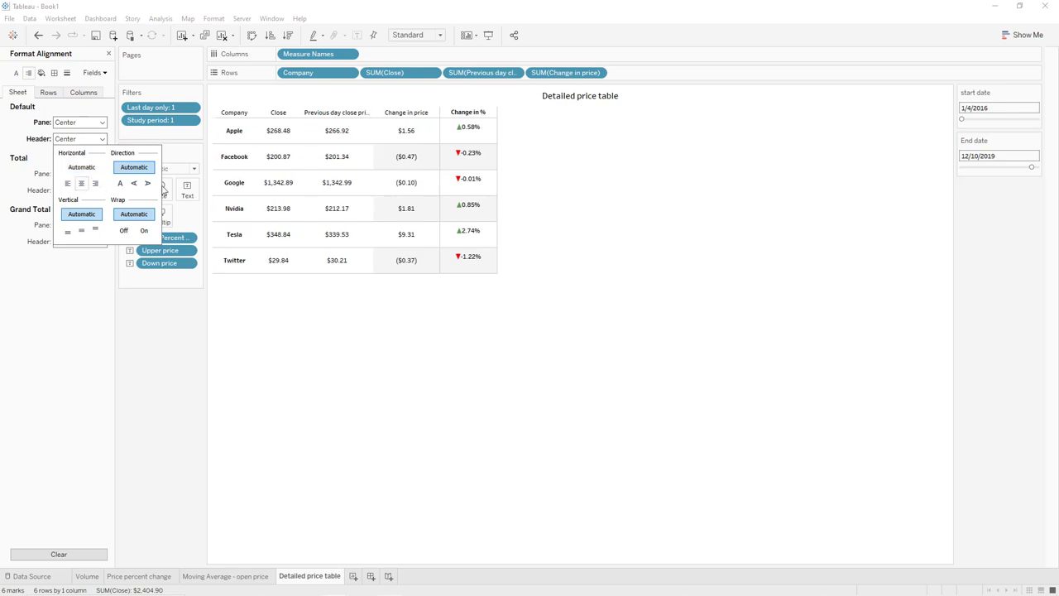
left_click(530, 173)
left_click_drag(372, 142, 379, 142)
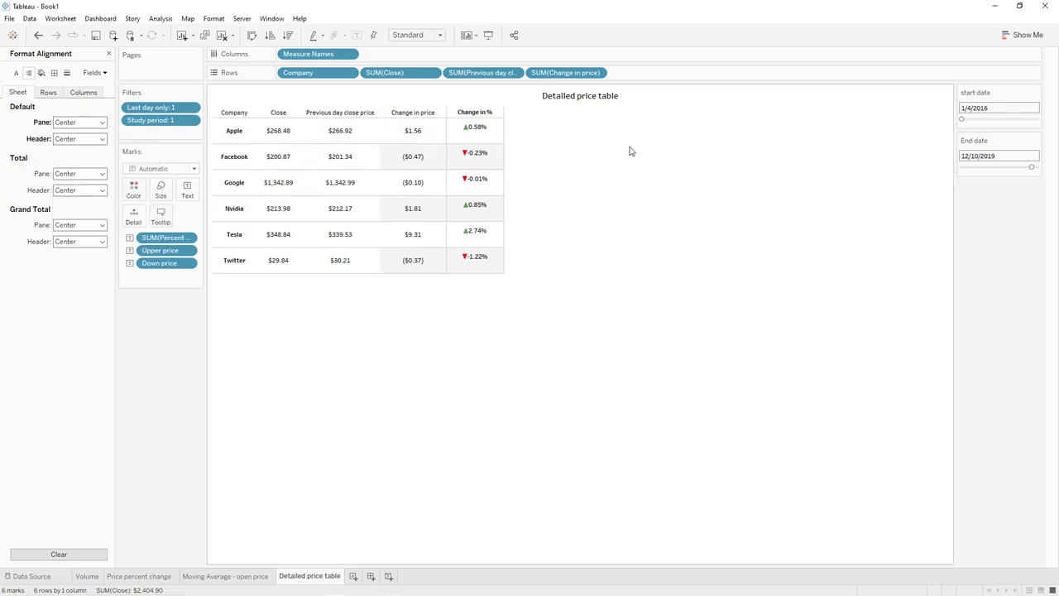
Step: Give the table's default cell, pane and header borders a solid black line
left_click(54, 73)
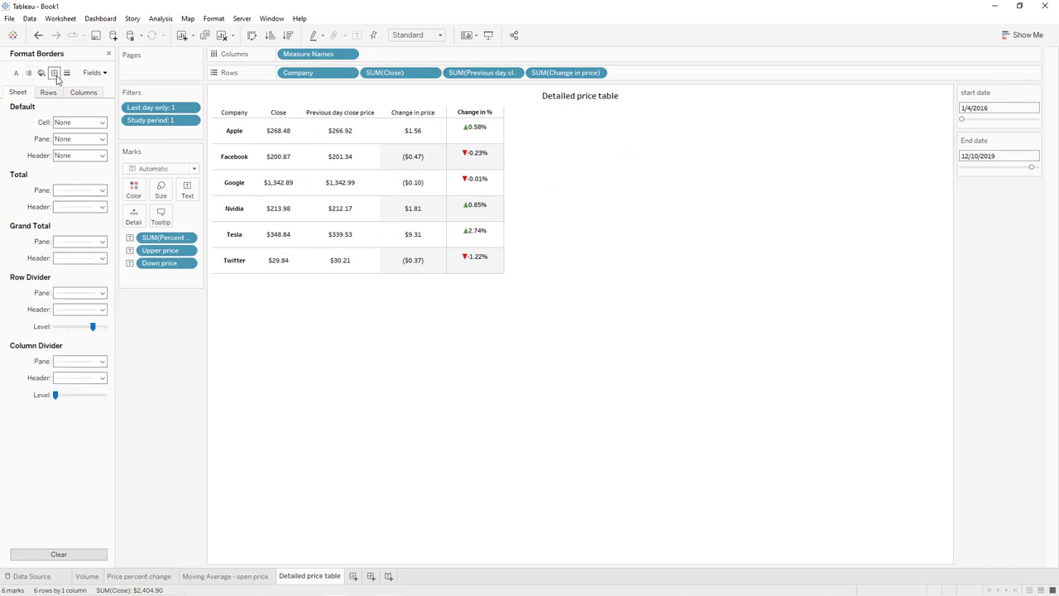
left_click(74, 121)
left_click(89, 144)
left_click(89, 139)
left_click(79, 165)
left_click(87, 156)
left_click(61, 243)
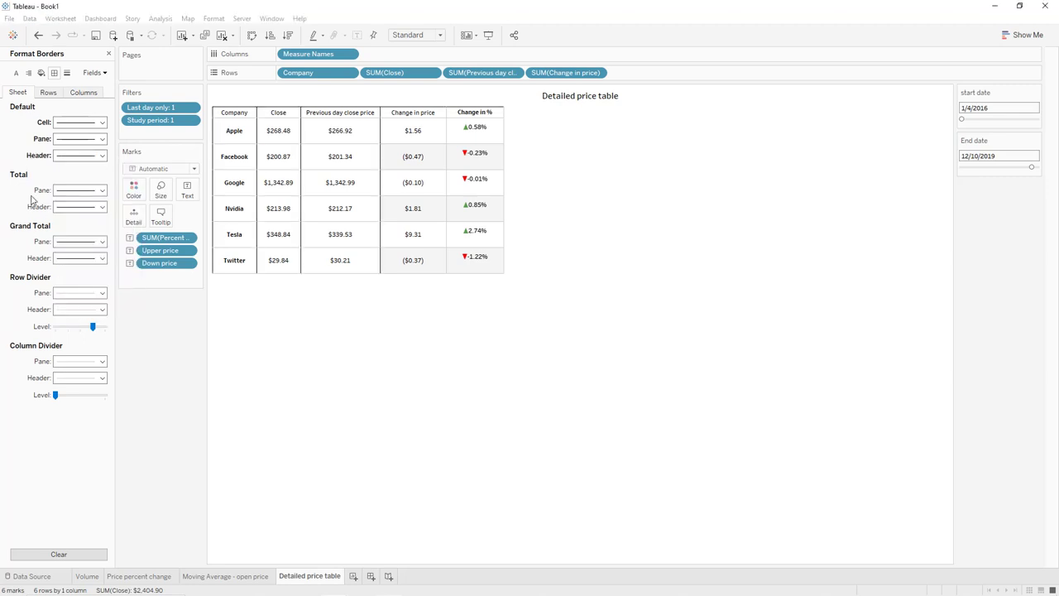
Step: Set the pane borders of the row divider and column divider to thin solid black lines
left_click(70, 293)
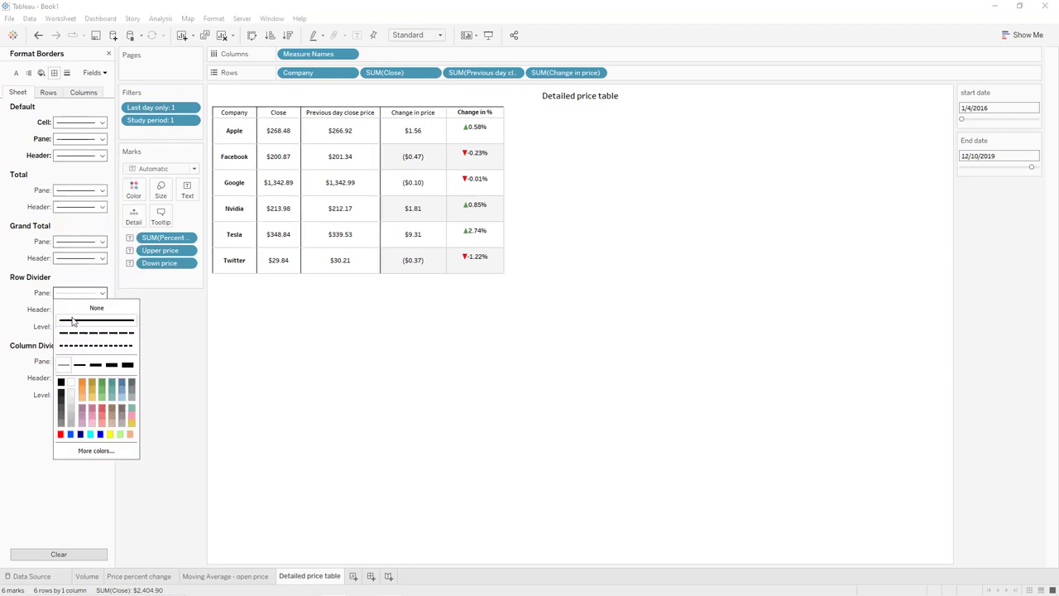
left_click(60, 381)
left_click(72, 363)
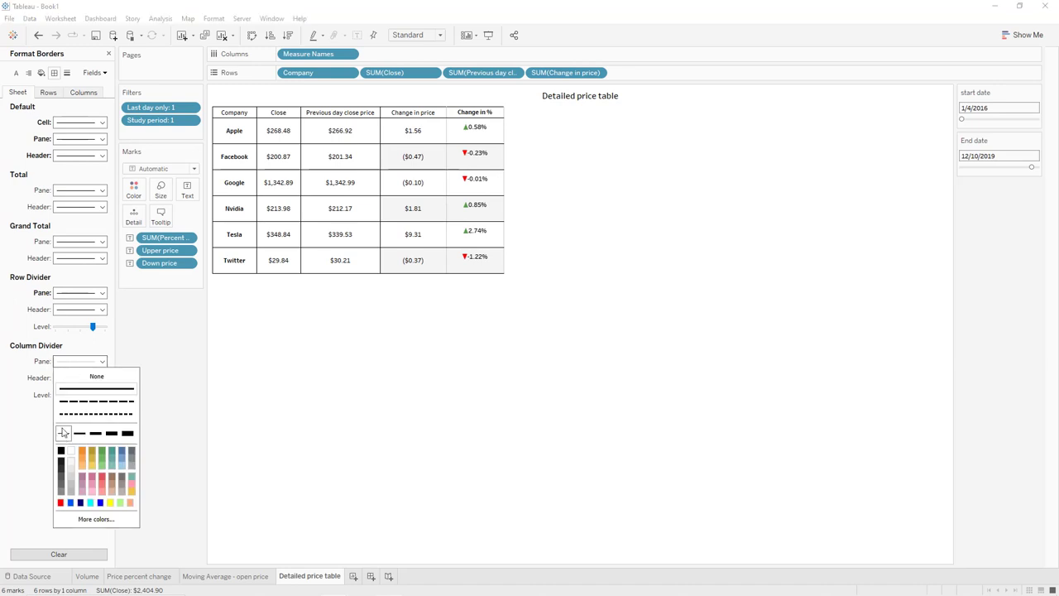
left_click(133, 398)
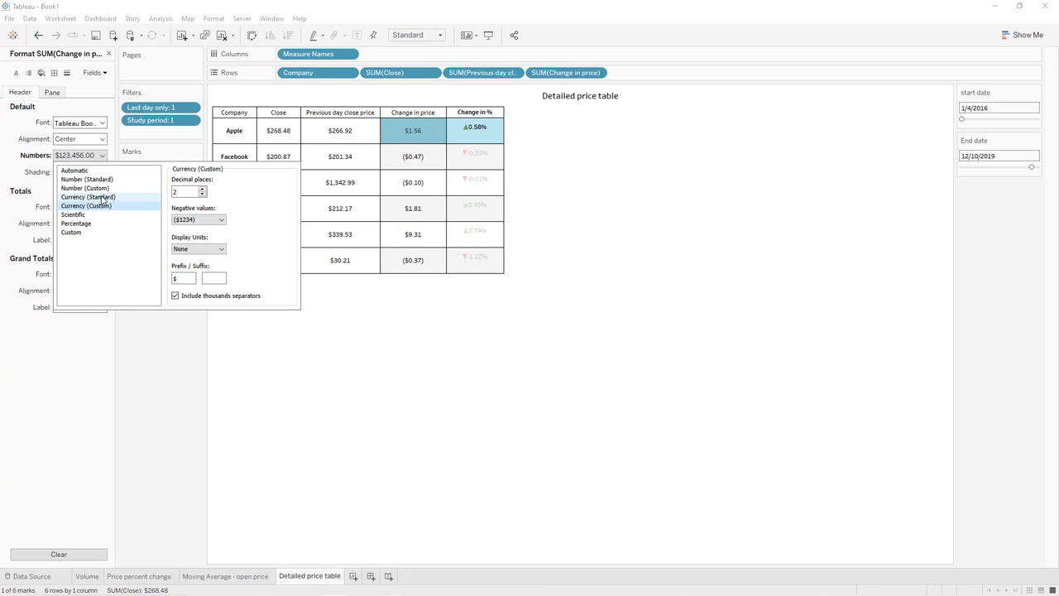
Step: Change the number format of the Change in price values to Currency (Standard), English (United States)
left_click(104, 197)
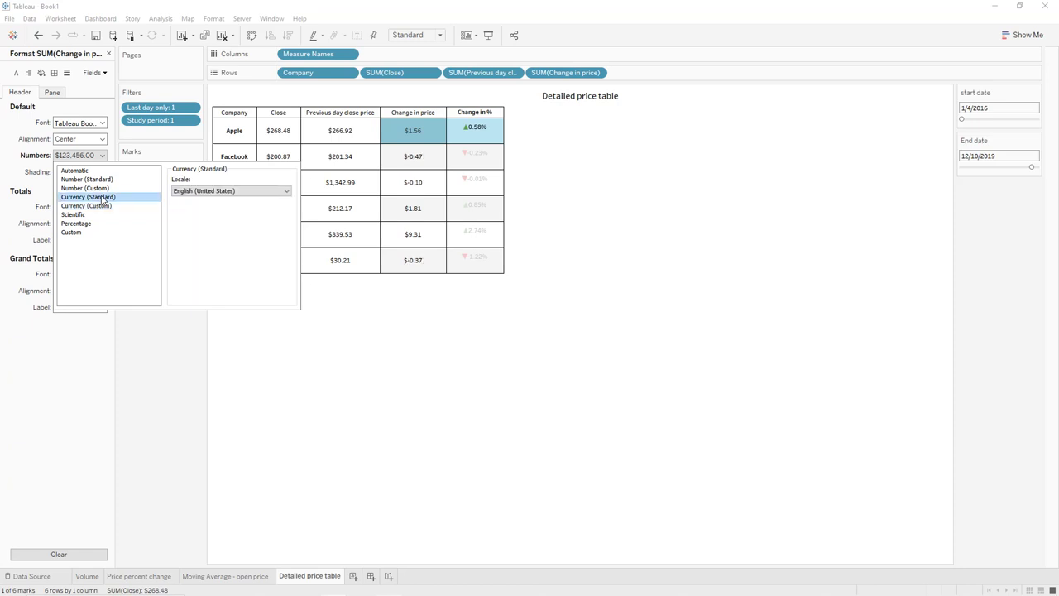
left_click(466, 303)
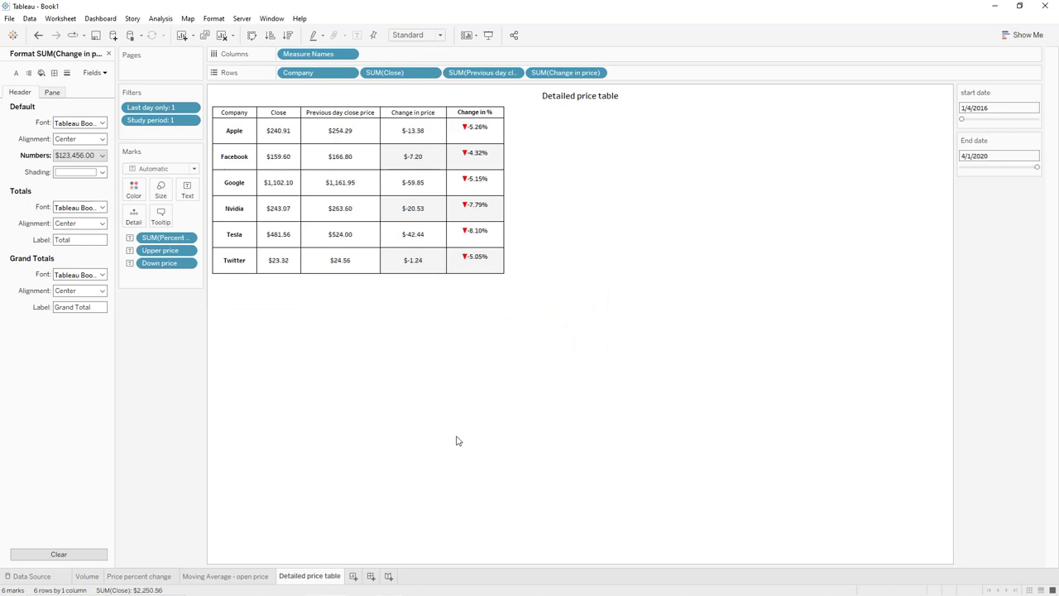
Step: Add a new worksheet and name it Detailed volume table
left_click(354, 576)
double_click(358, 580)
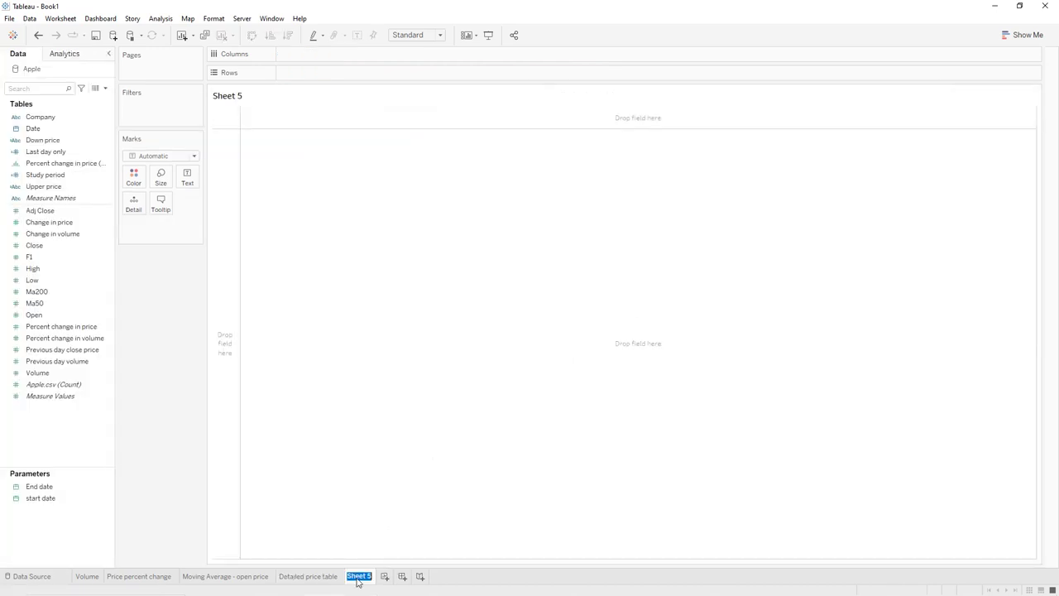
type("Detailed vol")
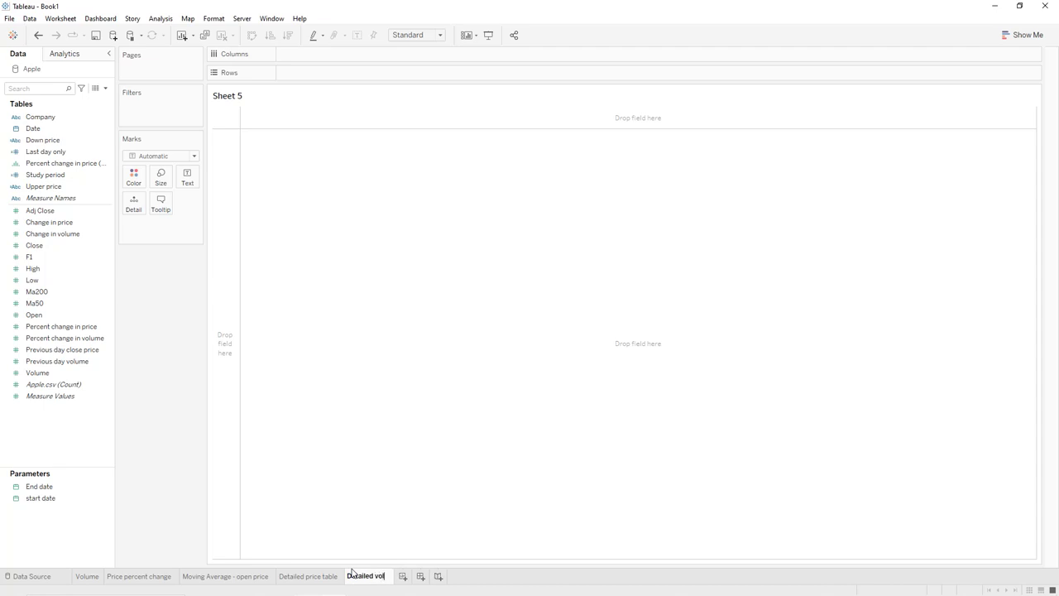
type("ume table")
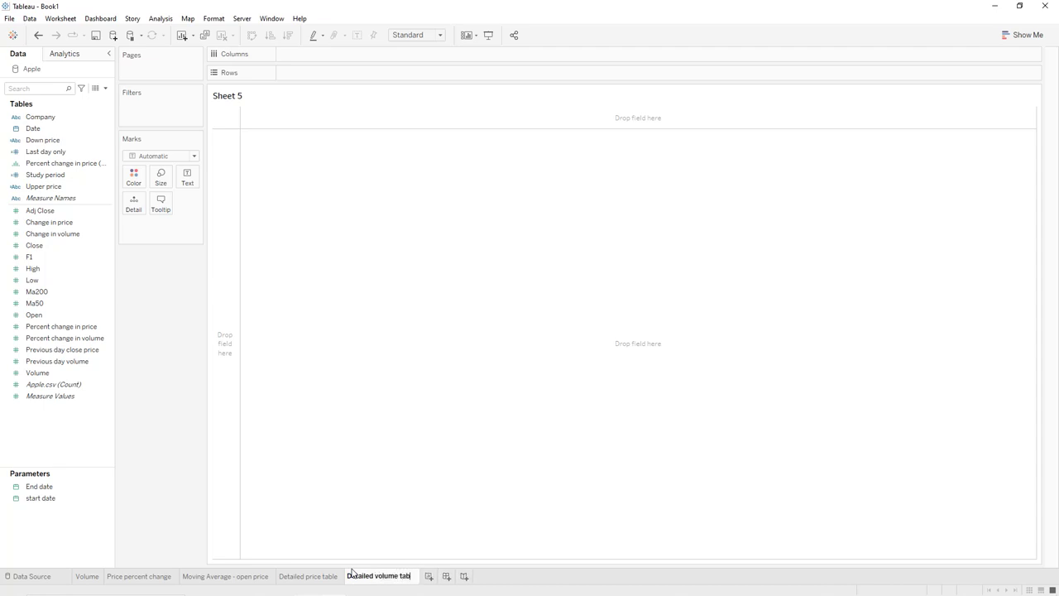
key("Return")
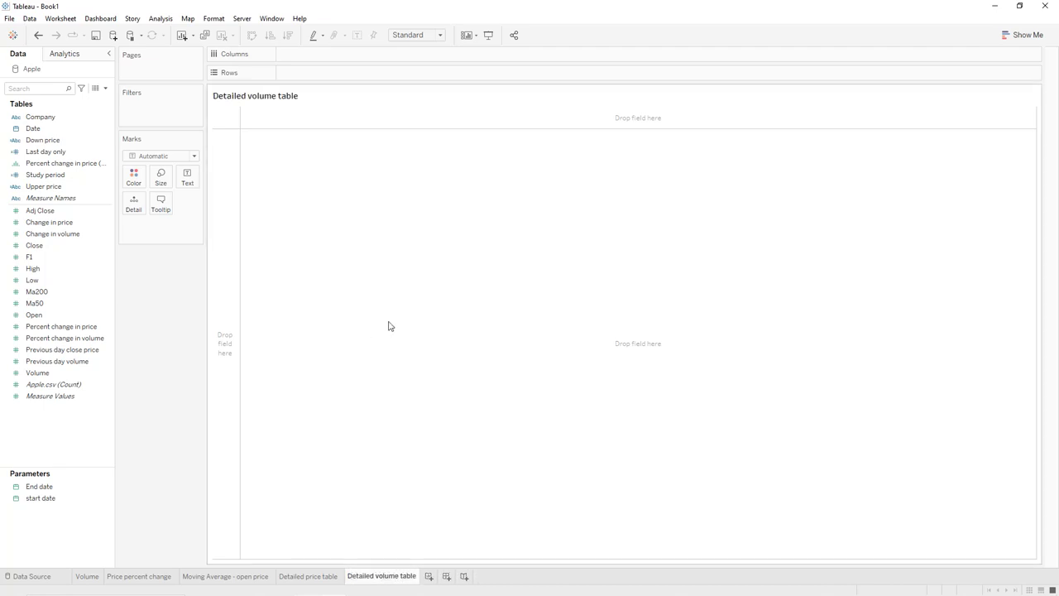
Step: Place Company and Volume on Rows, and convert Volume to discrete
left_click(75, 247)
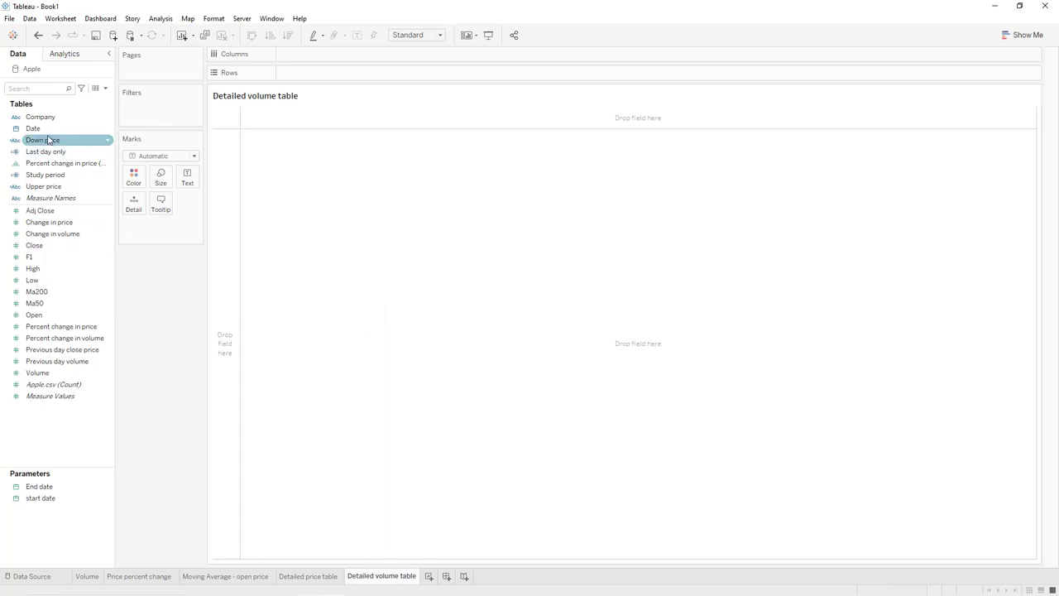
left_click_drag(45, 117, 298, 75)
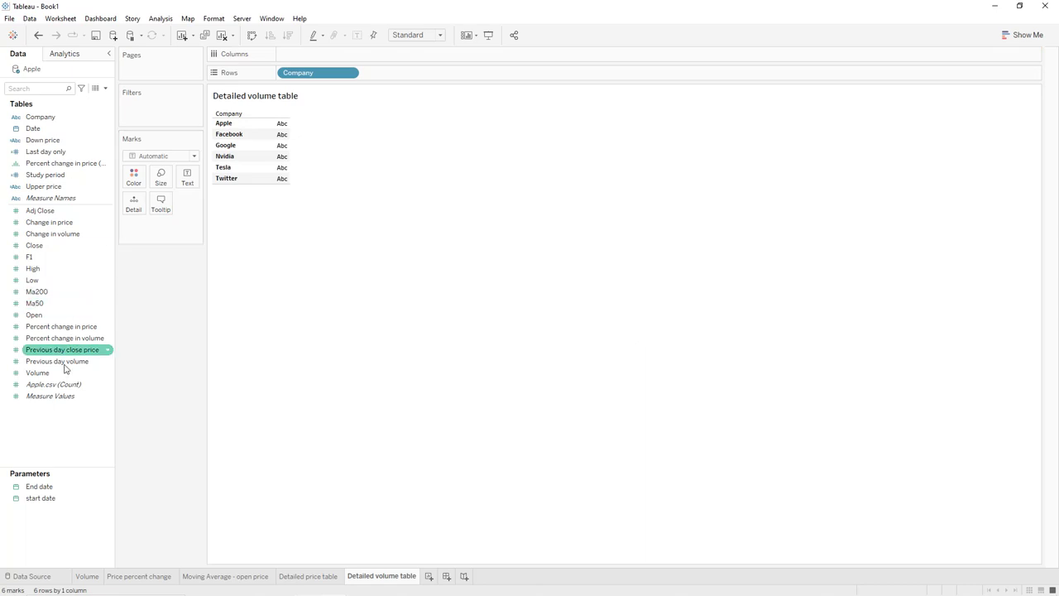
left_click_drag(63, 373, 419, 74)
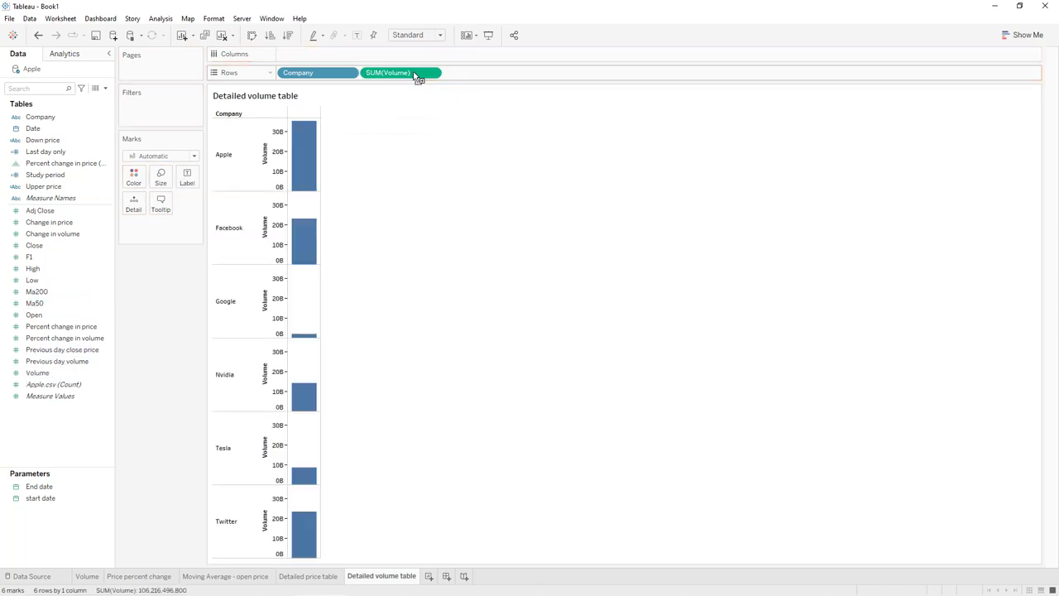
left_click(432, 73)
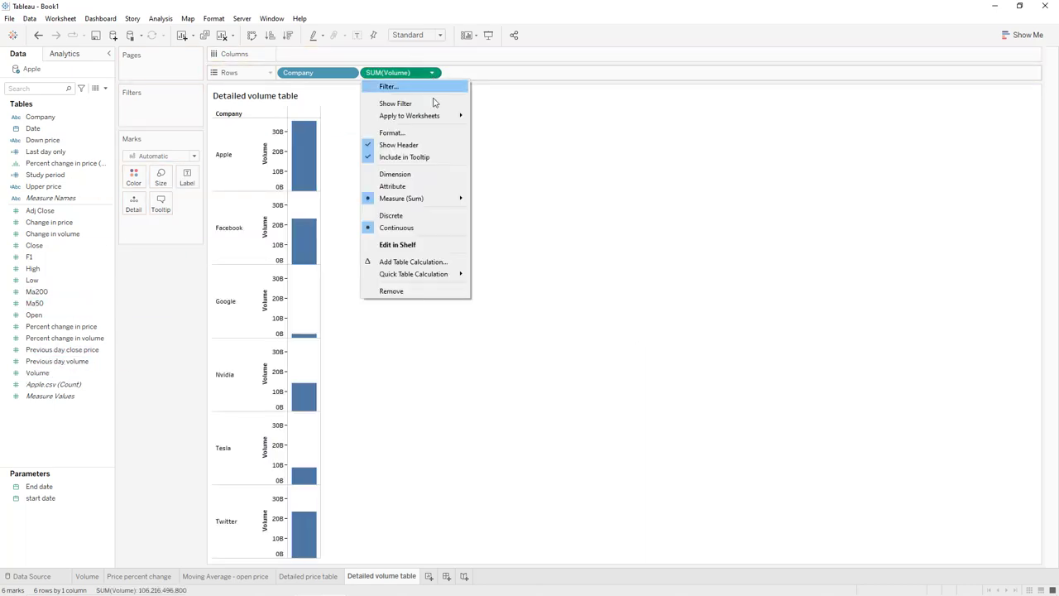
left_click(415, 216)
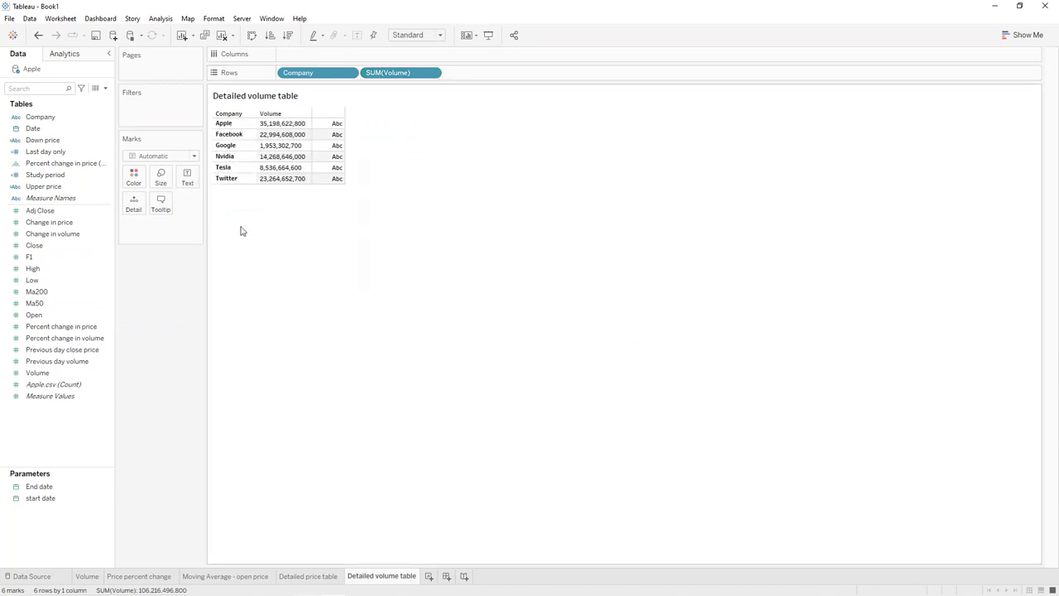
Step: Add Previous day volume and Change in volume to Rows after Volume, converting both to discrete
left_click(85, 361)
left_click_drag(79, 362, 518, 75)
left_click(515, 75)
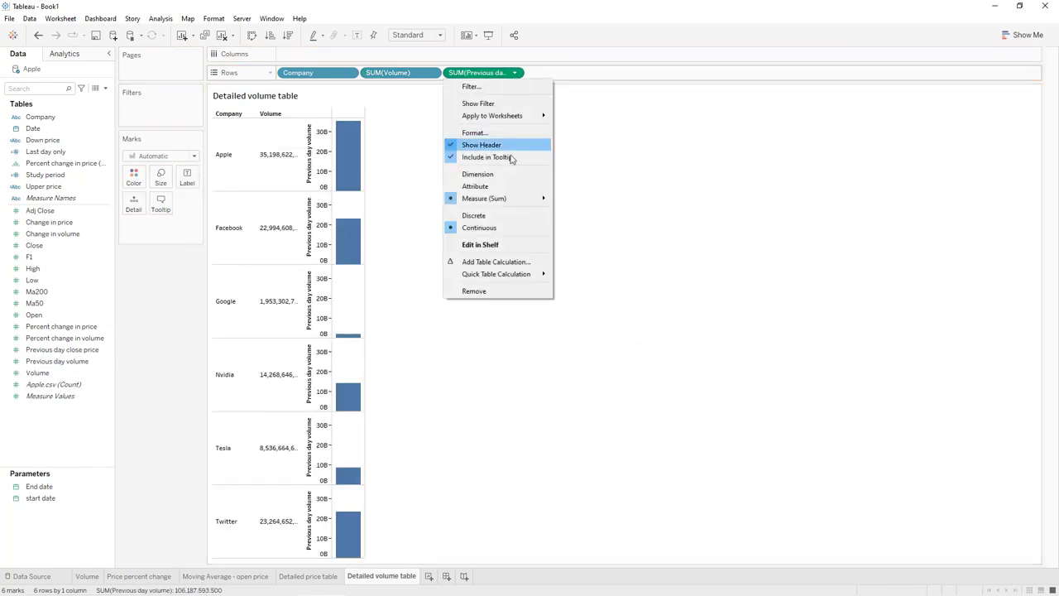
left_click(477, 215)
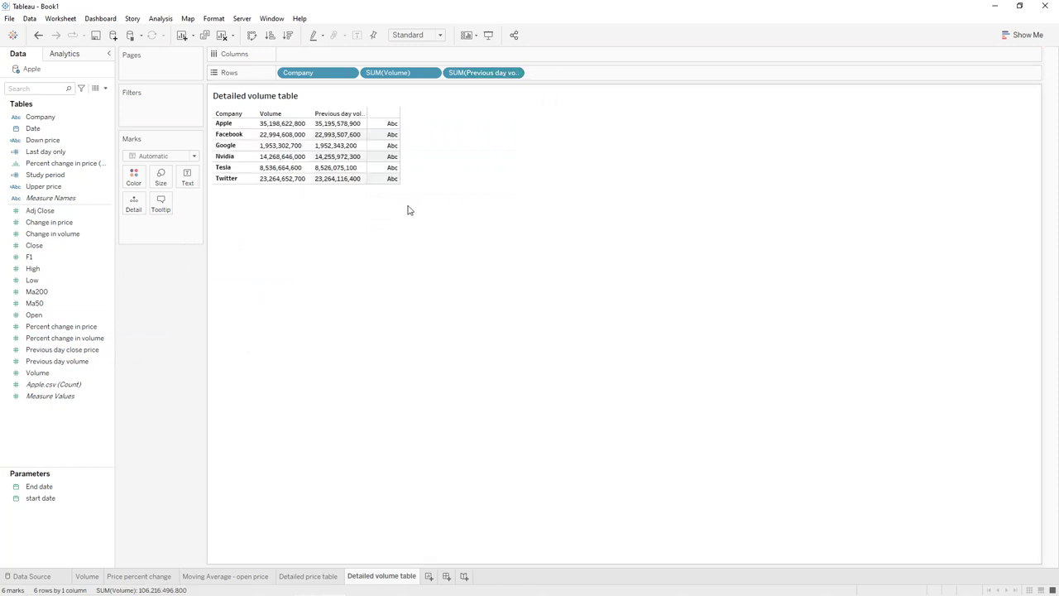
left_click_drag(60, 233, 591, 75)
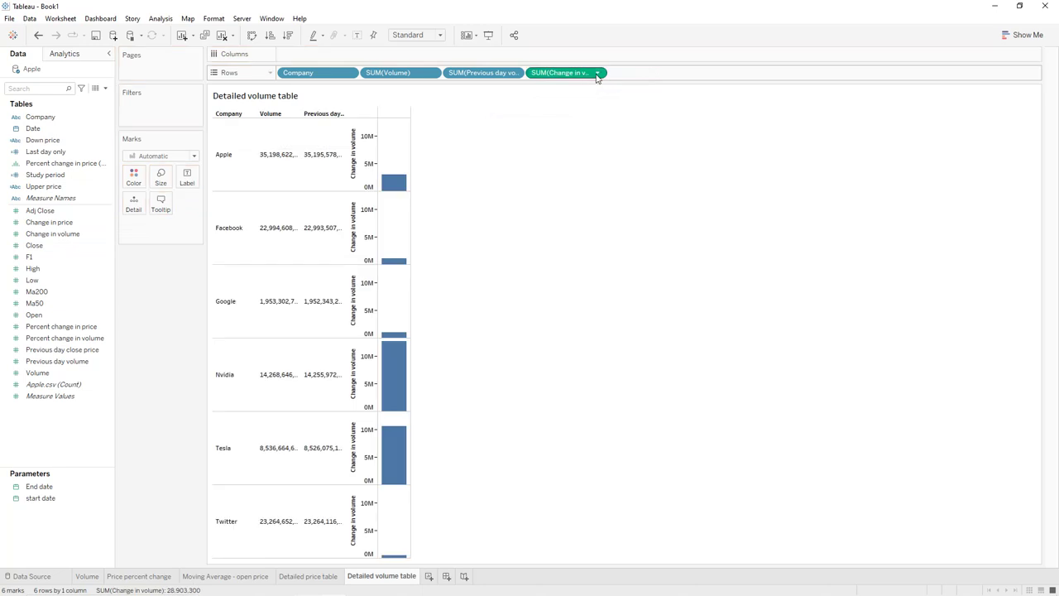
left_click(597, 72)
left_click(568, 216)
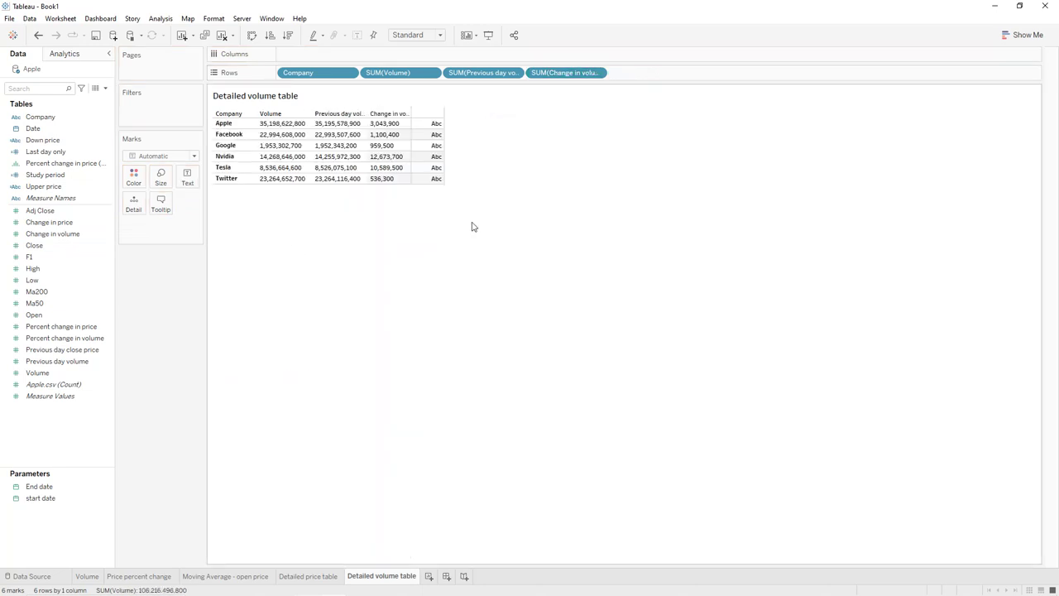
Step: Show Percent change in volume as discrete text marks in a widened column, and place Measure Names on Columns
left_click(60, 340)
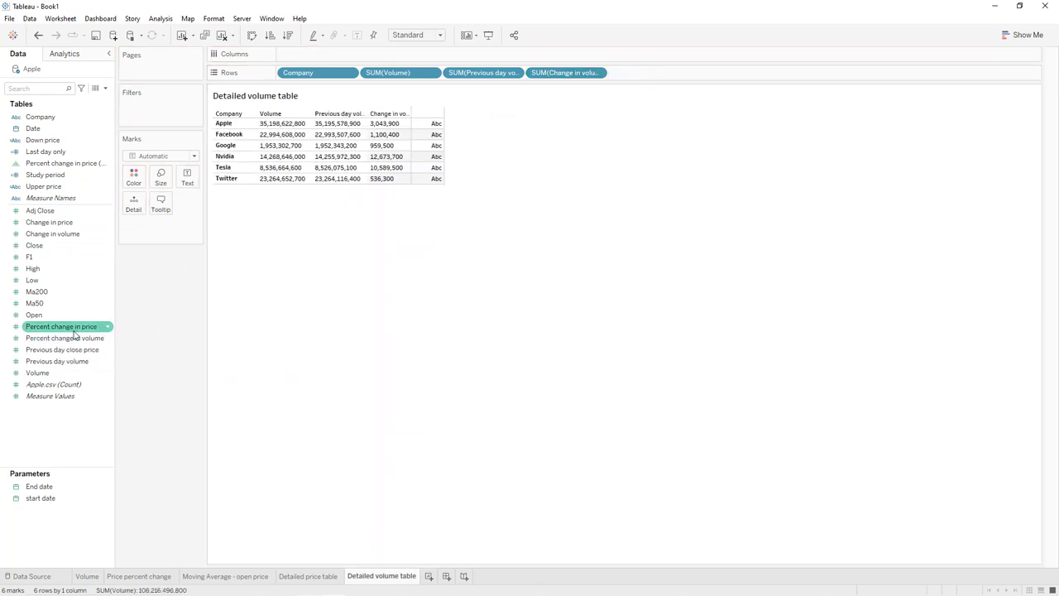
left_click_drag(59, 341, 187, 179)
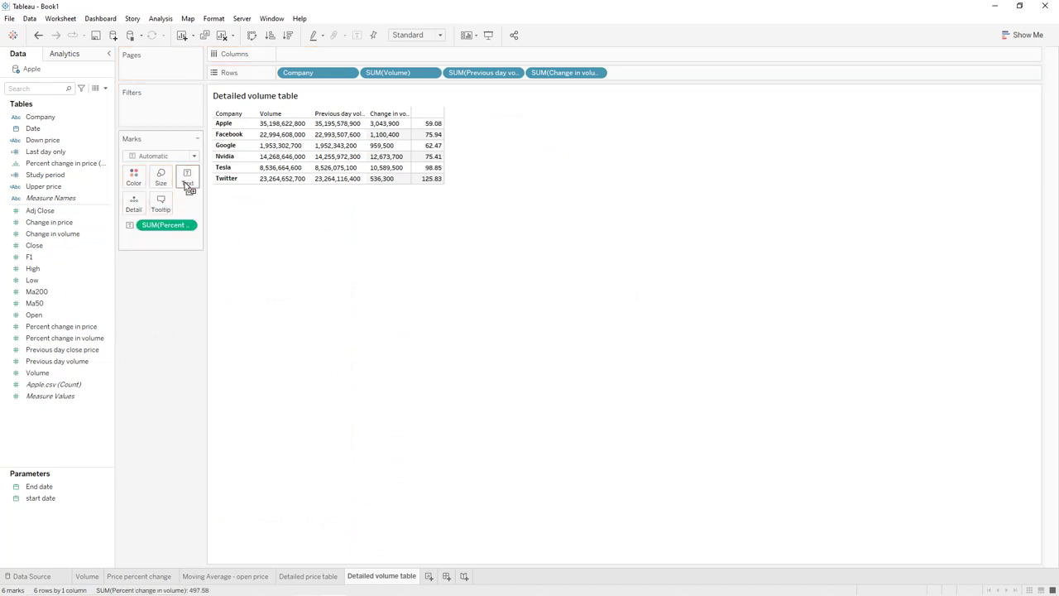
left_click(186, 227)
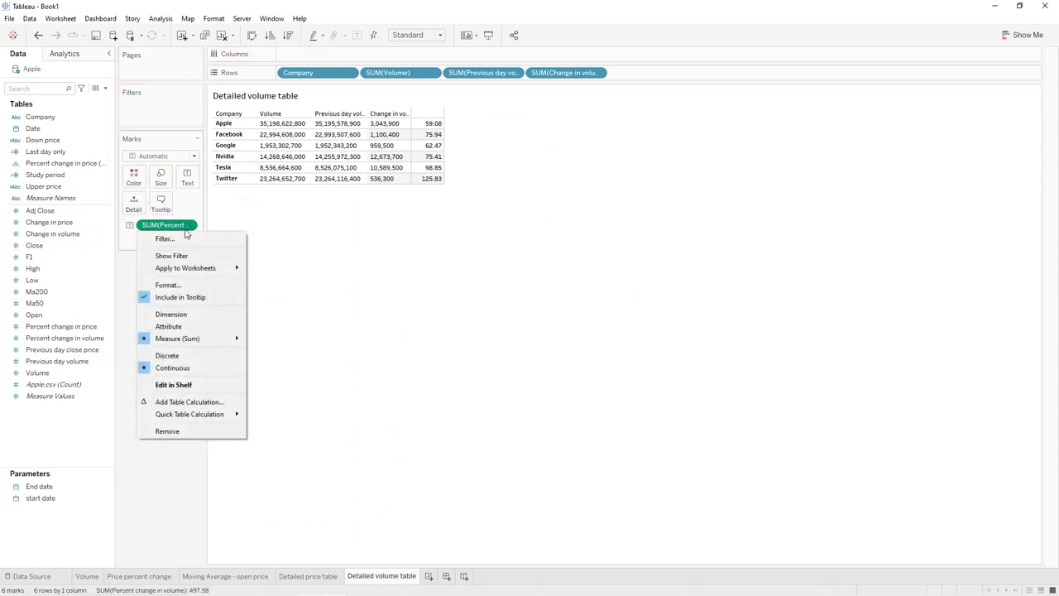
left_click(192, 355)
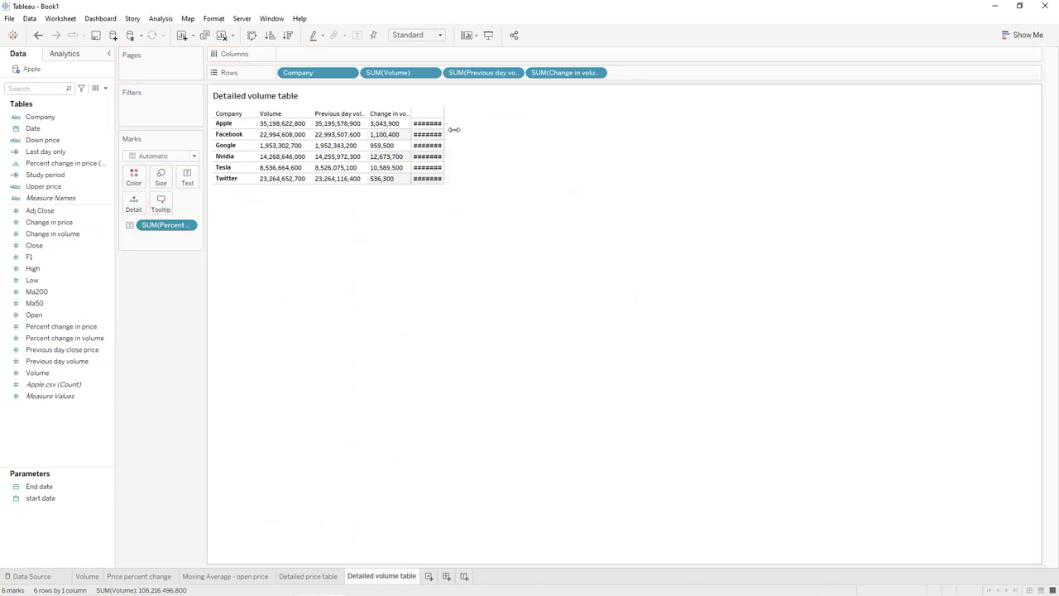
left_click_drag(476, 128, 476, 128)
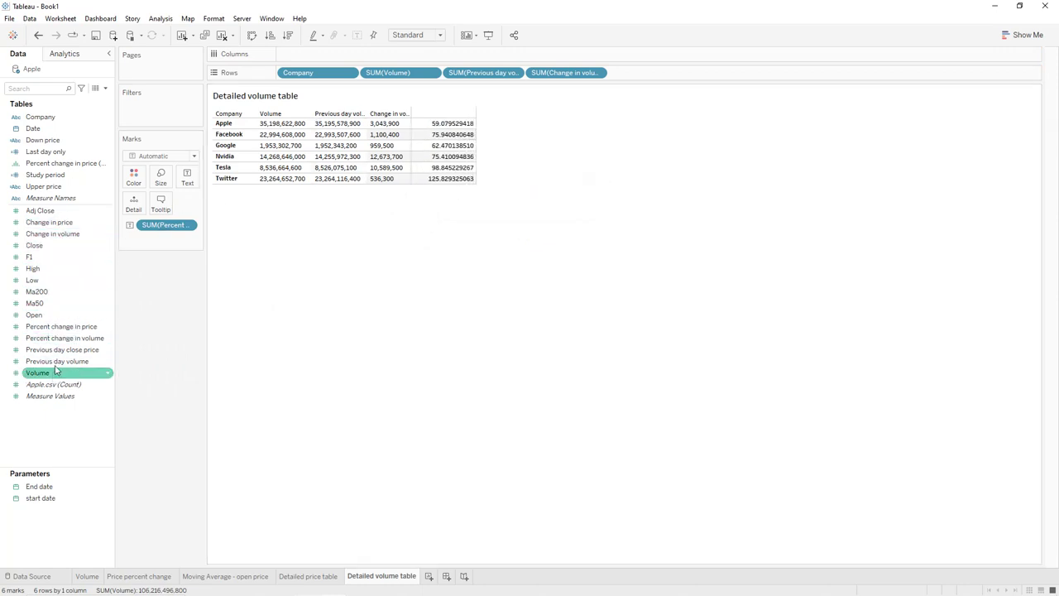
left_click_drag(58, 198, 327, 54)
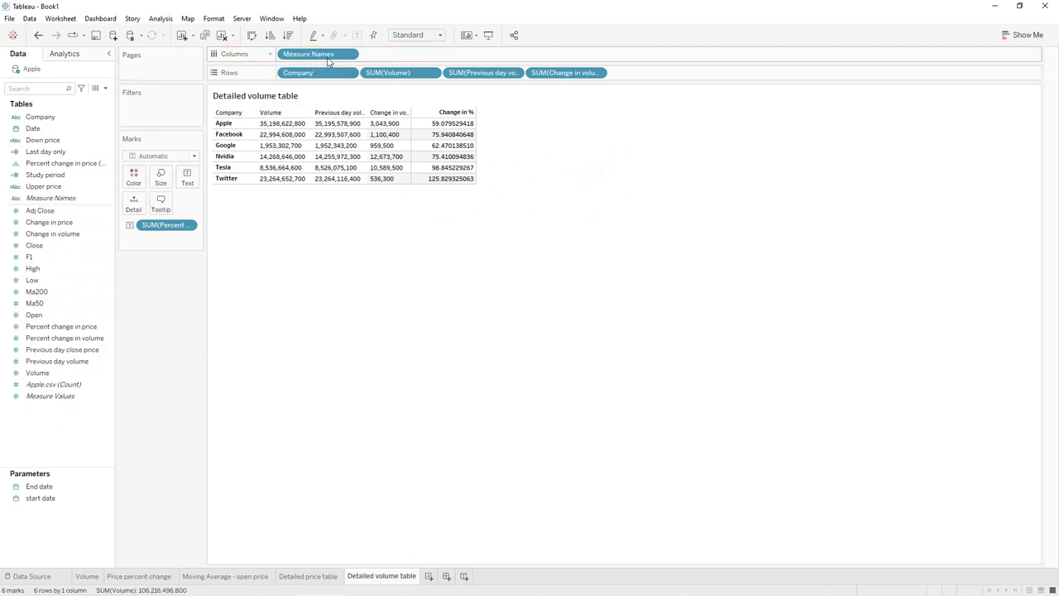
Step: Filter the volume table by Last day only, keeping the value 1
left_click(55, 156)
left_click_drag(55, 156, 166, 105)
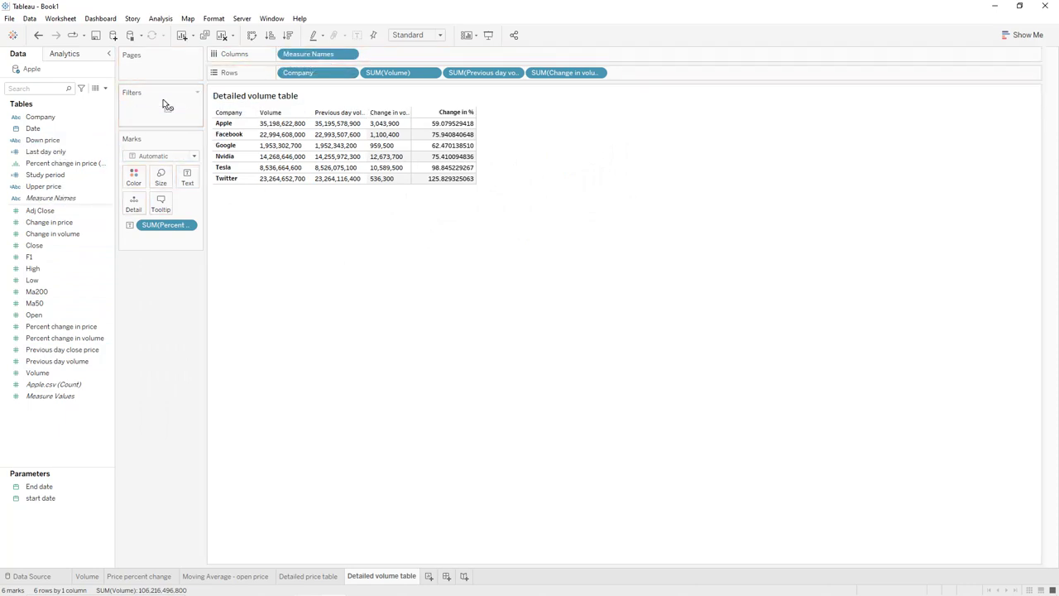
left_click_drag(46, 152, 157, 112)
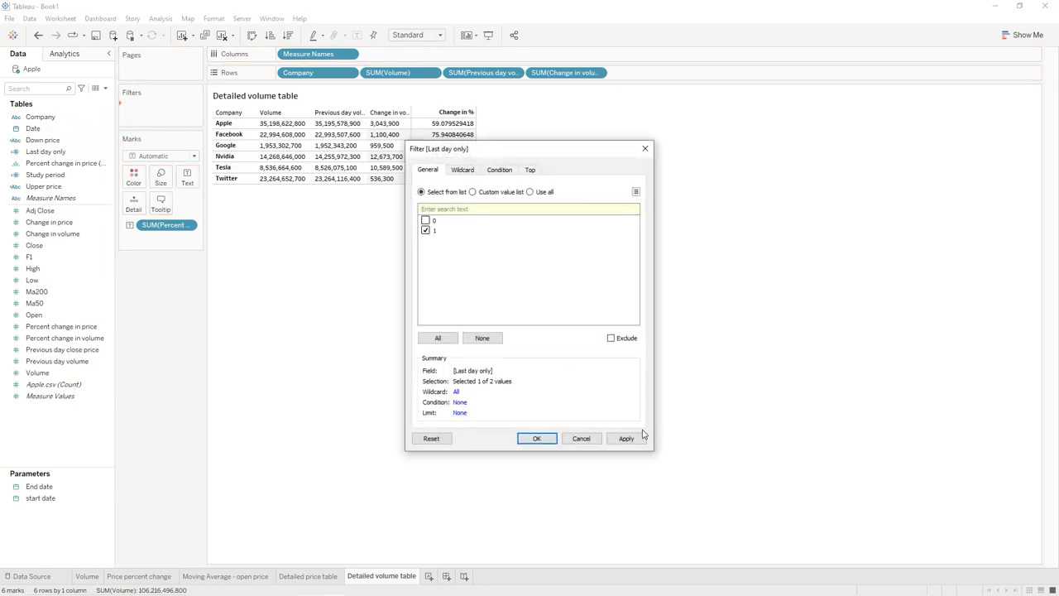
left_click(537, 438)
Step: Show the start date and End date parameter controls on the volume worksheet
left_click(106, 487)
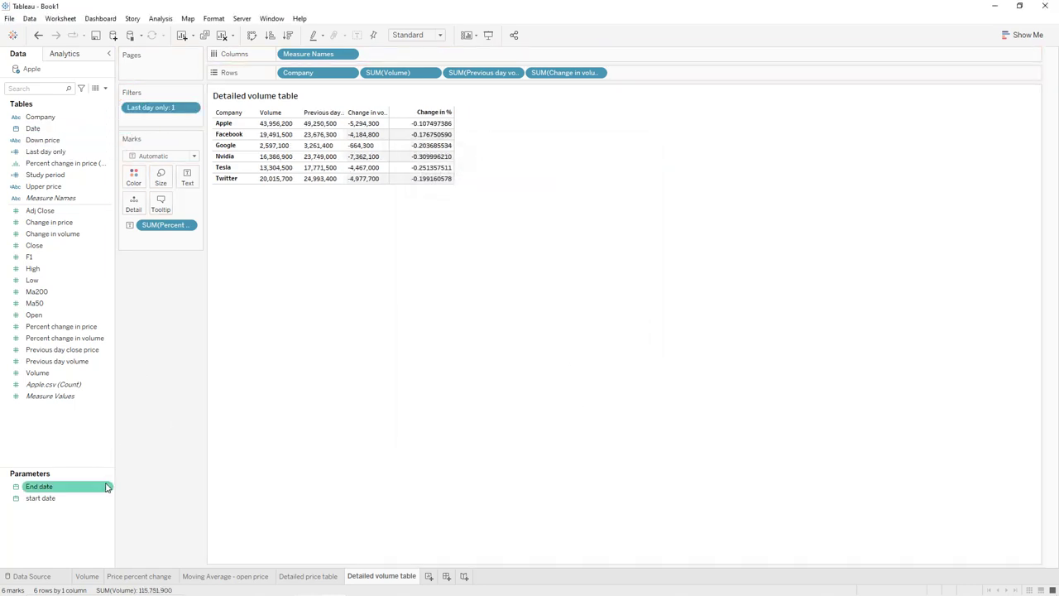
right_click(108, 497)
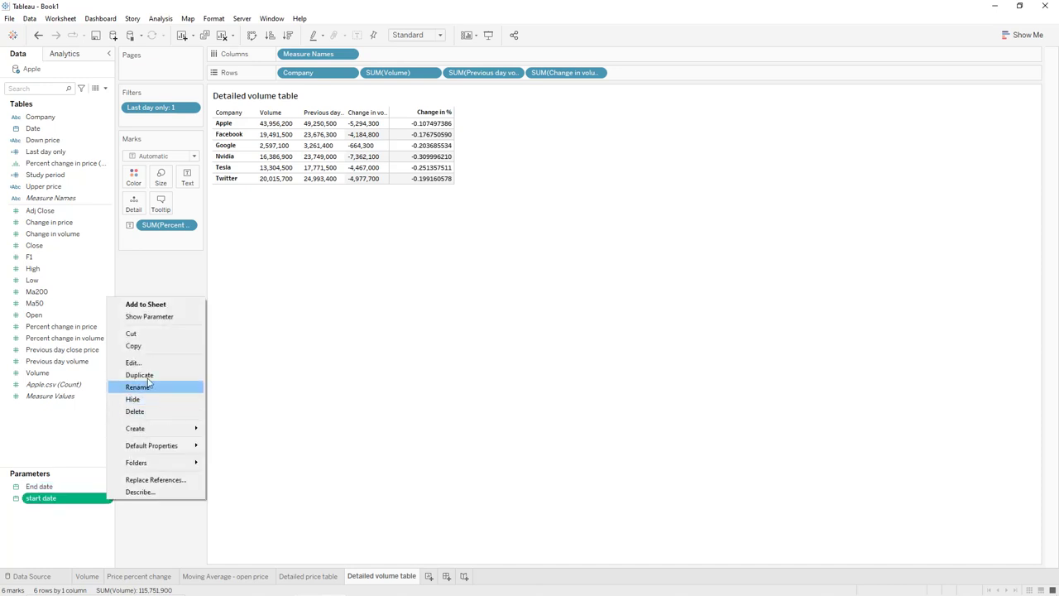
left_click(150, 317)
left_click(107, 488)
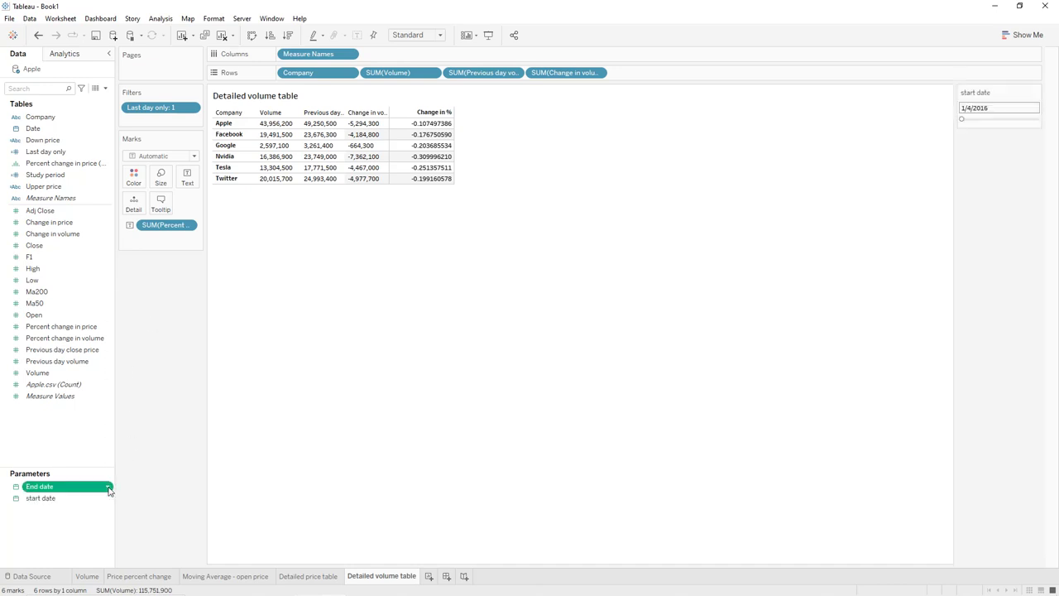
left_click(109, 487)
left_click(147, 307)
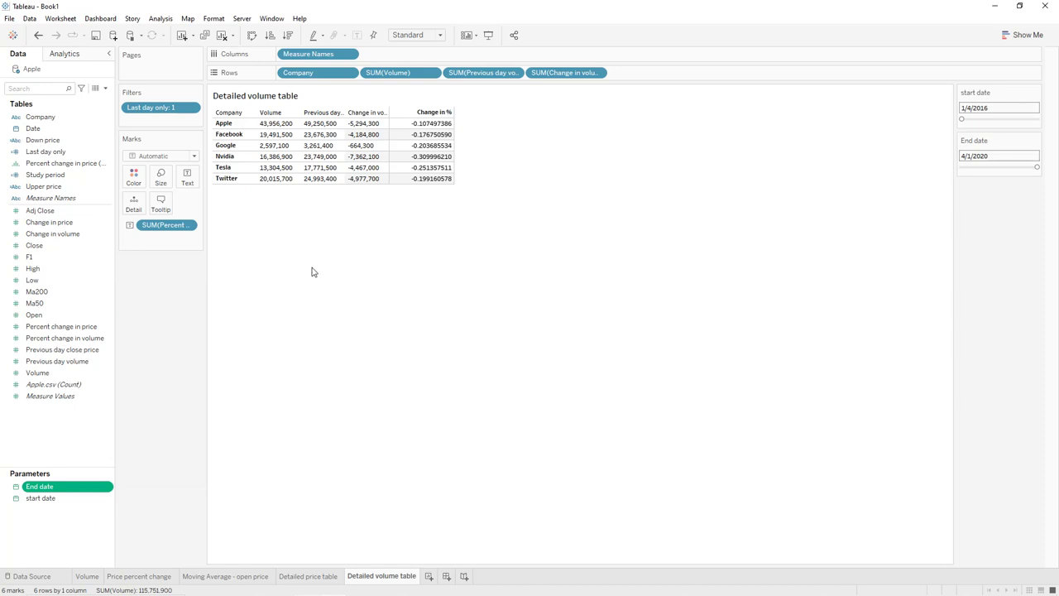
Step: Filter the volume table by Study period, keeping the value 1
left_click_drag(52, 151, 139, 127)
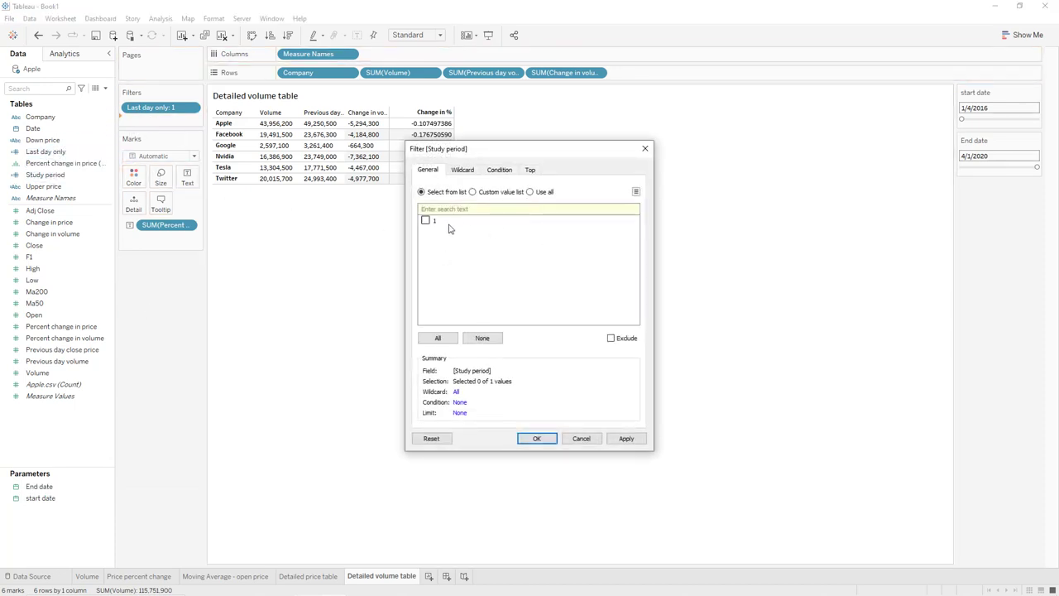
left_click(427, 220)
left_click(634, 445)
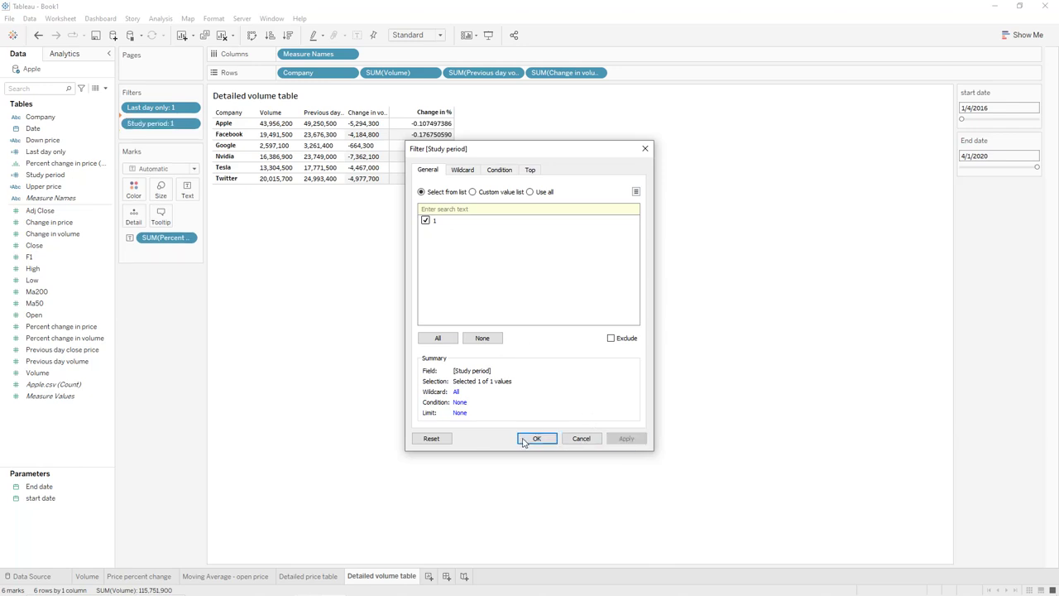
left_click(534, 439)
Step: Format the Percent change in volume values in the pane as Percentage with 2 decimal places
left_click(191, 237)
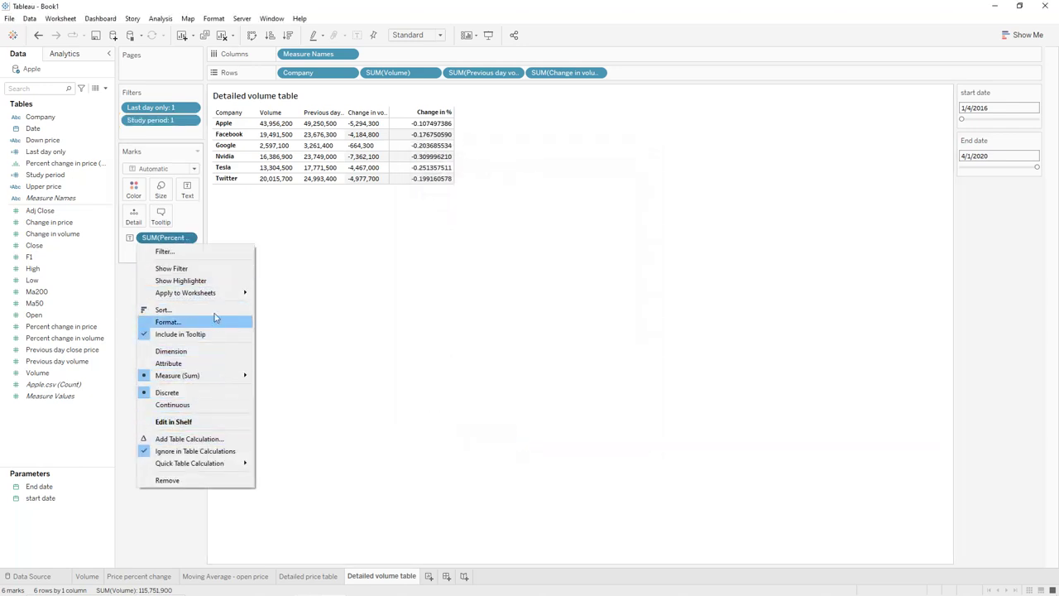
left_click(168, 322)
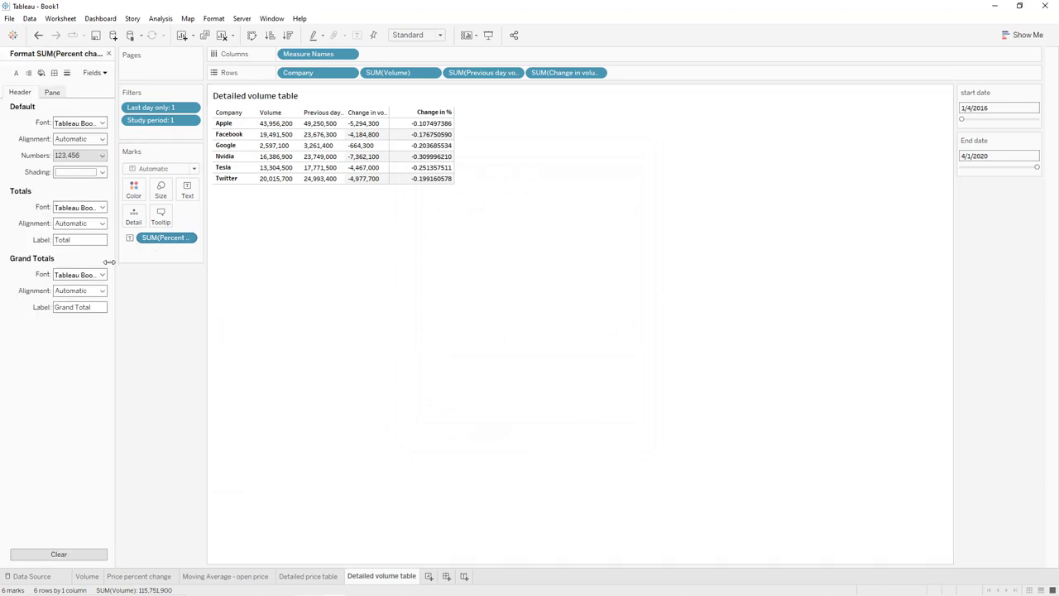
left_click(51, 92)
left_click(79, 154)
left_click(76, 223)
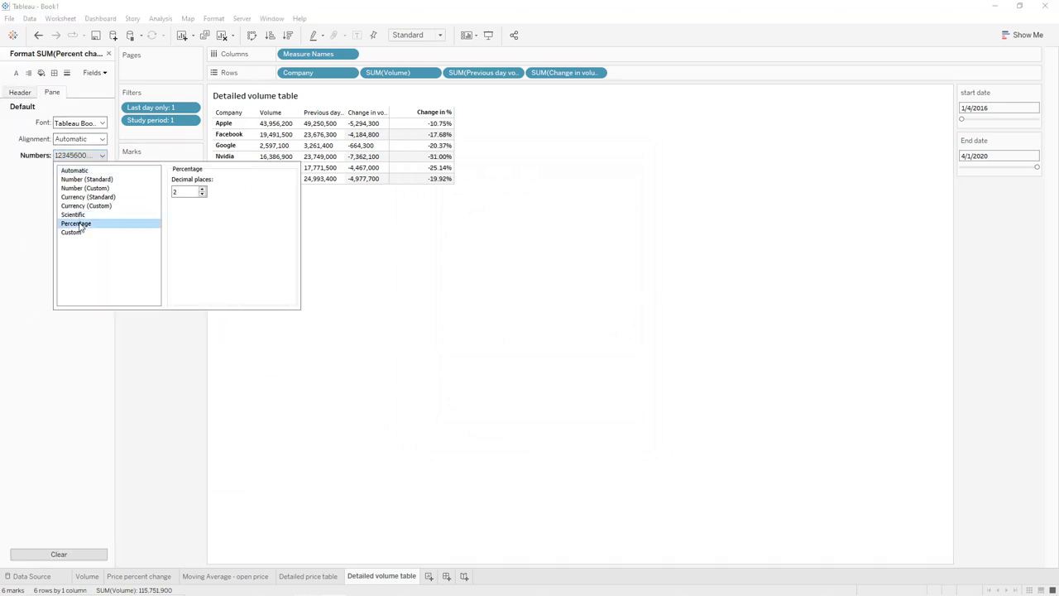
left_click(24, 218)
Step: Center the default pane and header alignment horizontally for the whole volume table
right_click(362, 134)
left_click(393, 184)
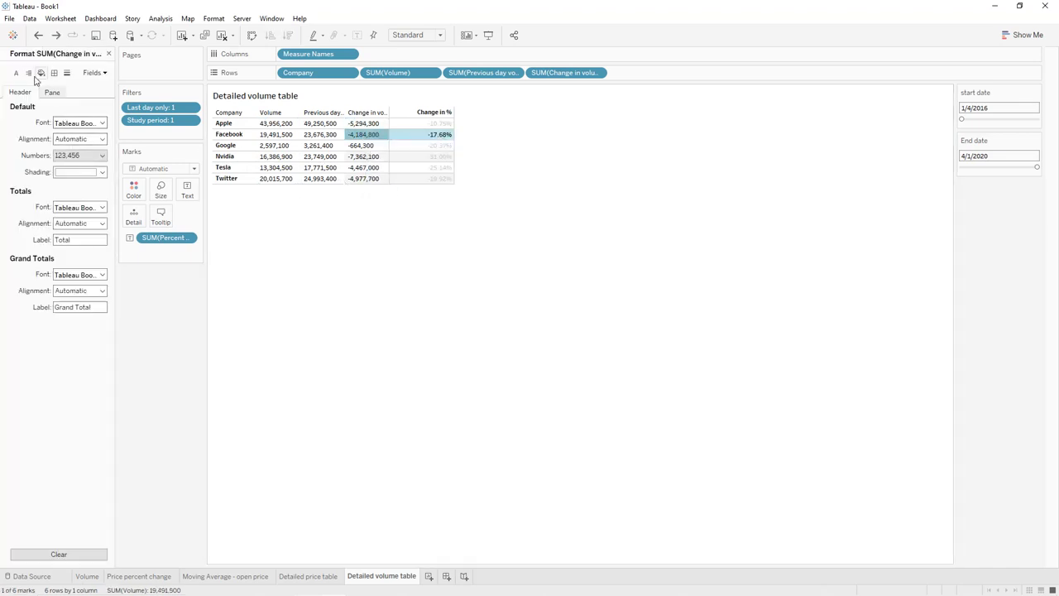
left_click(29, 73)
left_click(70, 122)
left_click(81, 166)
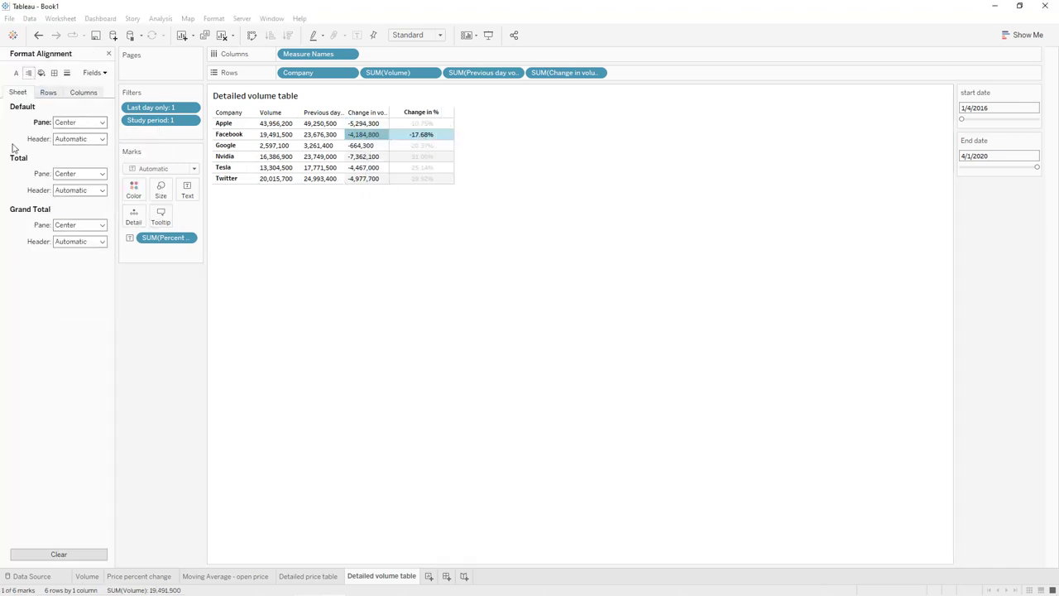
left_click(63, 140)
left_click(81, 183)
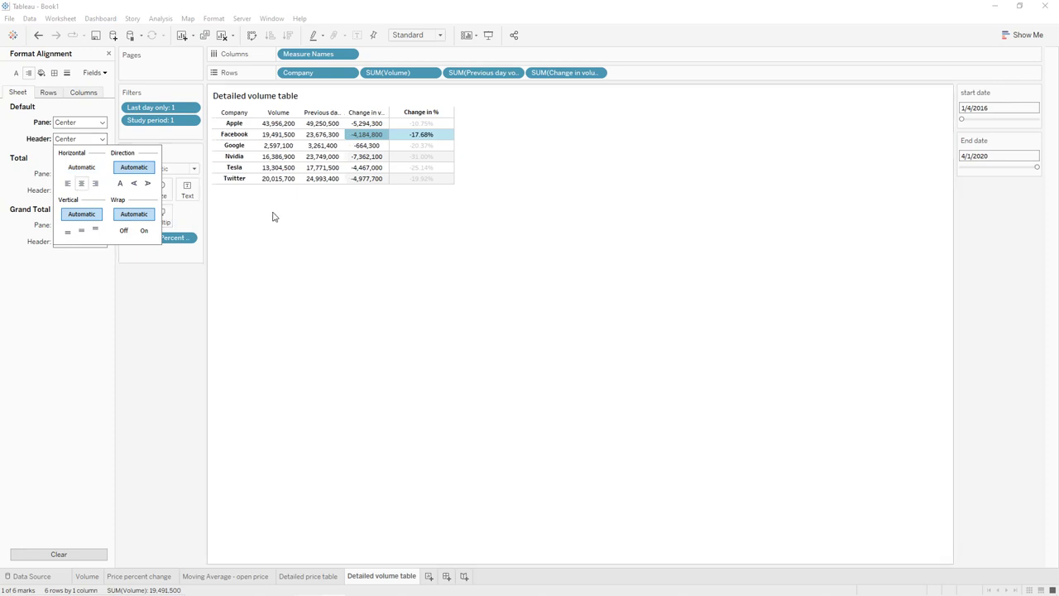
left_click(345, 216)
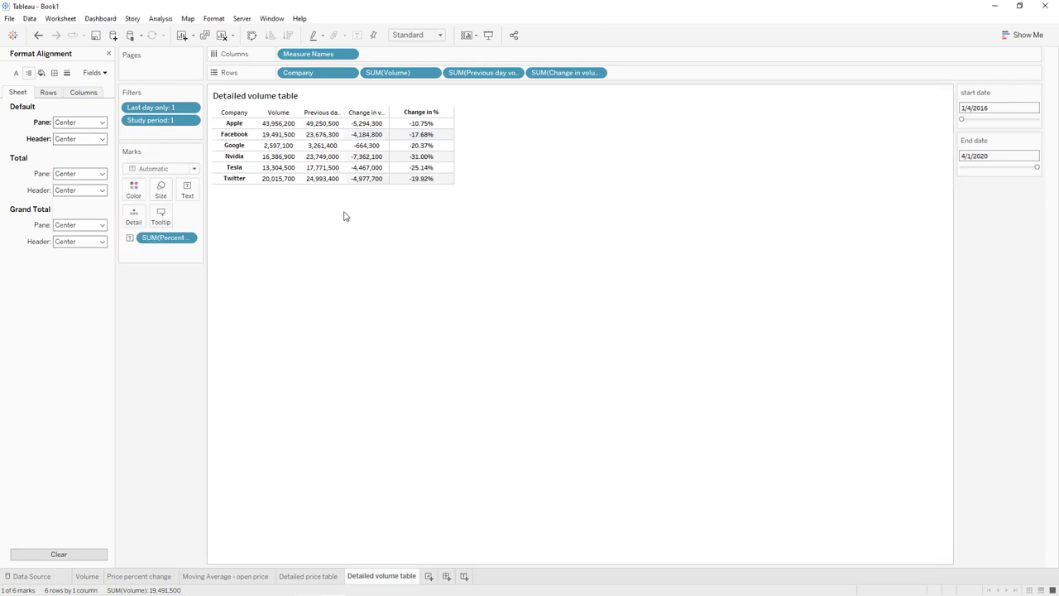
left_click(108, 54)
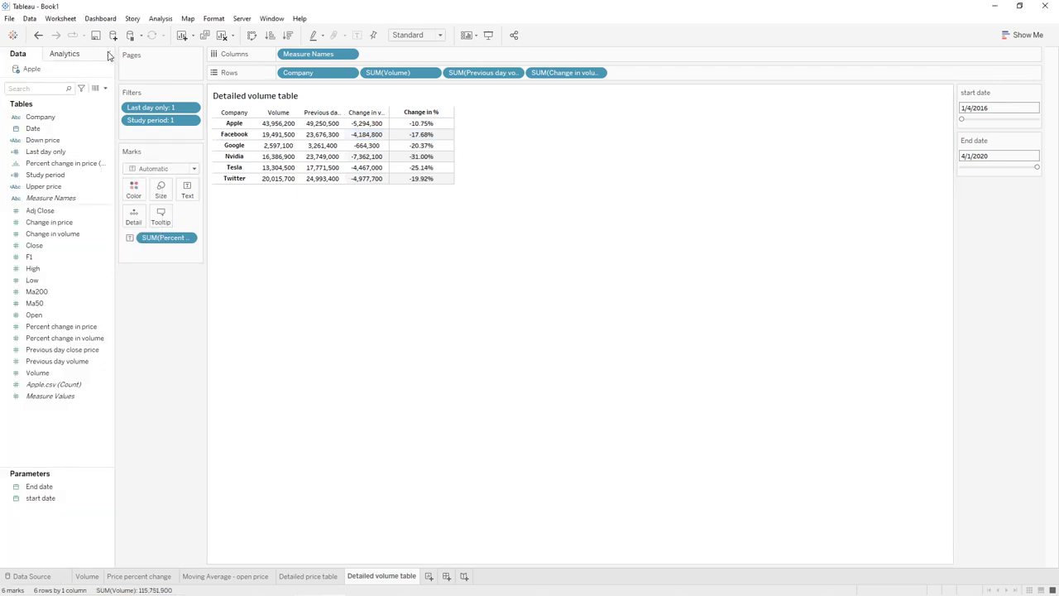
Step: Duplicate the Down price calculated field and name the copy Down volume
right_click(64, 144)
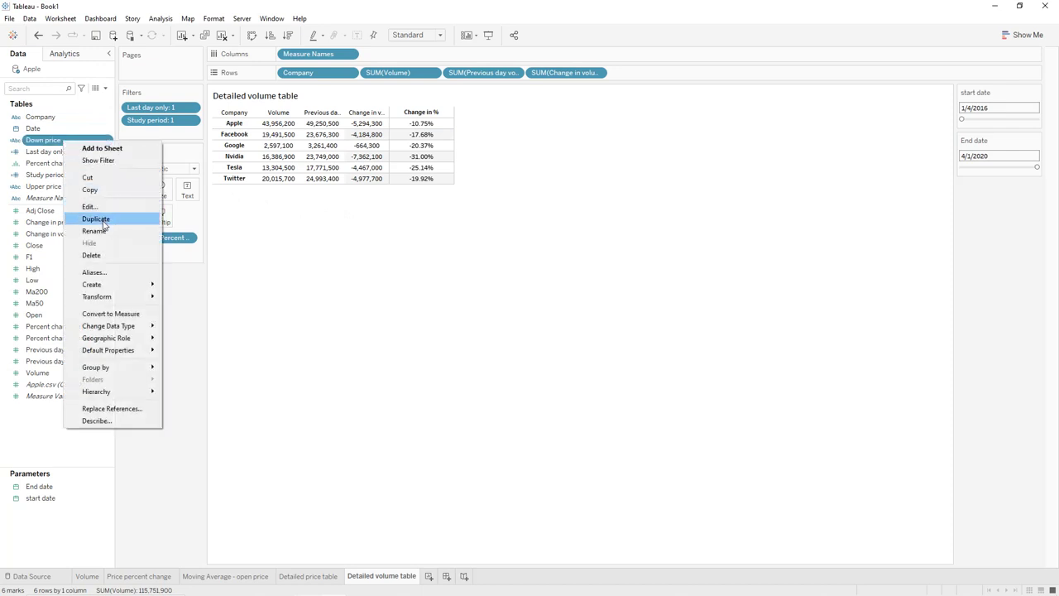
left_click(103, 219)
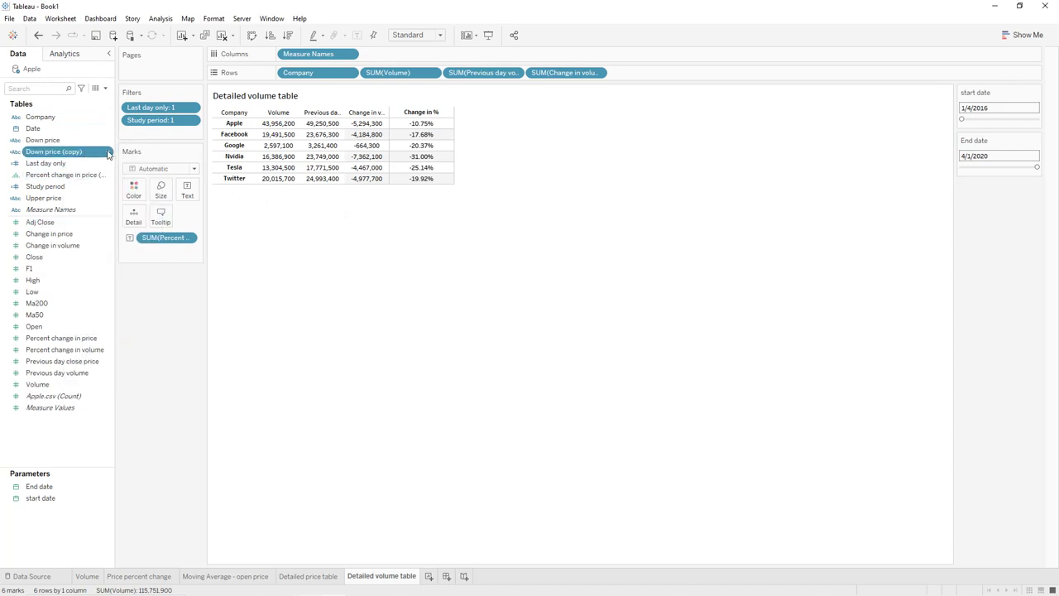
right_click(108, 155)
left_click(136, 216)
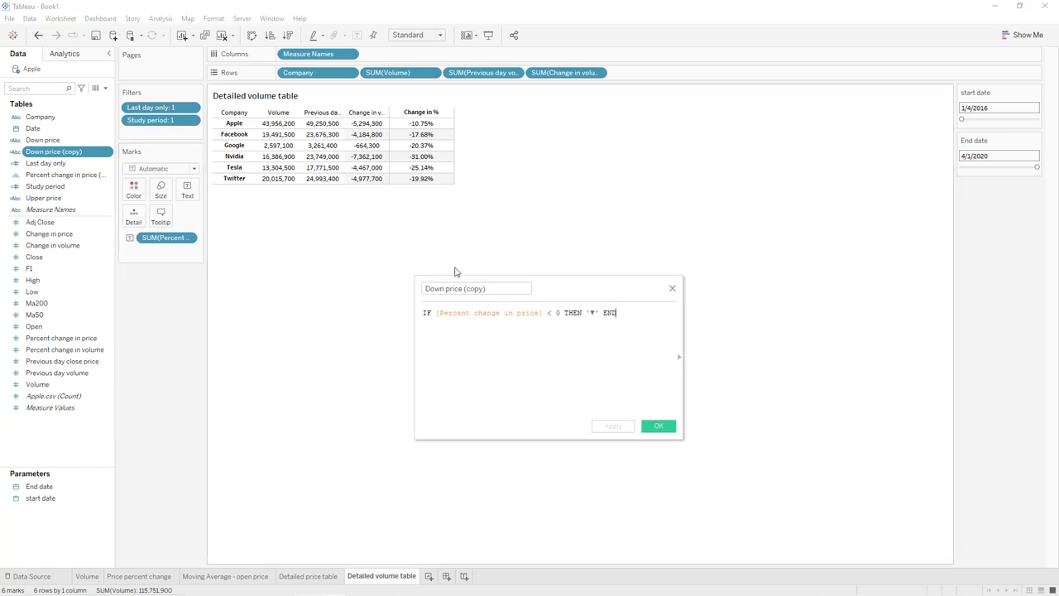
left_click(483, 288)
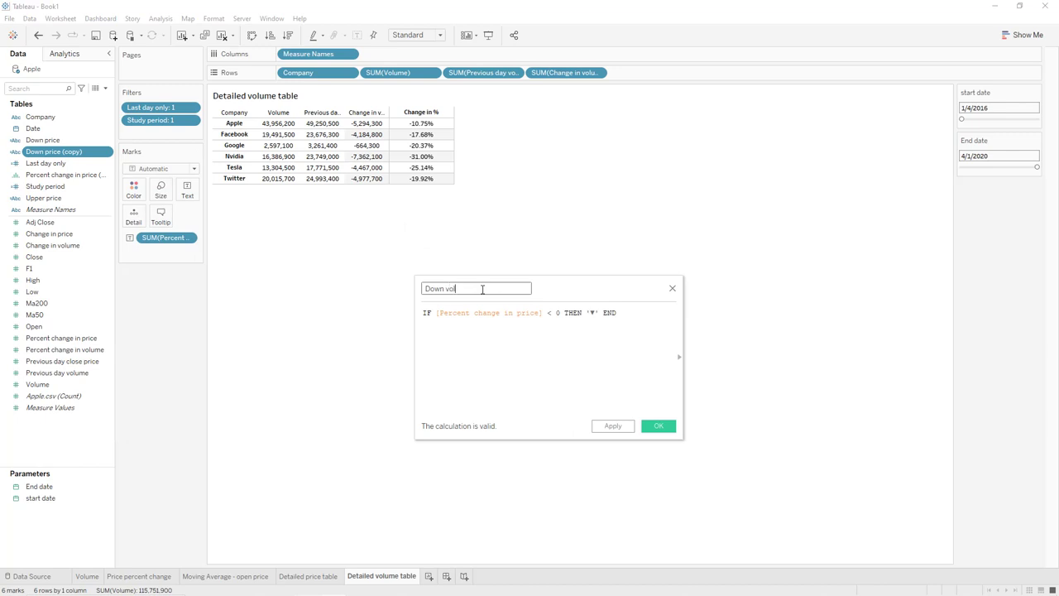
Step: Replace Percent change in price with Percent change in volume in the Down volume formula and save the calculation
left_click(542, 312)
key("BackSpace")
key("BackSpace")
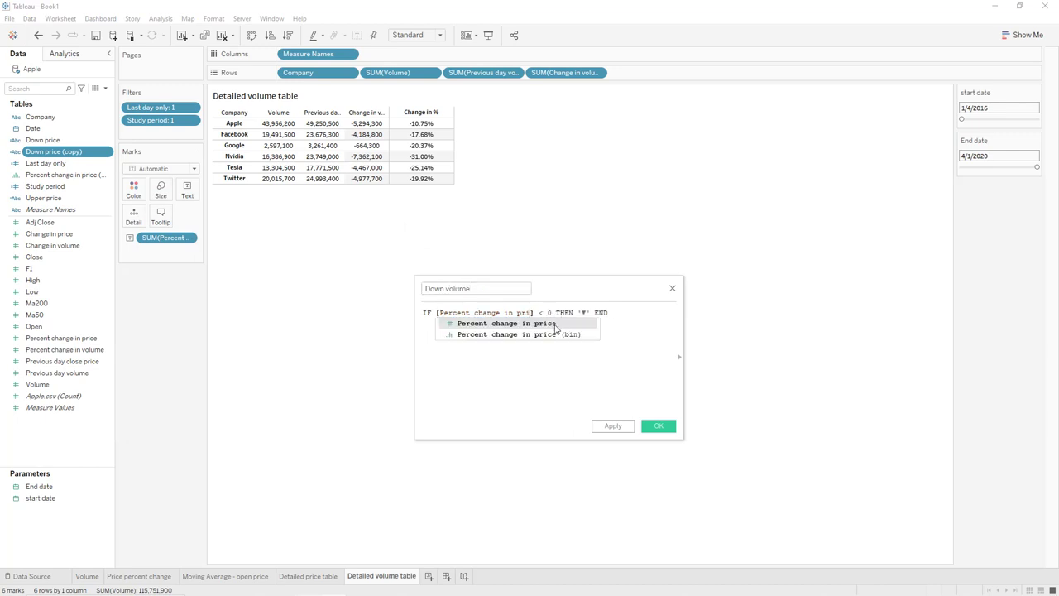
key("BackSpace")
key("BackSpace")
key("BackSpace")
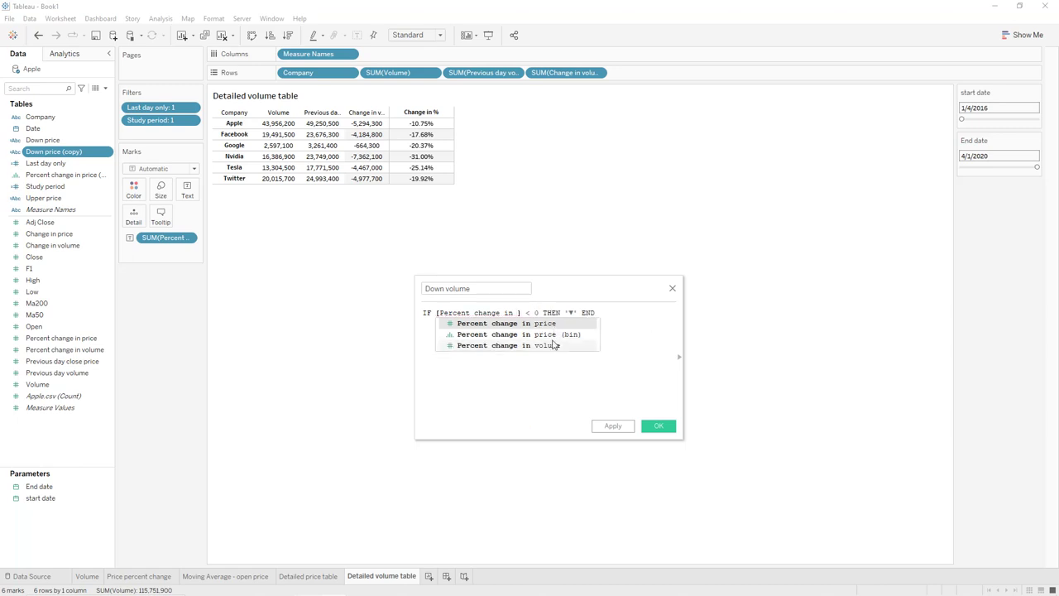
left_click(554, 345)
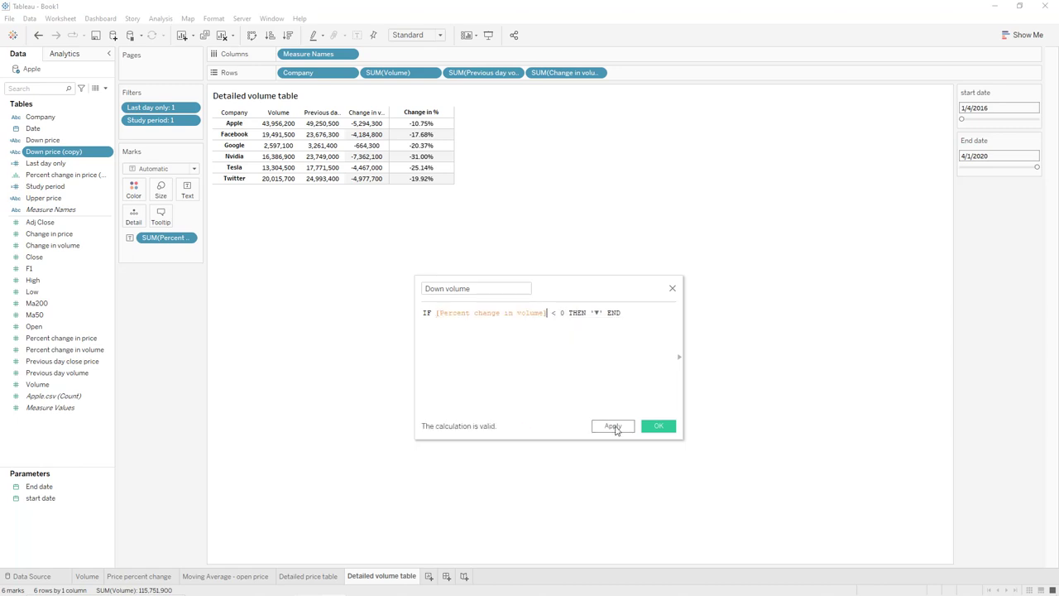
left_click(627, 428)
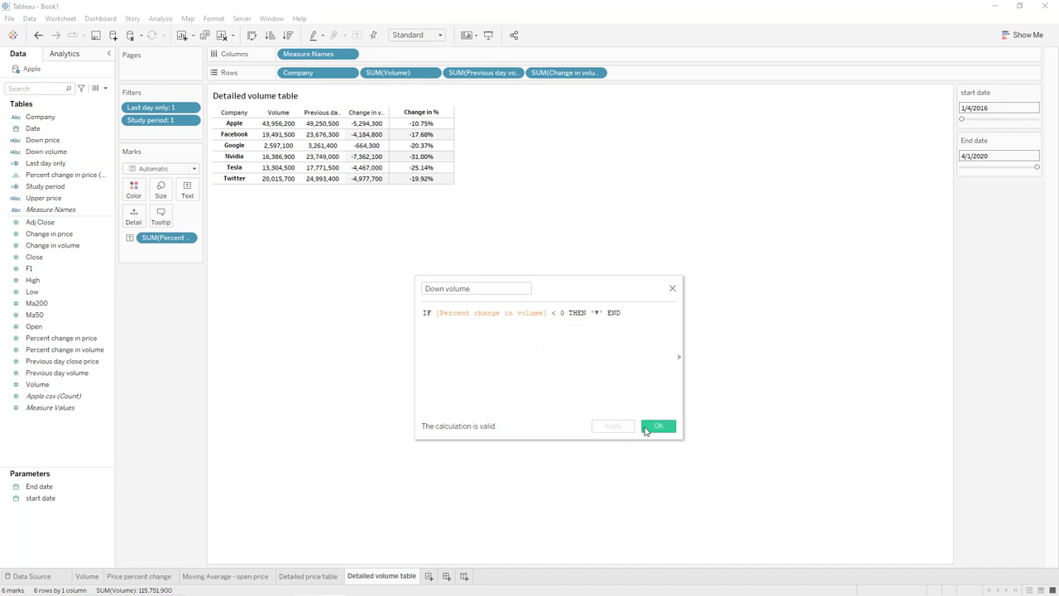
left_click(658, 426)
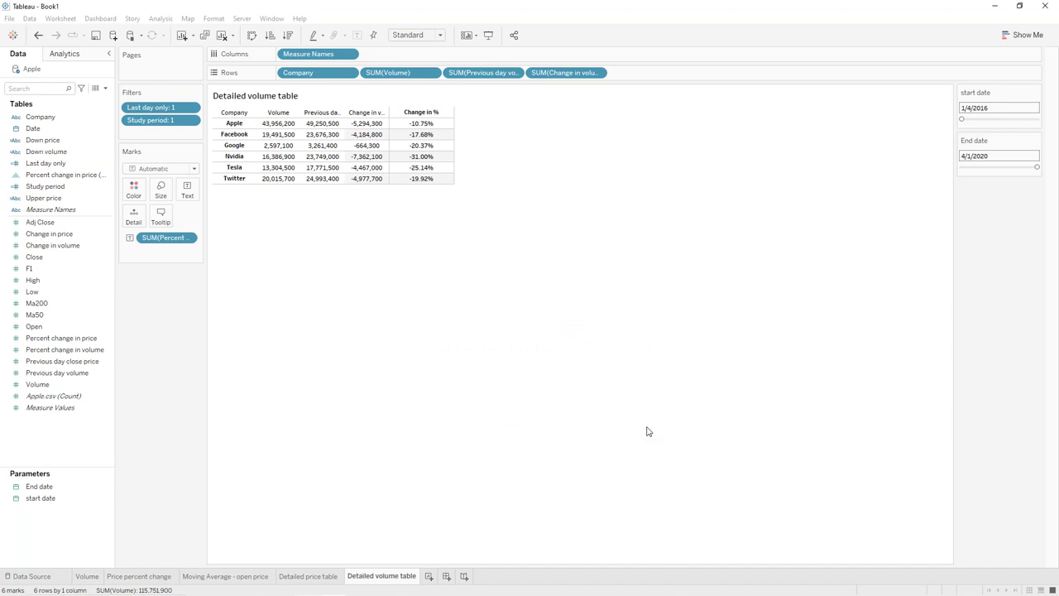
Step: Duplicate the Upper price calculated field and name the copy Upper volume
right_click(108, 200)
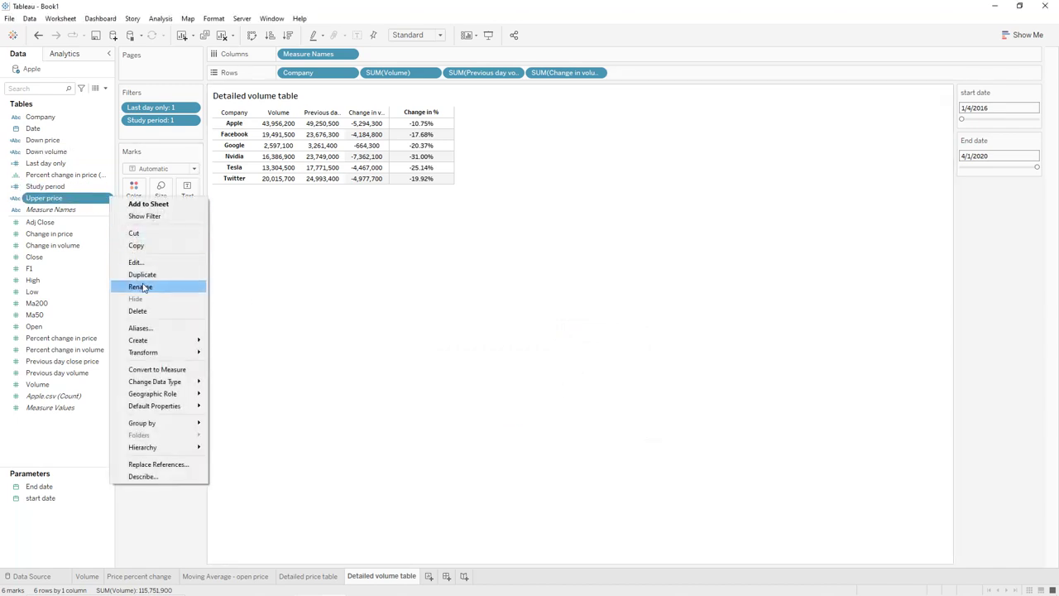
left_click(142, 275)
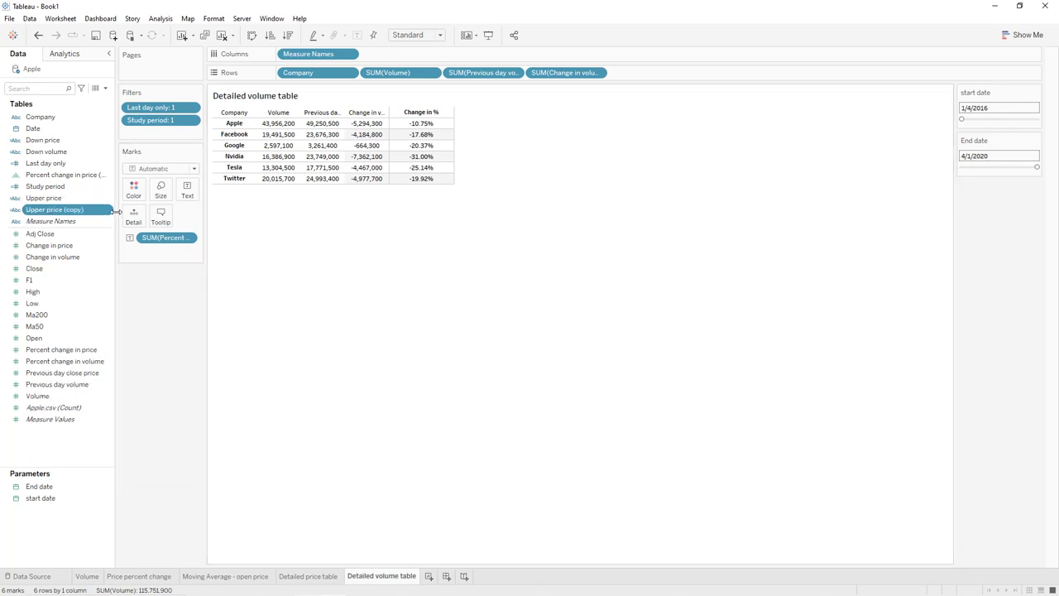
right_click(107, 209)
left_click(137, 272)
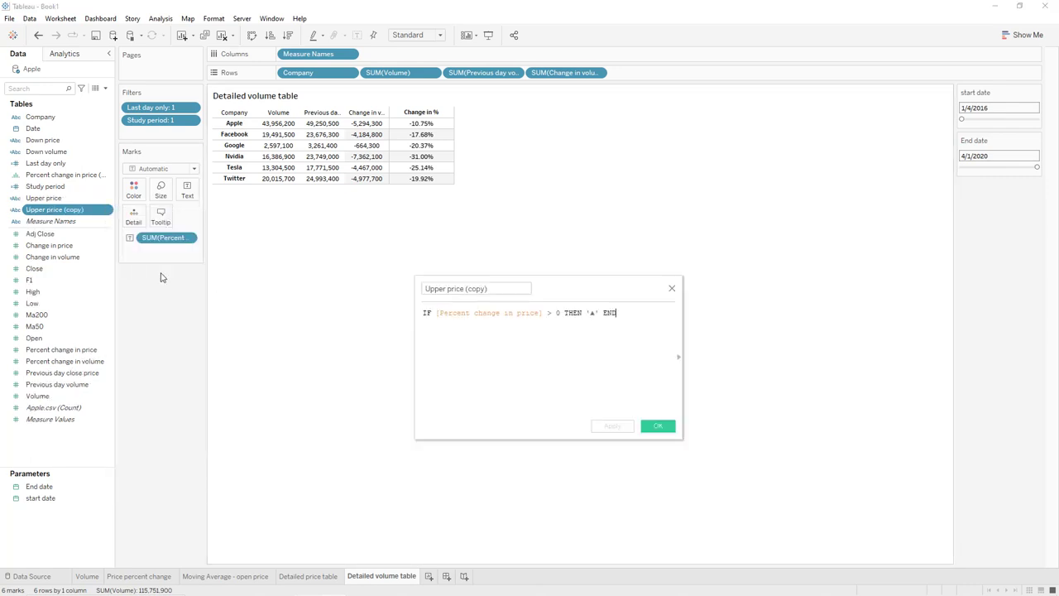
left_click(489, 288)
key("BackSpace")
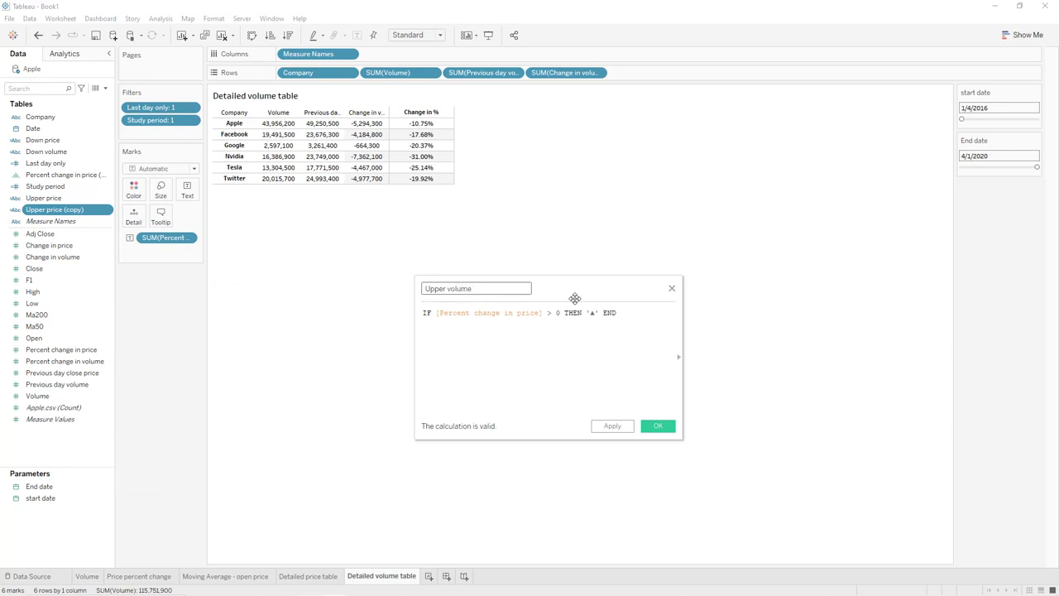
Step: Replace Percent change in price with Percent change in volume in the Upper volume formula and save the calculation
left_click(539, 314)
key("BackSpace")
key("BackSpace")
key("BackSpace")
key("BackSpace")
key("BackSpace")
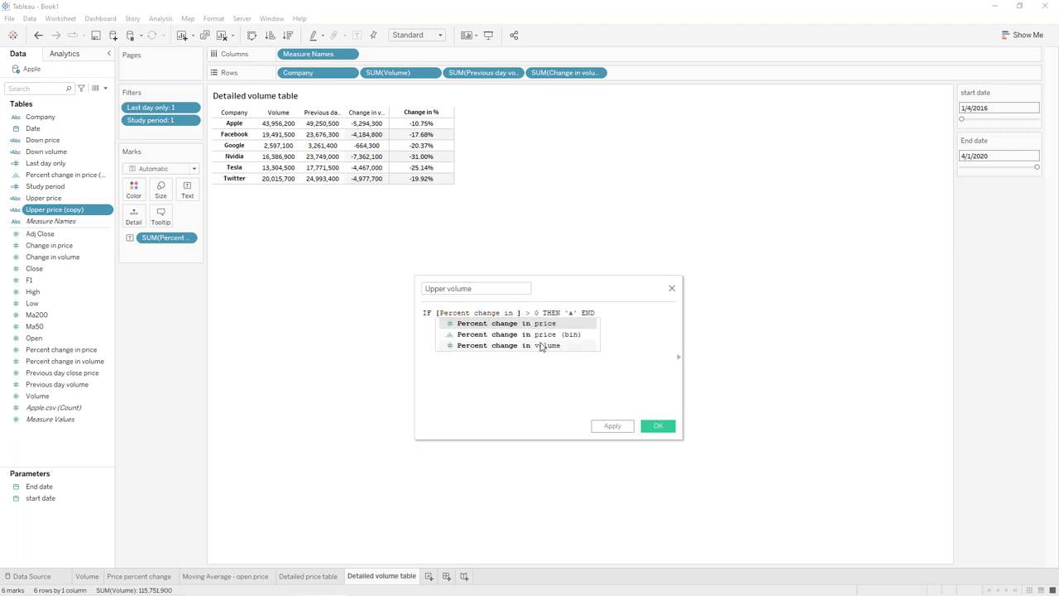
left_click(540, 344)
left_click(614, 427)
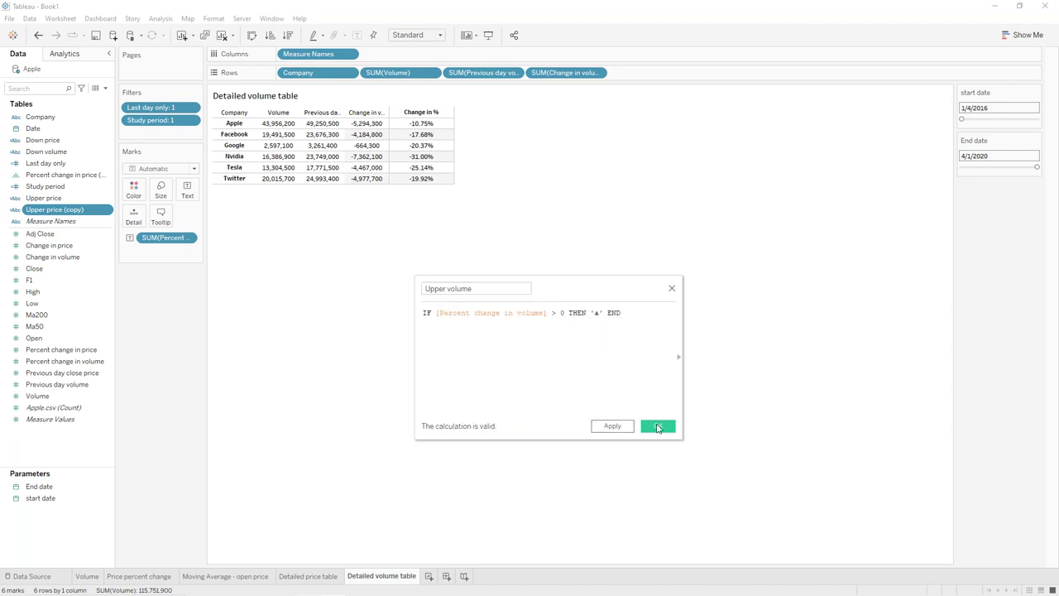
left_click(658, 427)
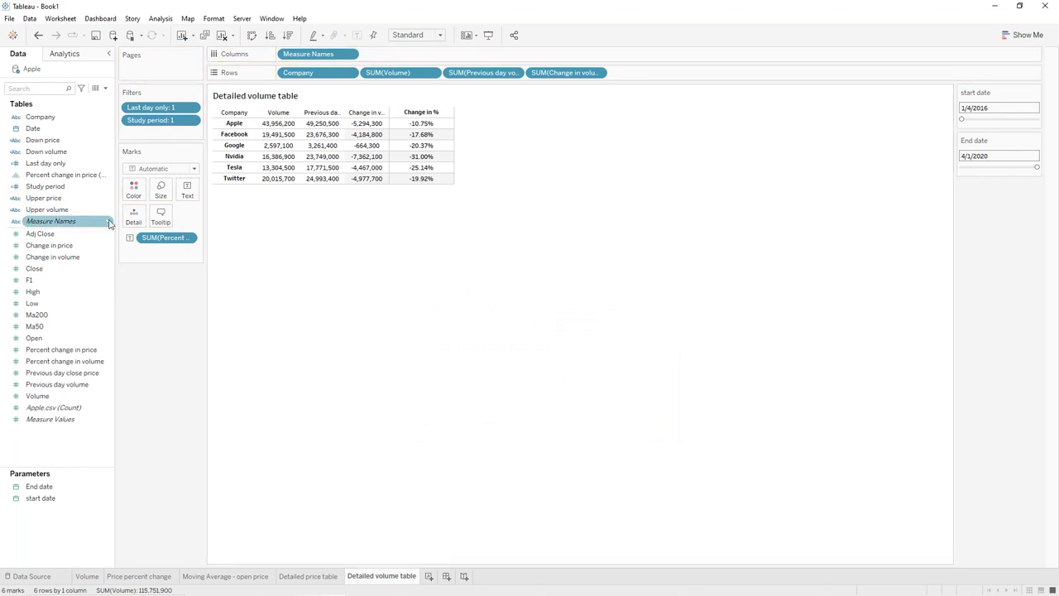
Step: Add Upper volume and Down volume to the text marks and place both before the percent change on one label line
left_click_drag(49, 209, 183, 196)
left_click_drag(66, 159, 190, 194)
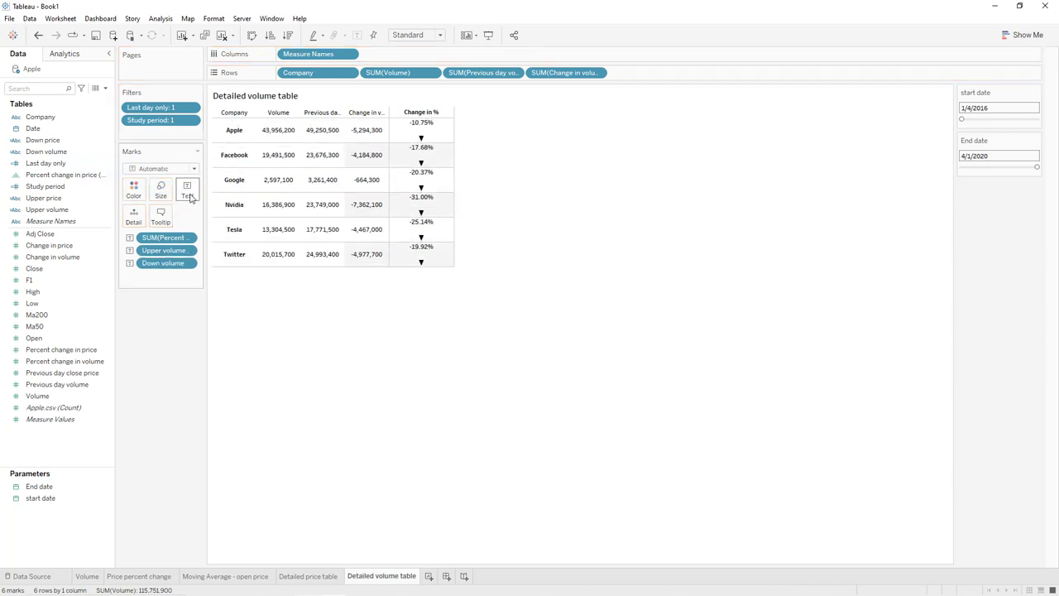
left_click(189, 196)
left_click(283, 215)
left_click_drag(568, 279, 516, 279)
key("ctrl+c")
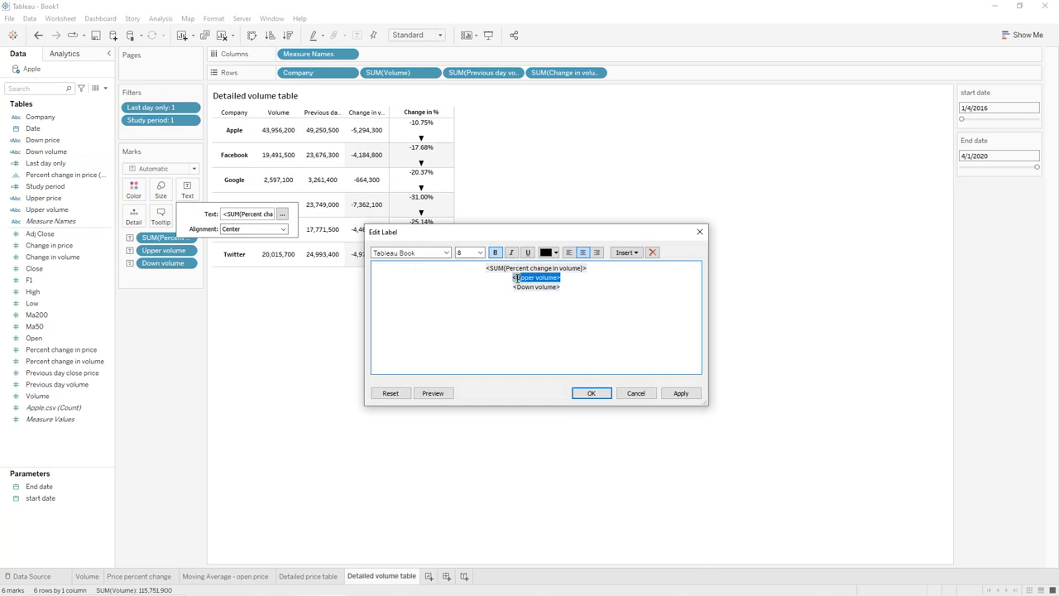
key("BackSpace")
key("ctrl+v")
left_click_drag(572, 287, 515, 285)
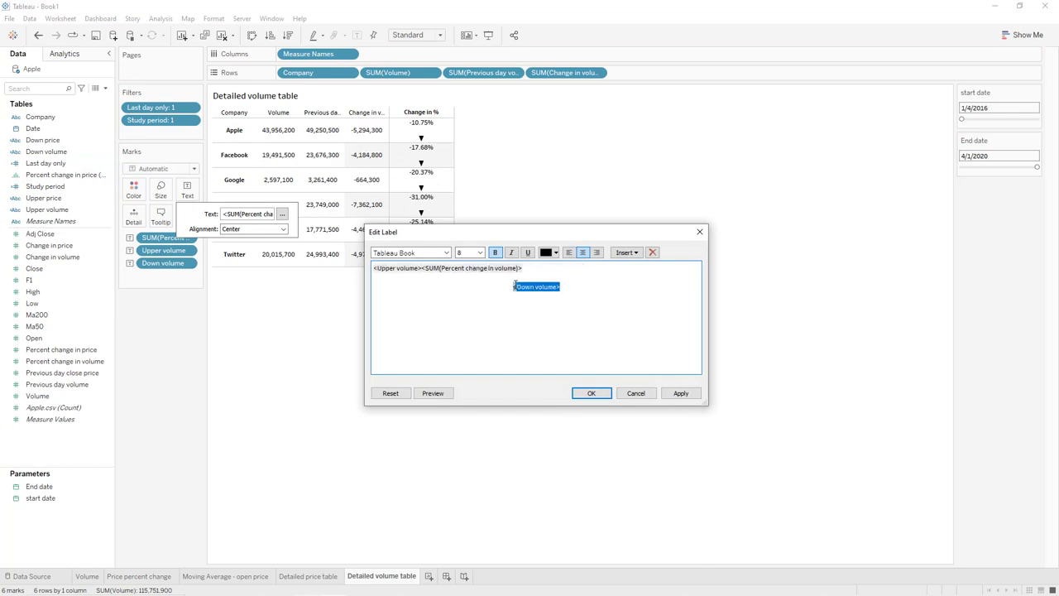
key("ctrl+x")
left_click(422, 268)
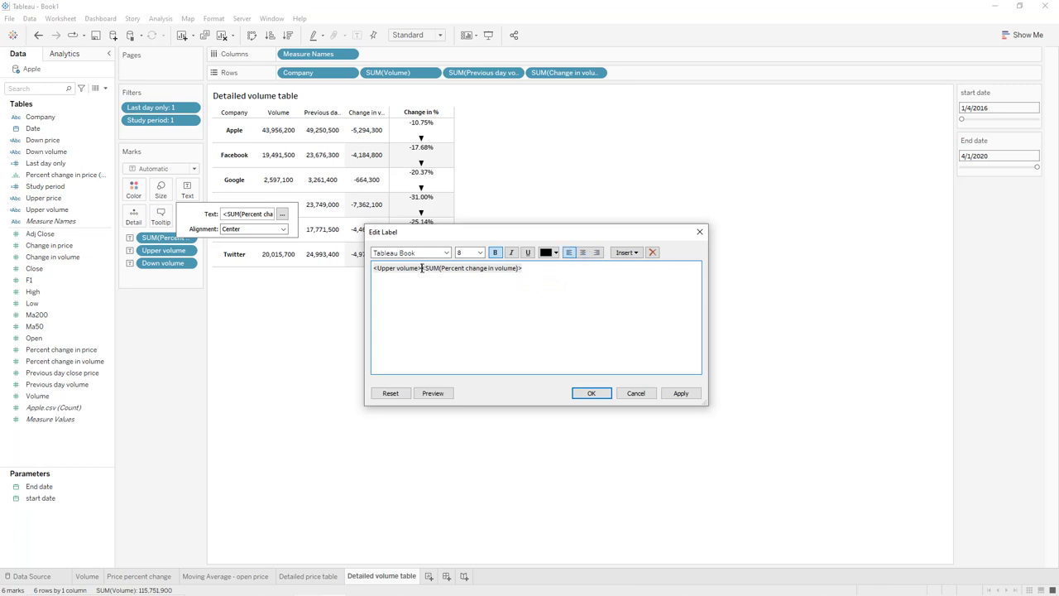
key("ctrl+v")
Step: Color the Upper volume field green and the Down volume field red in the label text
left_click_drag(422, 268, 375, 270)
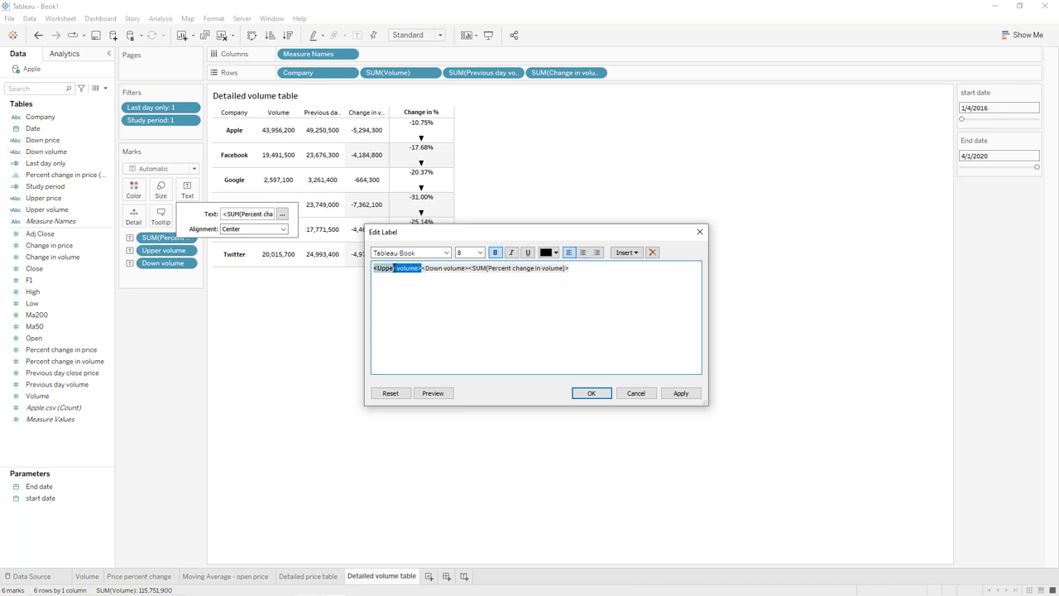
left_click(556, 253)
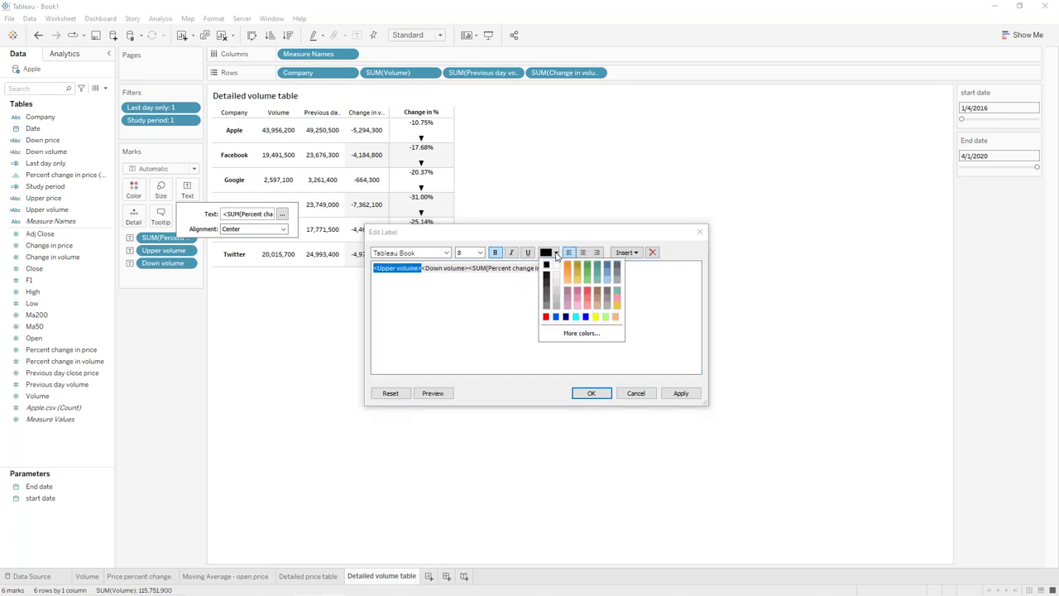
left_click(587, 267)
left_click_drag(470, 269, 429, 270)
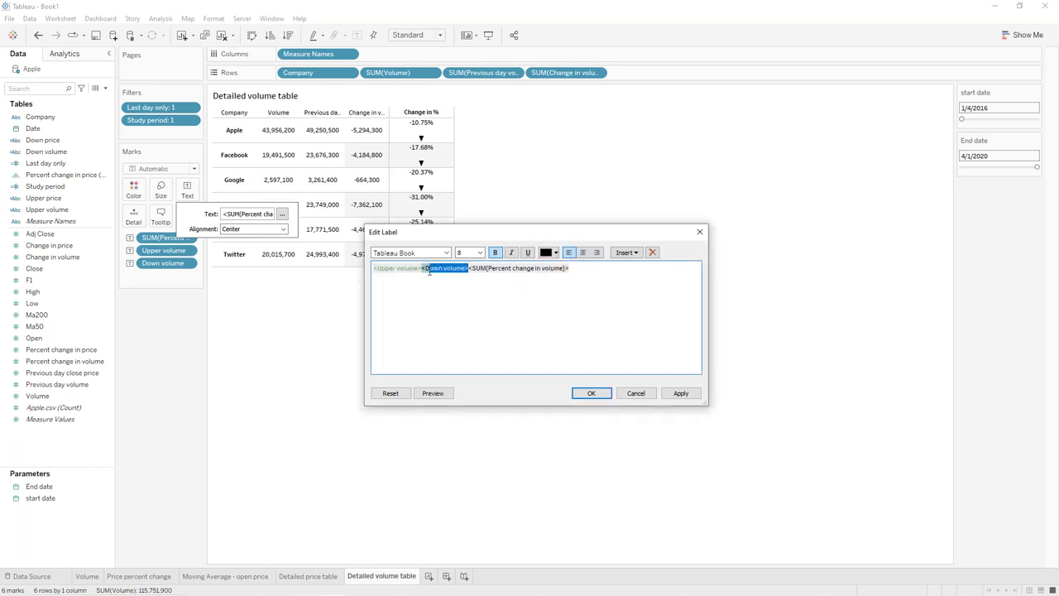
left_click(556, 253)
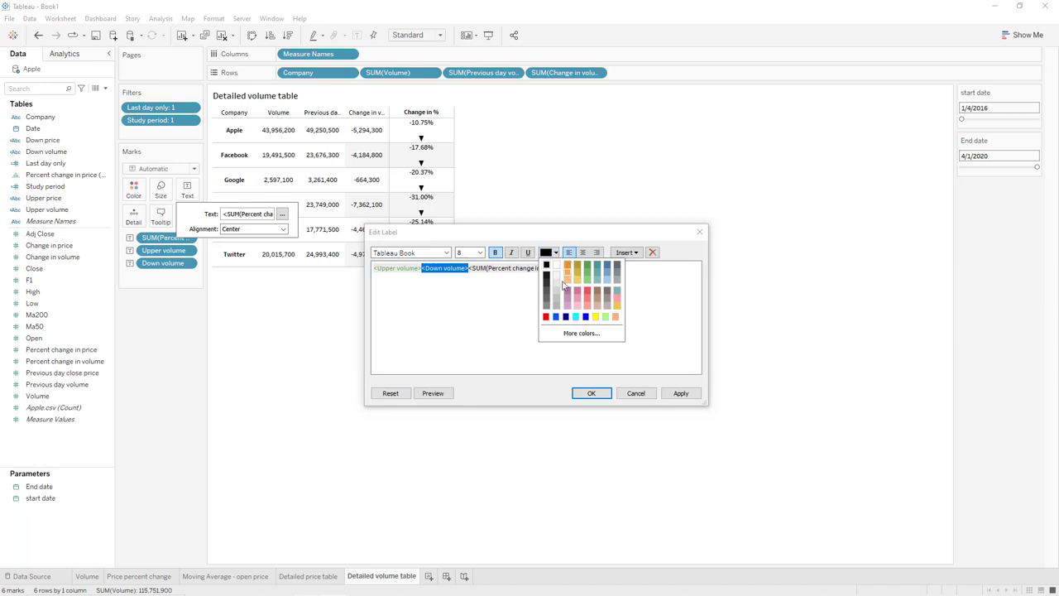
left_click(546, 317)
Step: Center the label text and apply the label changes to the volume table
left_click(582, 253)
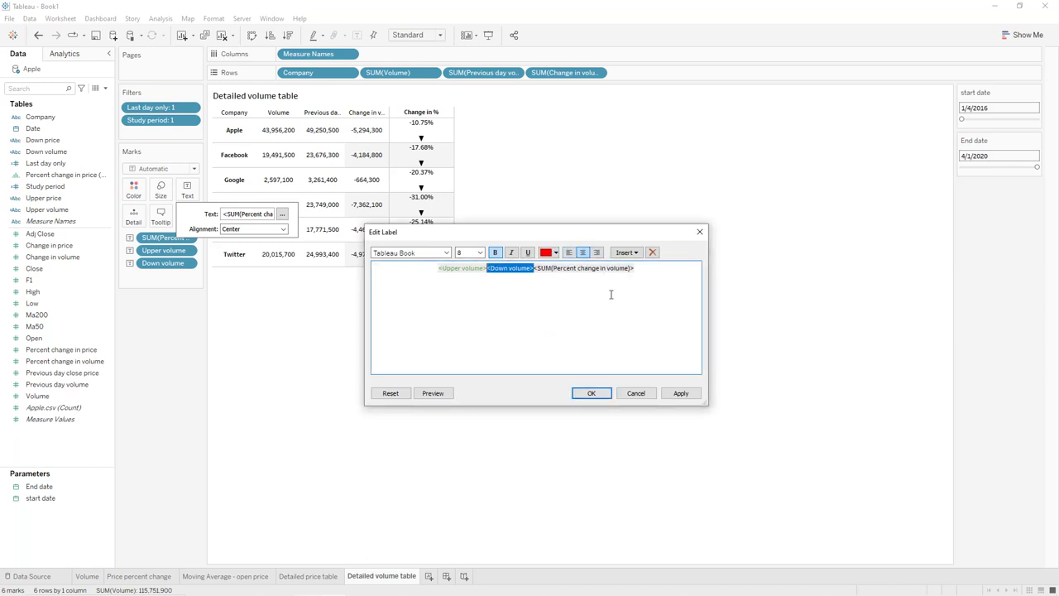
left_click(691, 394)
left_click(603, 395)
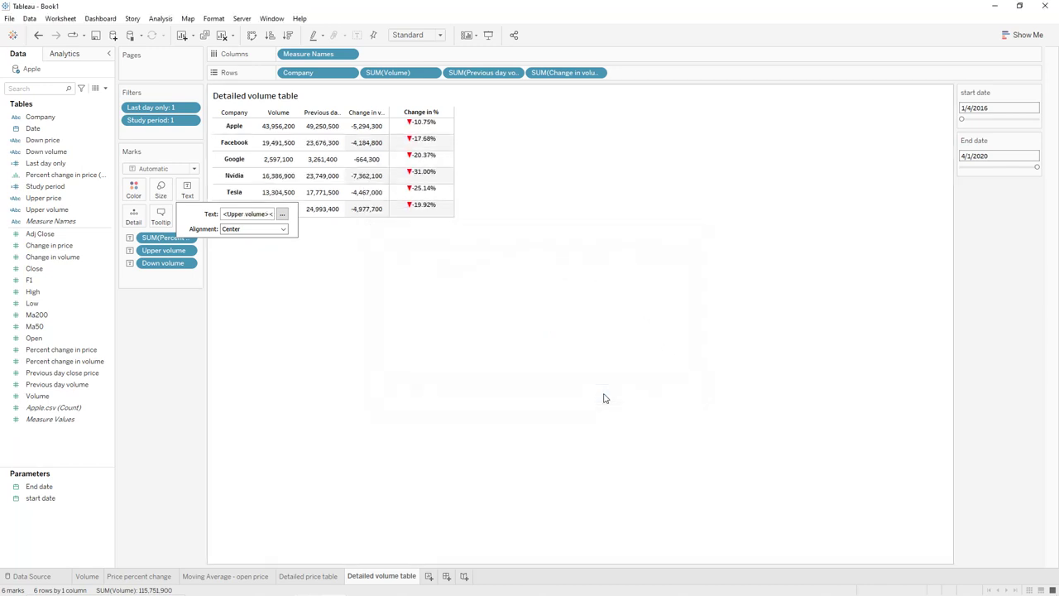
Step: Set the sheet's default cell, pane and header borders to thin solid black lines
left_click(215, 18)
left_click(240, 109)
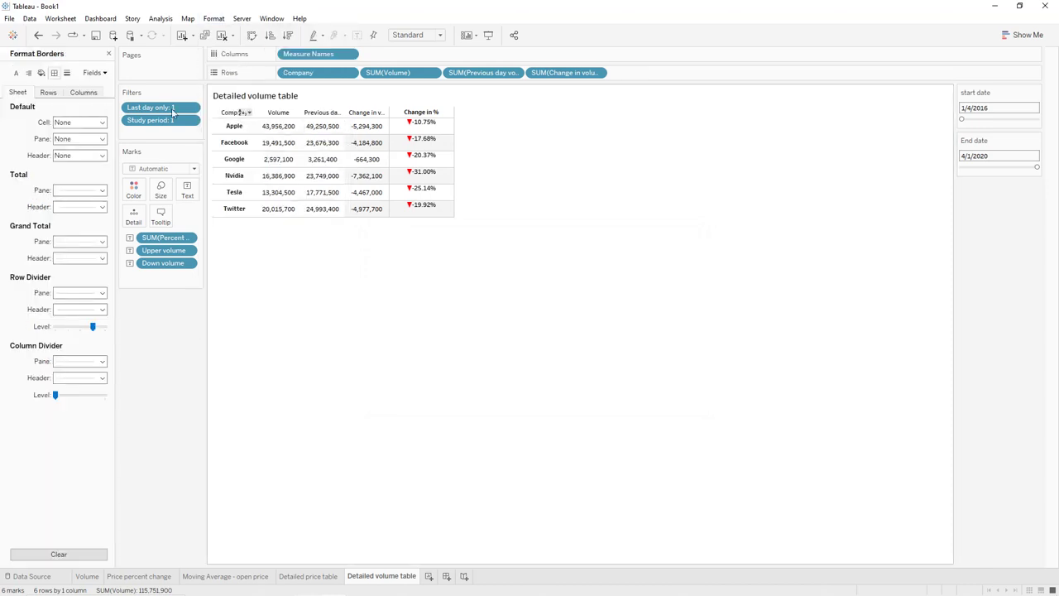
left_click(64, 124)
left_click(67, 142)
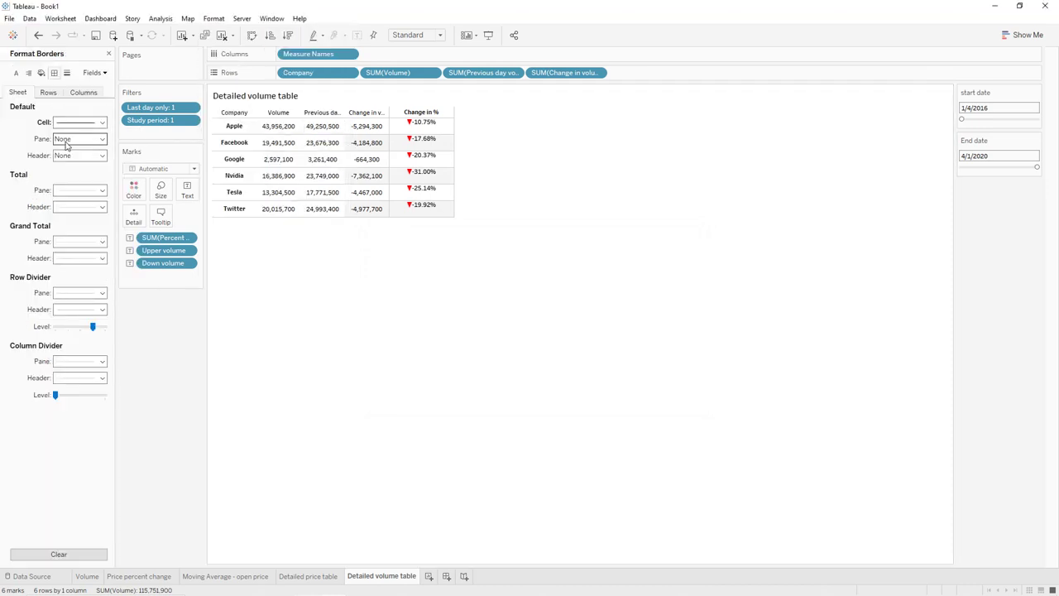
left_click(67, 140)
left_click(63, 210)
left_click(33, 151)
left_click(79, 155)
left_click(61, 247)
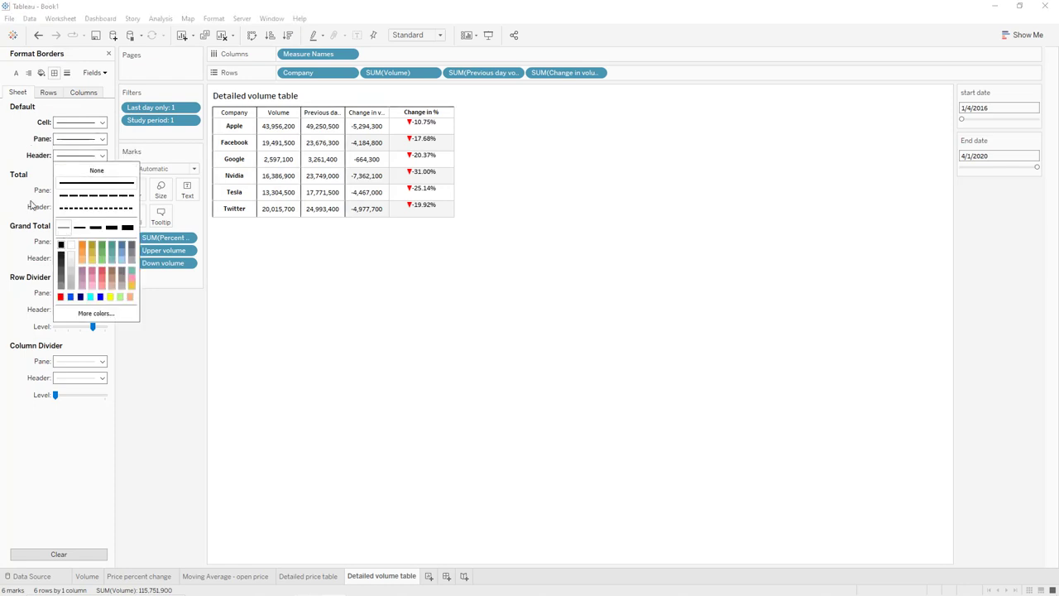
Step: Set the row divider and column divider pane borders to thin black lines
left_click(83, 293)
left_click(63, 365)
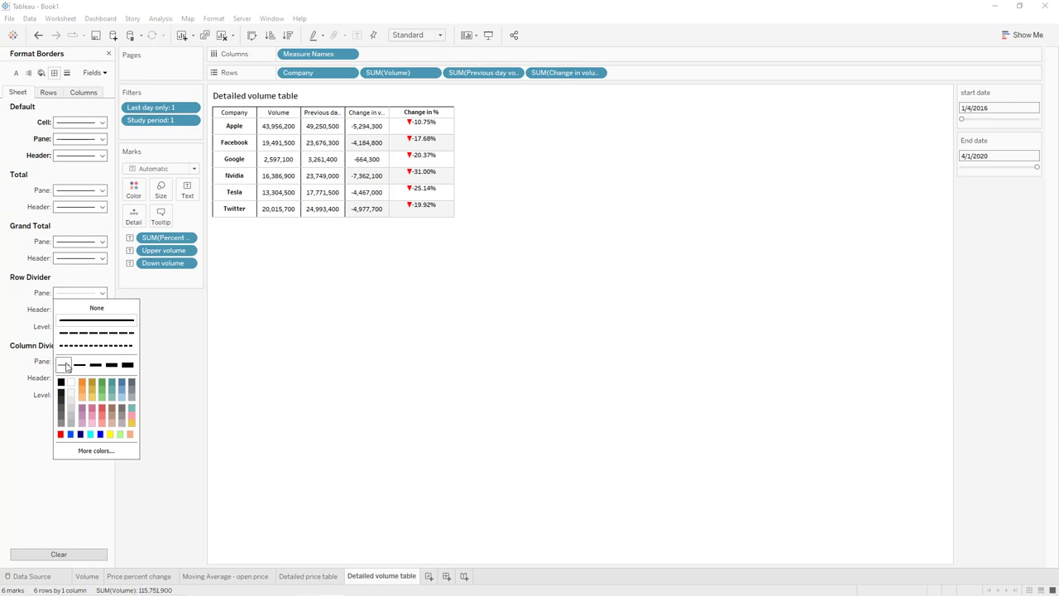
left_click(60, 383)
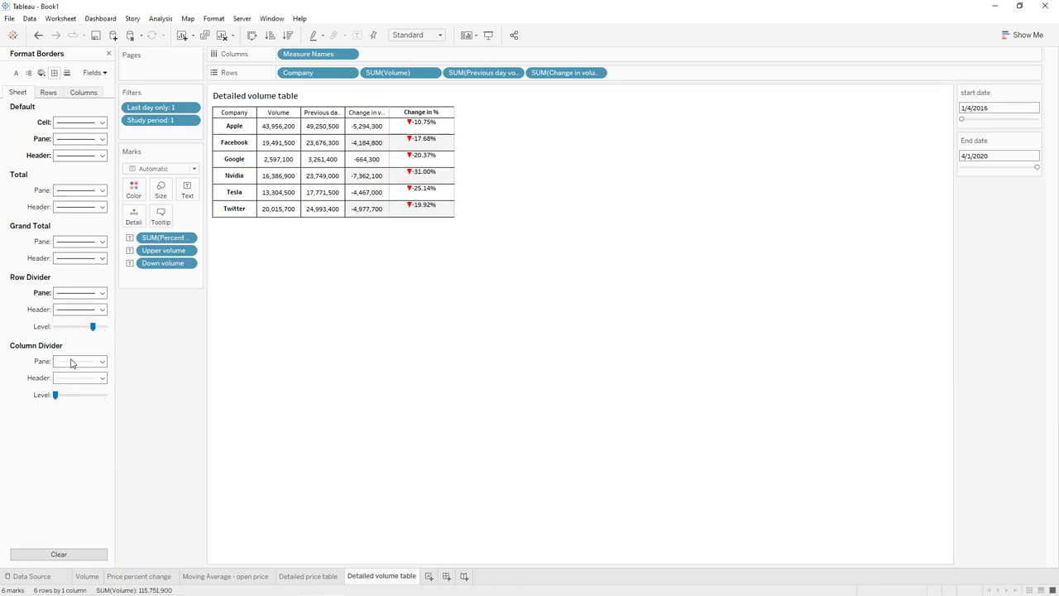
left_click(73, 362)
left_click(64, 434)
left_click(60, 450)
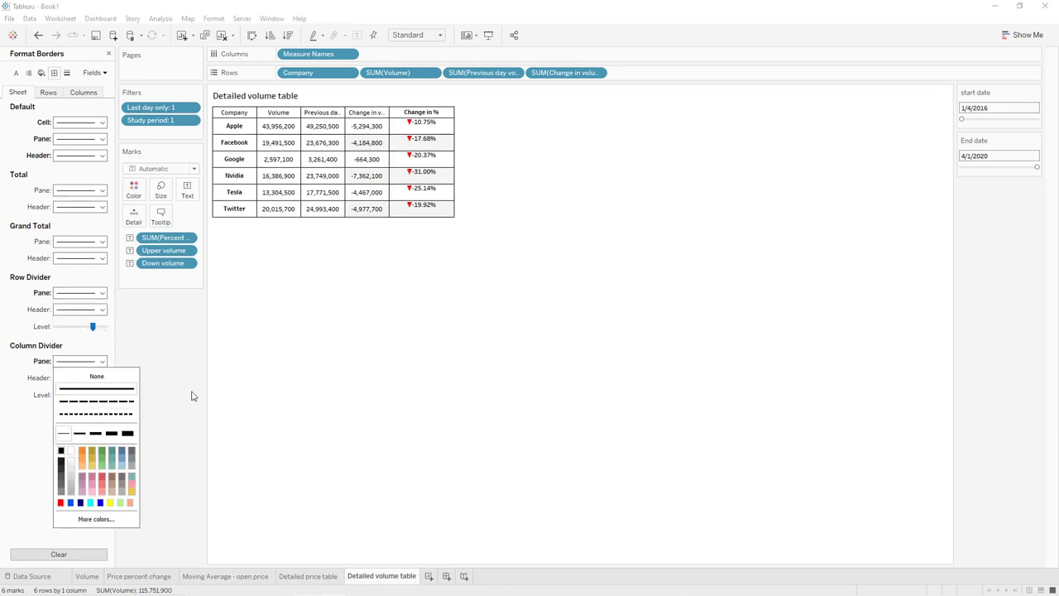
Step: Widen the Previous day volume and Change in volume columns until their full headers fit
left_click_drag(344, 130, 360, 130)
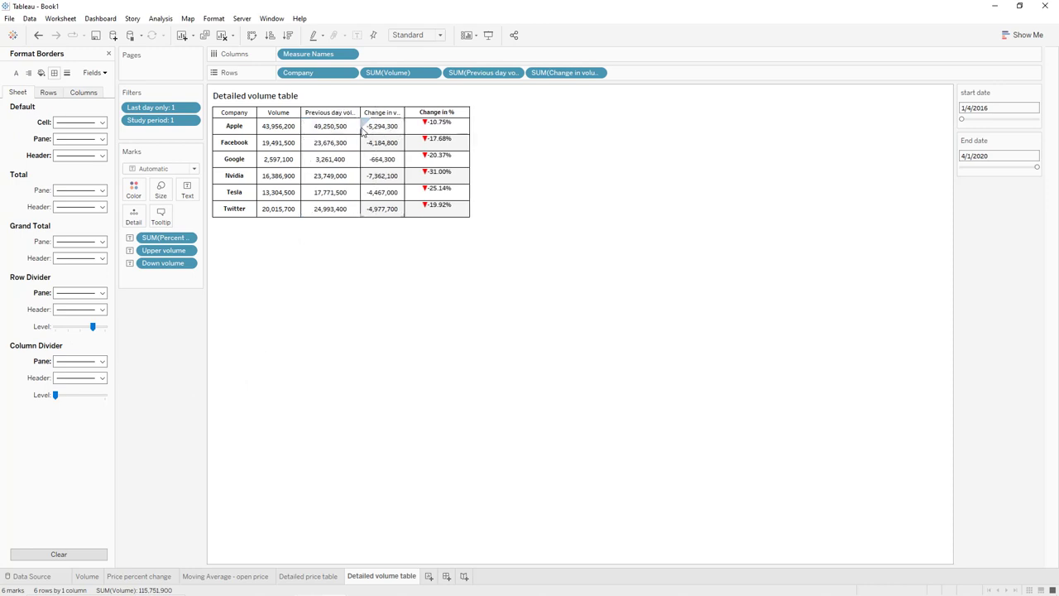
left_click(363, 130)
left_click_drag(361, 130, 374, 130)
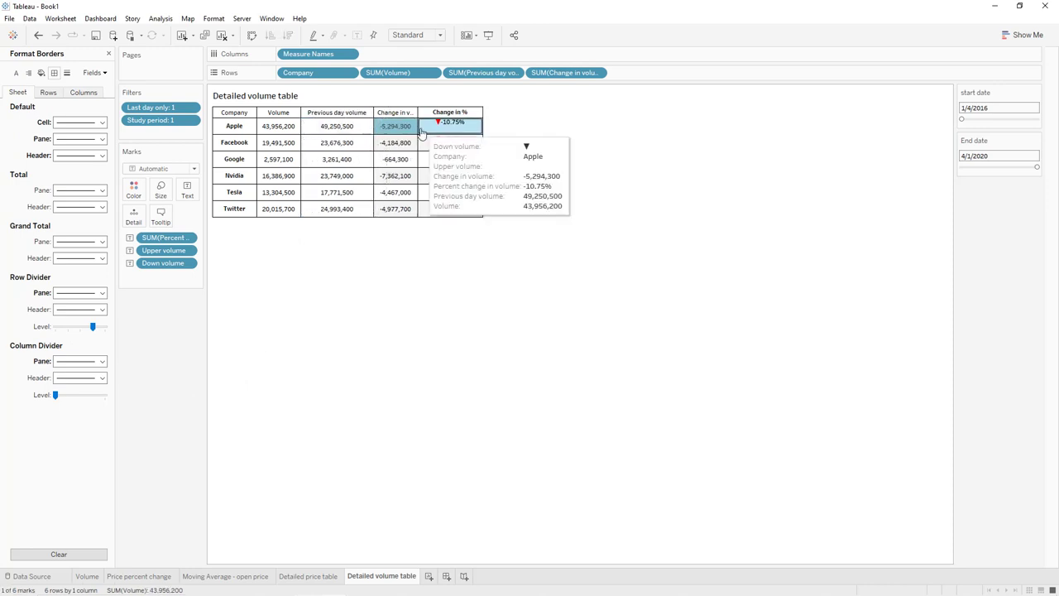
left_click_drag(418, 130, 427, 131)
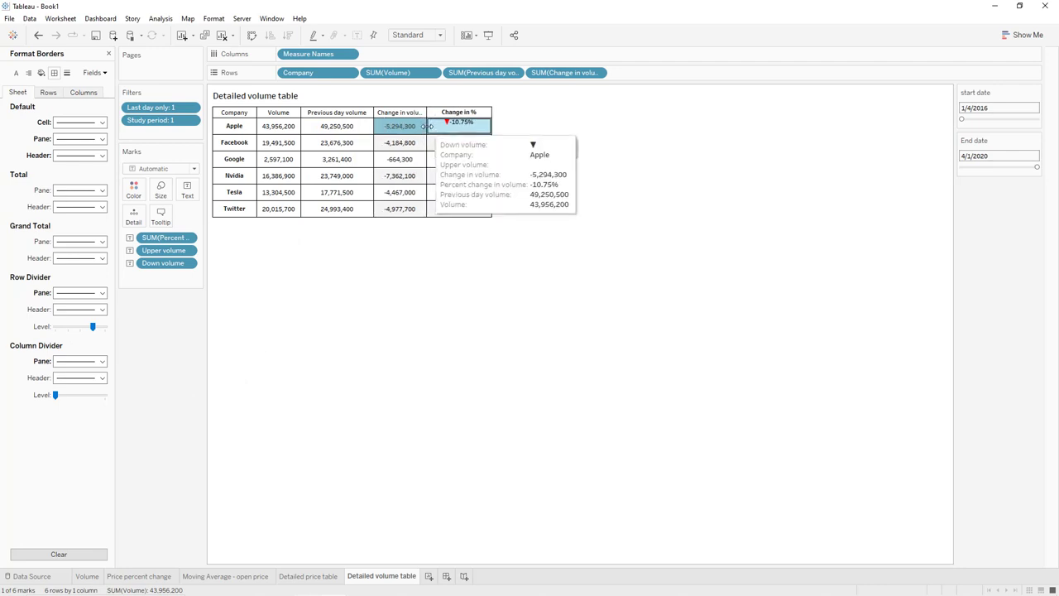
left_click_drag(427, 132, 444, 131)
left_click(529, 123)
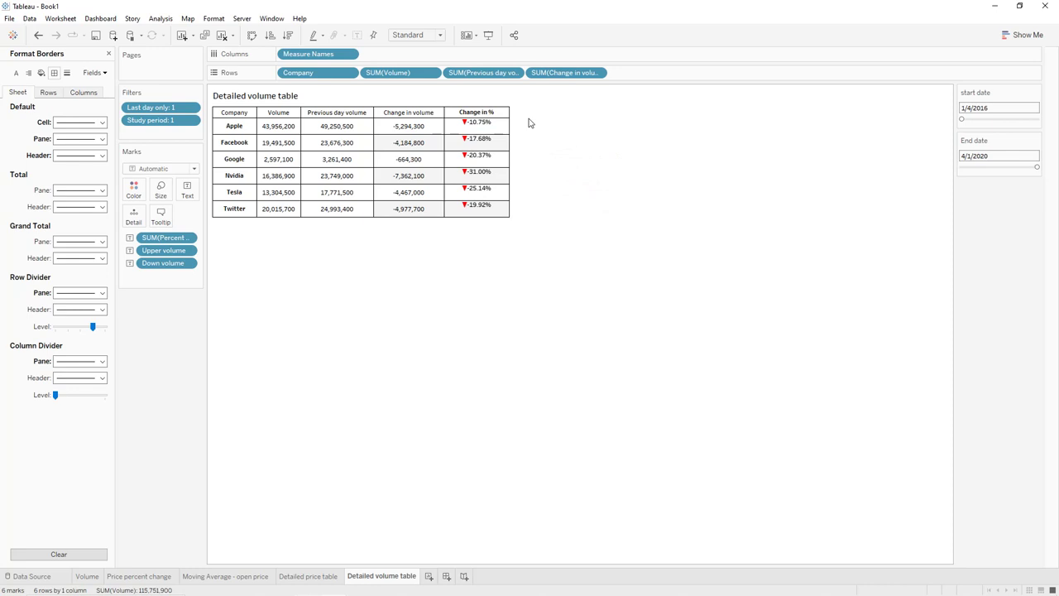
Step: Center the Detailed volume table worksheet title
double_click(364, 100)
left_click(364, 237)
left_click(419, 379)
left_click(346, 379)
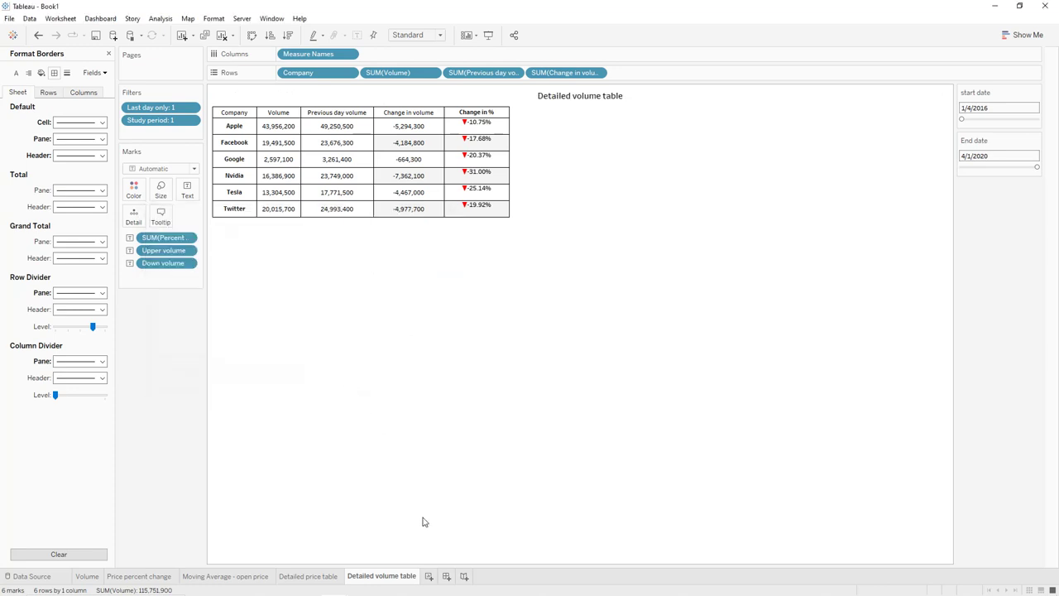
Step: Add a new worksheet and name it "Last day"
left_click(428, 576)
double_click(433, 577)
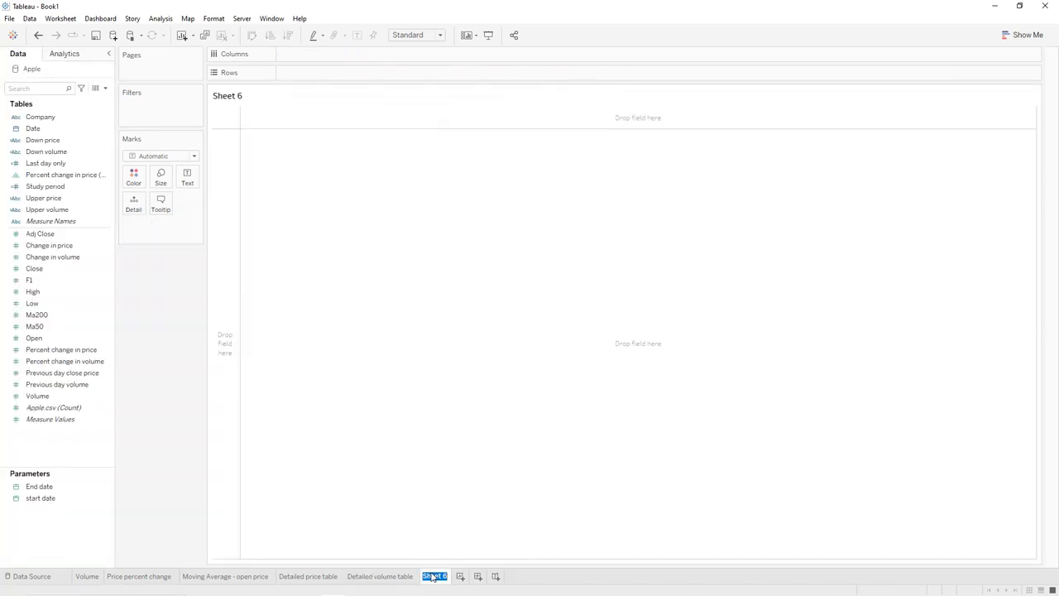
type("Last day")
key("ctrl+a")
key("Return")
Step: Create a calculated field named "Last day text" that returns the string "Last day:"
left_click(107, 91)
left_click(88, 98)
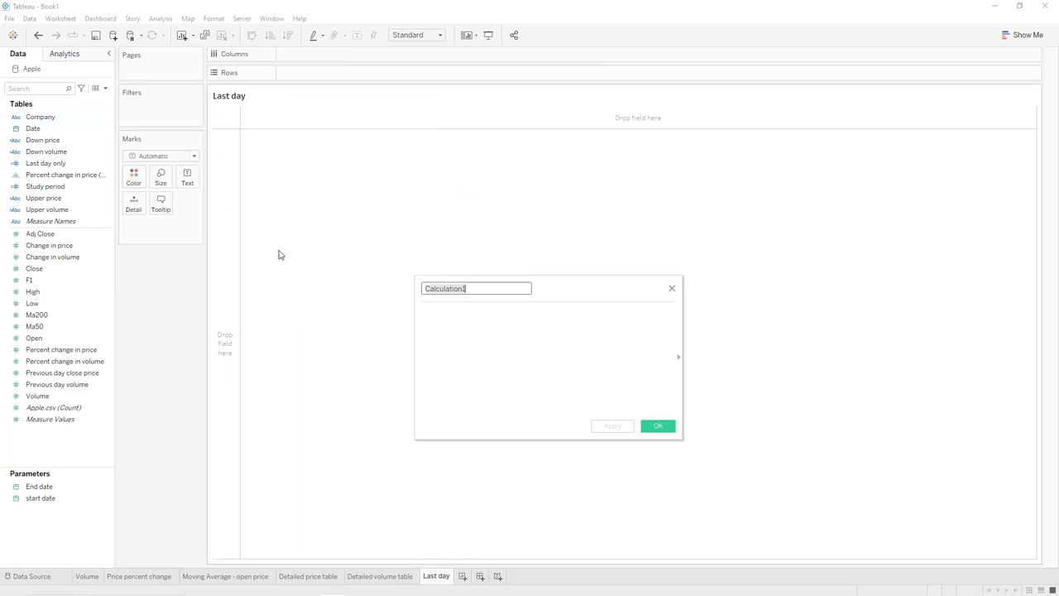
type("Last day text")
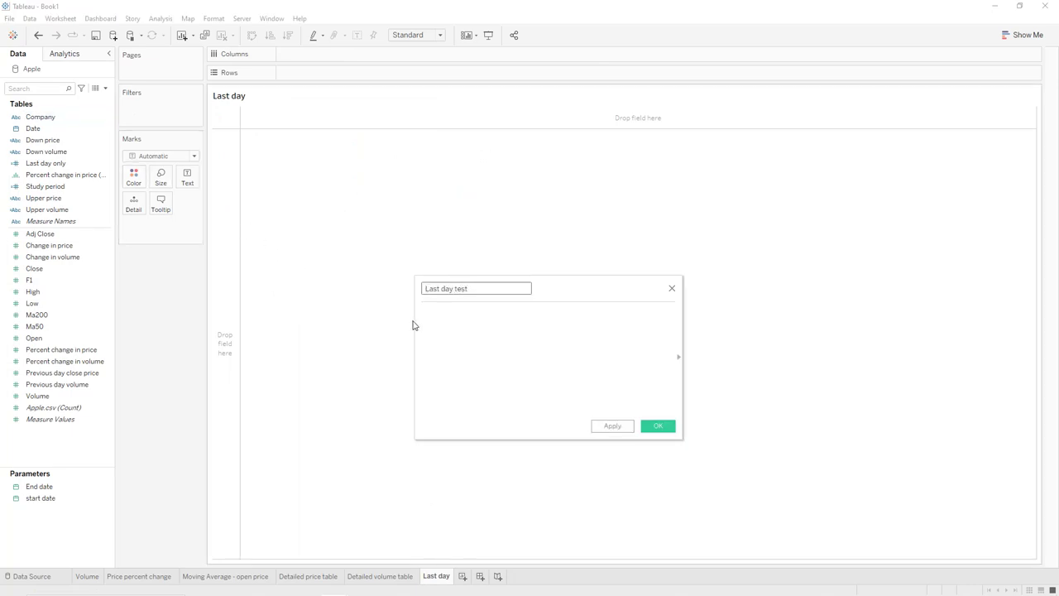
key("Tab")
type("\"Last day:\"")
left_click(657, 427)
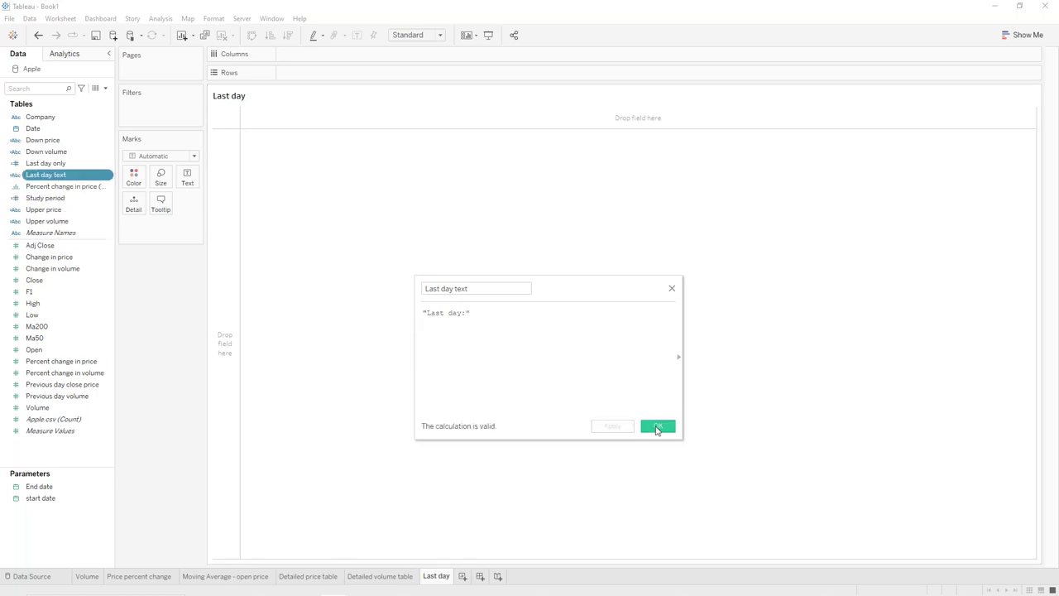
Step: Create a calculated field named "Last day" with the formula Max([End date])
left_click(105, 88)
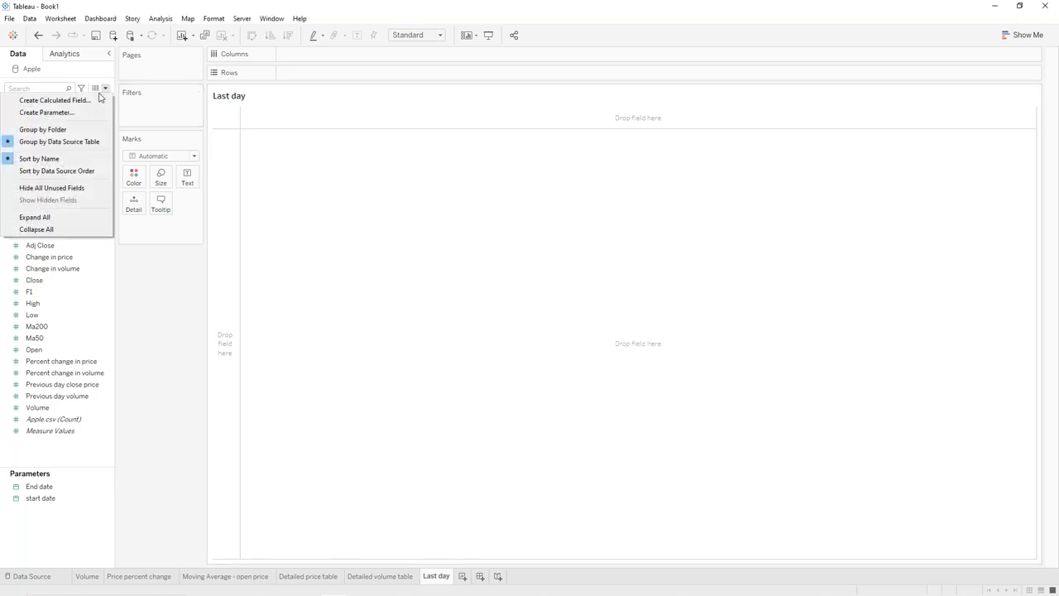
left_click(92, 100)
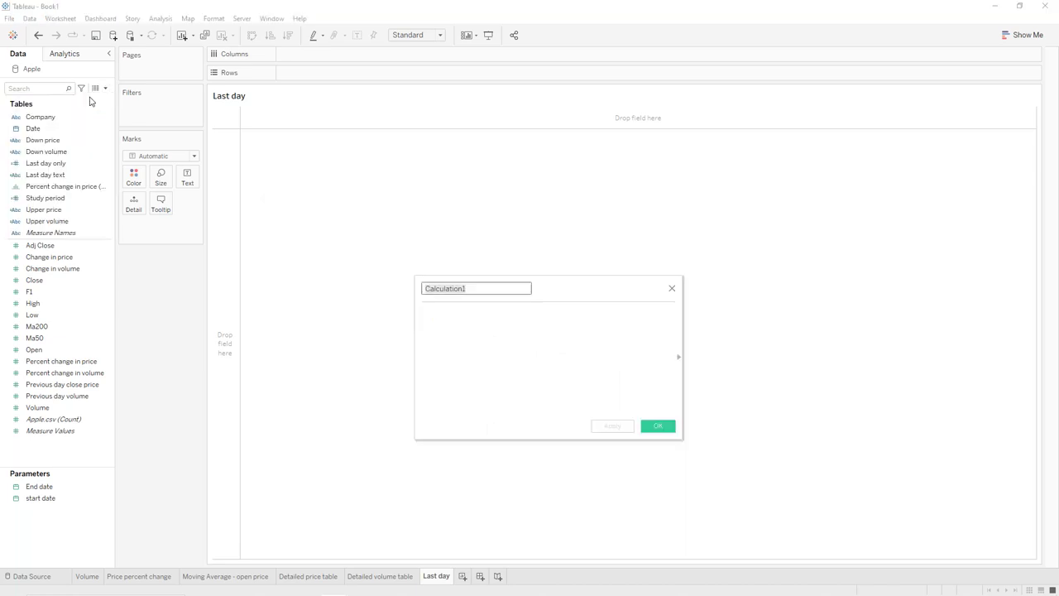
type("Last day")
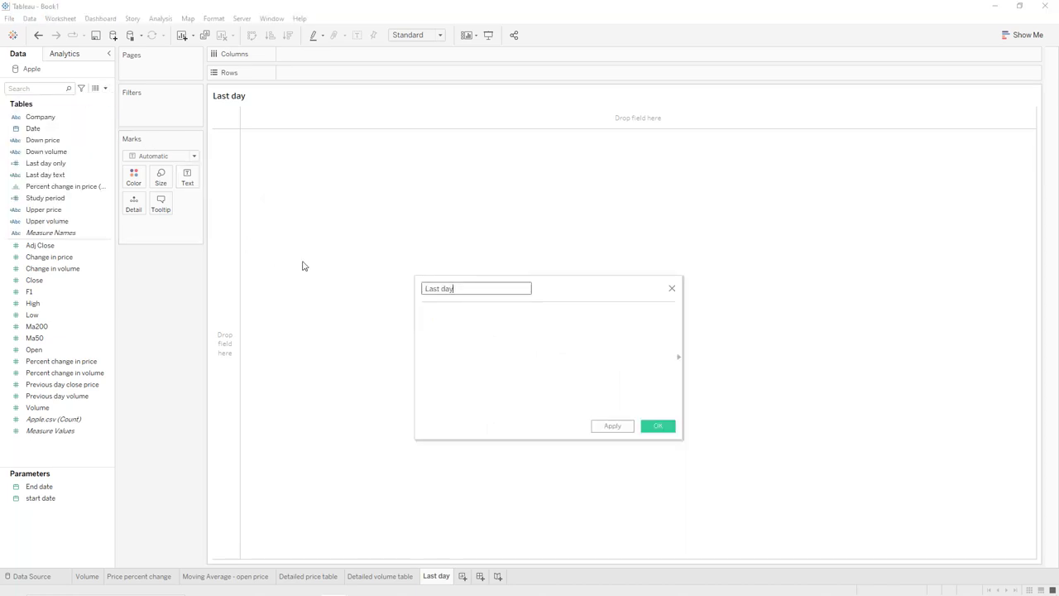
left_click(431, 315)
type("MAX(")
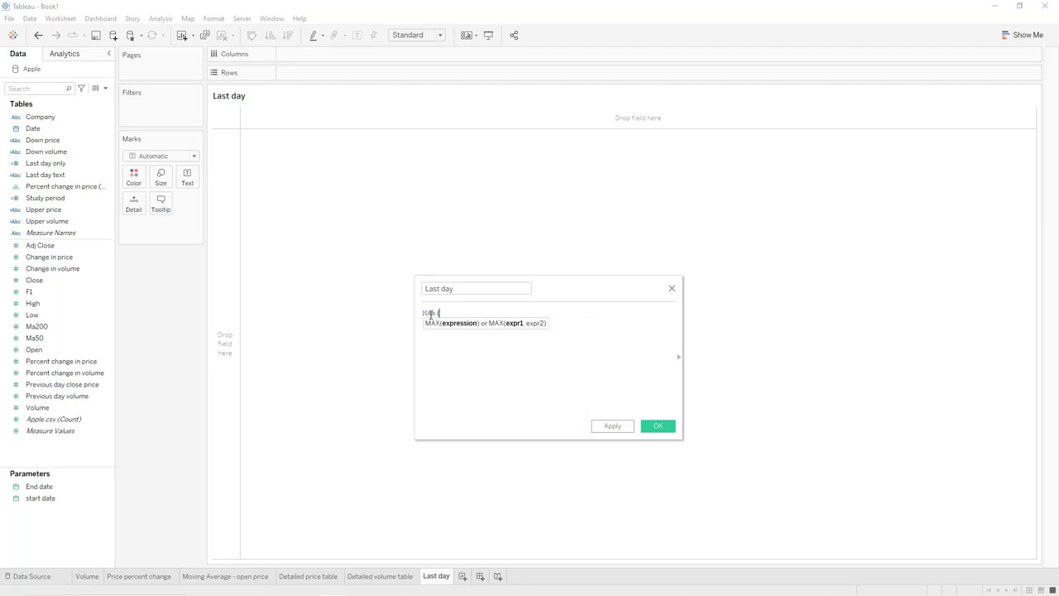
type("end")
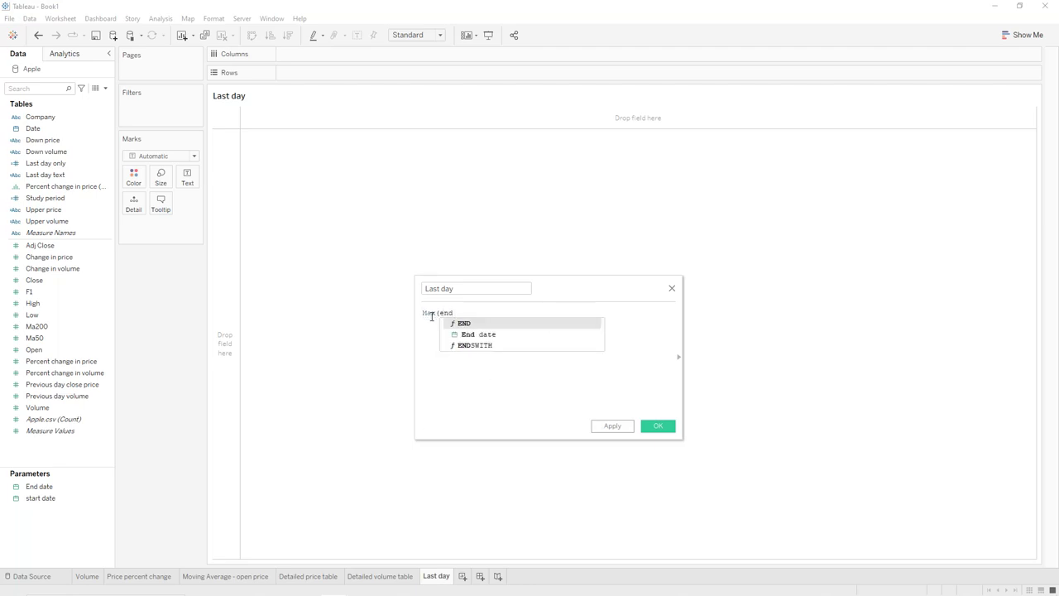
left_click(494, 334)
type(")")
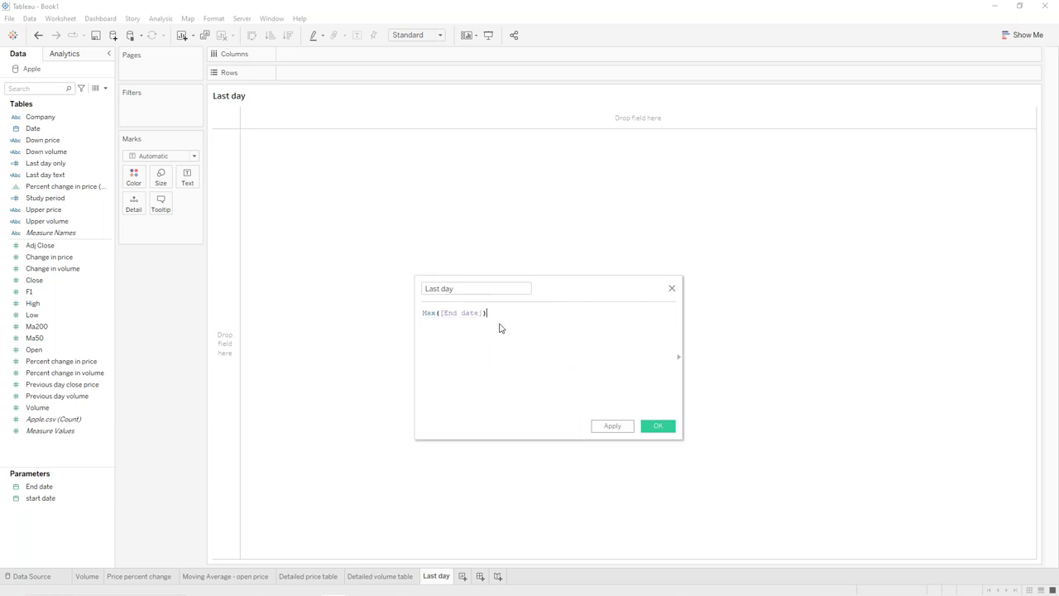
left_click(613, 426)
left_click(658, 425)
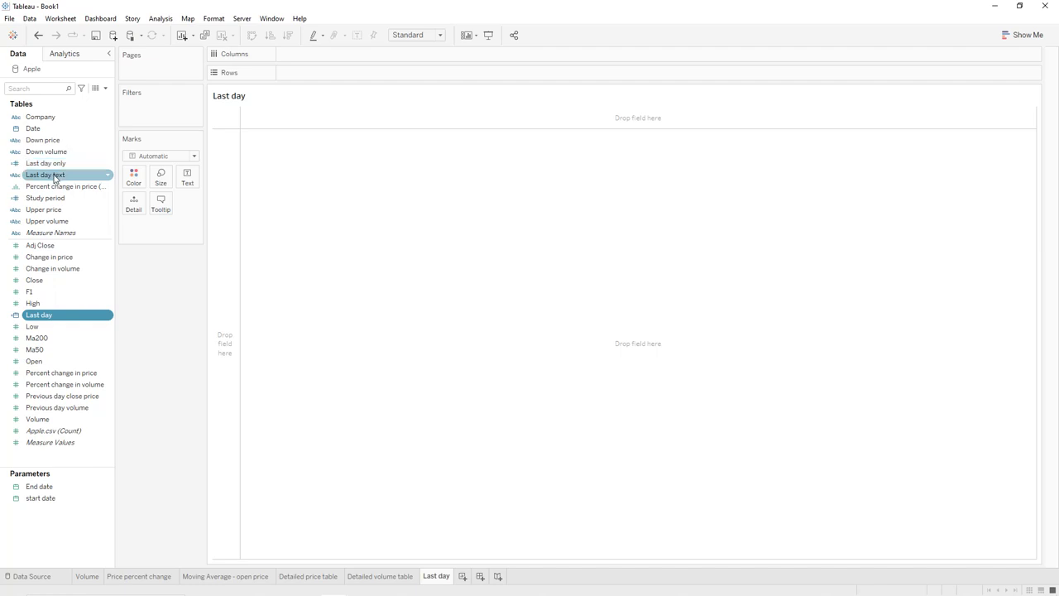
Step: Show the Last day text and Last day fields as text marks, and hide the sheet title
left_click_drag(54, 177, 188, 178)
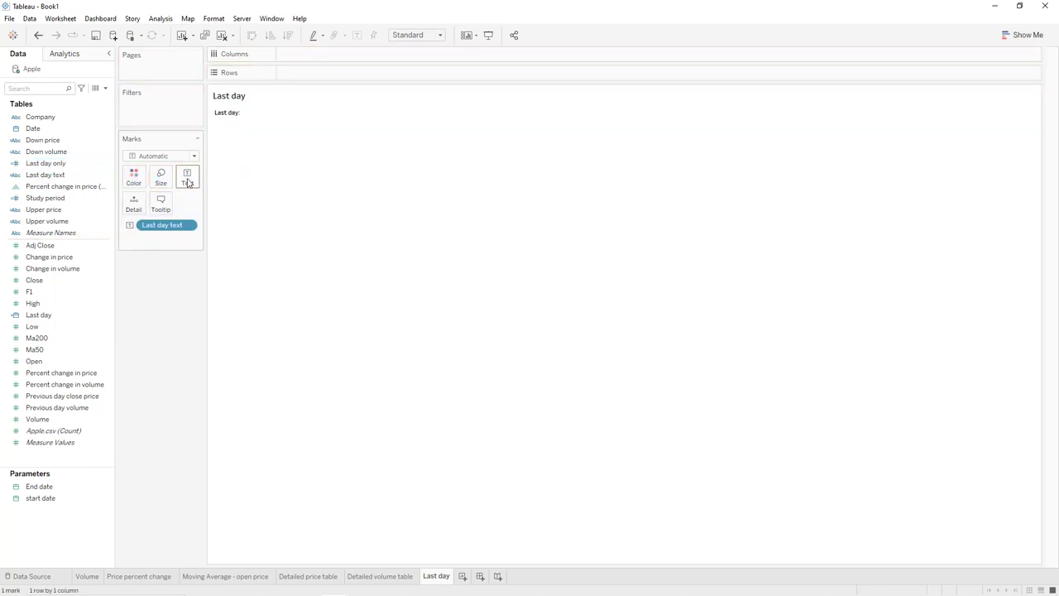
left_click(71, 270)
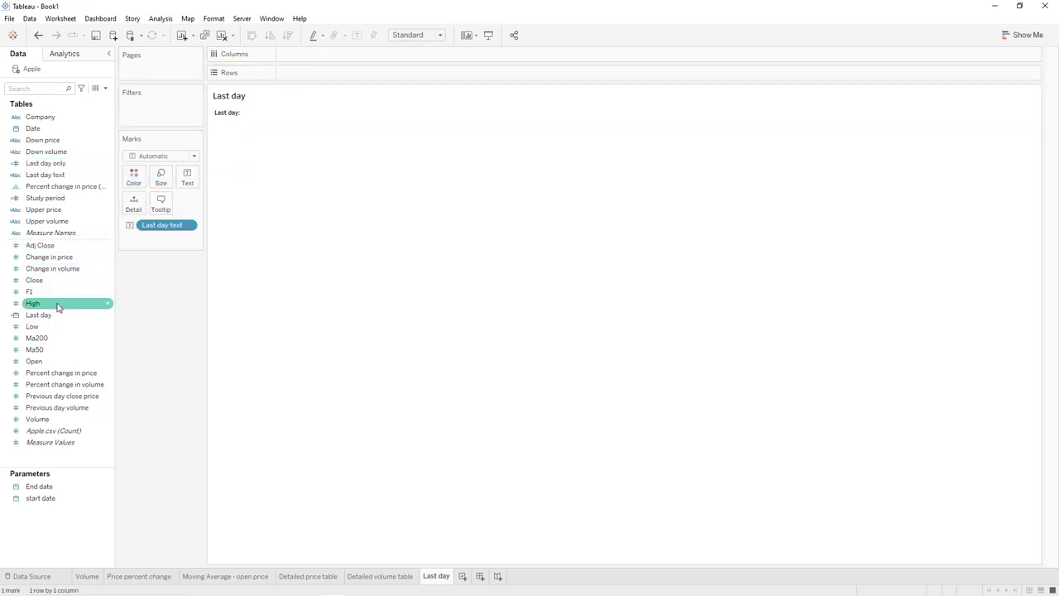
left_click_drag(56, 319, 188, 189)
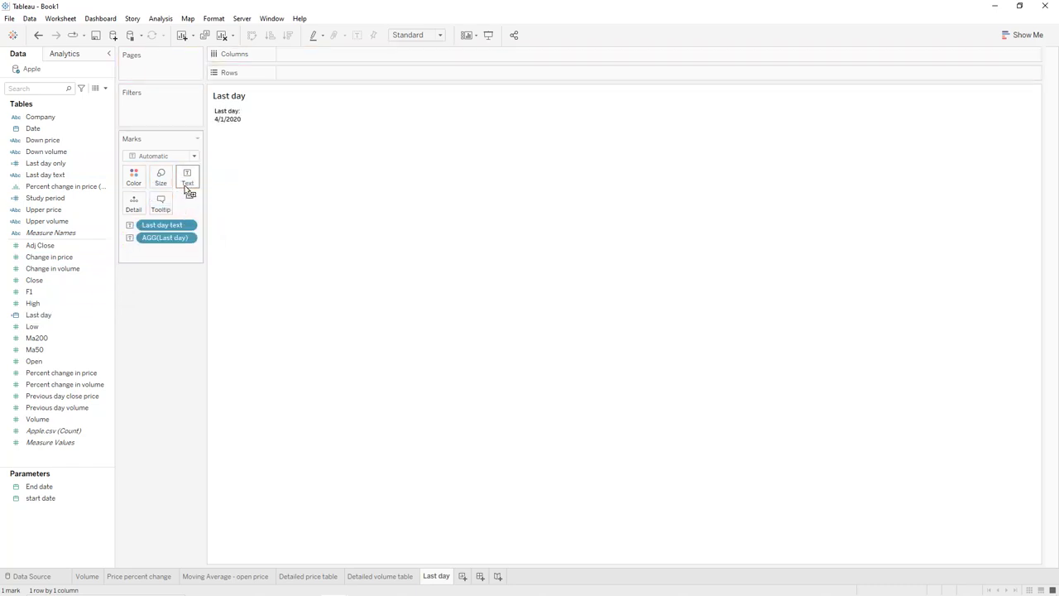
right_click(224, 100)
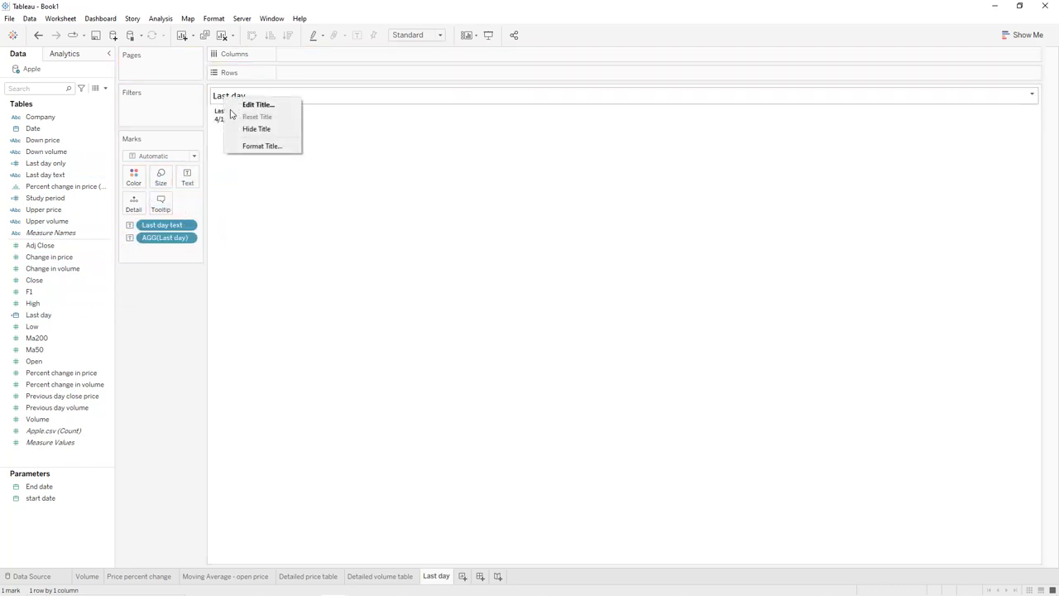
left_click(249, 129)
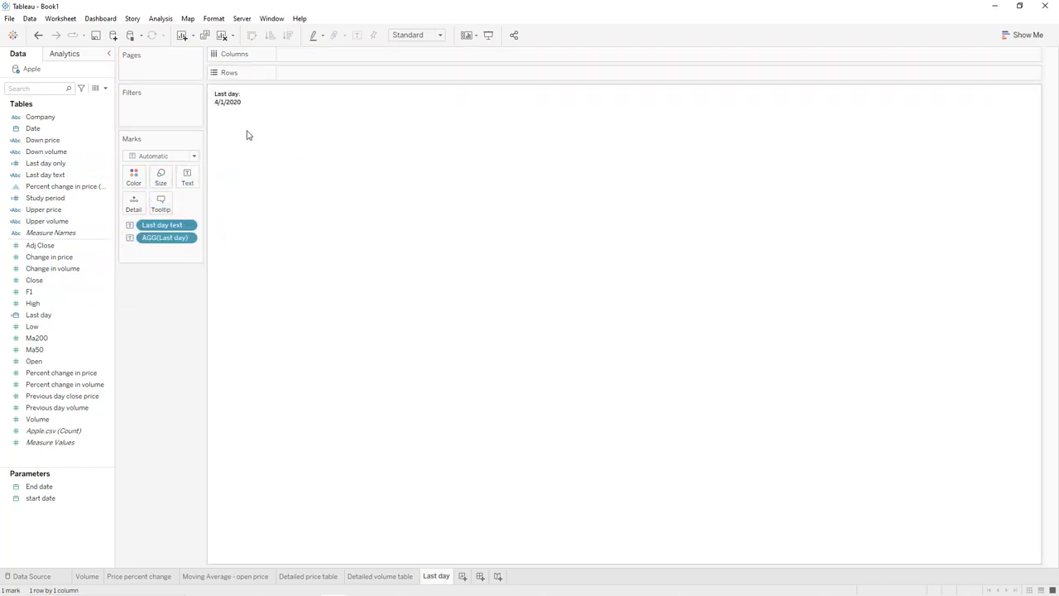
Step: Format the Last day date in the pane as "Wednesday, March 14, 2001" and widen the cell to fit it
left_click(189, 238)
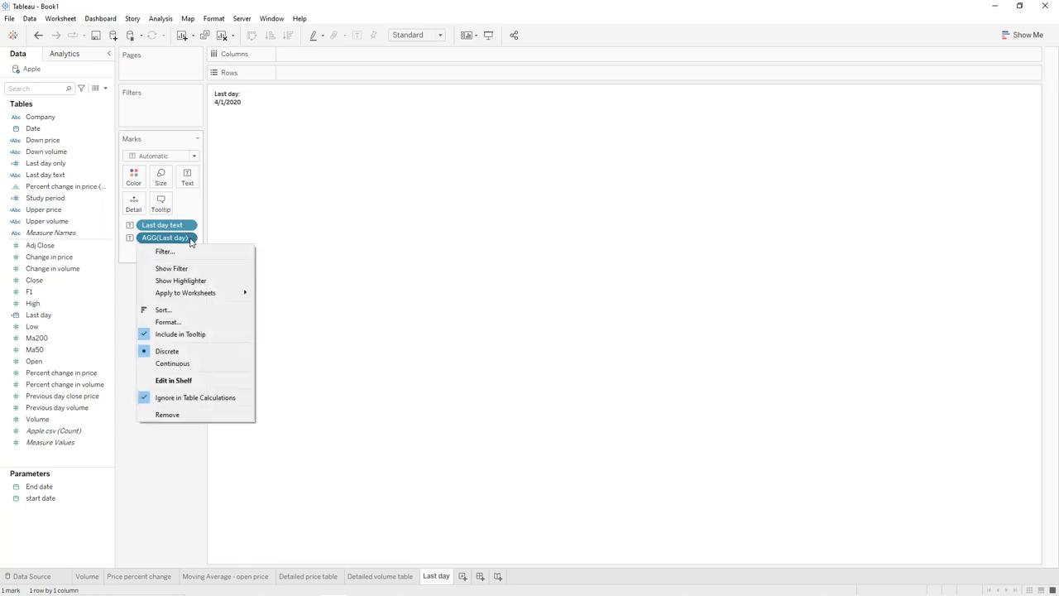
left_click(175, 317)
left_click(49, 93)
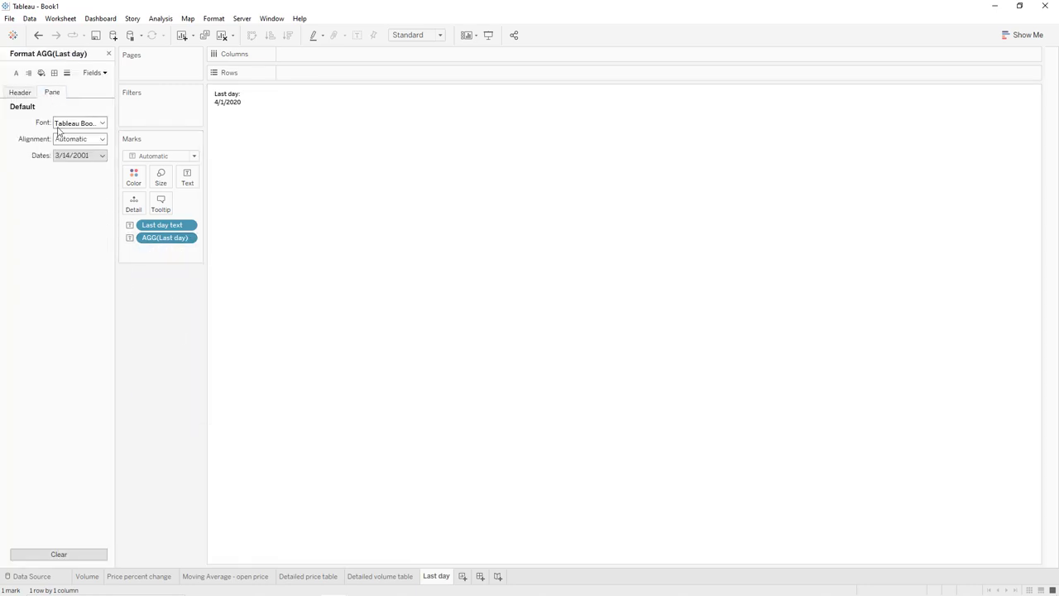
left_click(72, 157)
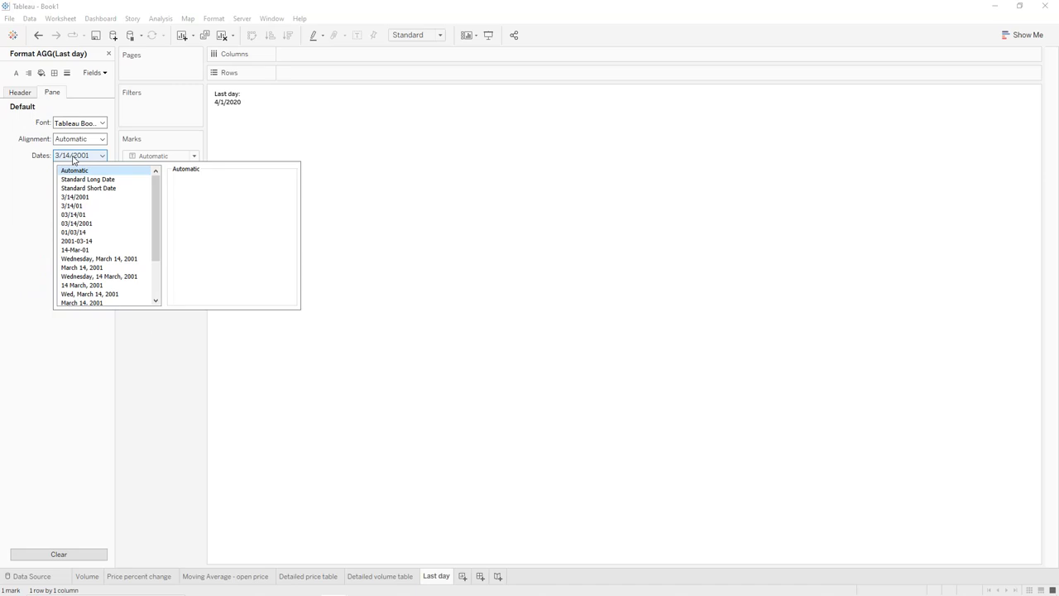
left_click(81, 259)
left_click(187, 246)
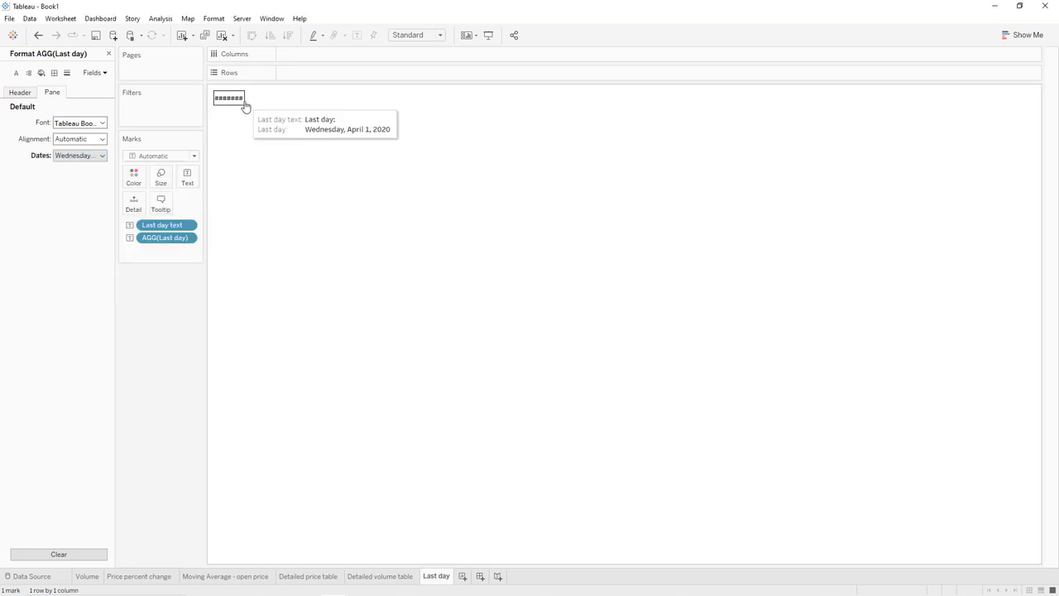
left_click_drag(246, 102, 294, 110)
left_click_drag(304, 110, 303, 116)
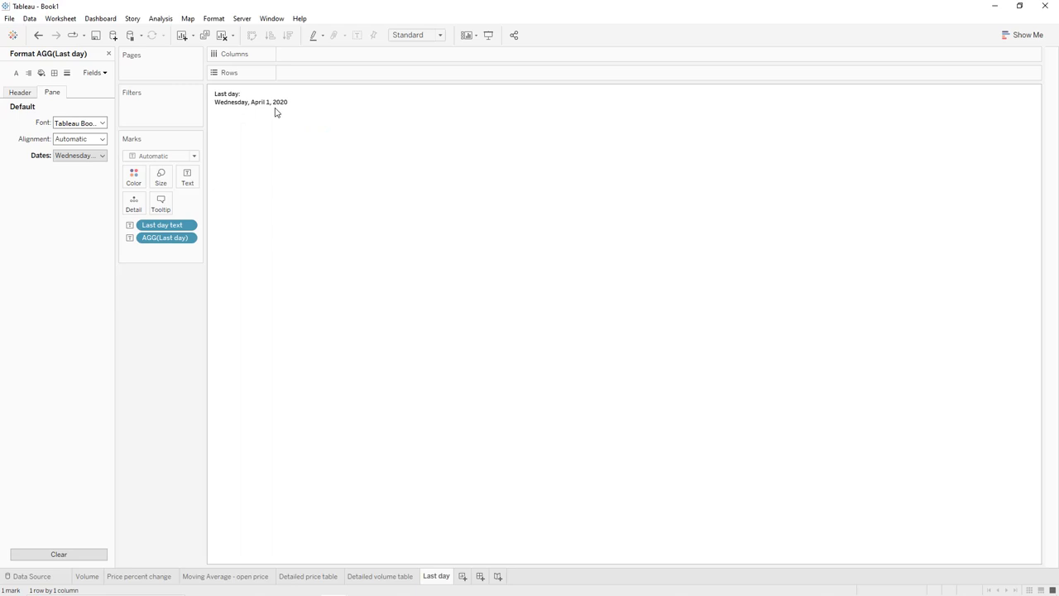
Step: Center the sheet's default pane alignment horizontally
mouse_move(231, 106)
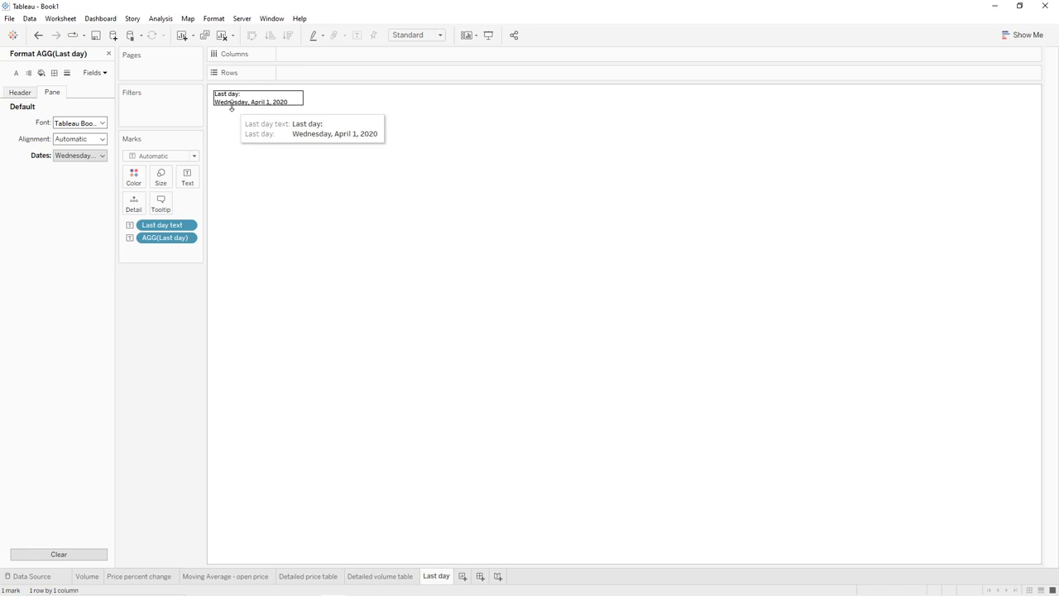
left_click(29, 73)
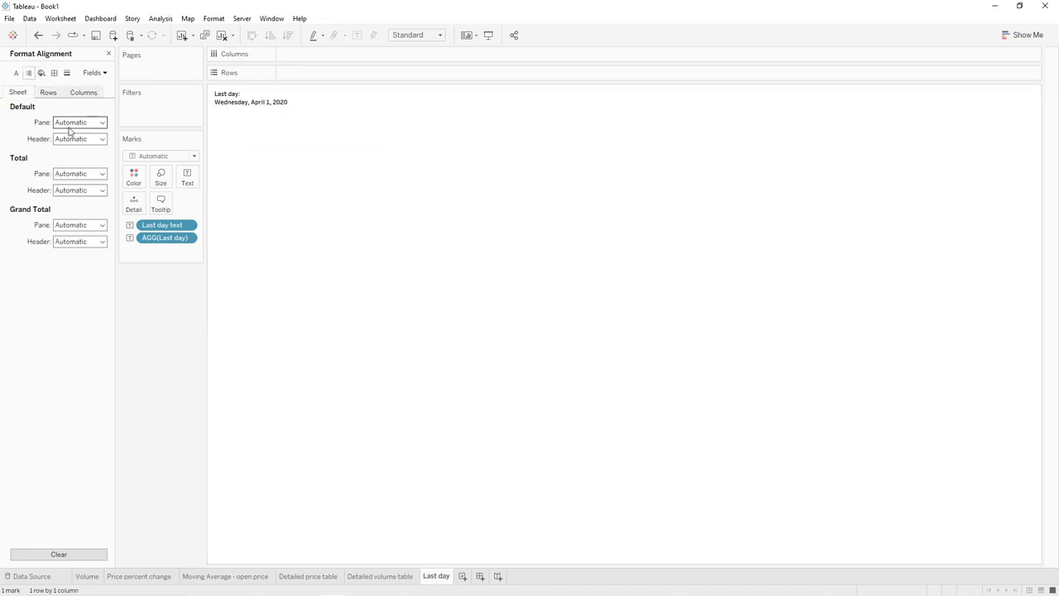
left_click(75, 122)
left_click(81, 165)
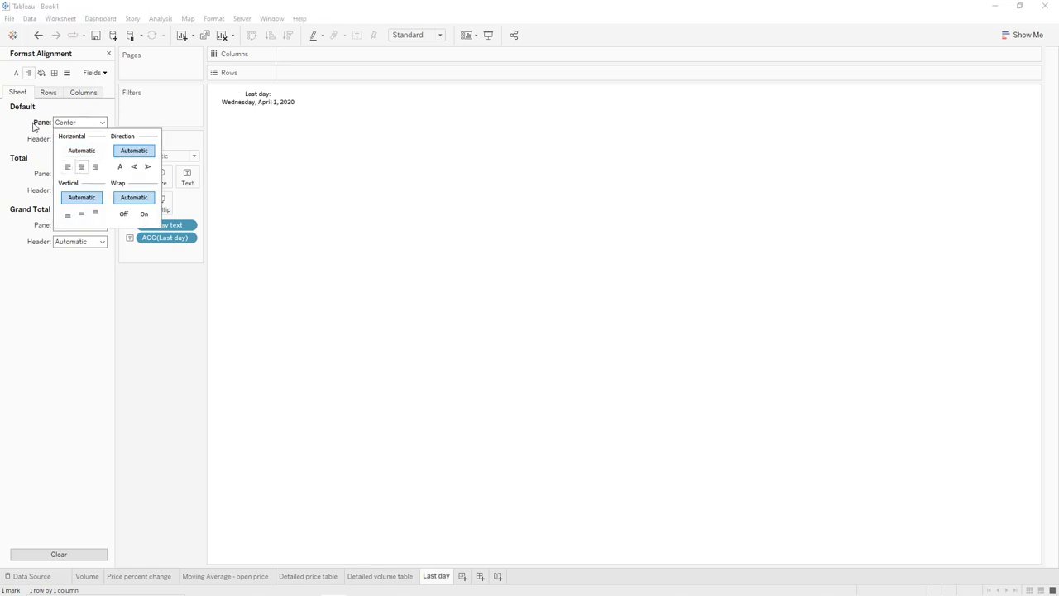
Step: Set the font size of both the Last day text and AGG(Last day) label lines to 9
left_click(188, 178)
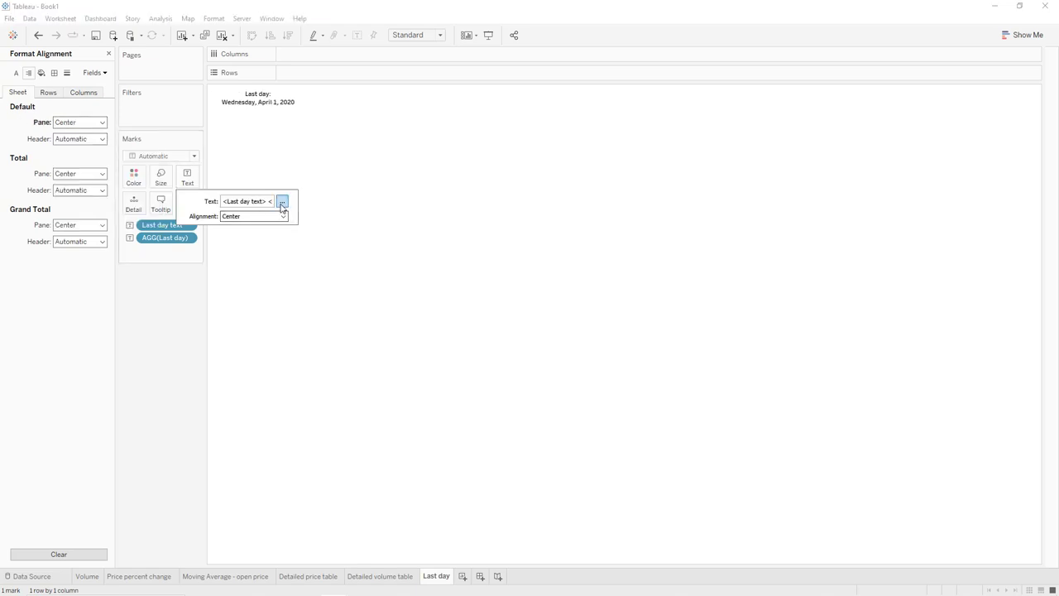
left_click(281, 201)
left_click_drag(554, 264, 516, 268)
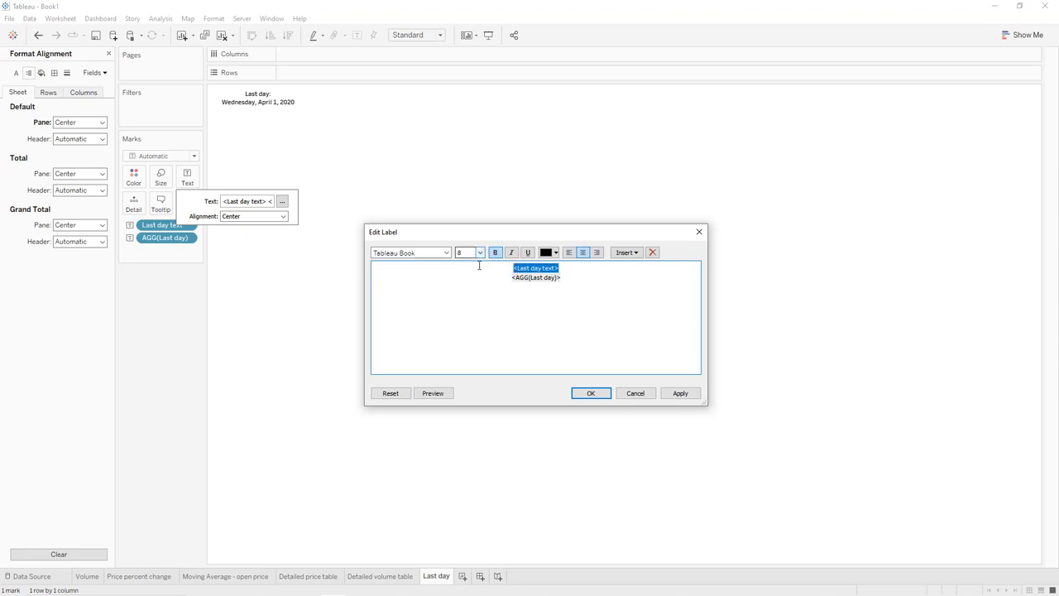
left_click(480, 252)
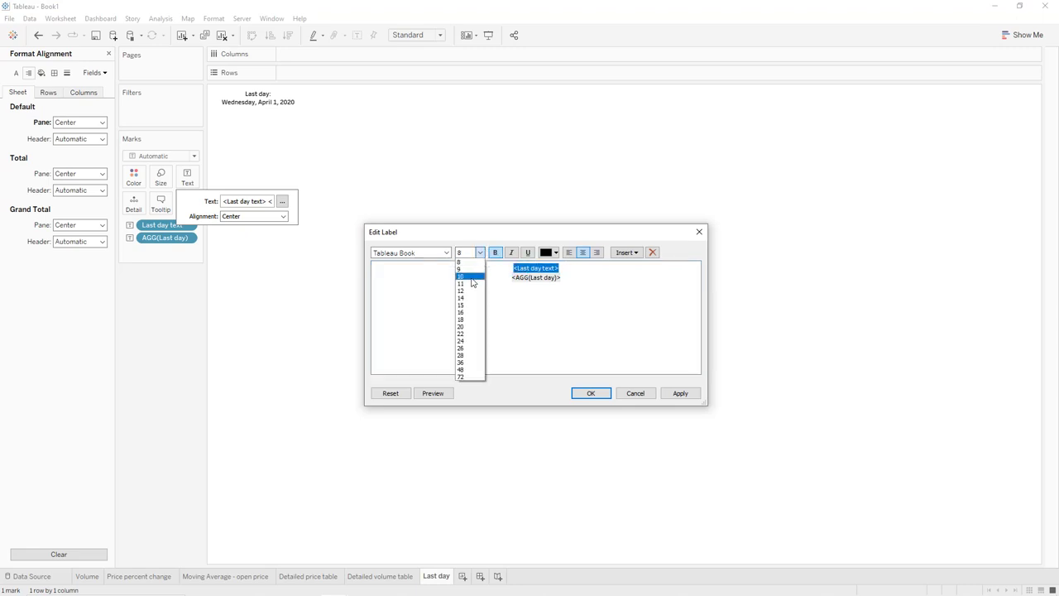
left_click(469, 269)
left_click_drag(564, 279, 513, 279)
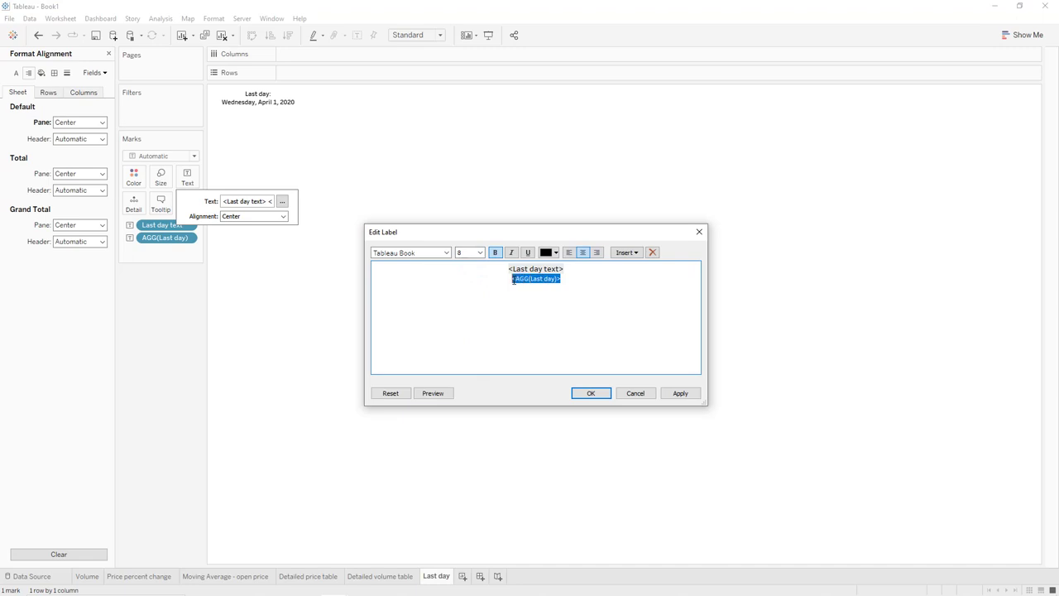
left_click(480, 252)
left_click(468, 269)
left_click(679, 394)
left_click(590, 394)
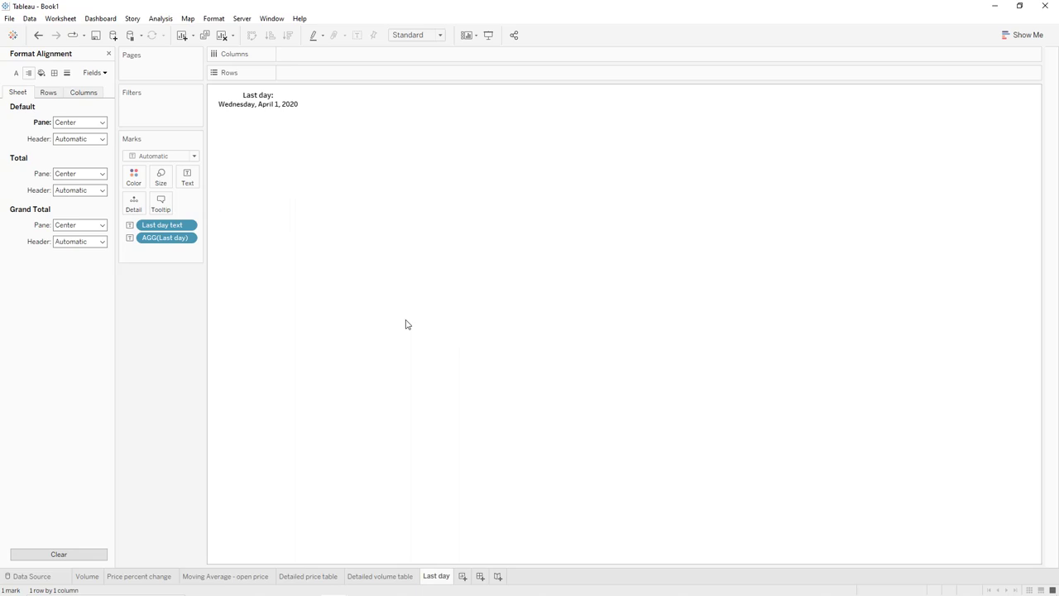
Step: Duplicate the Last day worksheet, rename the copy "Last day total volume" and copy that name
right_click(440, 578)
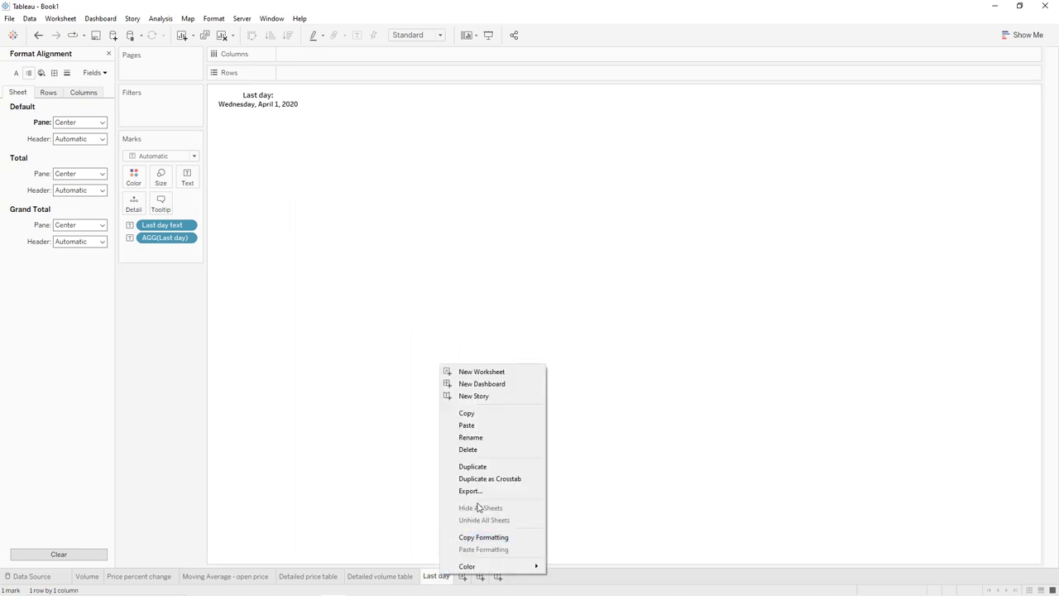
left_click(473, 466)
double_click(480, 576)
mouse_move(479, 575)
type("Last day")
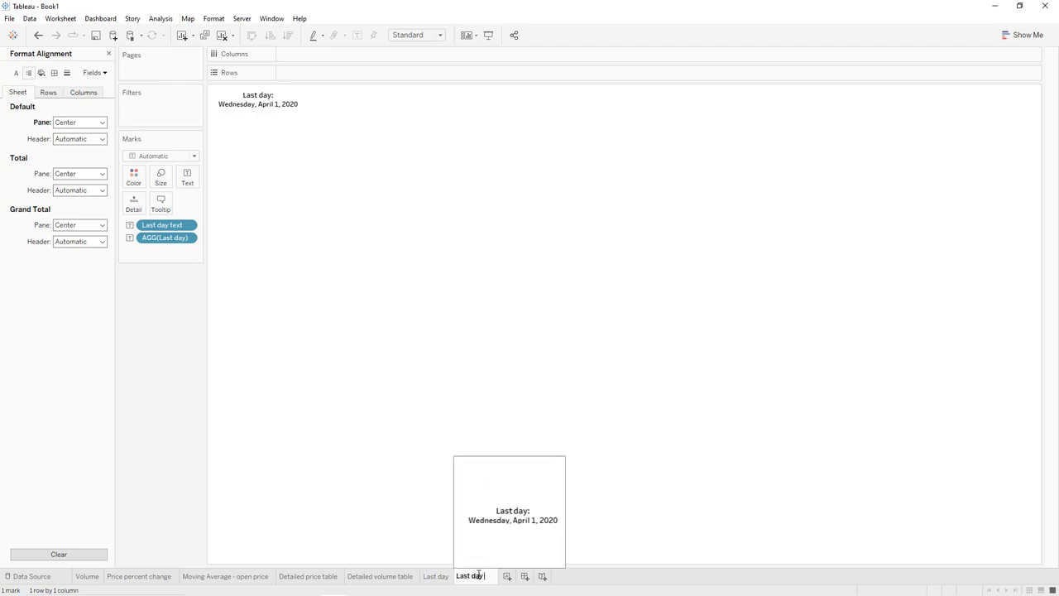
type(" total volume")
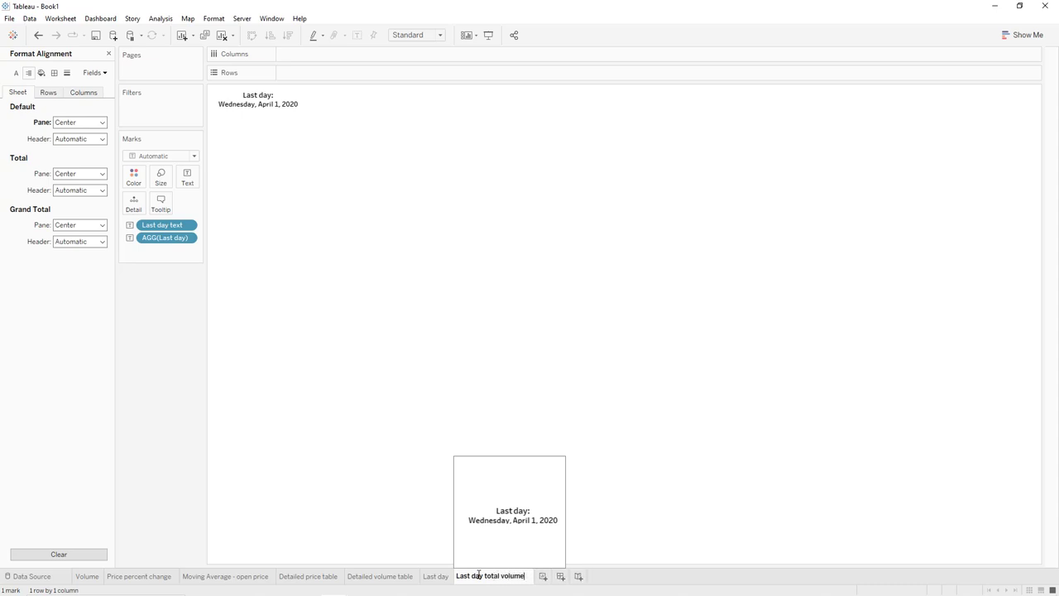
key("ctrl+a")
key("ctrl+c")
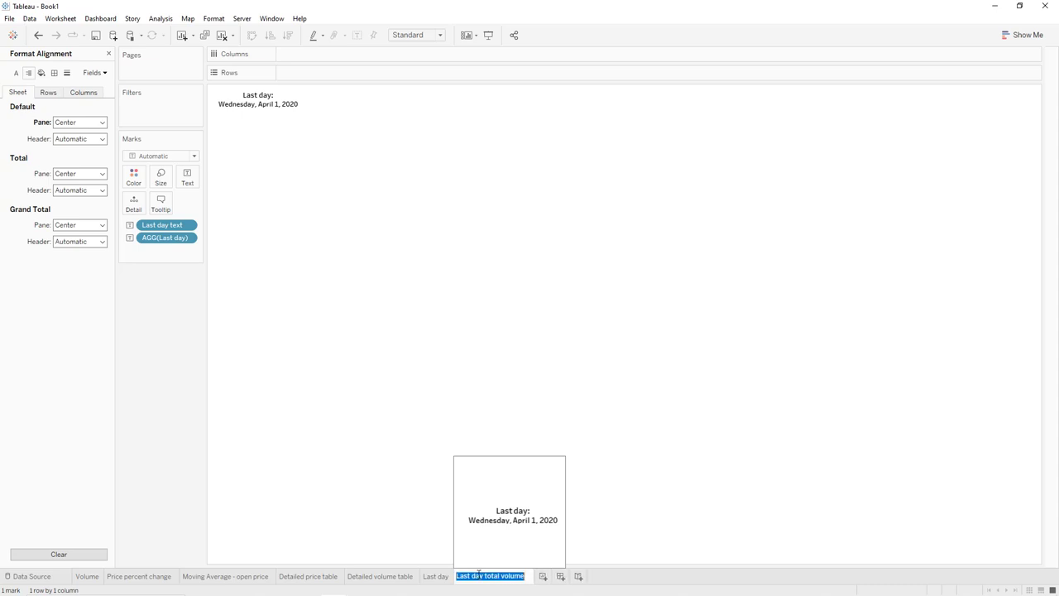
key("Return")
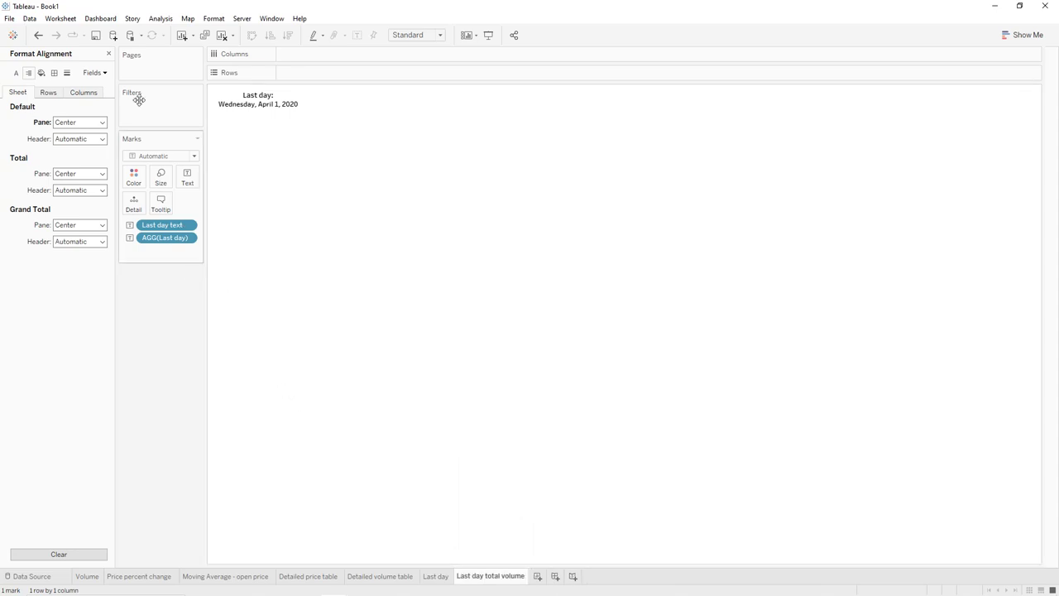
Step: Create a calculated field named "Last day total volume" containing the text "Last day total volume:"
left_click(108, 53)
left_click(105, 88)
left_click(104, 100)
key("ctrl+v")
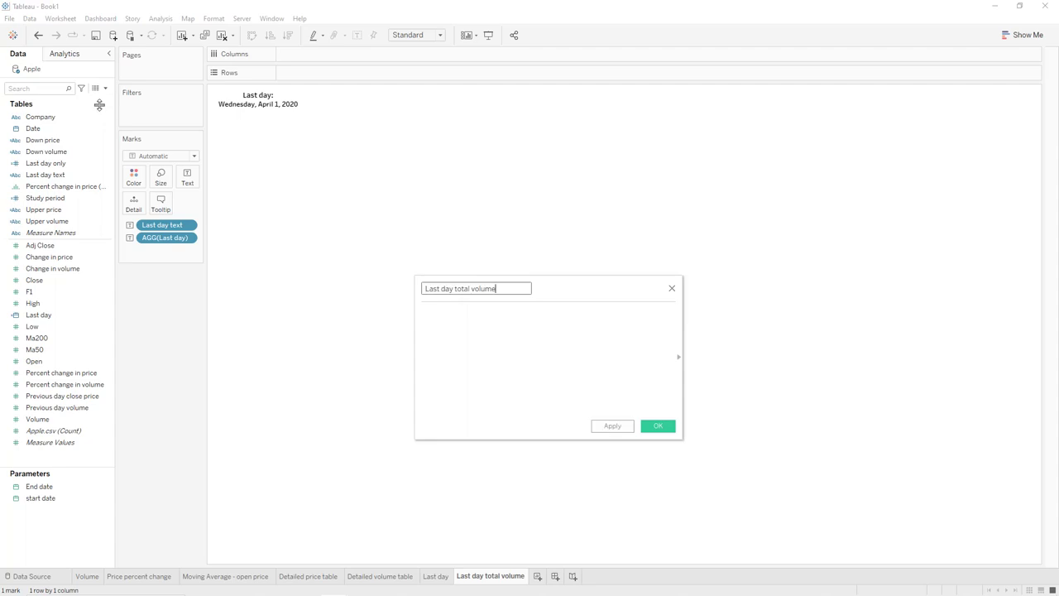
left_click(450, 313)
type("\"")
key("ctrl+v")
type(":\"")
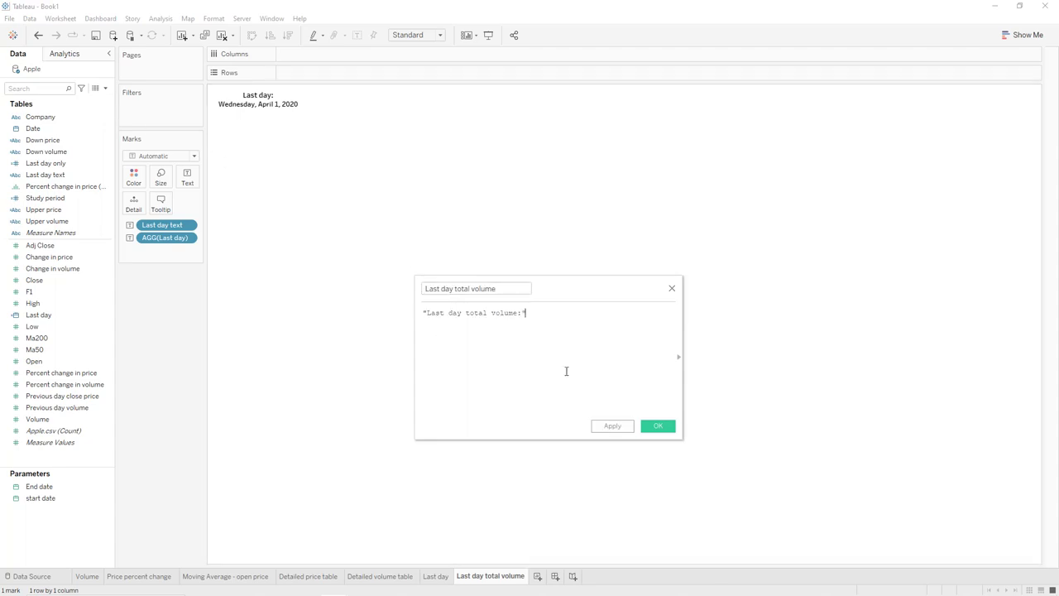
left_click(657, 426)
Step: Remove the Last day text and AGG(Last day) marks and put the Last day total volume field on the text label
left_click_drag(58, 186, 159, 279)
left_click_drag(163, 227, 163, 287)
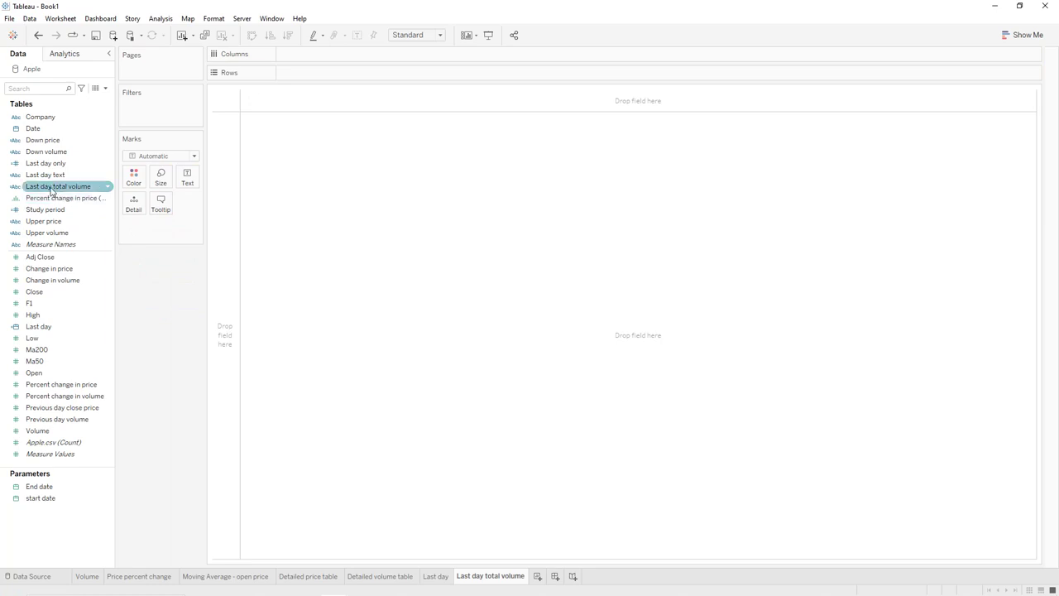
left_click_drag(52, 189, 185, 179)
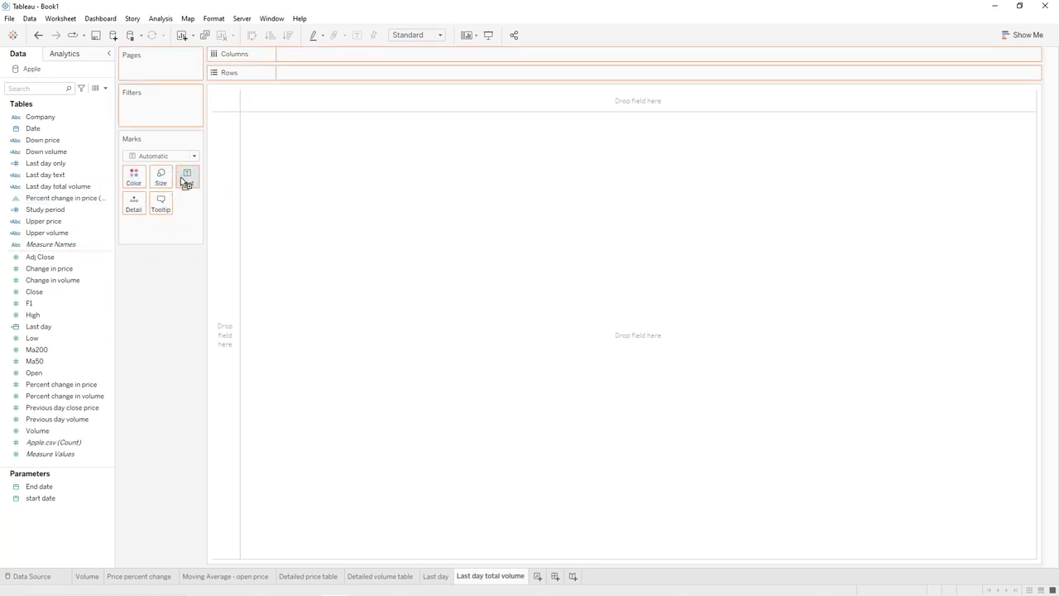
Step: Filter the sheet to Last day only value 1 and add the Volume measure to the text label
left_click_drag(48, 168, 152, 110)
left_click(425, 230)
left_click(626, 439)
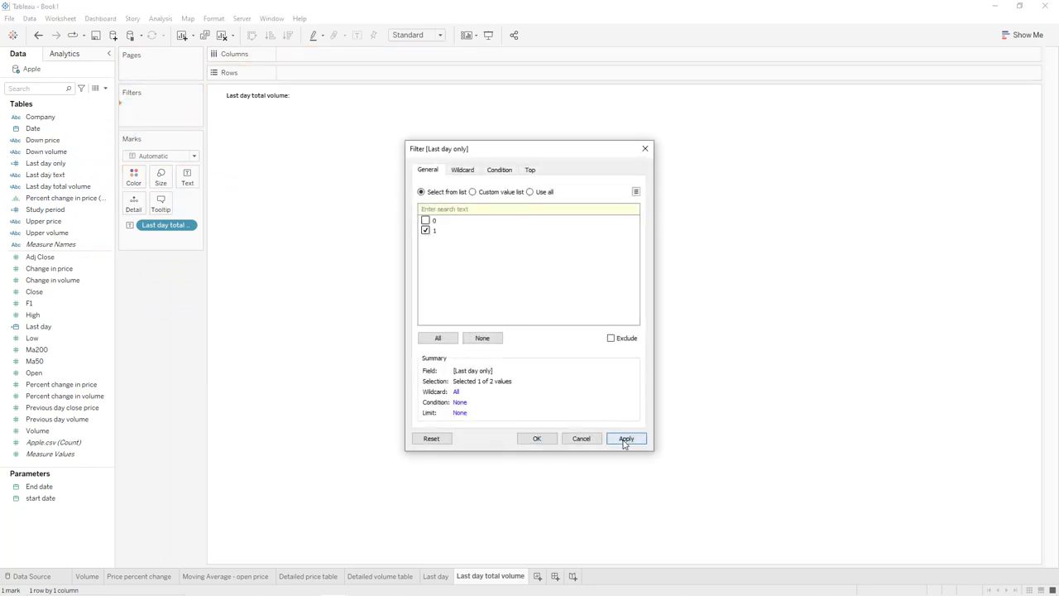
left_click(537, 439)
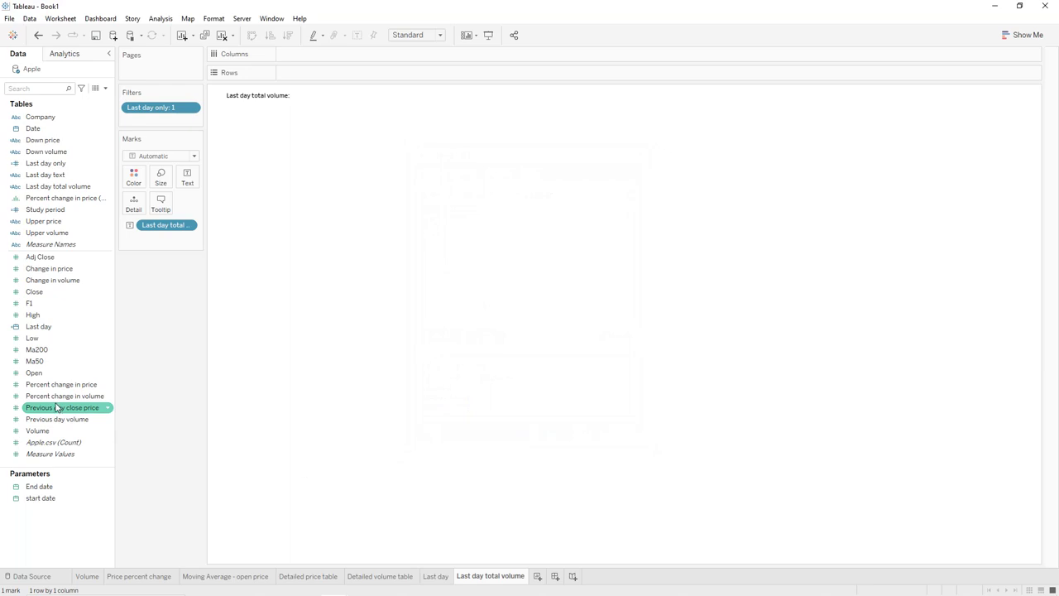
left_click_drag(37, 430, 187, 184)
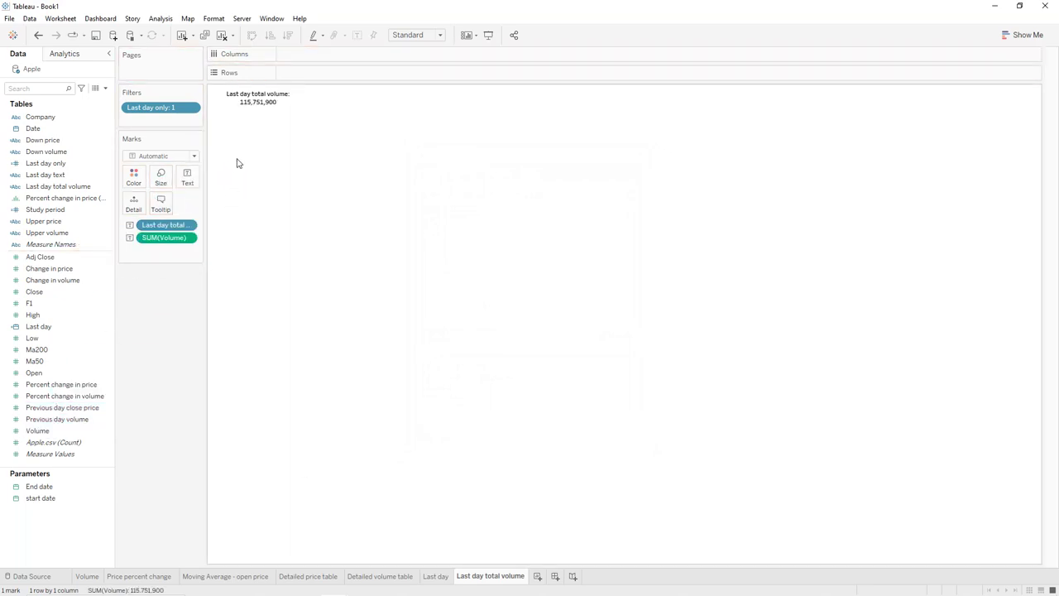
Step: Set the font size of both the Last day total volume and SUM(Volume) label lines to 9
left_click(188, 177)
left_click(283, 201)
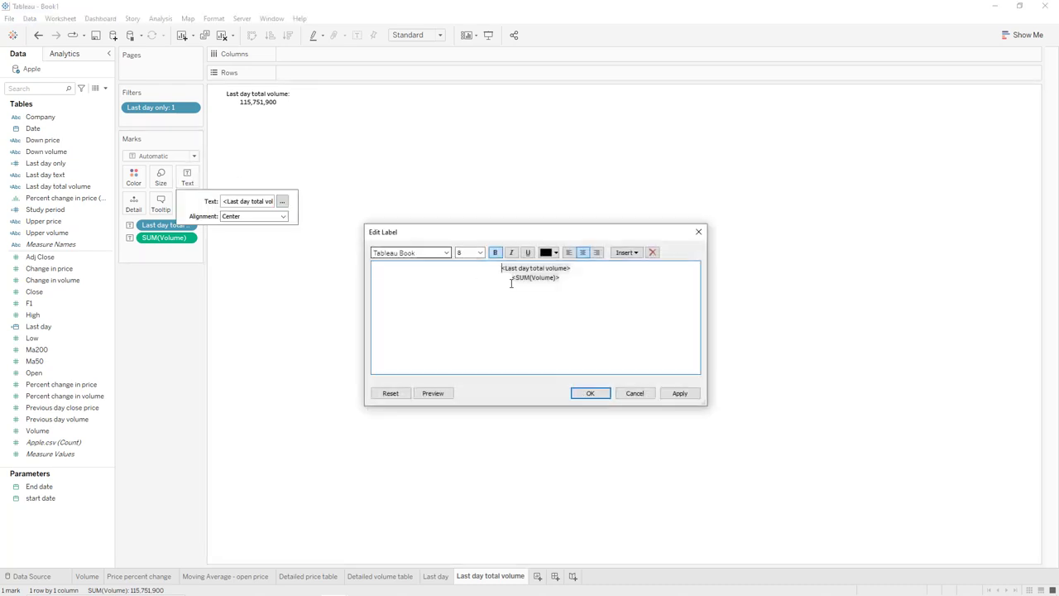
left_click_drag(571, 269, 505, 269)
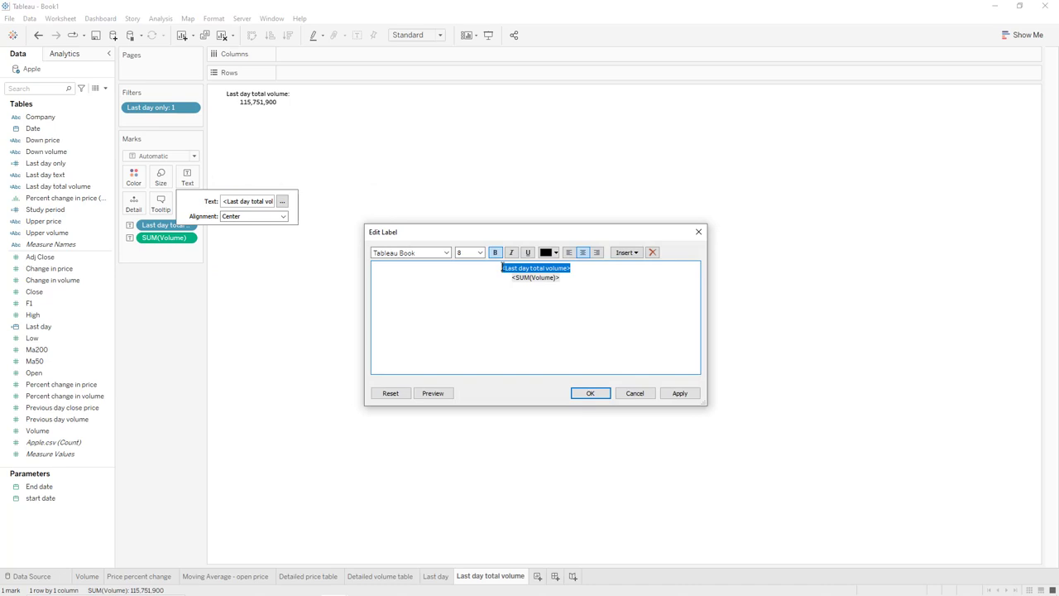
left_click(480, 253)
left_click(482, 280)
left_click_drag(566, 278, 512, 279)
left_click(481, 252)
left_click(482, 270)
left_click(680, 394)
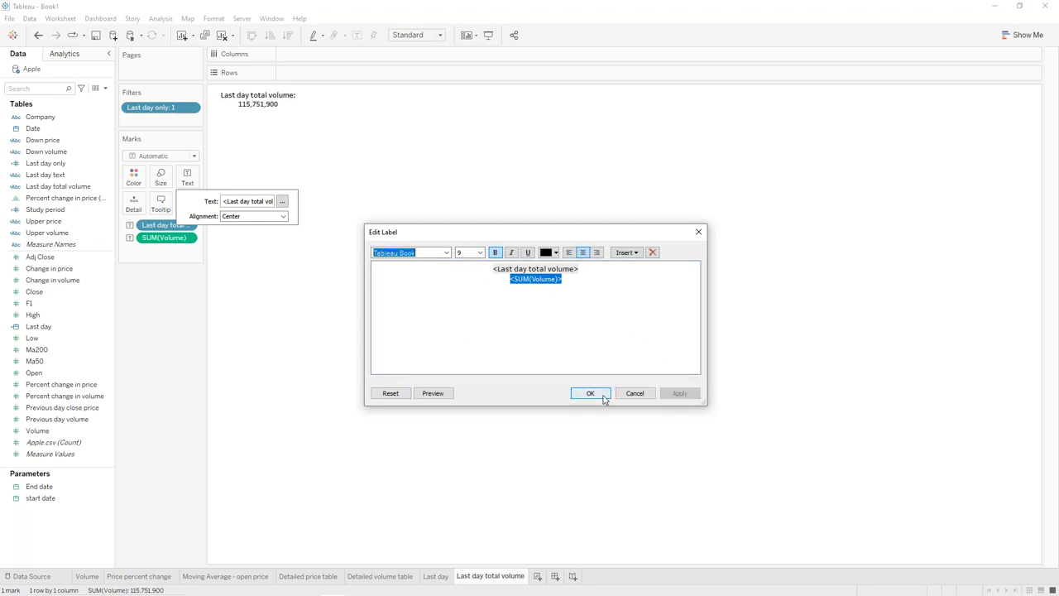
left_click(590, 394)
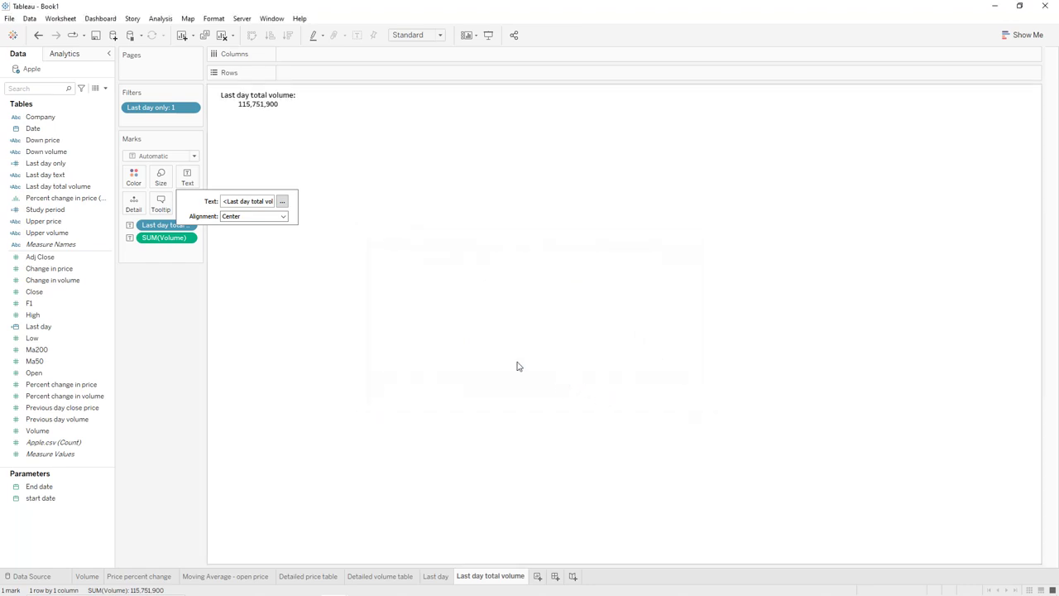
Step: Duplicate the Last day total volume worksheet, rename the copy "Lowest price in the period" and copy that name
right_click(491, 575)
left_click(521, 470)
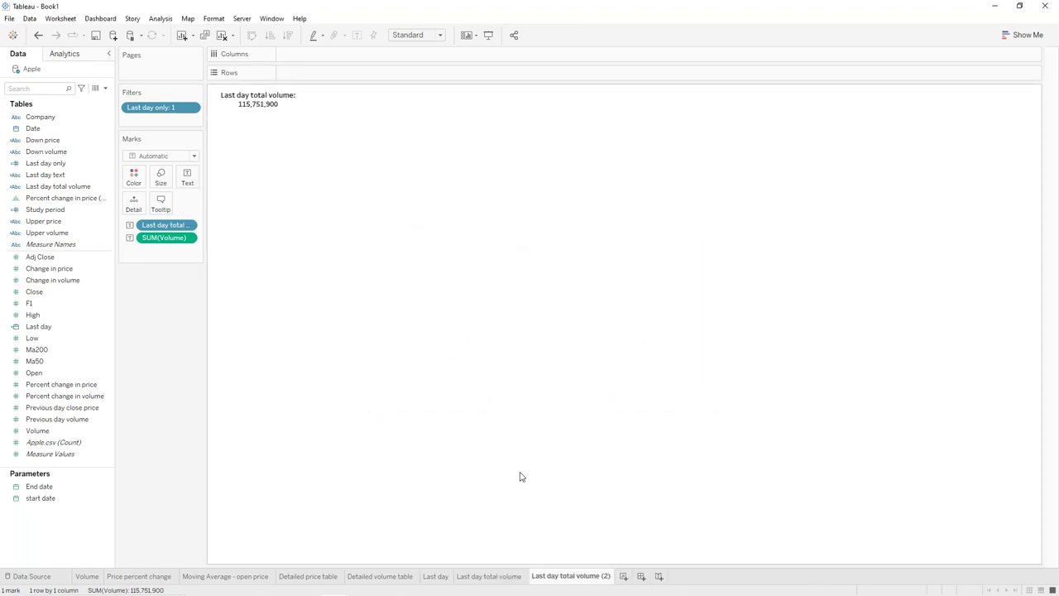
double_click(562, 575)
type("Lowest price")
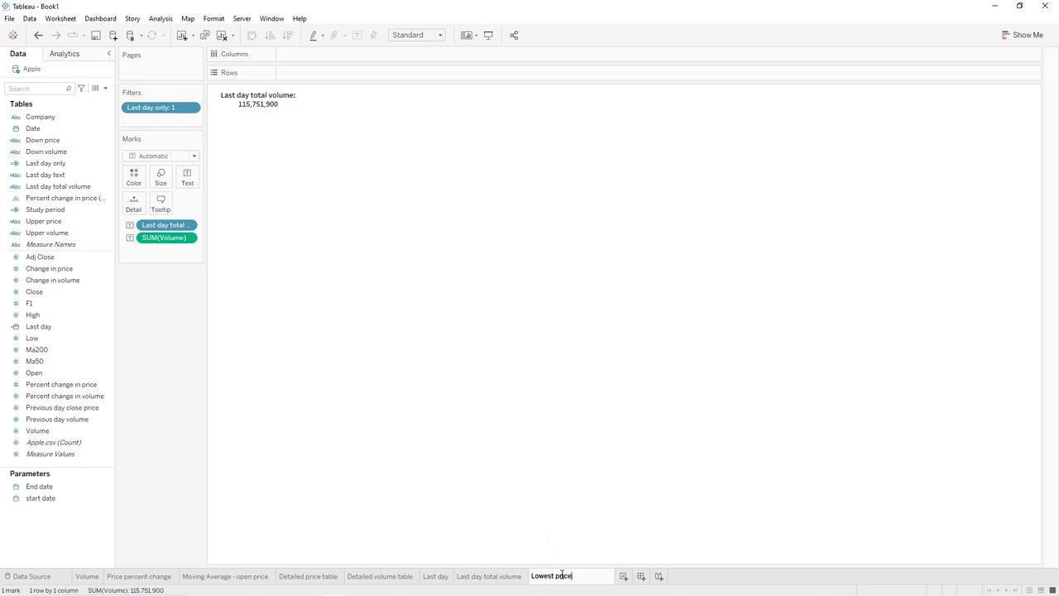
type("in the period")
double_click(562, 575)
key("ctrl+c")
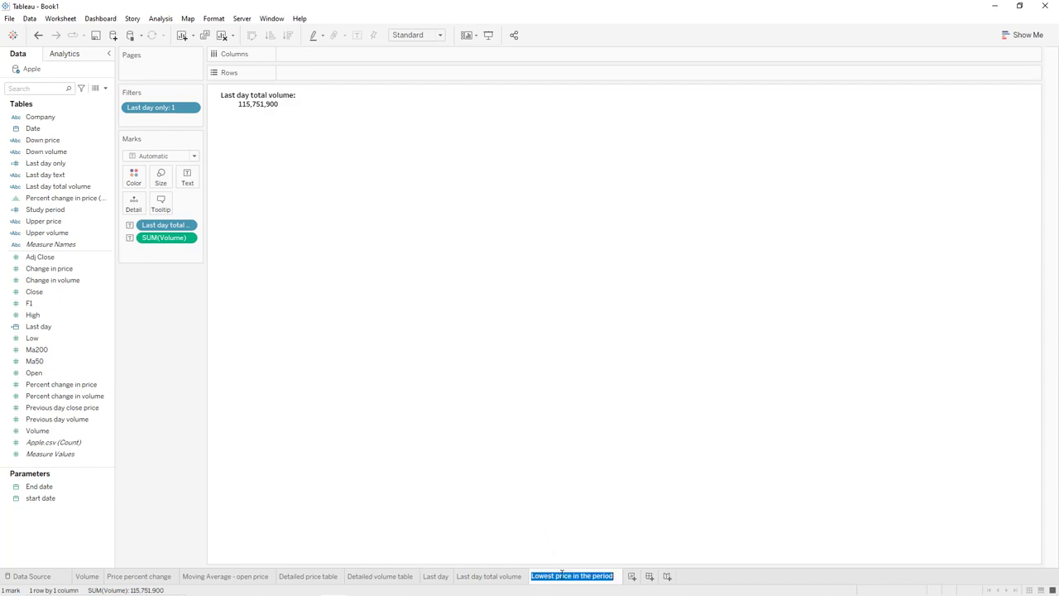
key("Return")
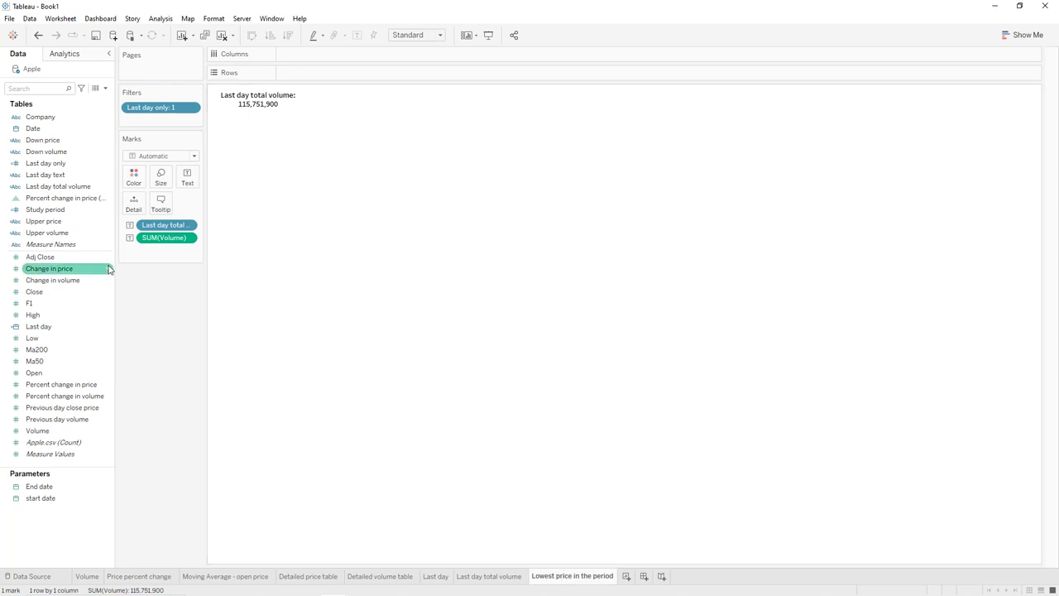
Step: Clear the duplicated sheet's label fields and replace the Last day only filter with Study period value 1
left_click_drag(157, 240, 161, 285)
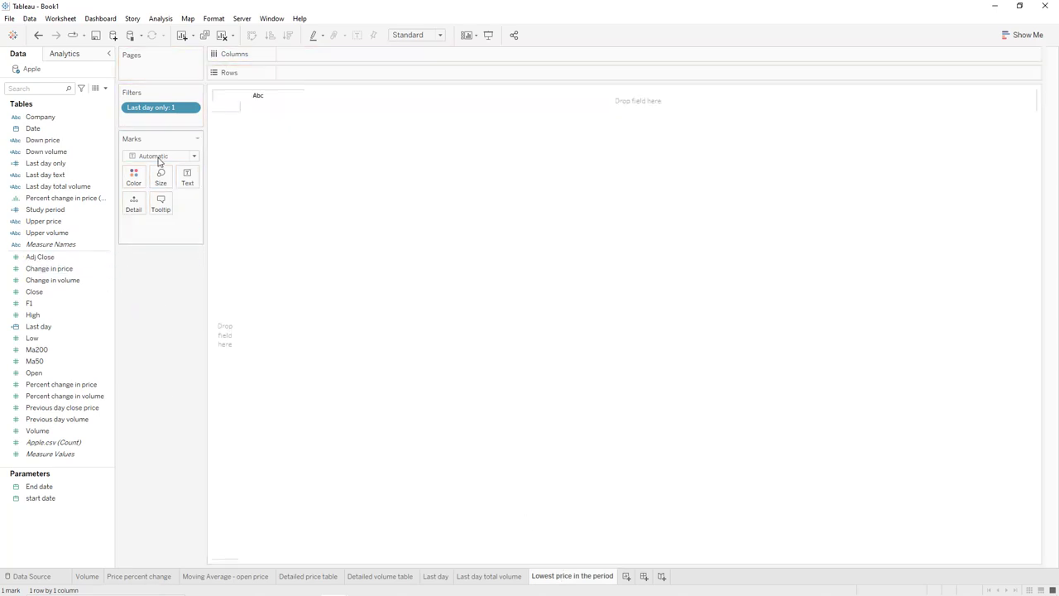
left_click_drag(160, 118, 130, 276)
left_click_drag(95, 208, 156, 109)
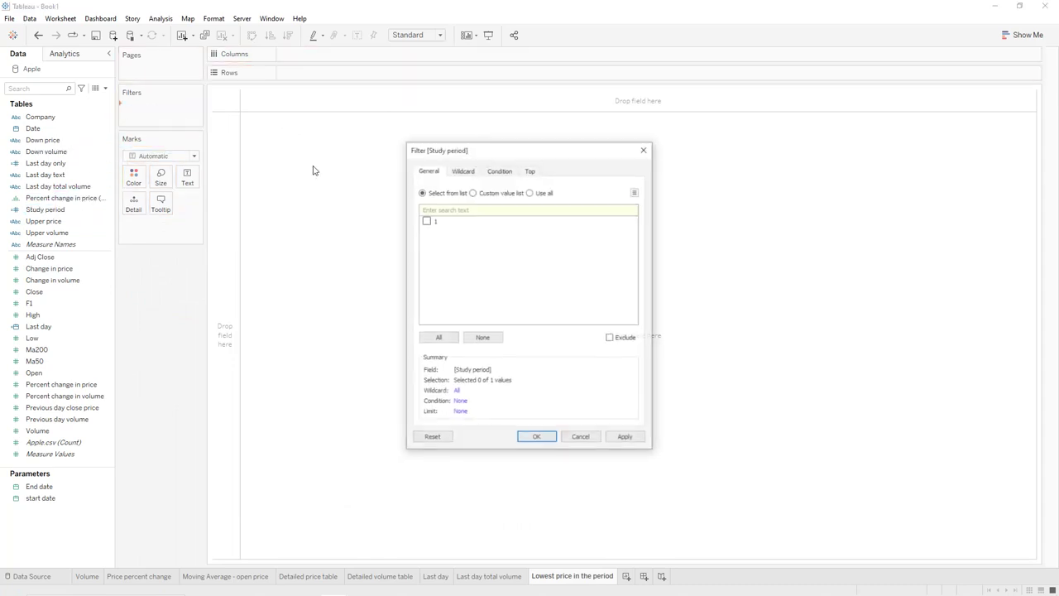
left_click(427, 222)
left_click(626, 438)
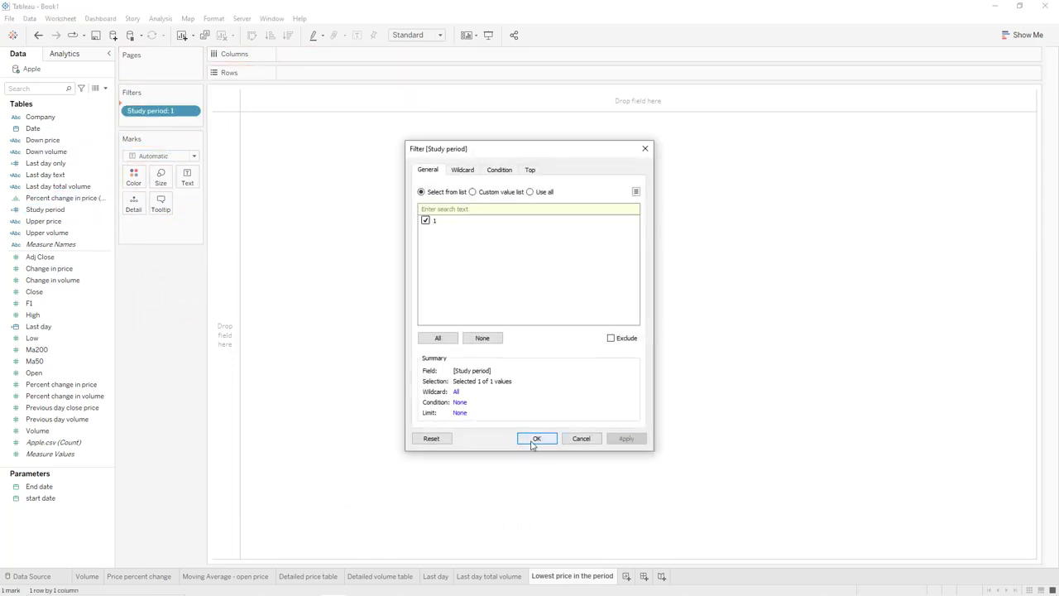
left_click(537, 439)
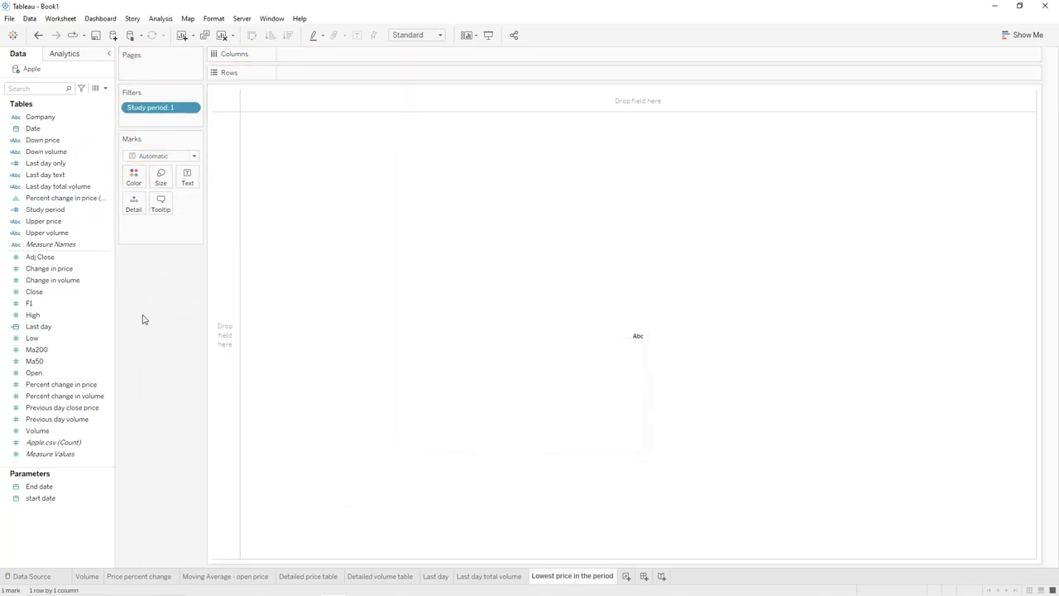
Step: Create a calculated field named "Lowest price in the period" containing the text "Lowest price in the period:"
left_click(105, 88)
left_click(98, 99)
key("ctrl+v")
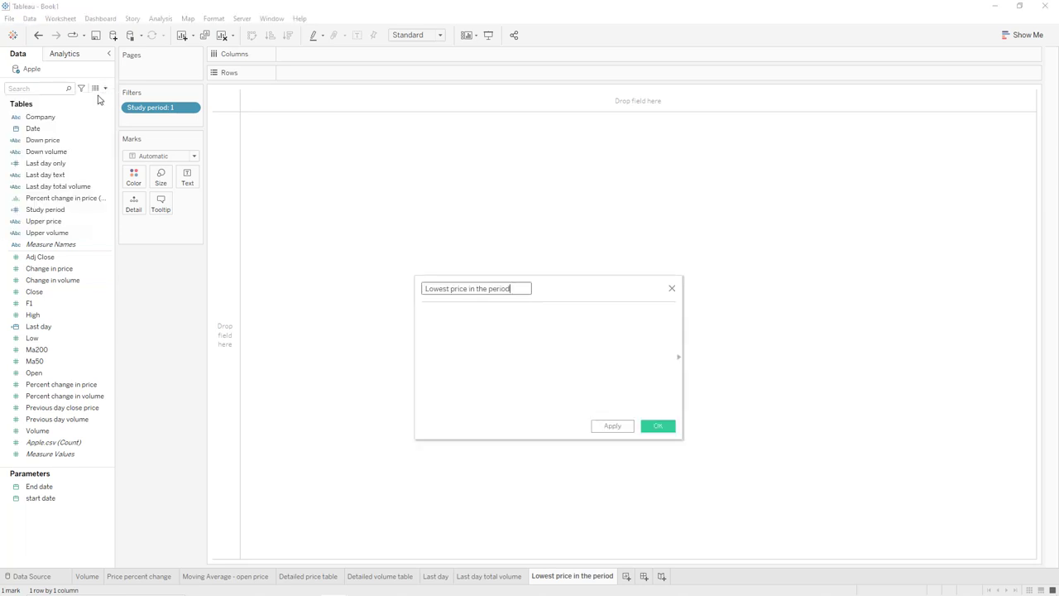
left_click(452, 313)
type("\"")
key("ctrl+v")
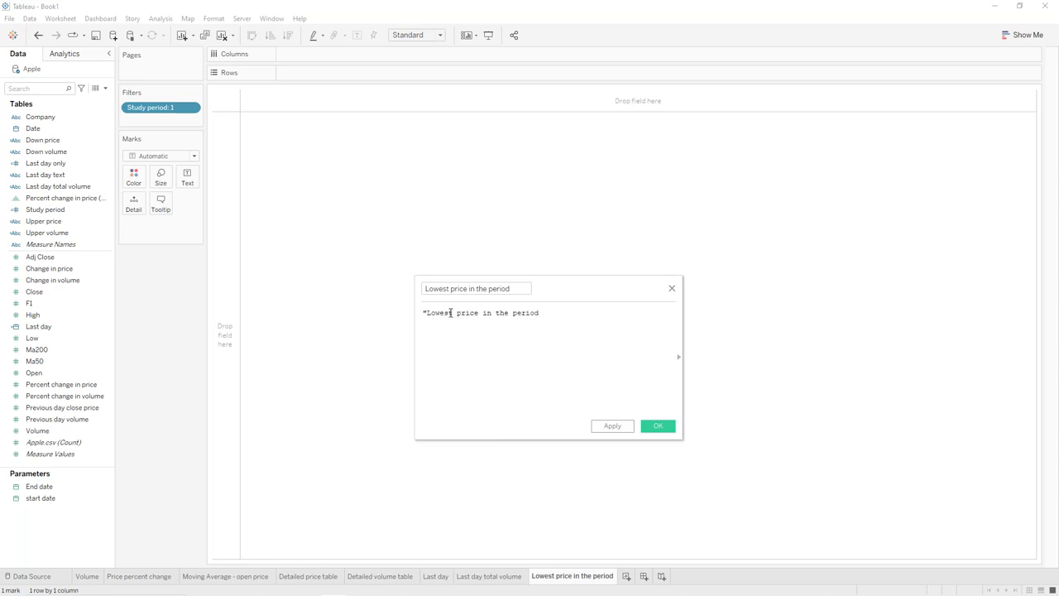
type(":\"")
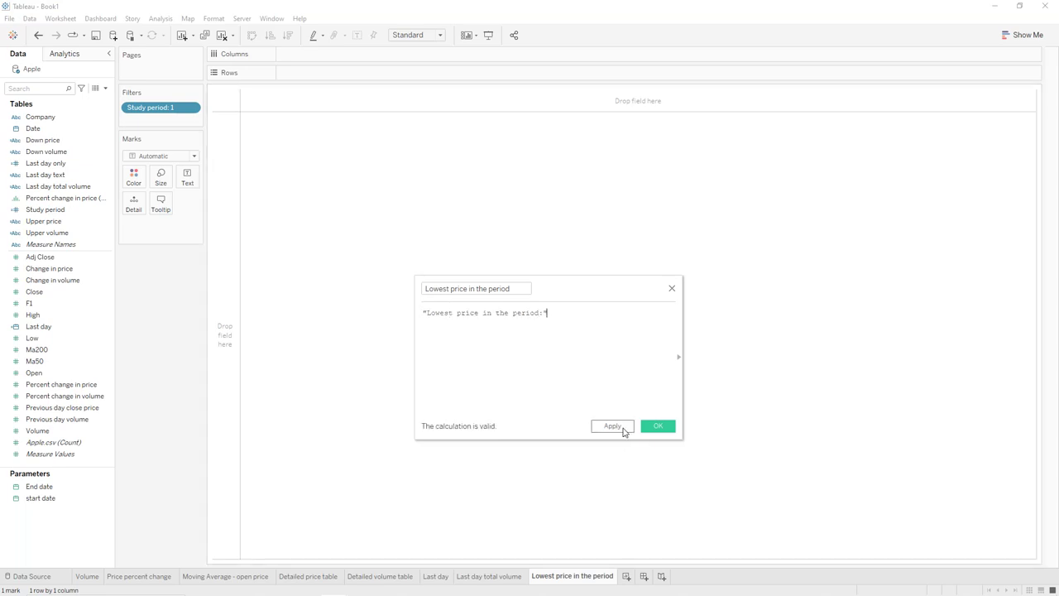
left_click(612, 426)
left_click(658, 425)
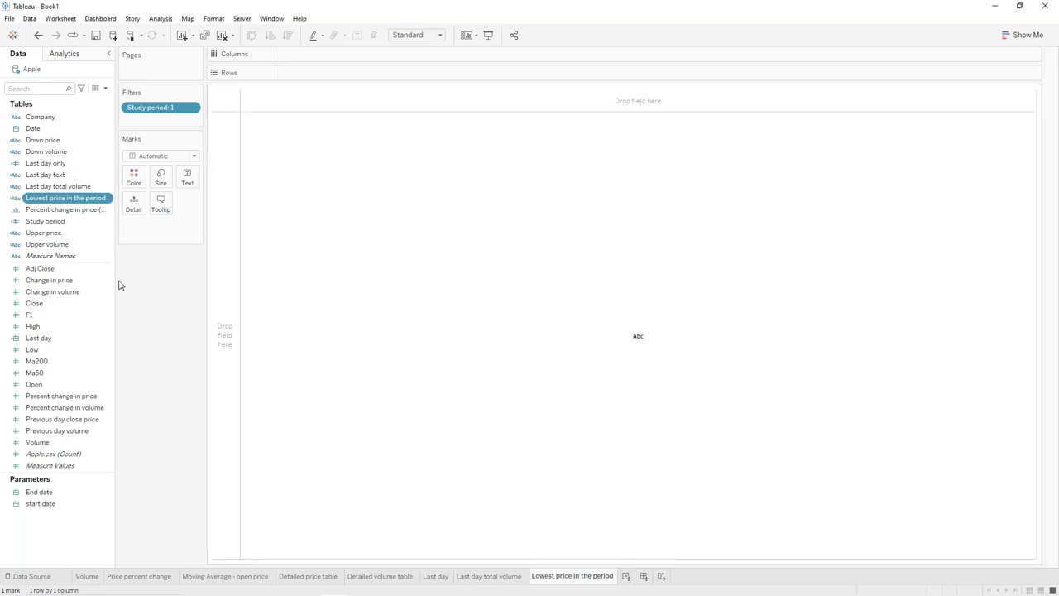
Step: Add Lowest price in the period and Low to the text label, aggregating Low as Minimum
left_click_drag(63, 200, 184, 177)
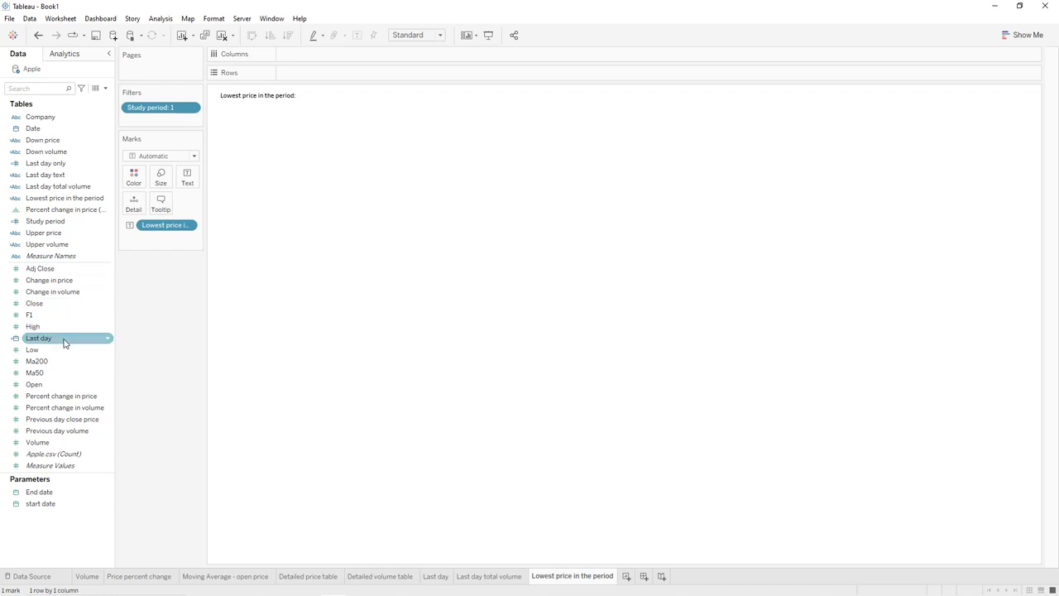
left_click_drag(60, 354, 194, 182)
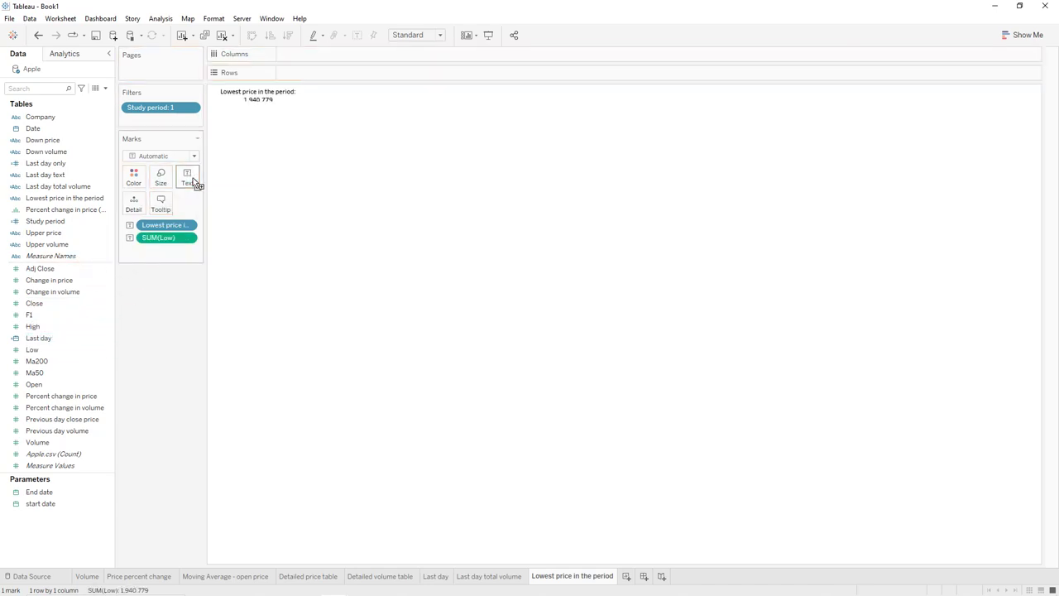
left_click(192, 238)
mouse_move(200, 356)
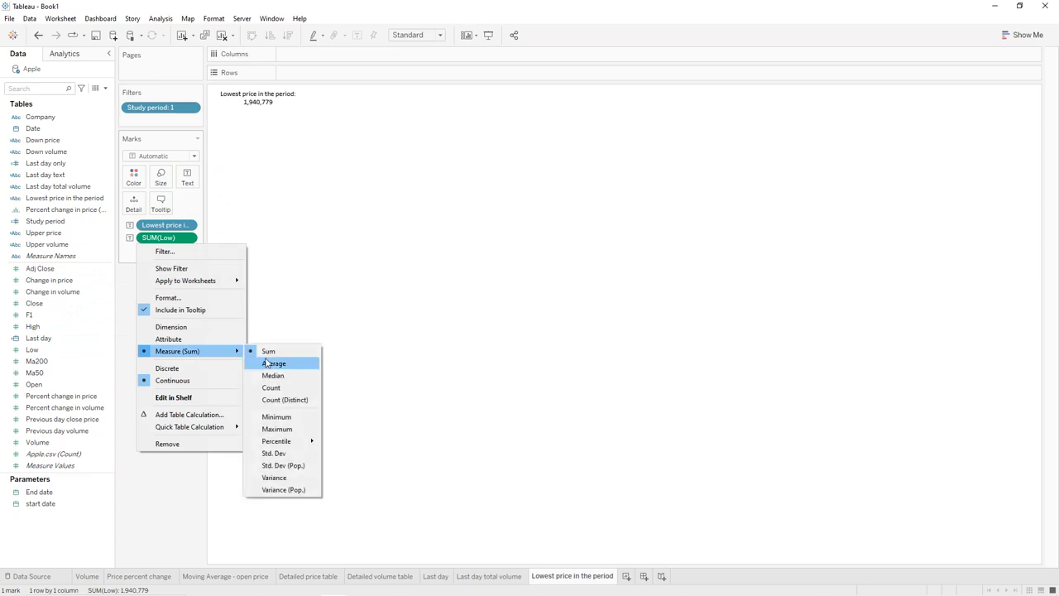
left_click(277, 417)
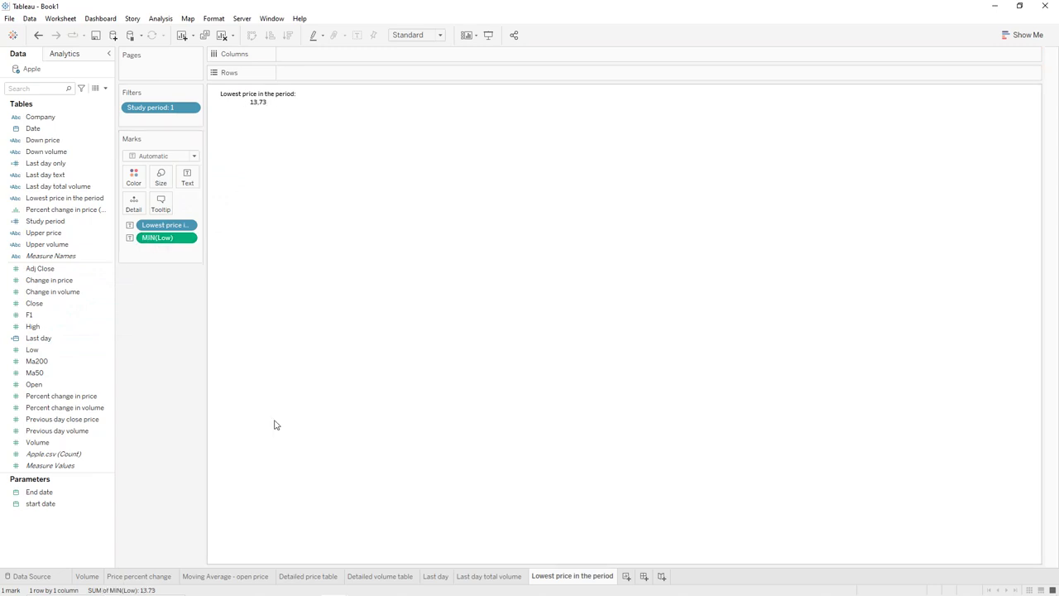
Step: Format the MIN(Low) numbers in the pane as Currency (Custom) with 2 decimal places and a $ prefix
left_click(191, 239)
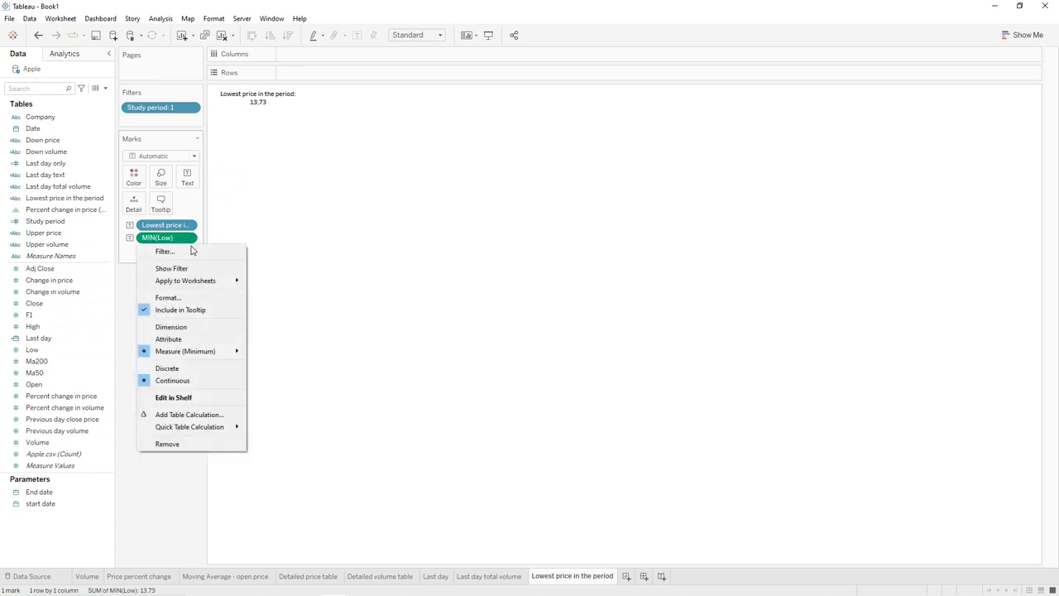
left_click(197, 299)
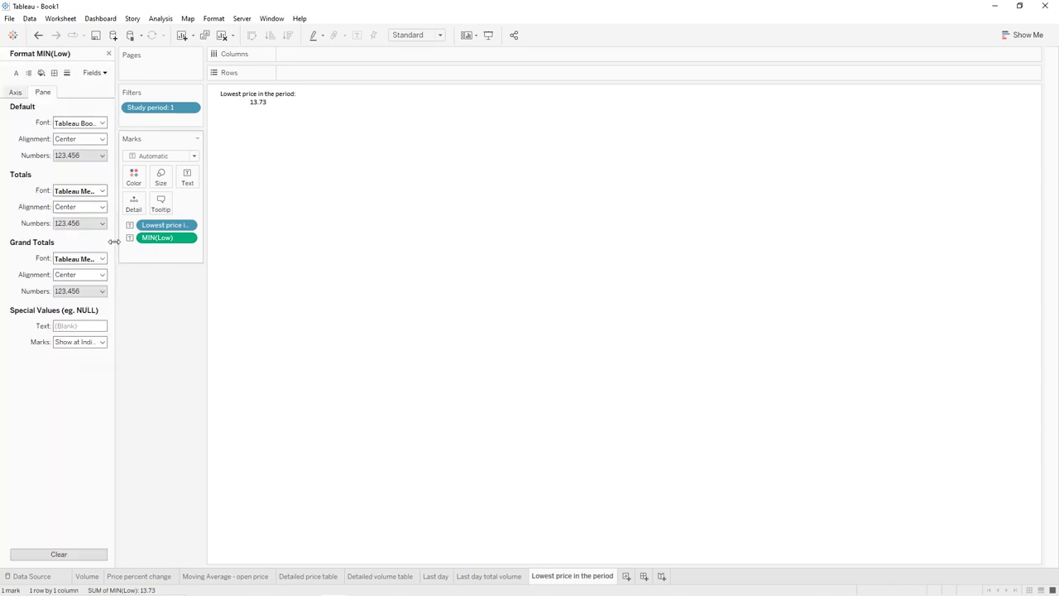
left_click(84, 157)
left_click(86, 206)
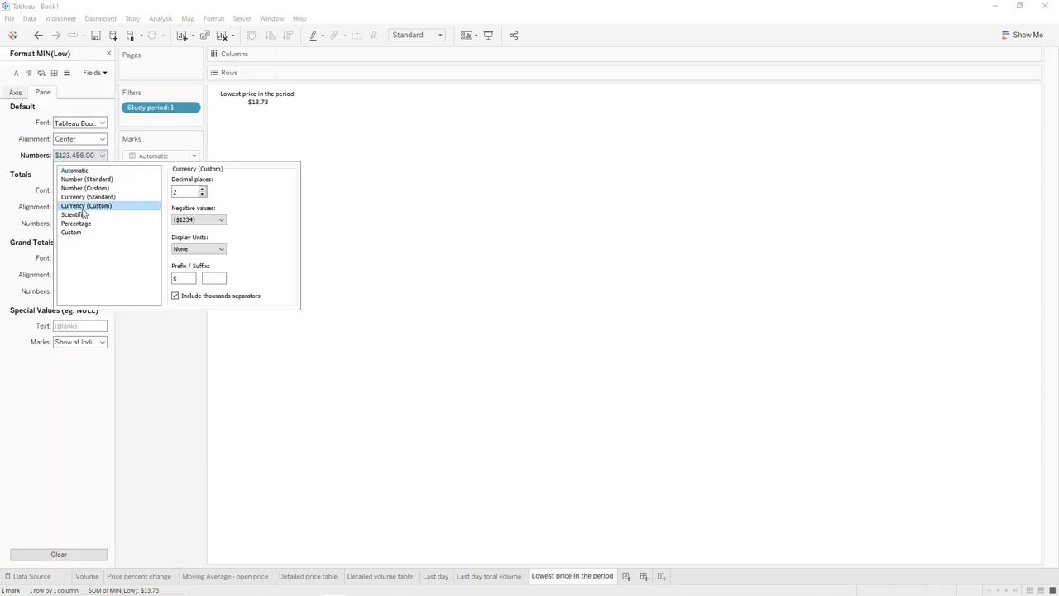
left_click(135, 352)
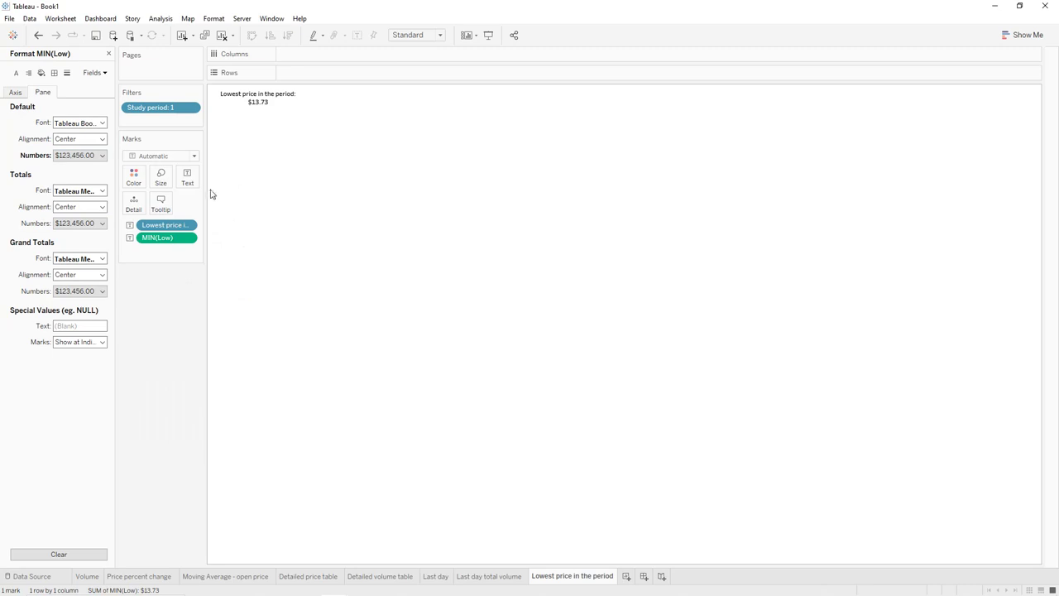
Step: Set the font size of both the Lowest price in the period and MIN(Low) label lines to 9
left_click(188, 179)
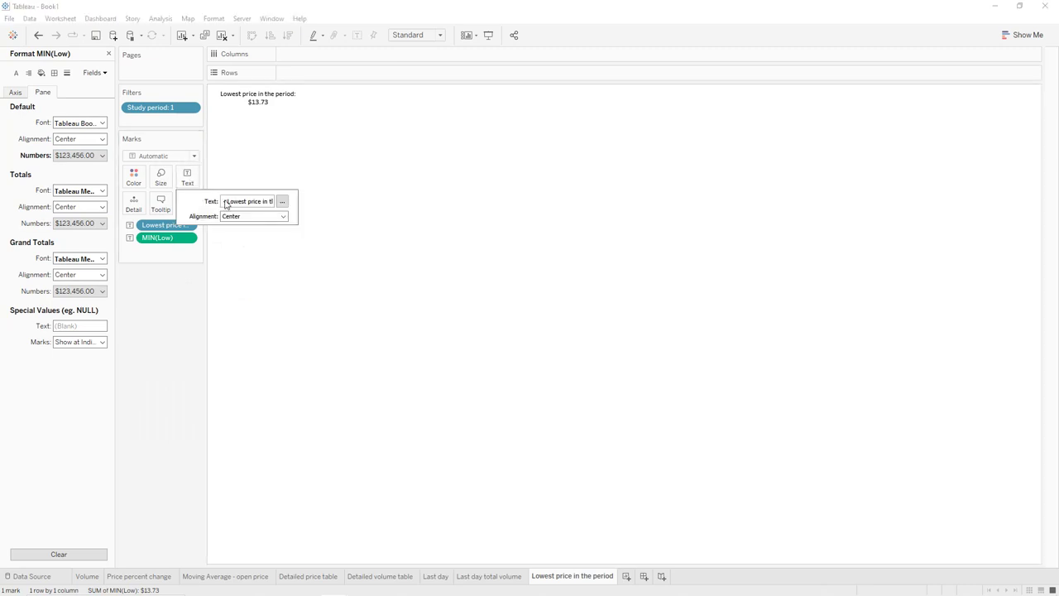
left_click(281, 202)
left_click_drag(580, 267, 494, 268)
left_click(480, 253)
left_click(477, 270)
left_click_drag(555, 278, 517, 280)
left_click(480, 252)
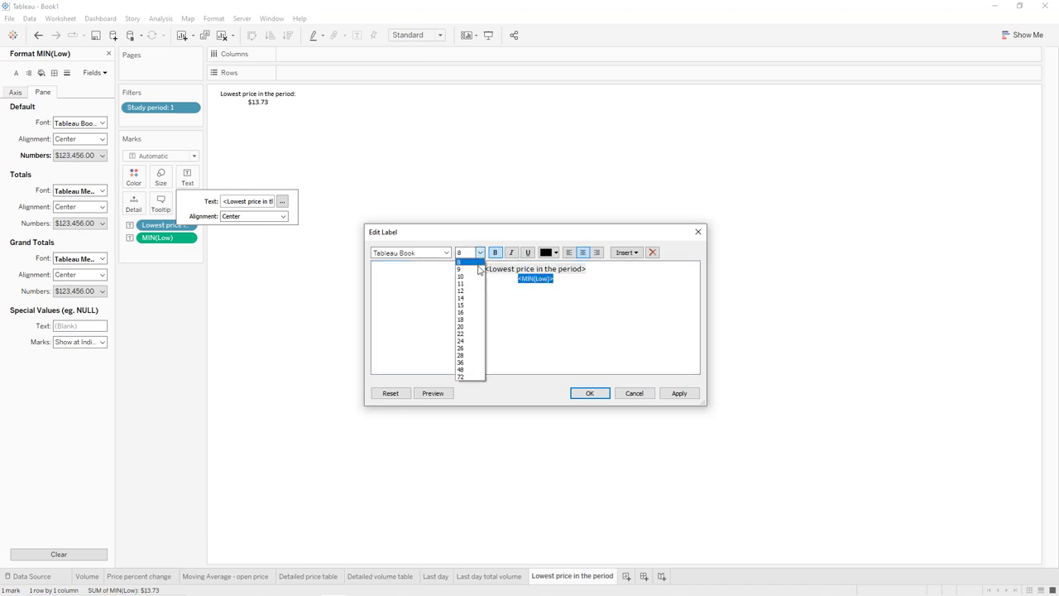
left_click(475, 270)
left_click(679, 394)
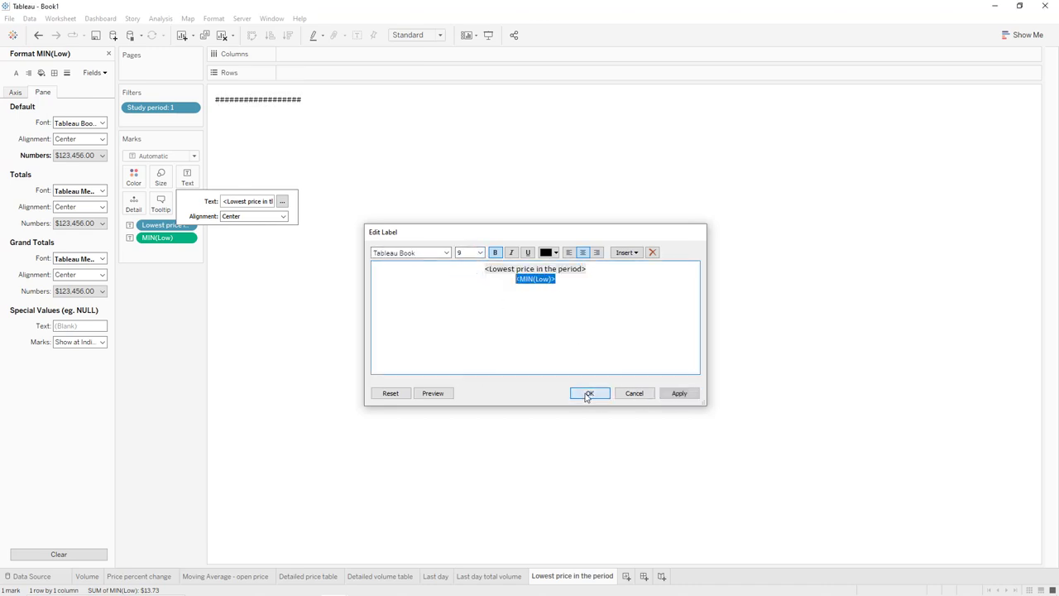
left_click(588, 394)
Step: Widen the text cell on the lowest price sheet to fit its label, and duplicate the worksheet
left_click(303, 102)
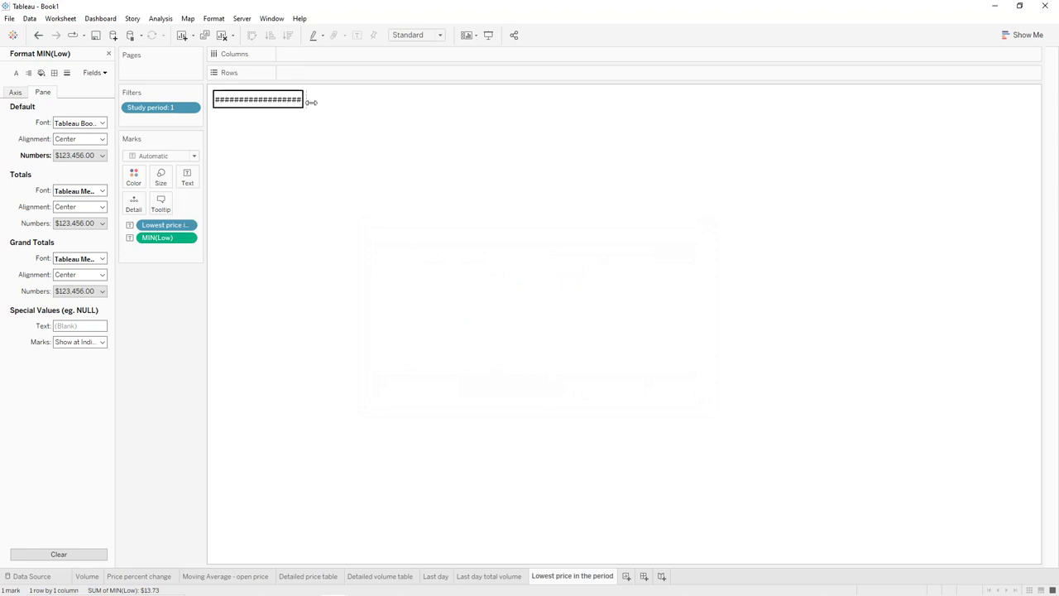
right_click(575, 575)
left_click(603, 467)
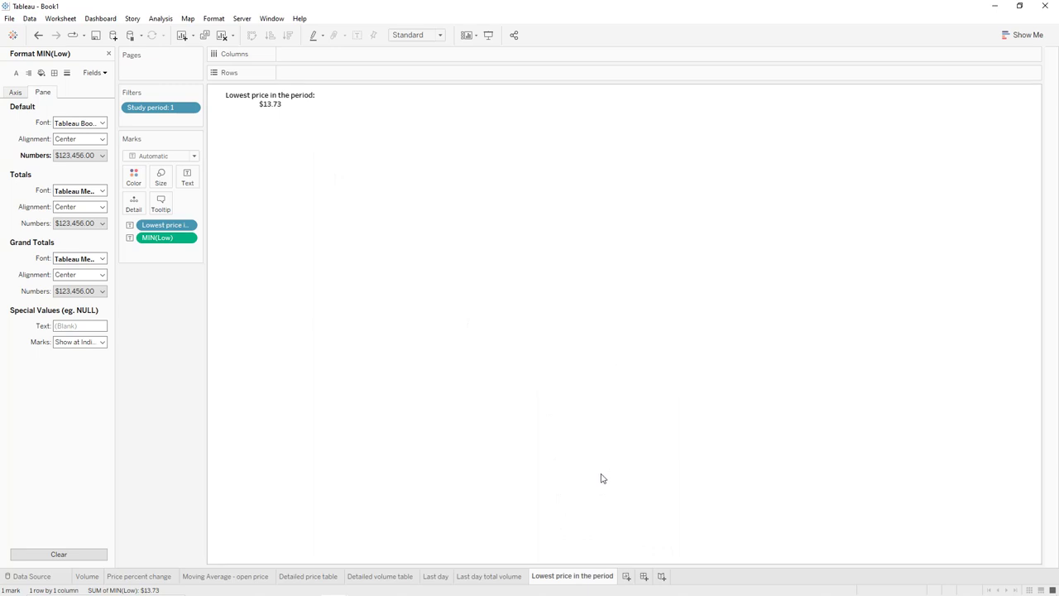
Step: Rename the duplicated worksheet as "Highest price in the period"
double_click(652, 577)
key("End")
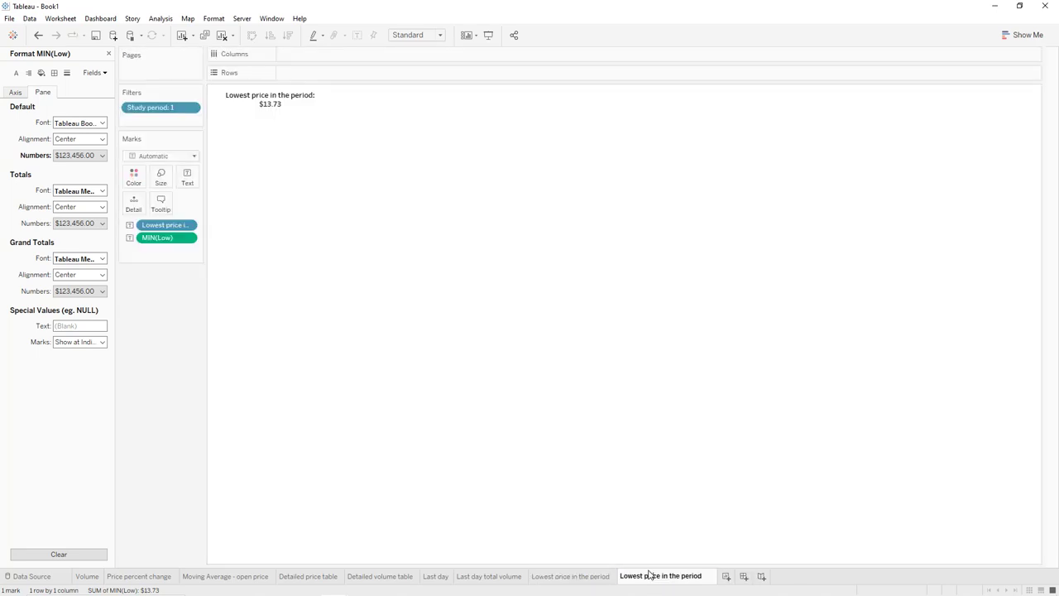
key("BackSpace")
key("BackSpace")
key("BackSpace")
key("BackSpace")
key("BackSpace")
key("BackSpace")
key("BackSpace")
type("Highest")
key("Return")
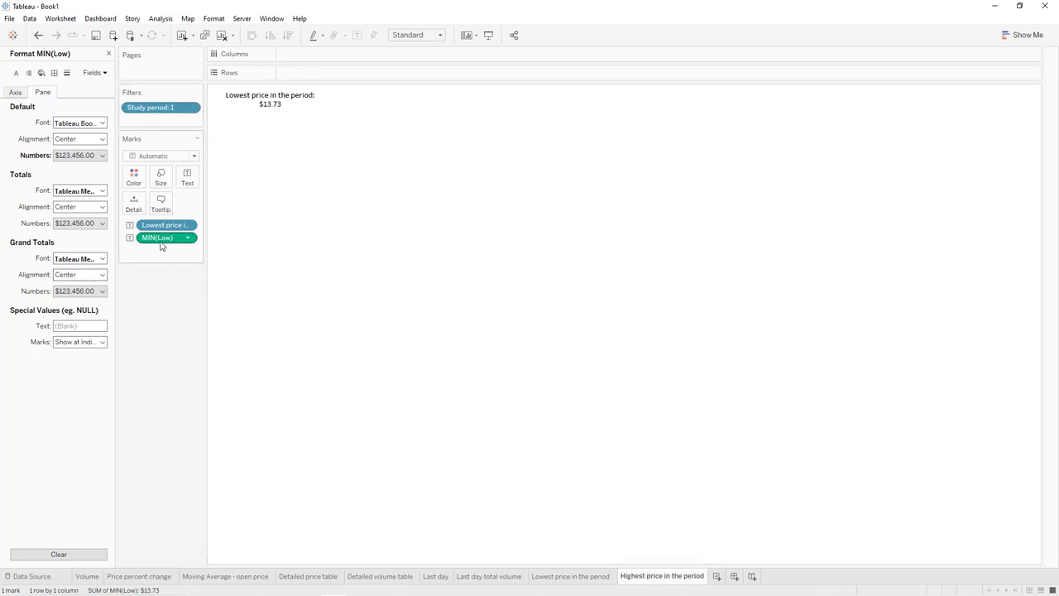
Step: Remove the Lowest price in the period and MIN(Low) fields from the marks and copy the worksheet's name
left_click_drag(162, 243, 162, 313)
double_click(654, 577)
key("ctrl+c")
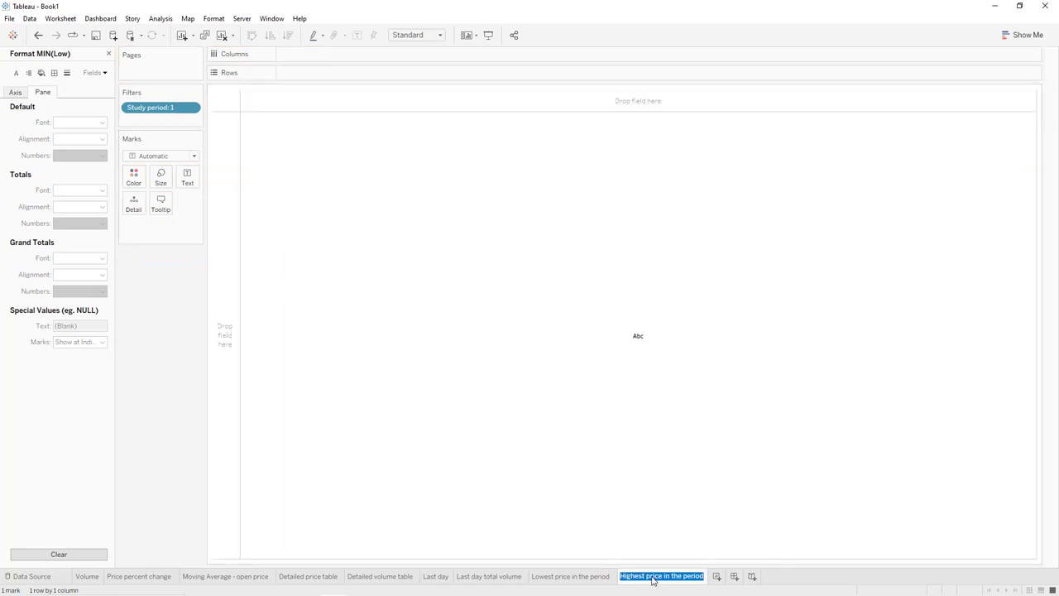
Step: Create a calculated field named "Highest price in the period" containing the text "Highest price in the period:"
left_click(109, 53)
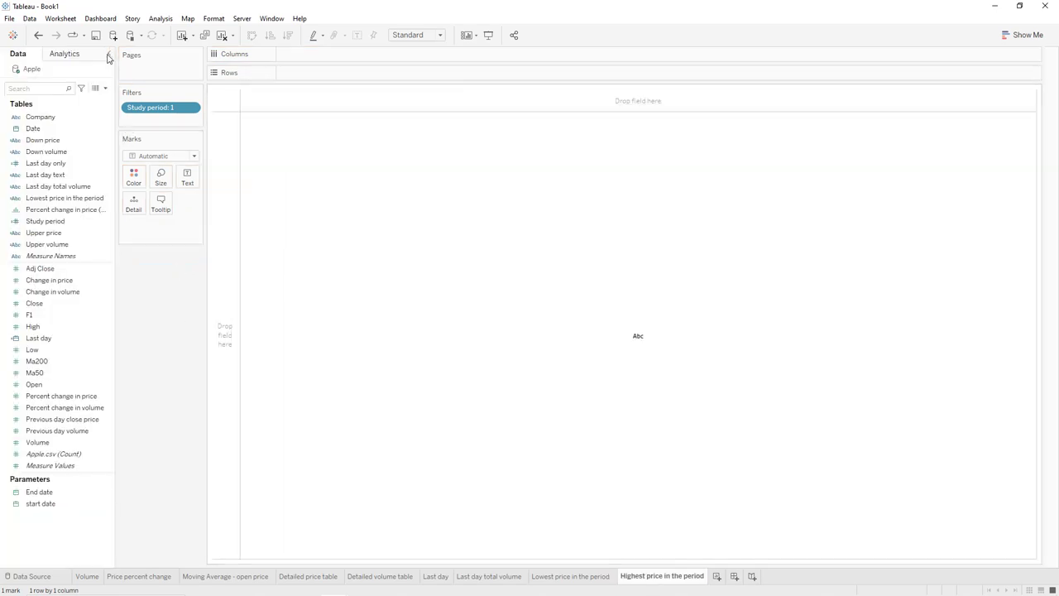
left_click(105, 88)
left_click(101, 99)
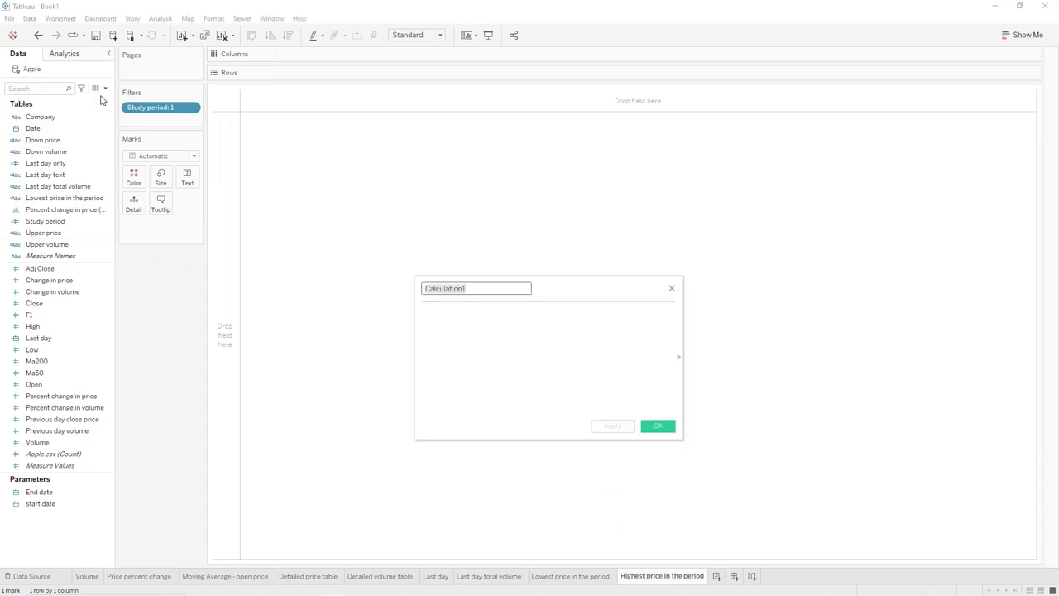
key("ctrl+v")
left_click(448, 318)
type("\"")
key("ctrl+v")
type(":\"")
left_click(618, 426)
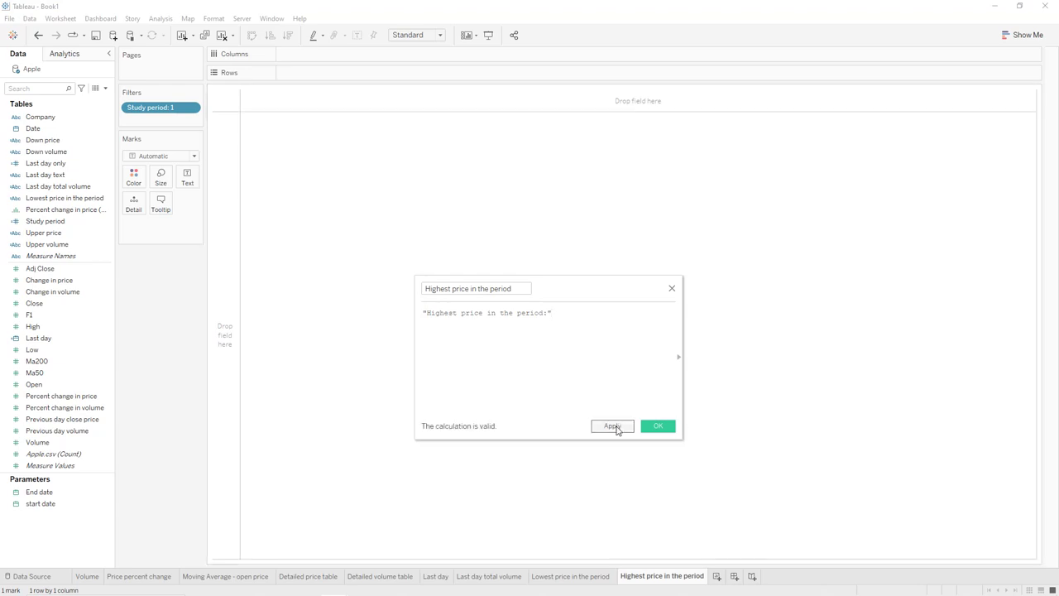
left_click(671, 426)
Step: Add Highest price in the period and High to the text label, aggregating High as Maximum
left_click_drag(65, 168, 188, 178)
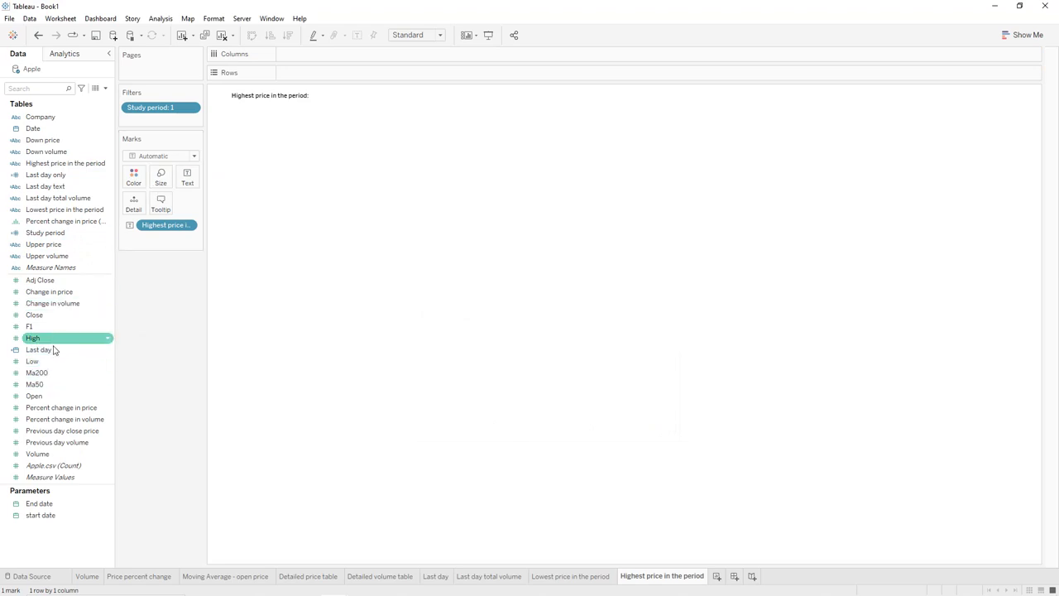
left_click_drag(52, 342, 189, 178)
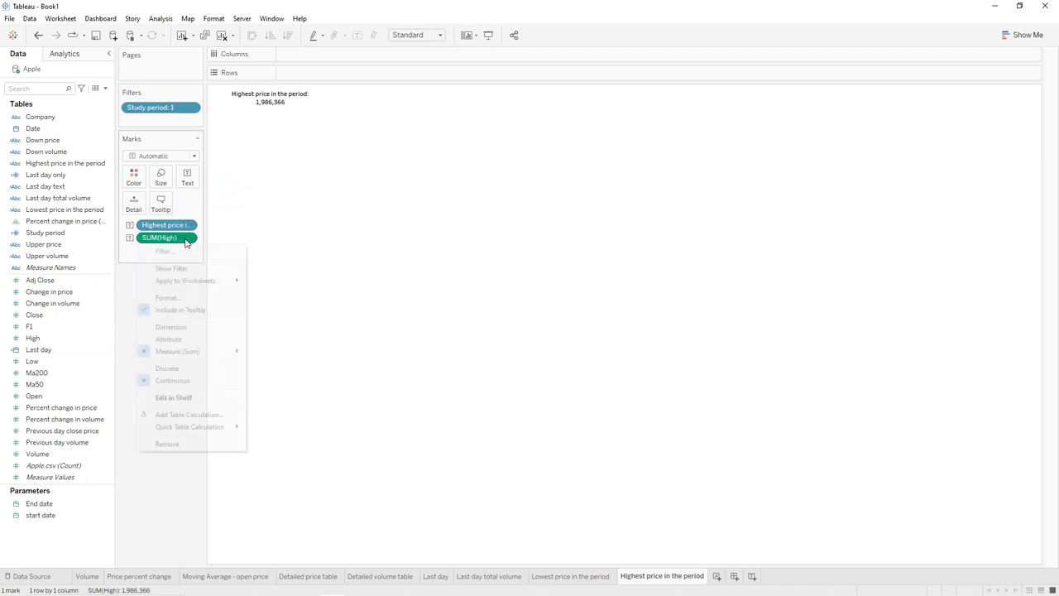
left_click(188, 239)
mouse_move(212, 351)
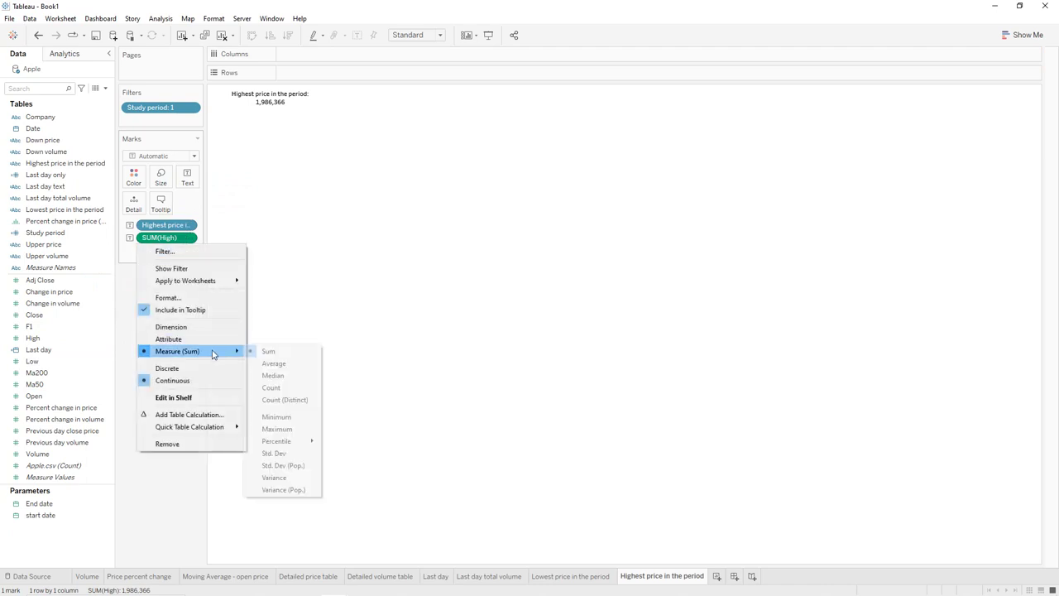
left_click(276, 429)
Step: Format the MAX(High) numbers in the pane as Currency (Custom) with 2 decimal places and a $ prefix
left_click(191, 239)
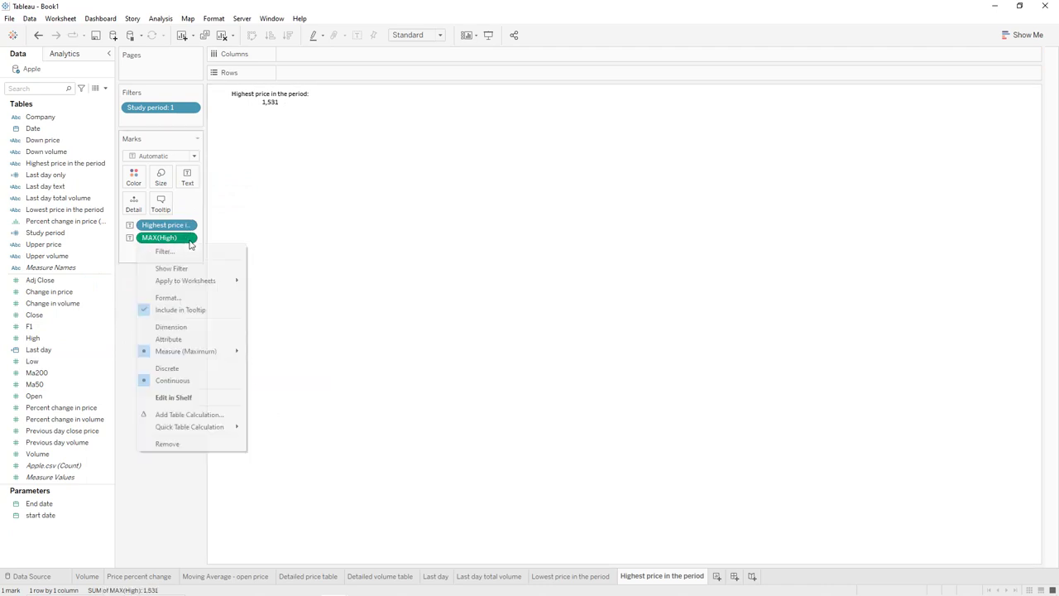
left_click(170, 297)
left_click(82, 157)
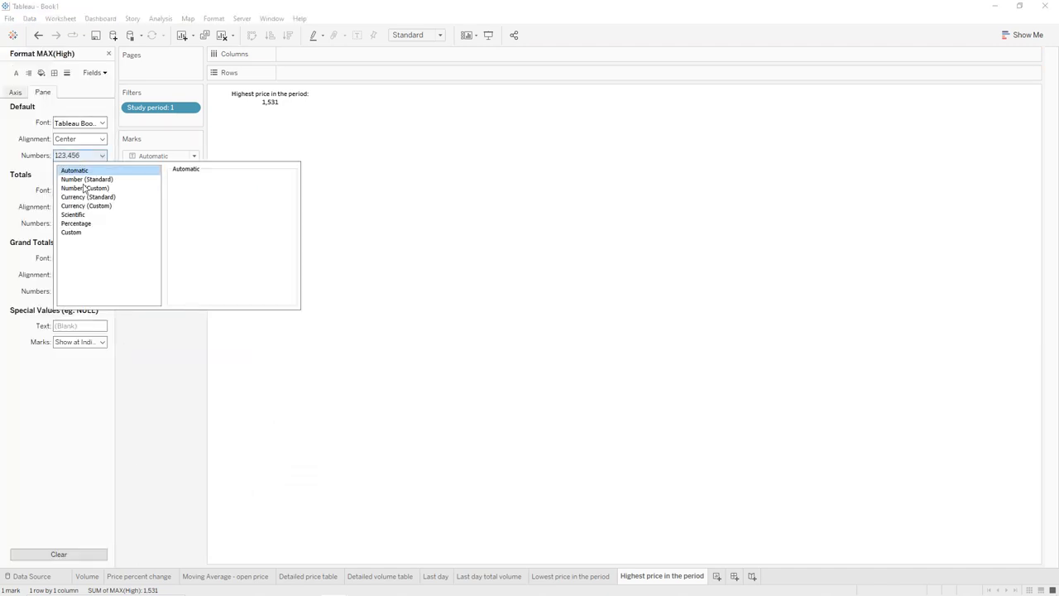
left_click(86, 207)
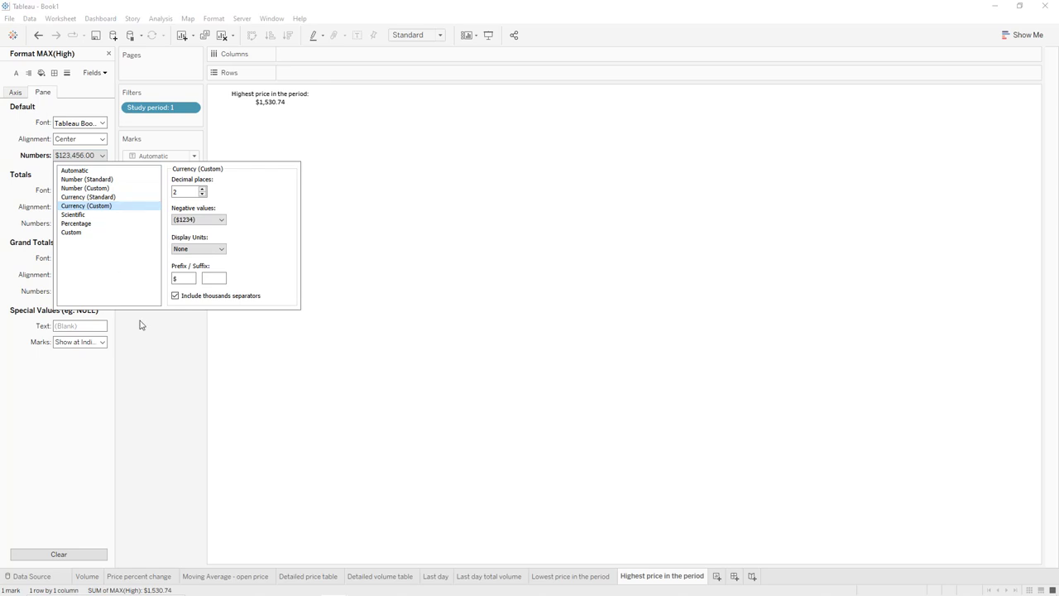
left_click(151, 357)
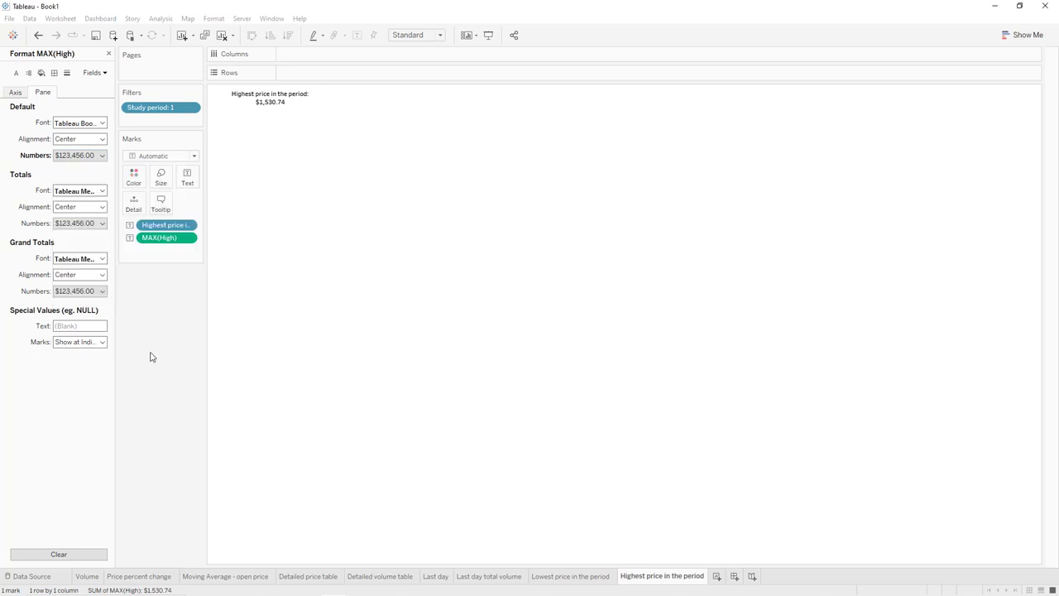
Step: Set the font size of both the Highest price in the period and MAX(High) label lines to 9
left_click(187, 177)
left_click(282, 203)
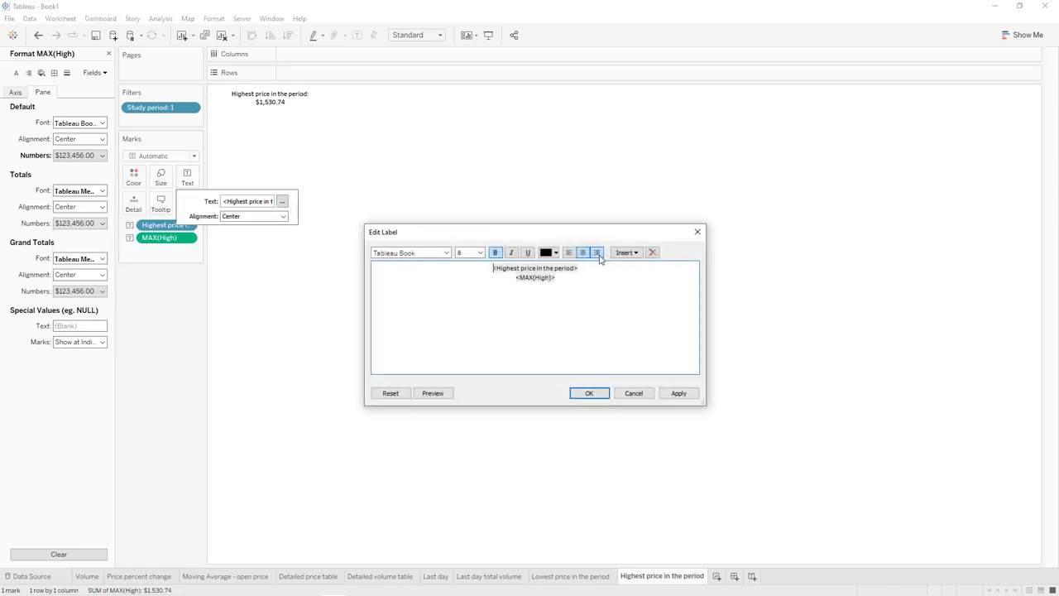
left_click_drag(588, 266, 501, 267)
left_click(480, 253)
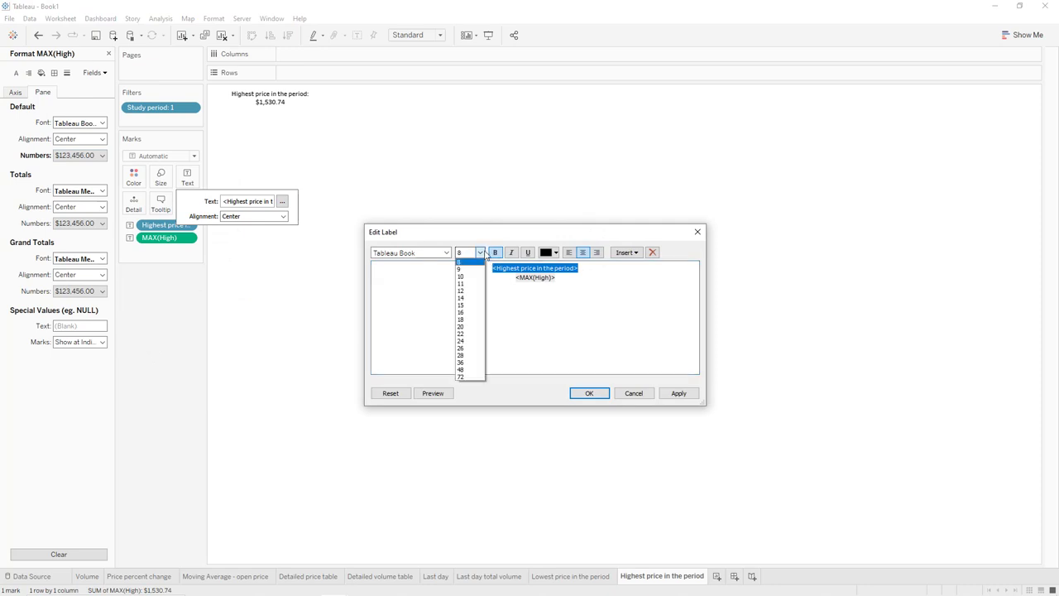
left_click(471, 279)
left_click_drag(568, 282, 512, 281)
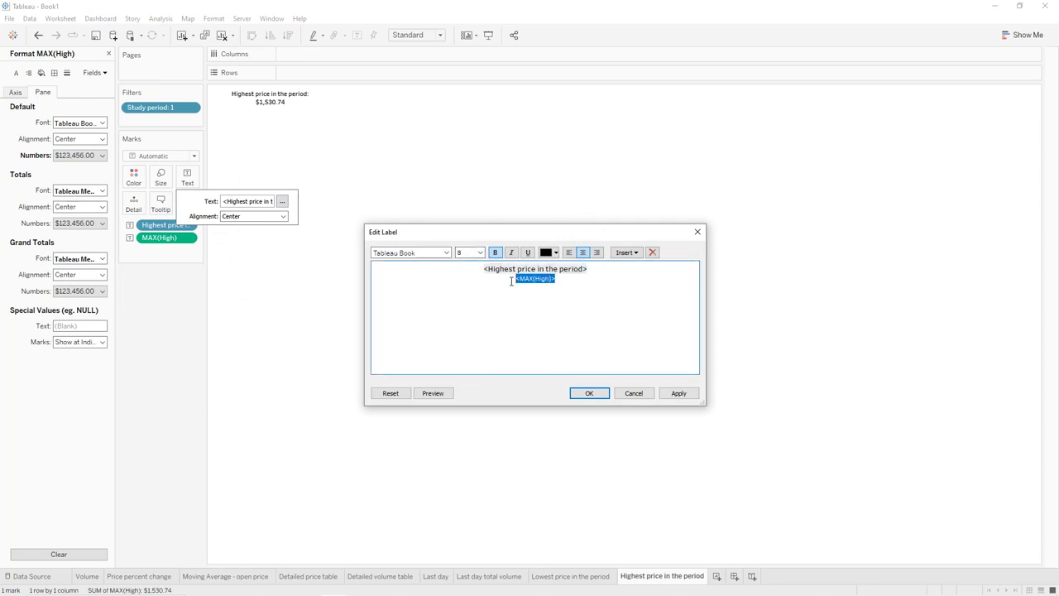
left_click(480, 252)
left_click(482, 276)
left_click(679, 393)
left_click(586, 393)
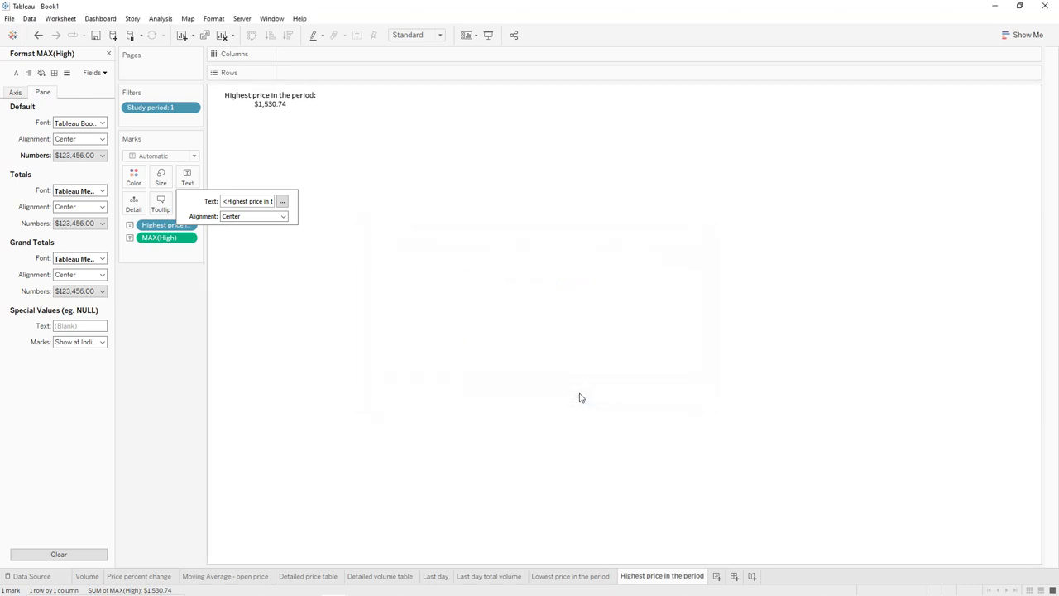
Step: Duplicate the highest price worksheet, rename the copy "Total volume in the period" and copy that name
right_click(667, 575)
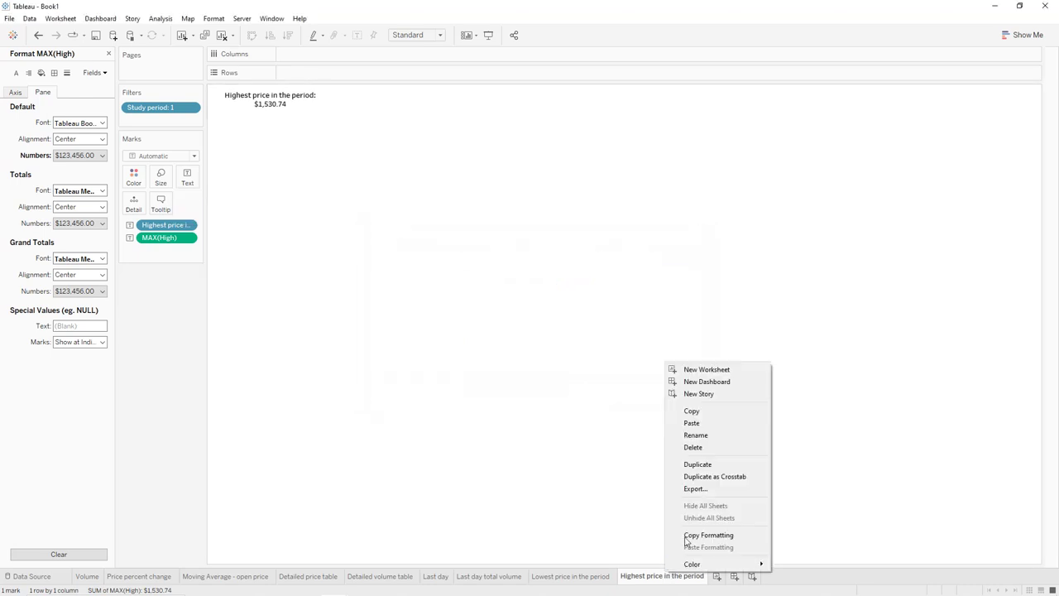
left_click(696, 466)
double_click(746, 577)
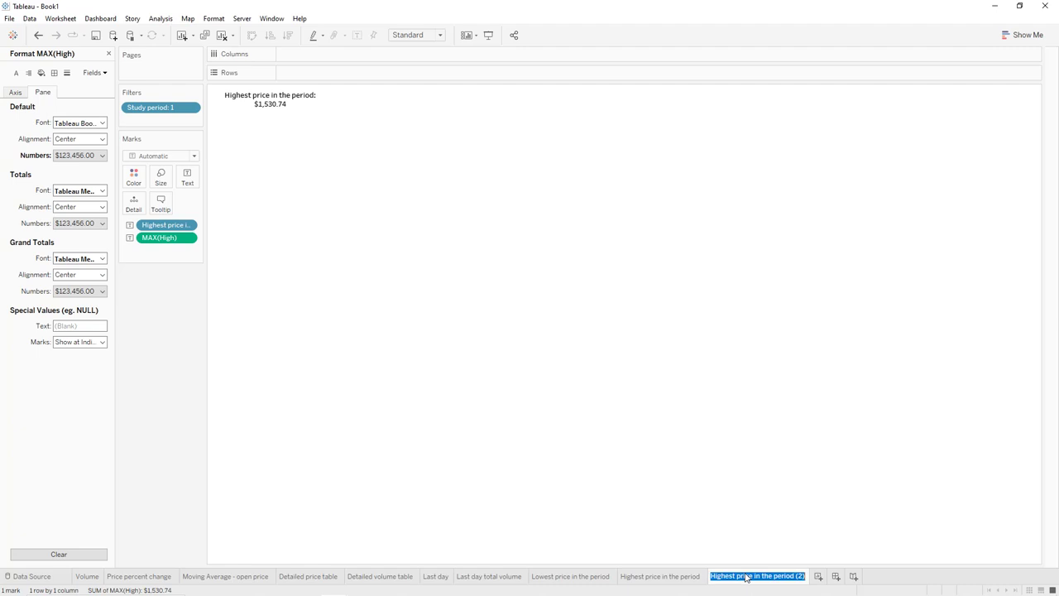
type("Total volume in the per")
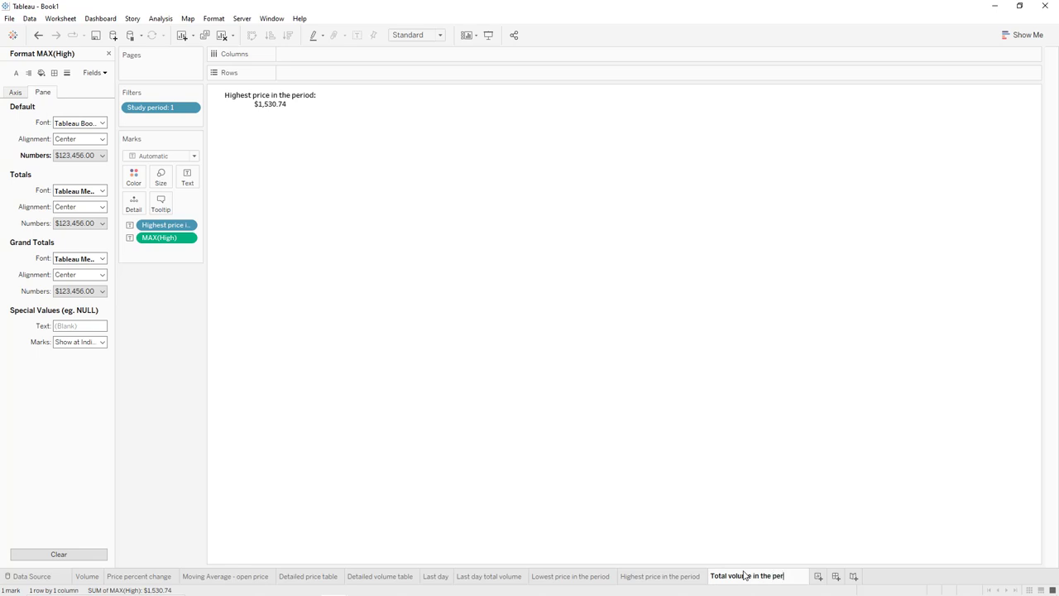
double_click(745, 575)
key("ctrl+c")
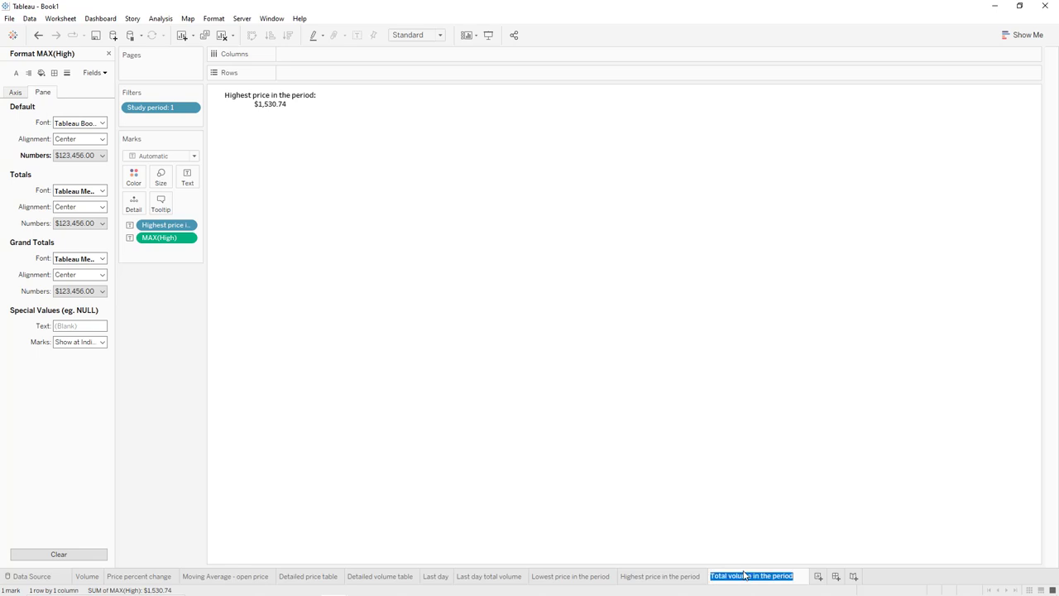
key("Return")
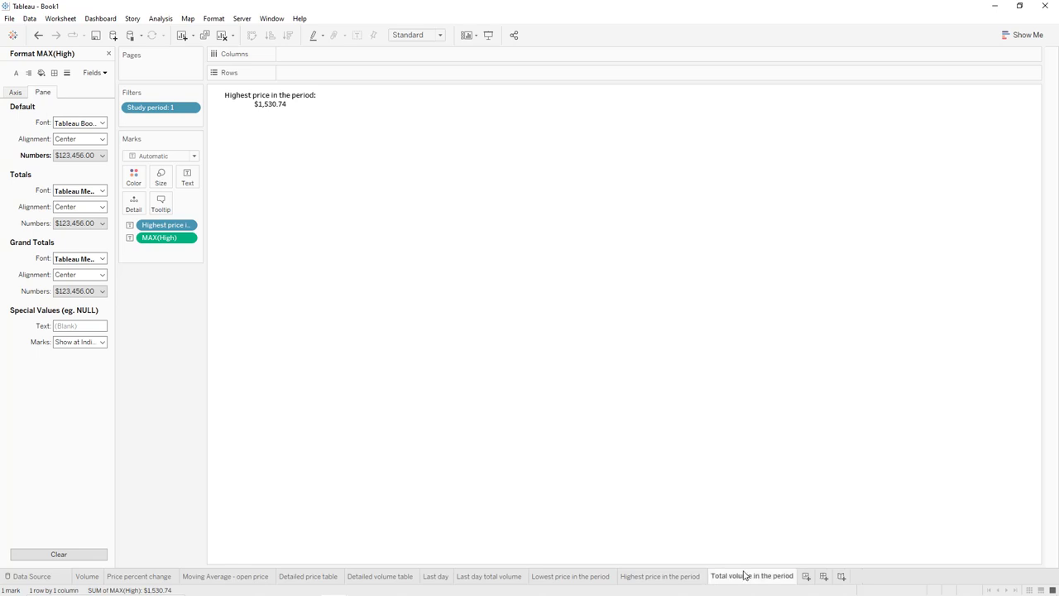
Step: Create a calculated field named "Total volume in the period" containing the text "Total volume in the period:"
left_click(109, 55)
left_click(105, 88)
left_click(105, 99)
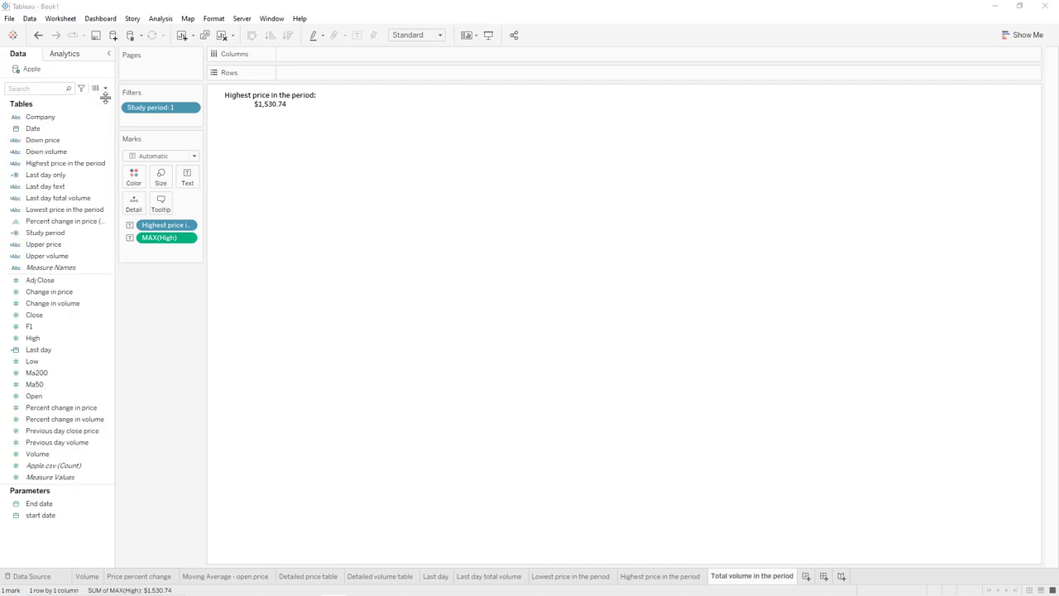
key("ctrl+v")
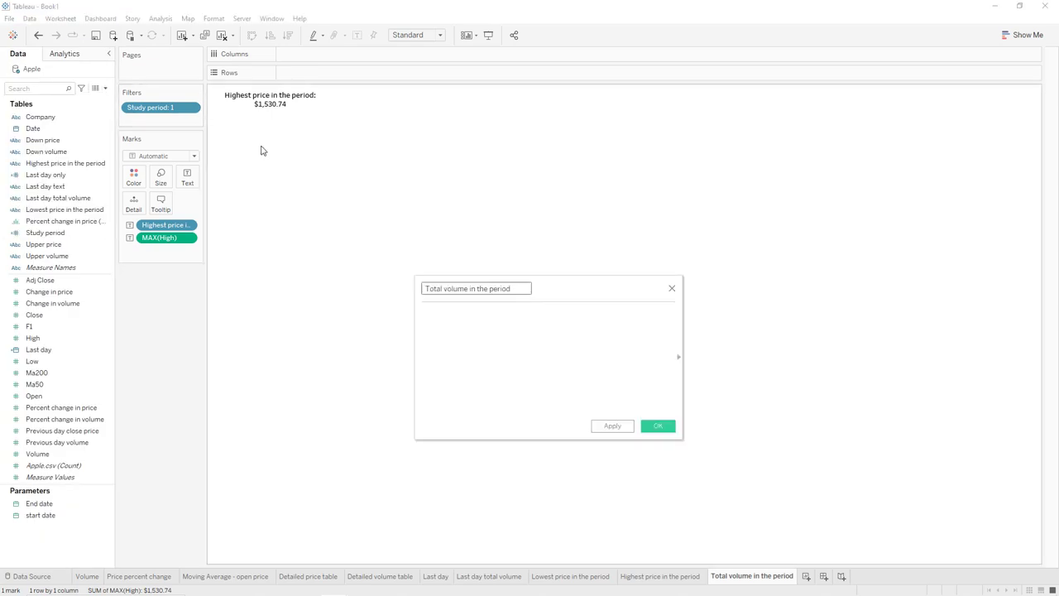
left_click(424, 314)
key("ctrl+v")
type(":\"")
key("Home")
type("\"")
left_click(612, 426)
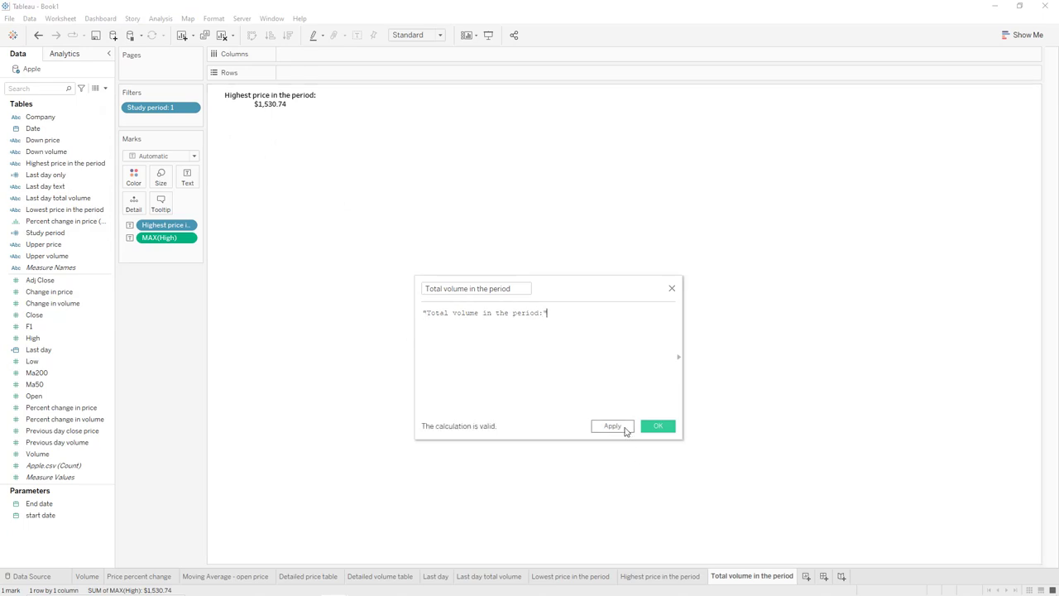
left_click(658, 426)
Step: Replace the highest price fields in the text label with Total volume in the period and the sum of Volume
left_click_drag(171, 241, 166, 298)
left_click(68, 249)
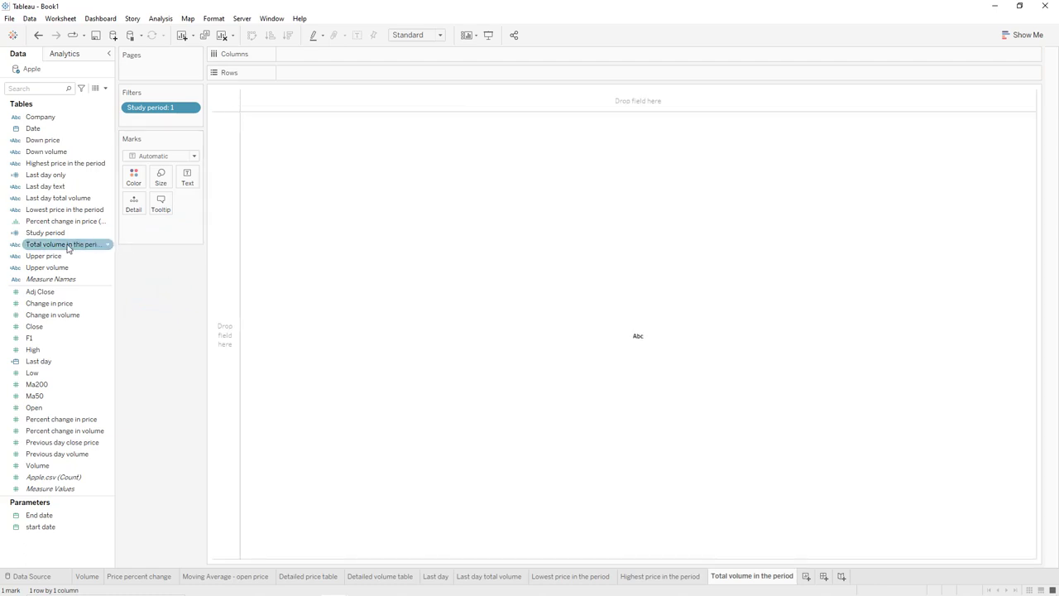
left_click_drag(66, 248, 196, 184)
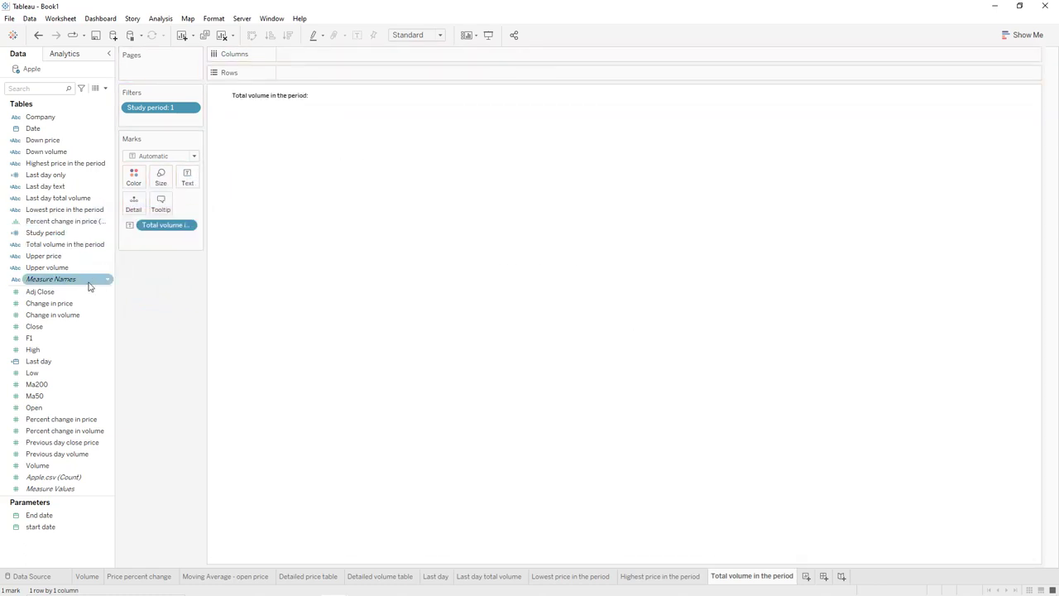
left_click_drag(40, 465, 187, 183)
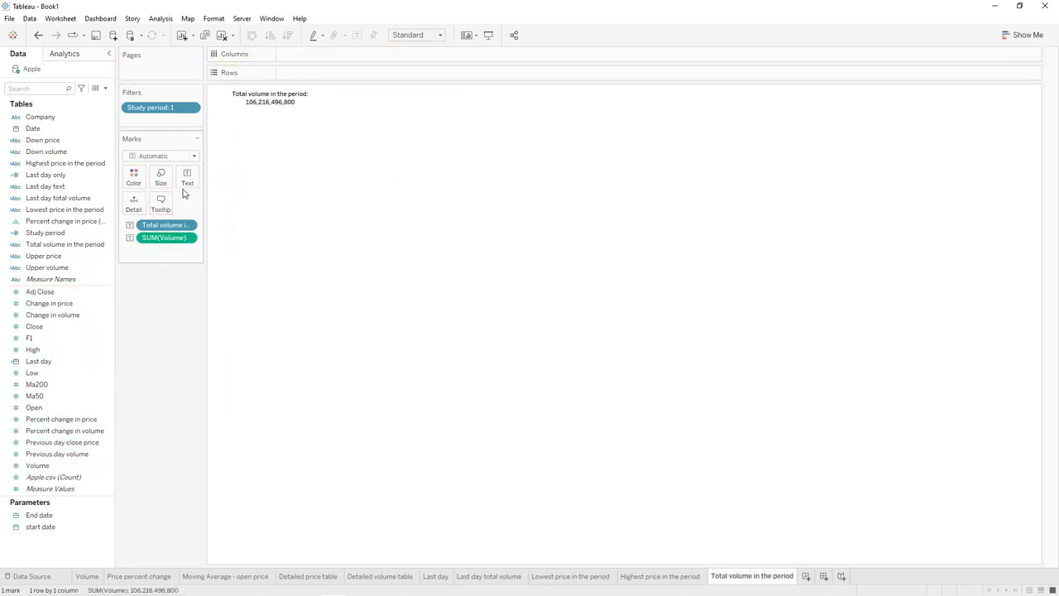
Step: Set the font size of both the Total volume in the period and SUM(Volume) label lines to 9
left_click(187, 178)
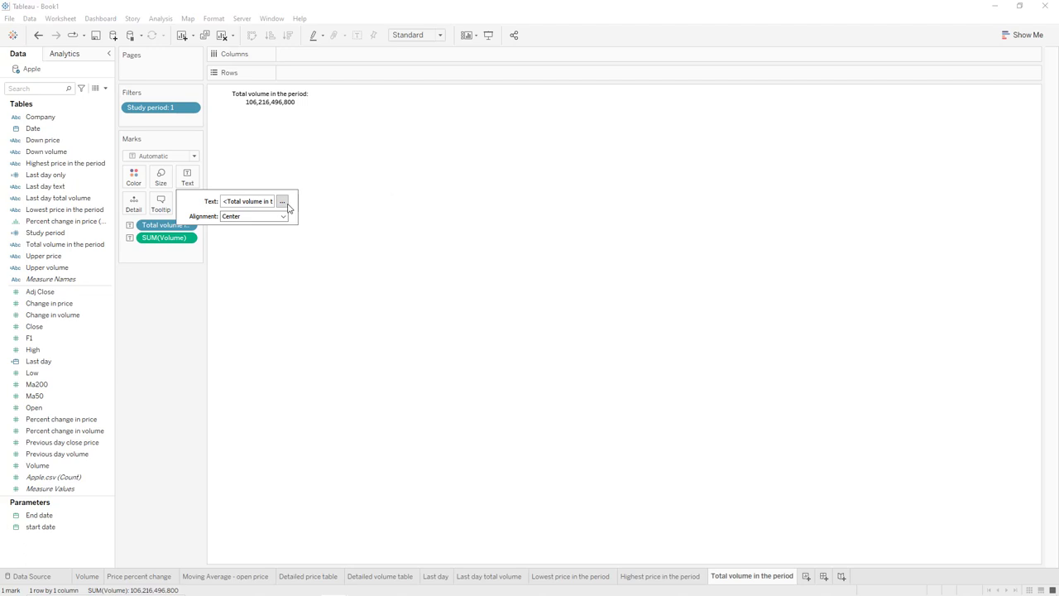
left_click(282, 203)
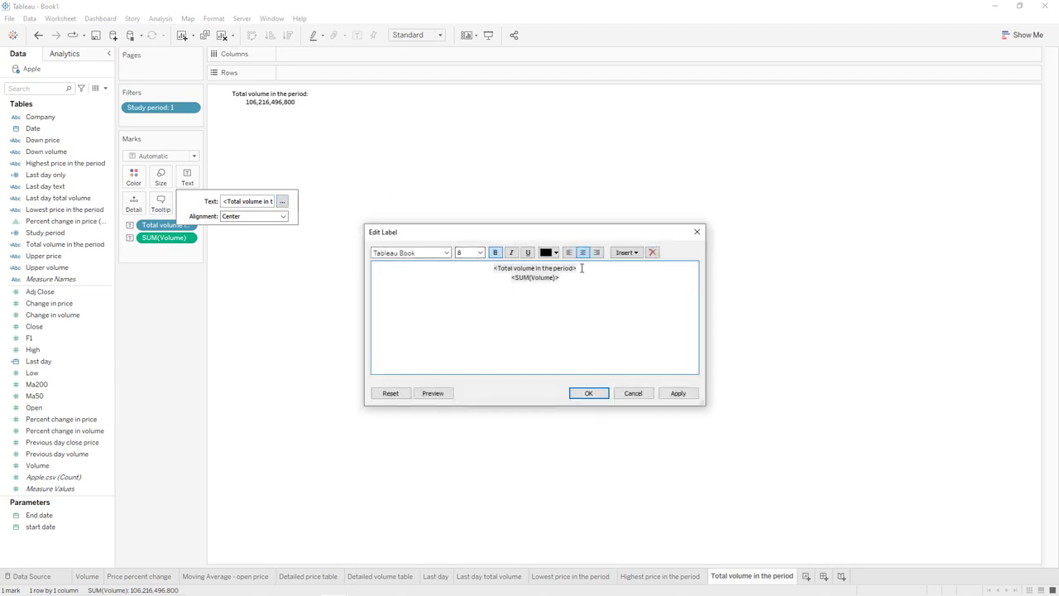
left_click_drag(582, 269, 507, 269)
left_click(476, 252)
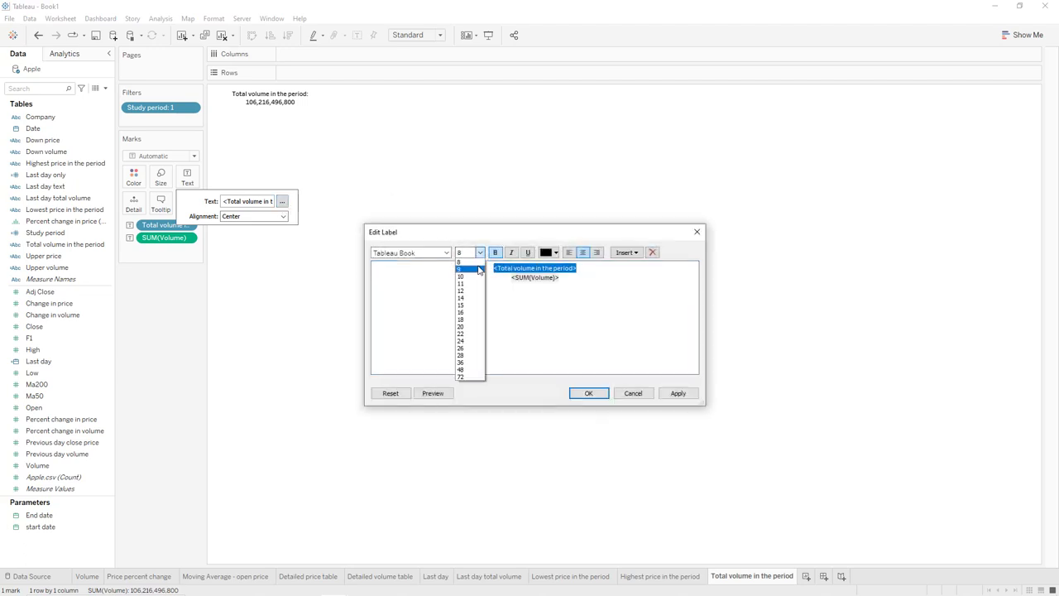
left_click(468, 283)
left_click_drag(559, 280, 523, 280)
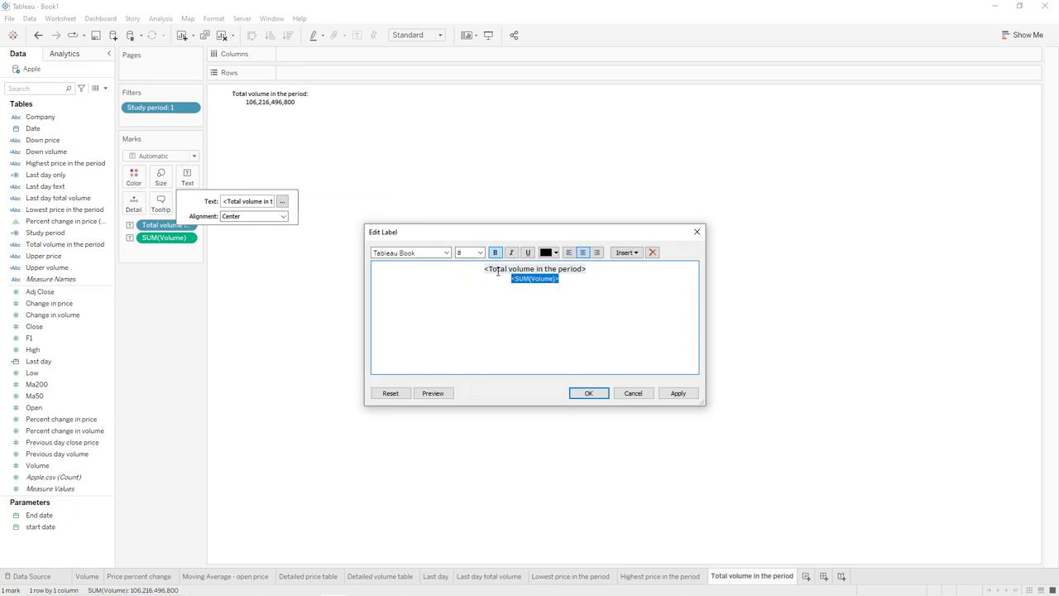
left_click(480, 252)
left_click(468, 272)
left_click(677, 394)
left_click(588, 393)
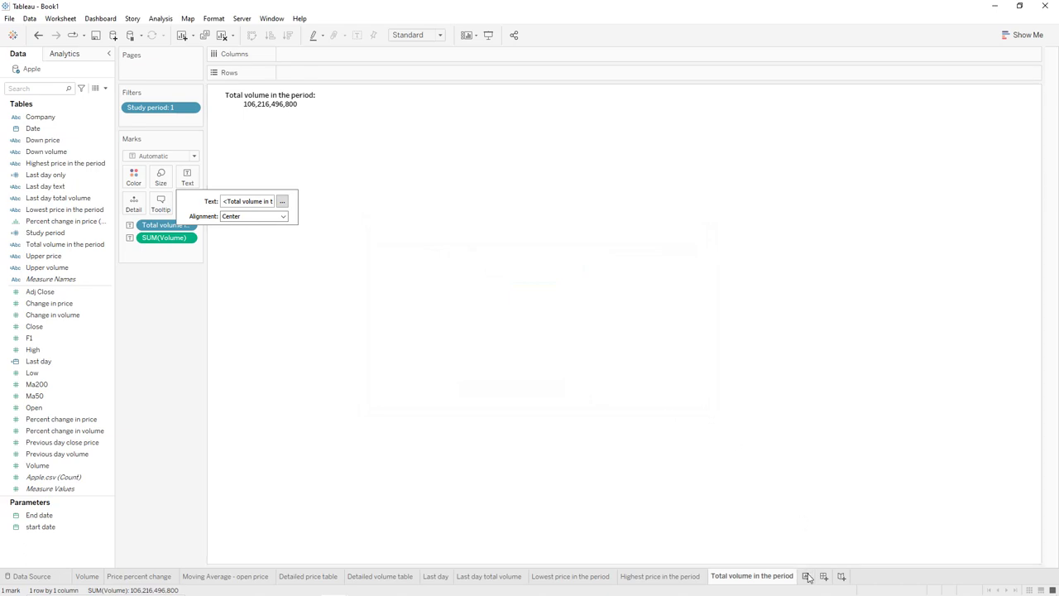
Step: Add a new worksheet at the end of the workbook and name it "Title"
mouse_move(782, 577)
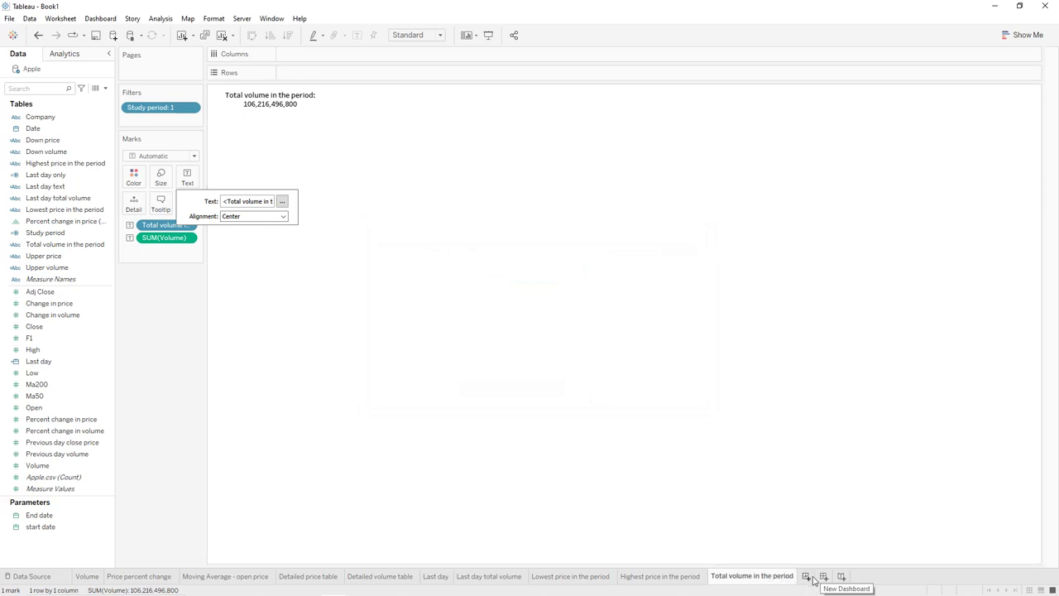
left_click(806, 576)
double_click(811, 577)
type("Title")
key("Return")
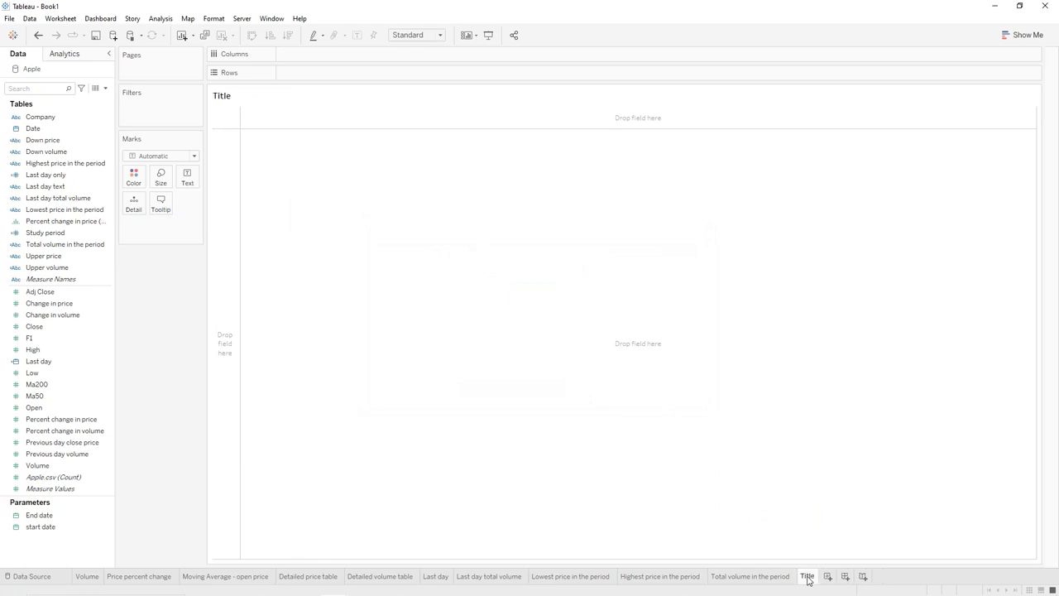
Step: Create a calculated field named "Title" containing the text "Stock Market Dashboard"
left_click(106, 88)
left_click(97, 98)
type("Title")
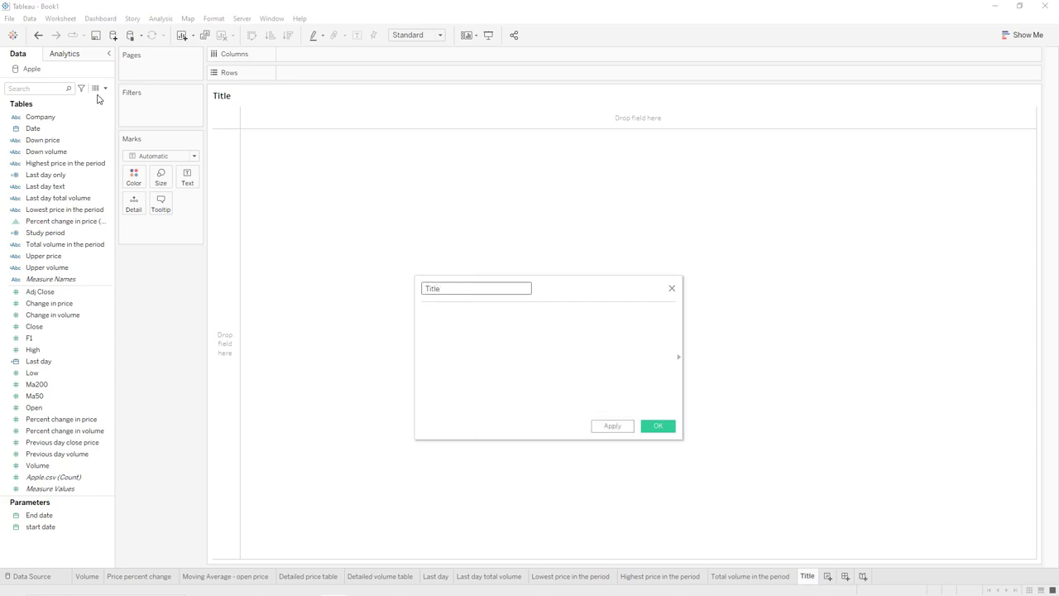
key("Tab")
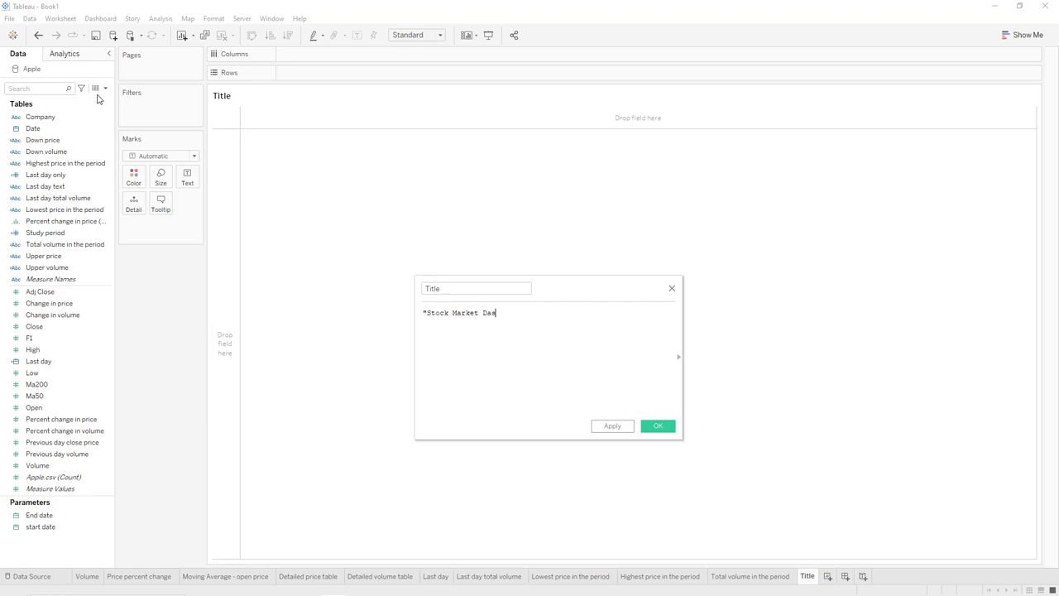
type("\"")
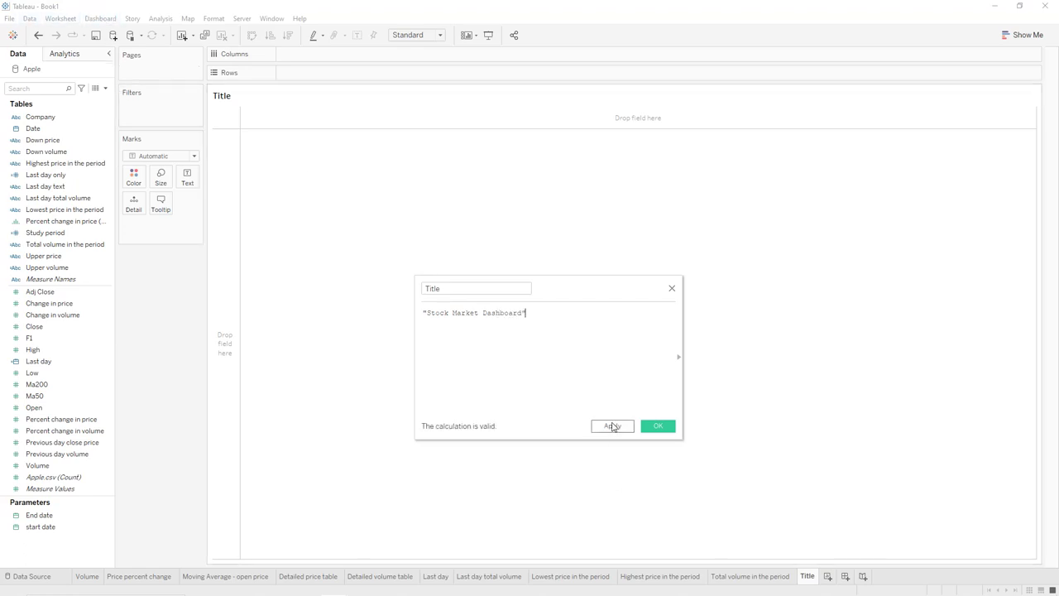
left_click(662, 428)
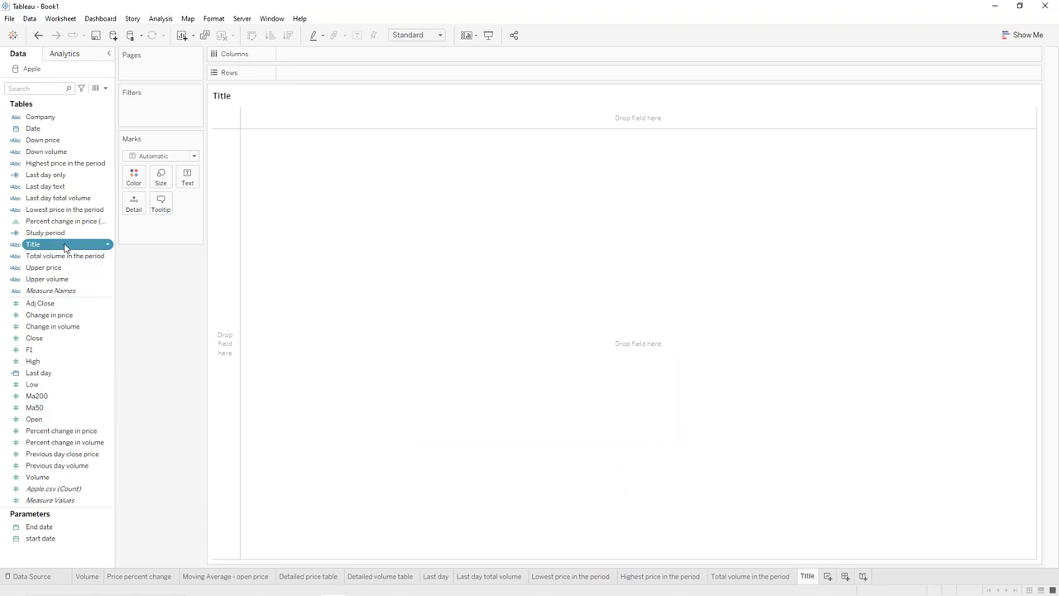
Step: Show the Title field as the sheet's text, hide the sheet title, and widen the cell to fit the full text
left_click_drag(46, 244, 188, 177)
right_click(244, 100)
left_click(257, 130)
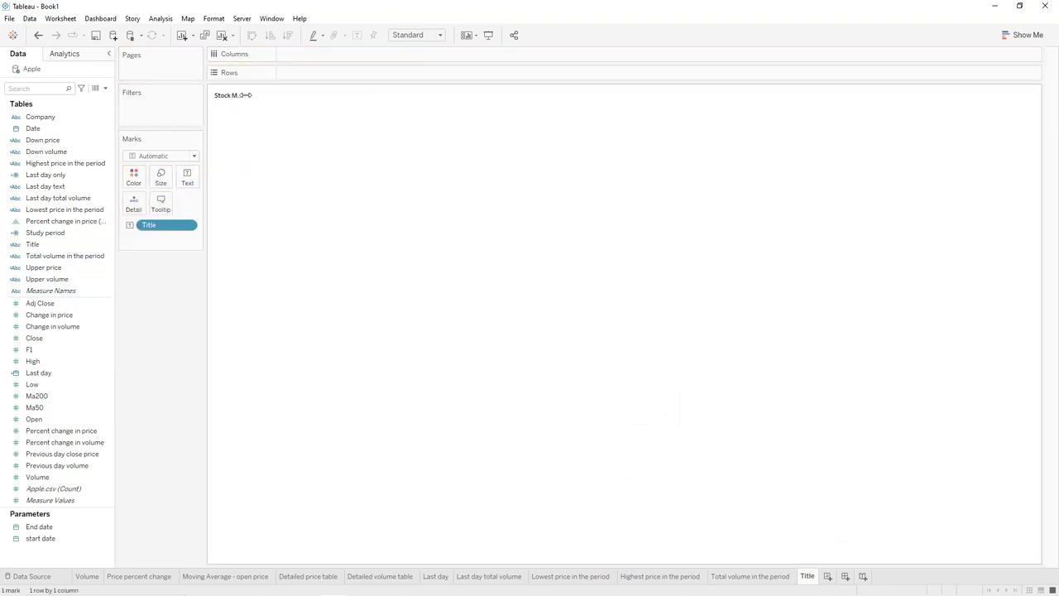
left_click_drag(733, 113, 733, 112)
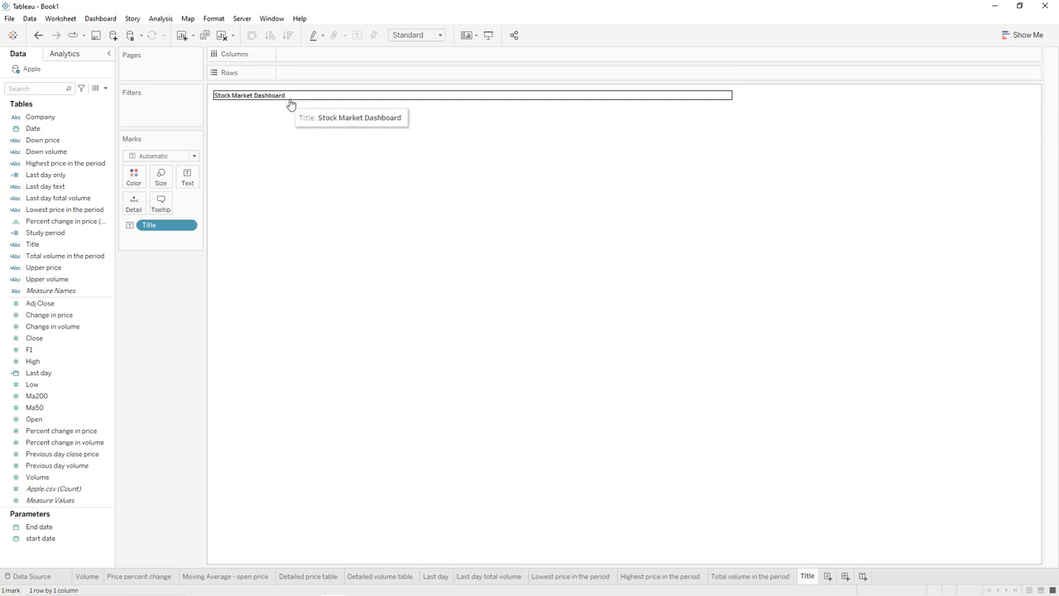
Step: Set the worksheet font size of the Stock Market Dashboard text to 48
right_click(303, 104)
left_click(335, 158)
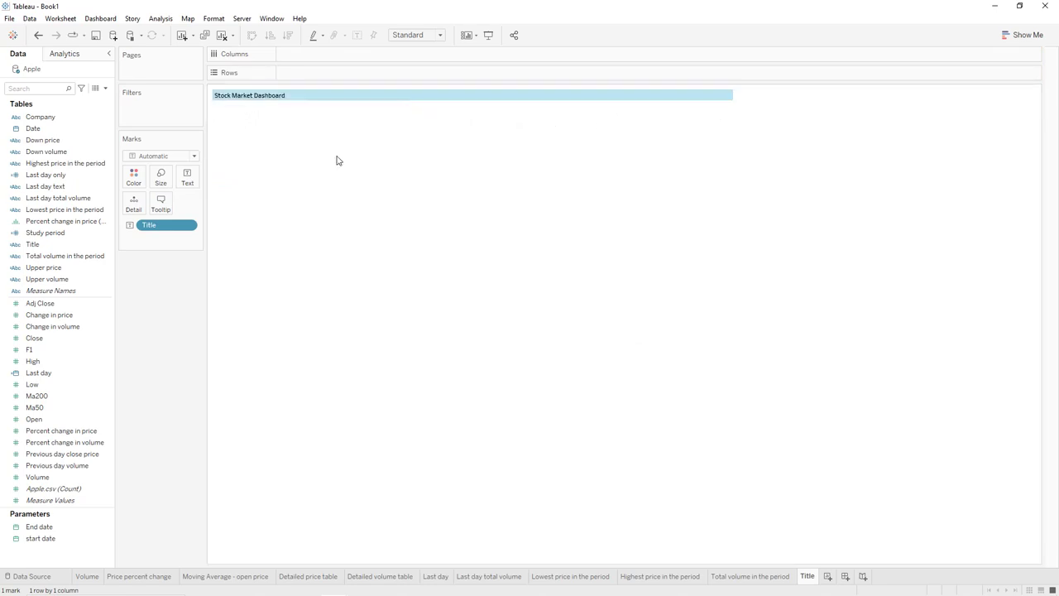
left_click(83, 124)
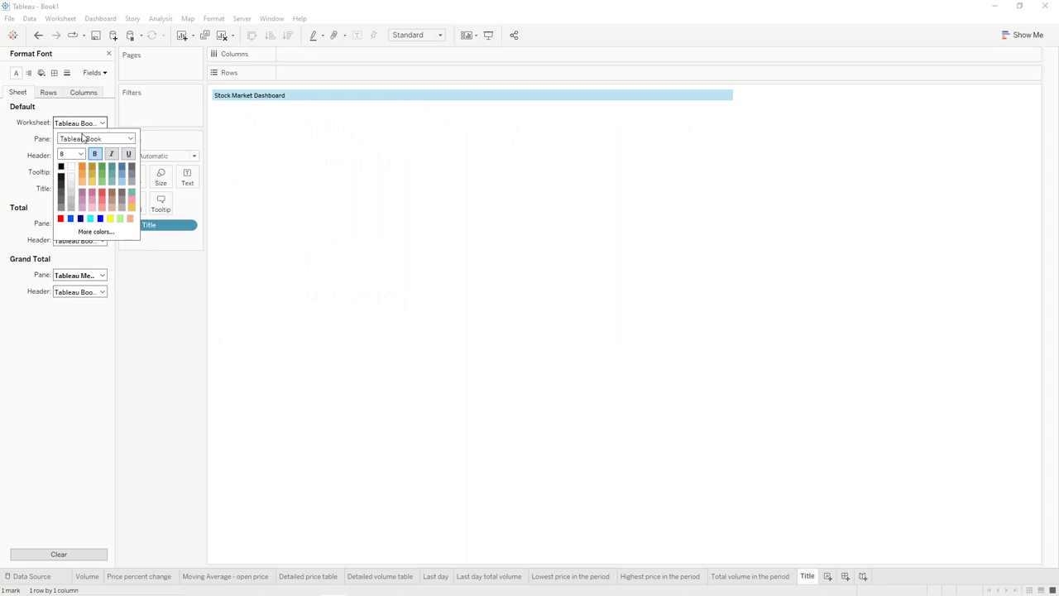
left_click(80, 153)
left_click(79, 280)
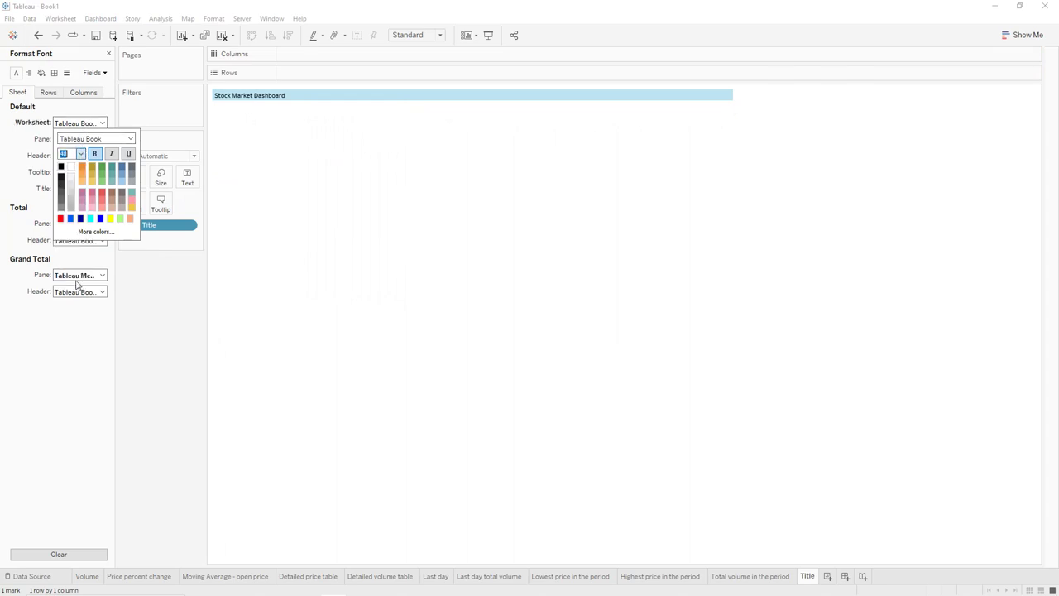
Step: Set the default pane alignment of the Title sheet to Center
left_click(28, 73)
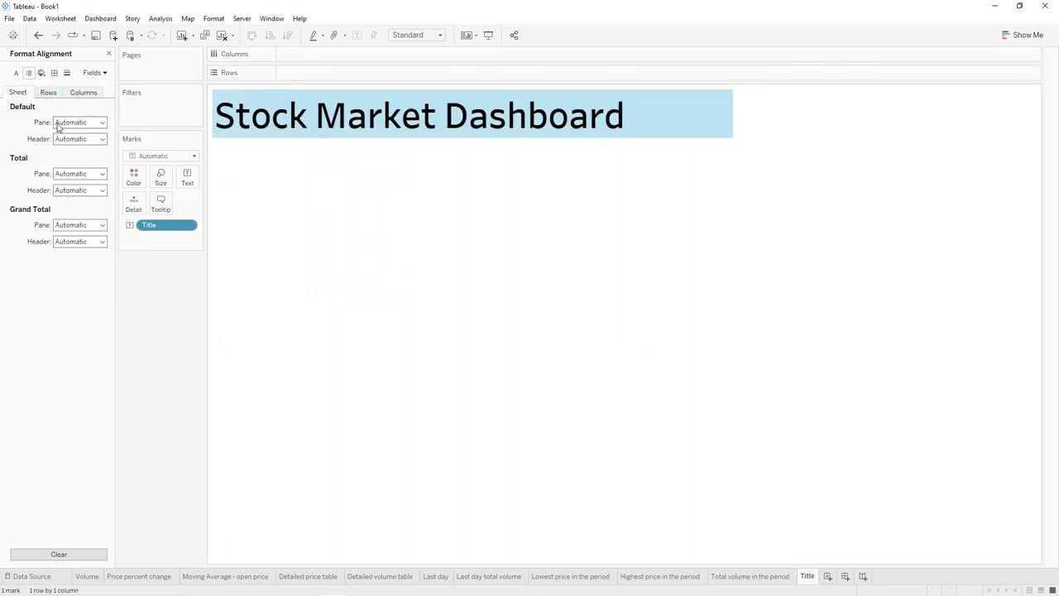
left_click(80, 122)
left_click(81, 166)
left_click(265, 215)
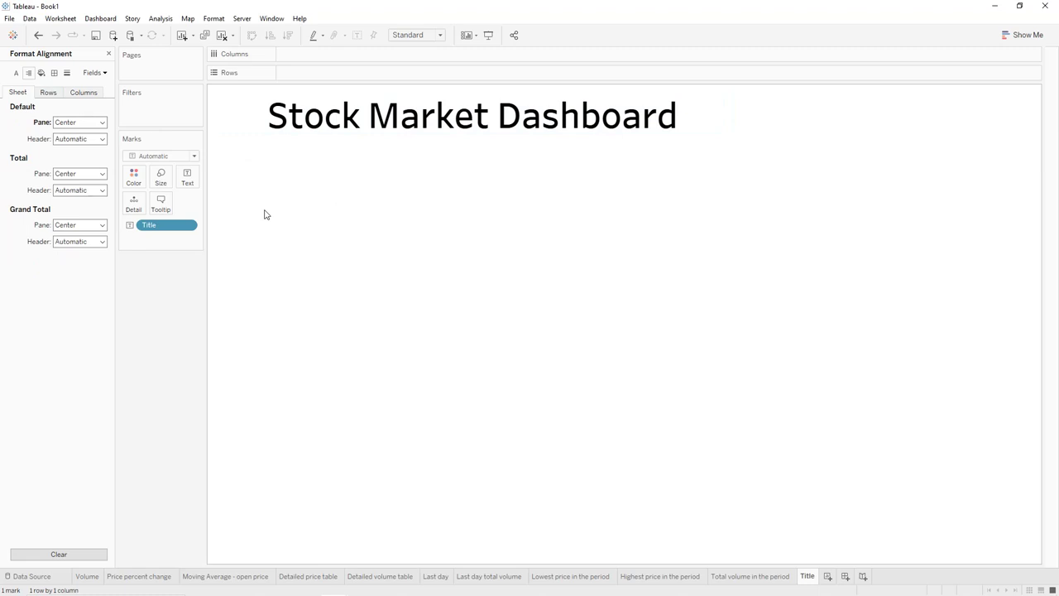
Step: Create a new dashboard and set its fixed custom size to 1850 px wide by 1050 px high
key("ctrl+Page_Up")
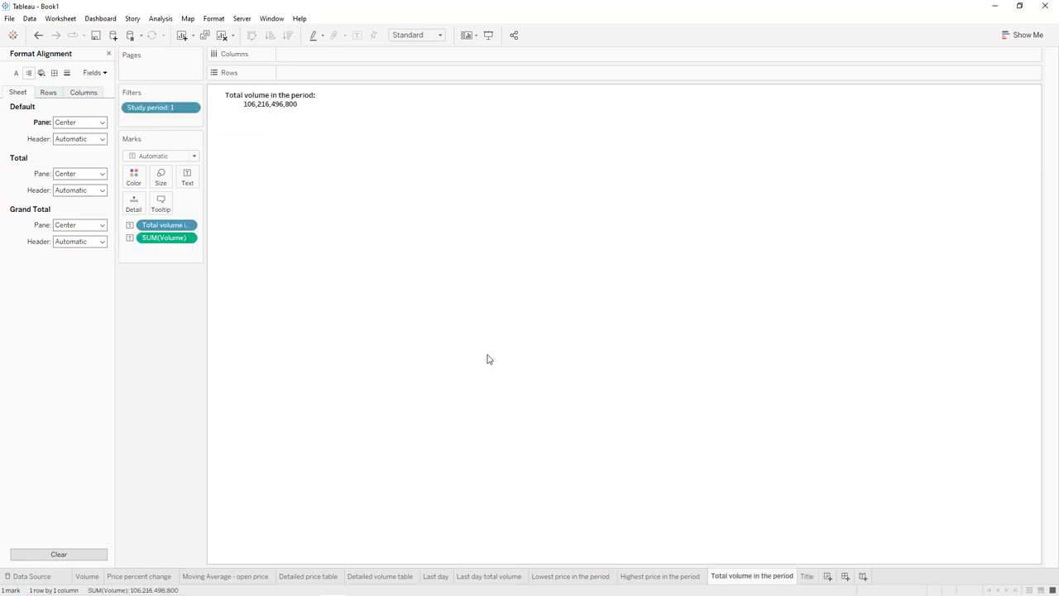
left_click(846, 577)
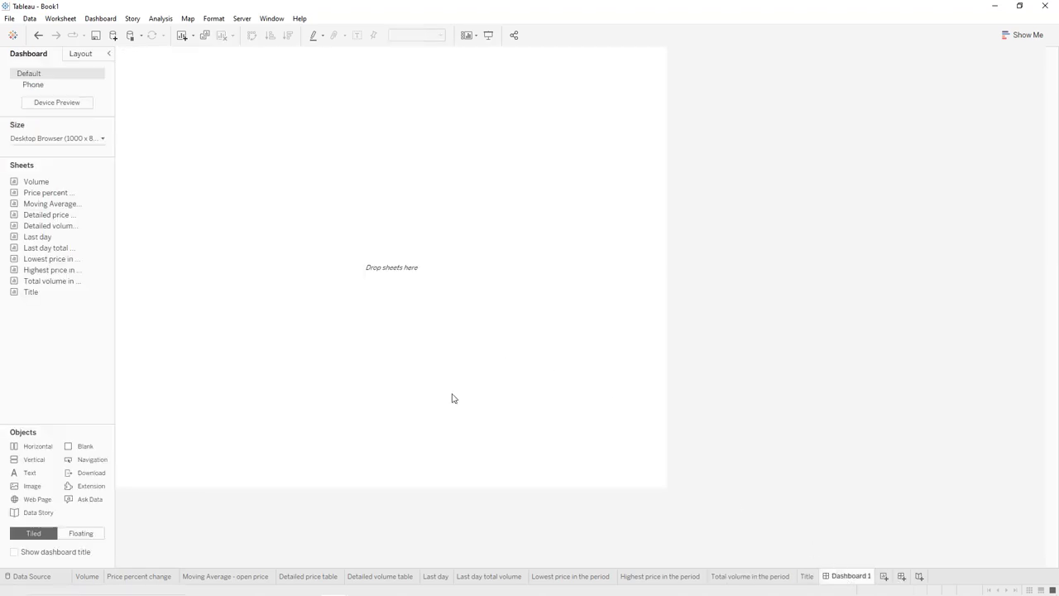
left_click(79, 138)
double_click(31, 203)
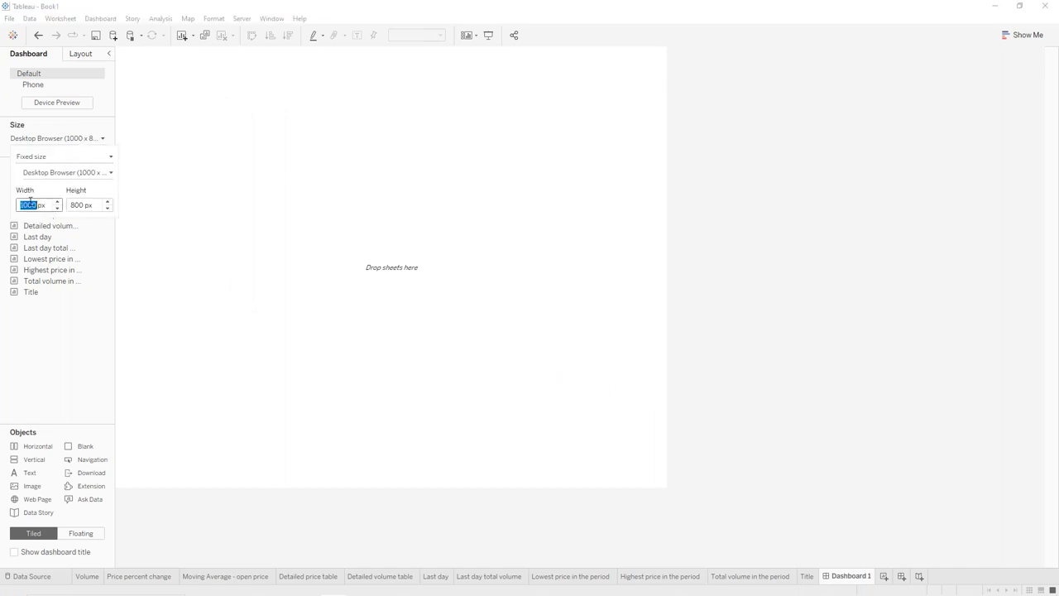
type("1850")
key("Return")
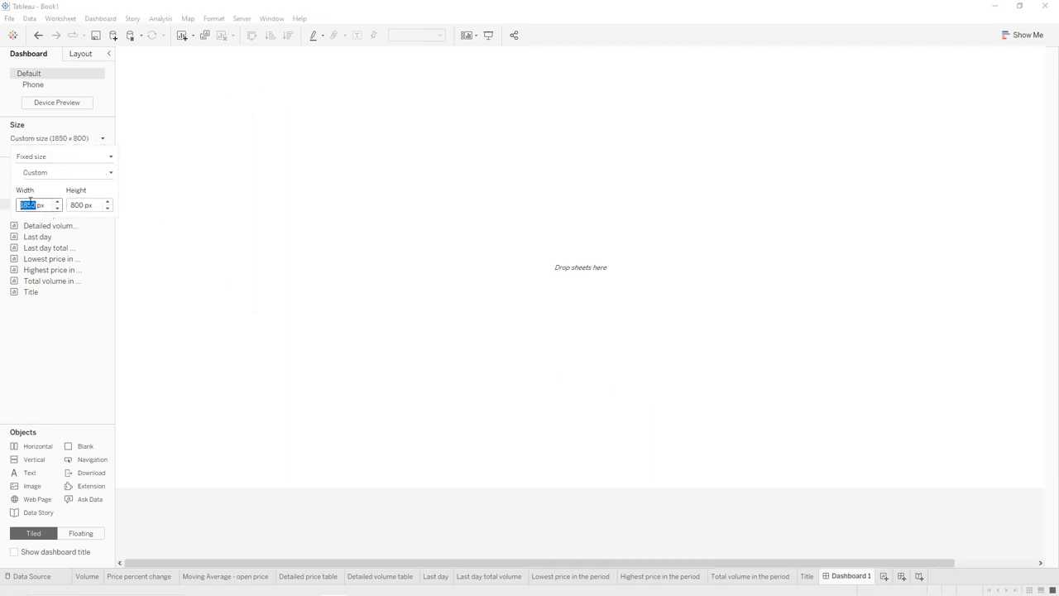
double_click(73, 204)
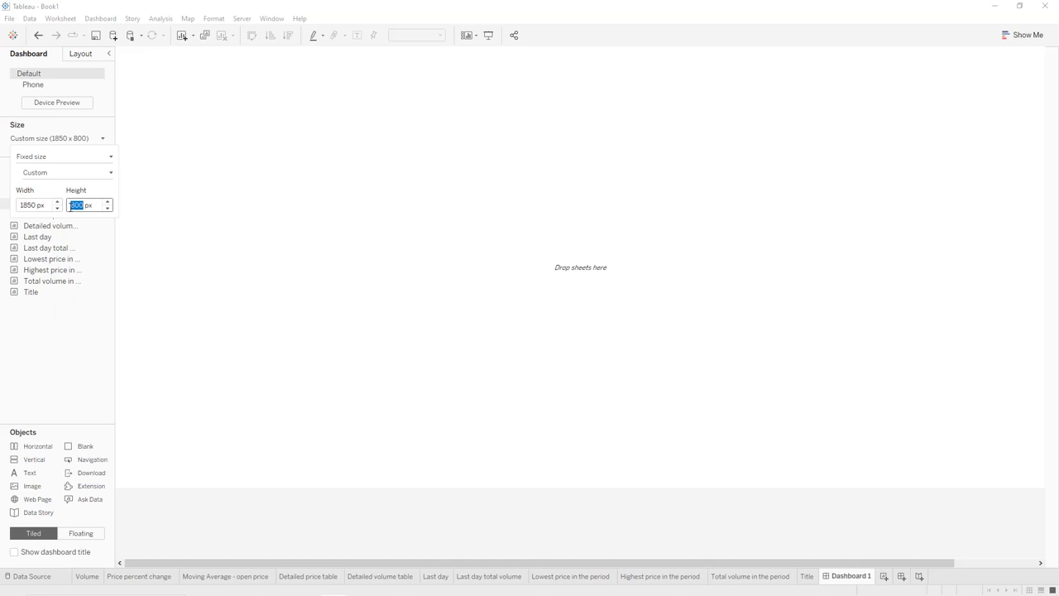
key("Return")
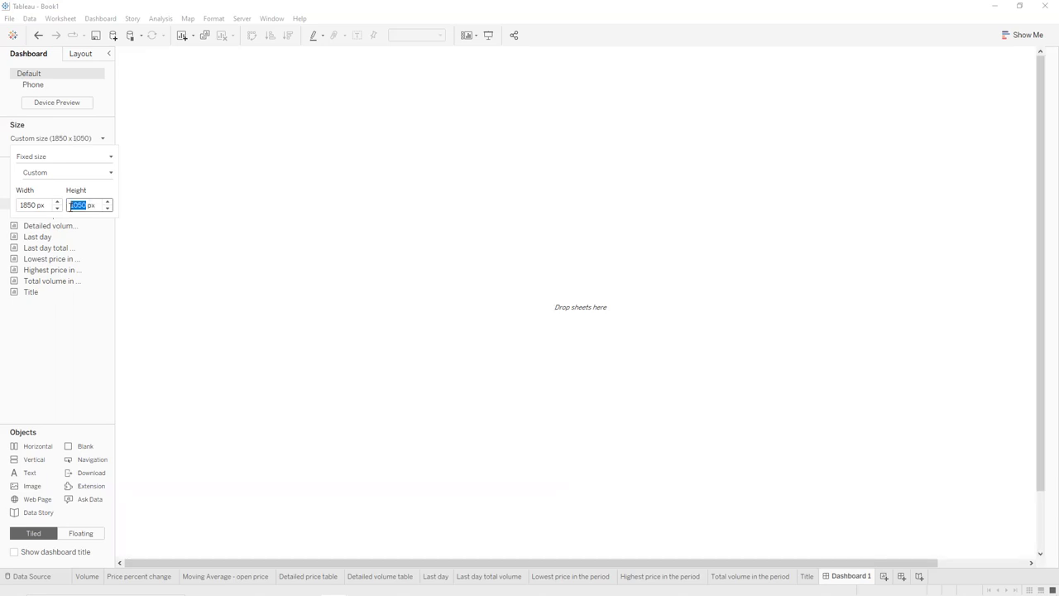
left_click(62, 341)
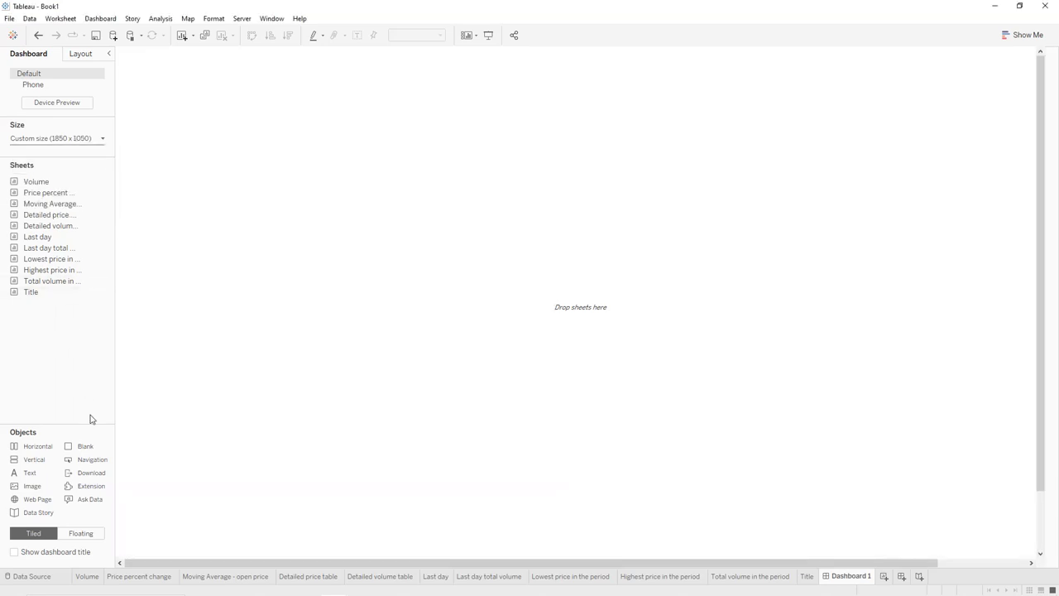
Step: Add tiled blank objects to the dashboard so that they divide it into four quadrants
left_click_drag(85, 448, 199, 268)
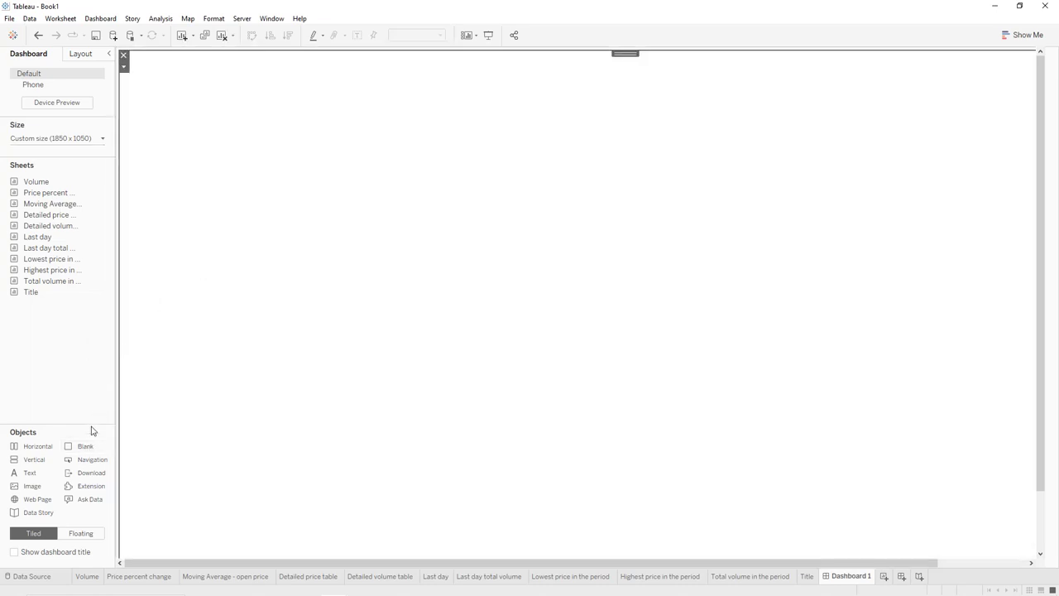
left_click_drag(179, 422, 226, 438)
left_click_drag(303, 468, 481, 454)
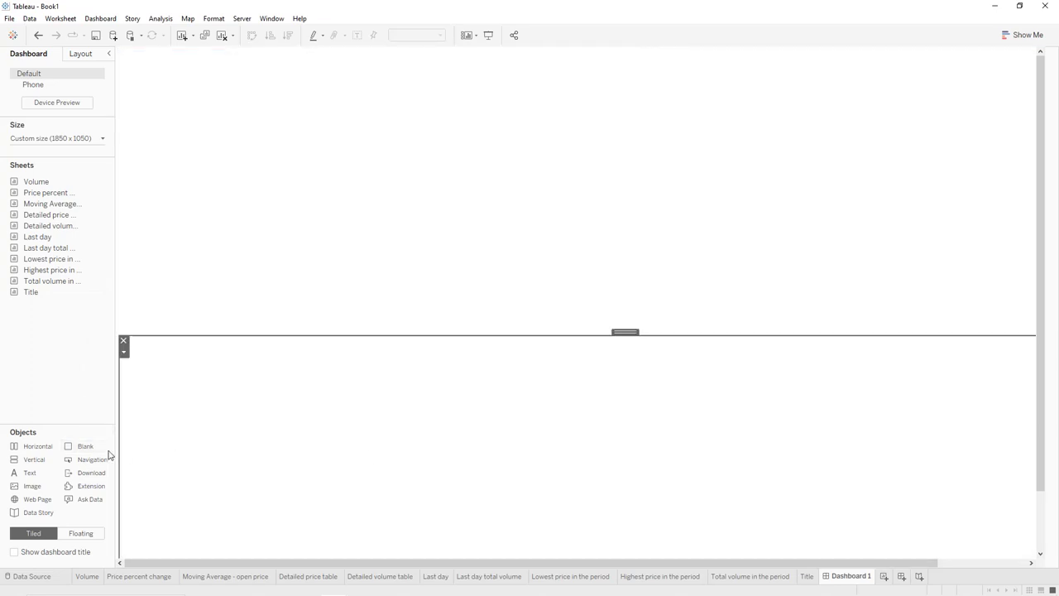
left_click_drag(77, 447, 203, 455)
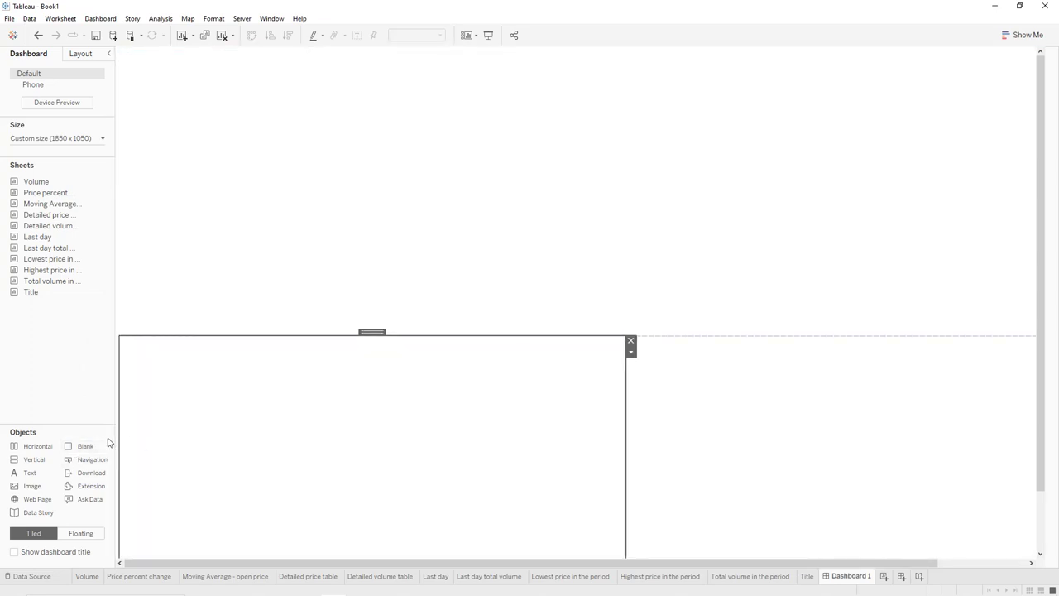
left_click_drag(88, 447, 172, 299)
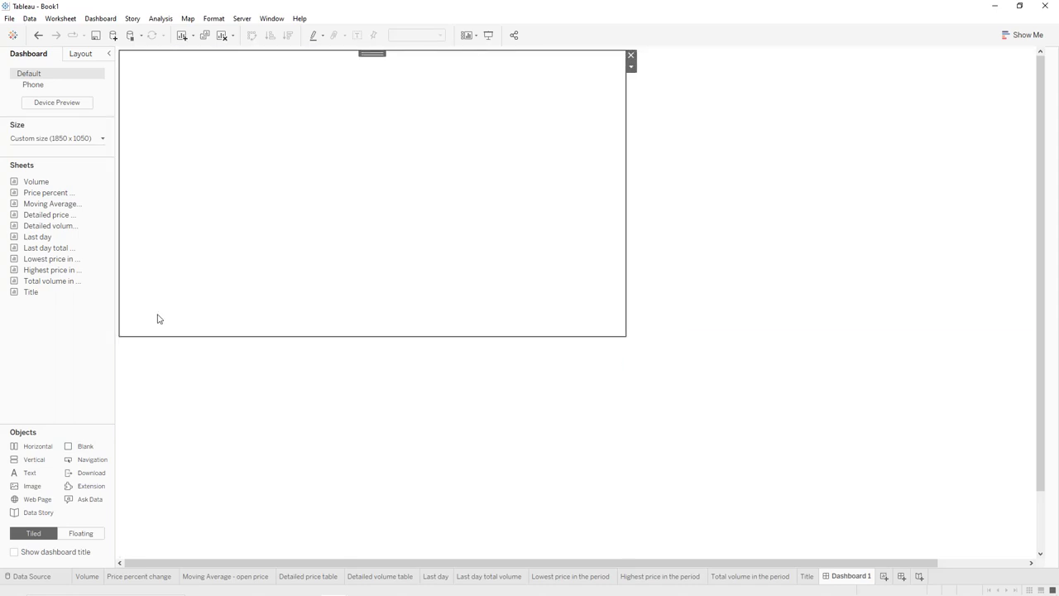
Step: Split both upper quadrants horizontally with blank objects and adjust the boundaries to form a taller middle row
left_click_drag(83, 447, 863, 249)
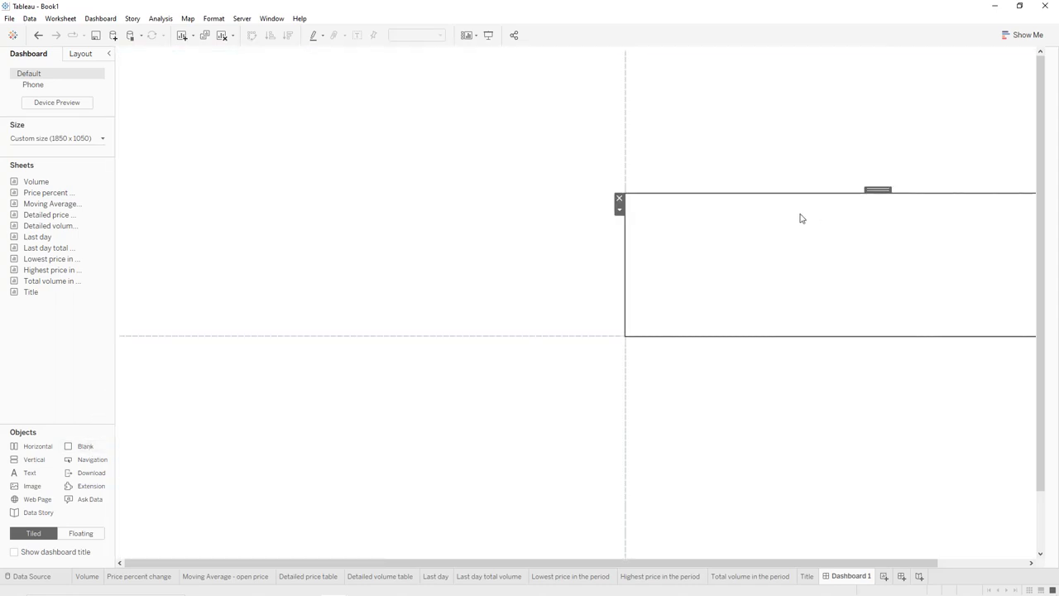
left_click_drag(789, 193, 790, 171)
left_click_drag(1039, 135, 1040, 201)
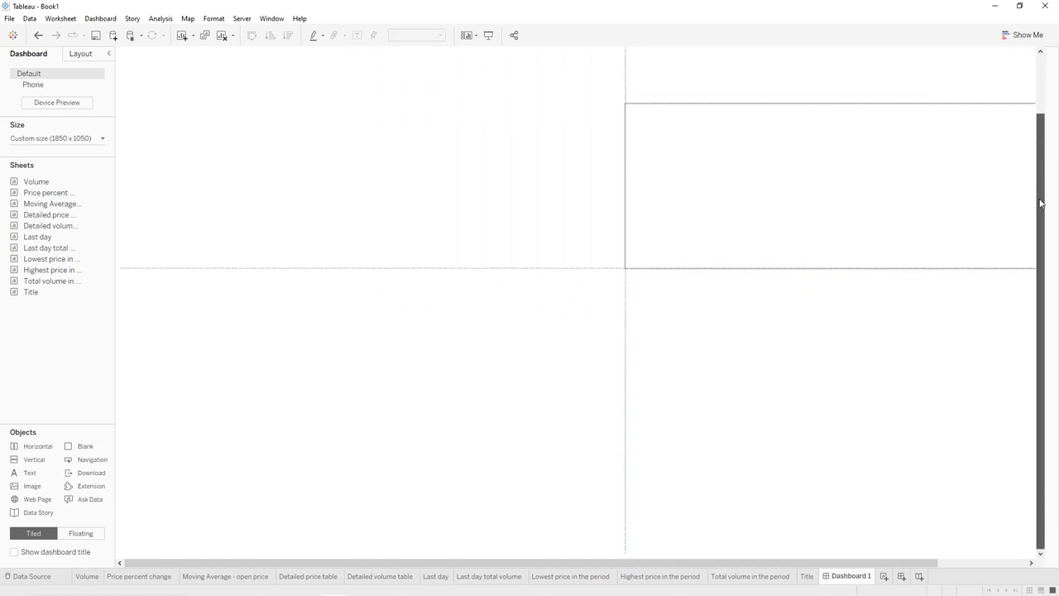
left_click_drag(82, 448, 418, 220)
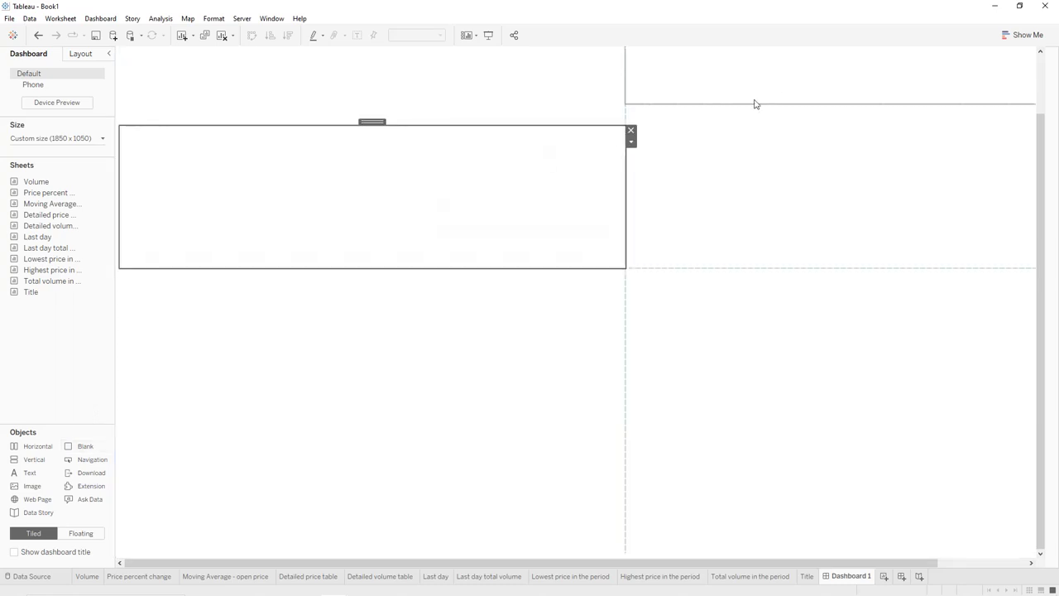
left_click_drag(682, 261, 492, 323)
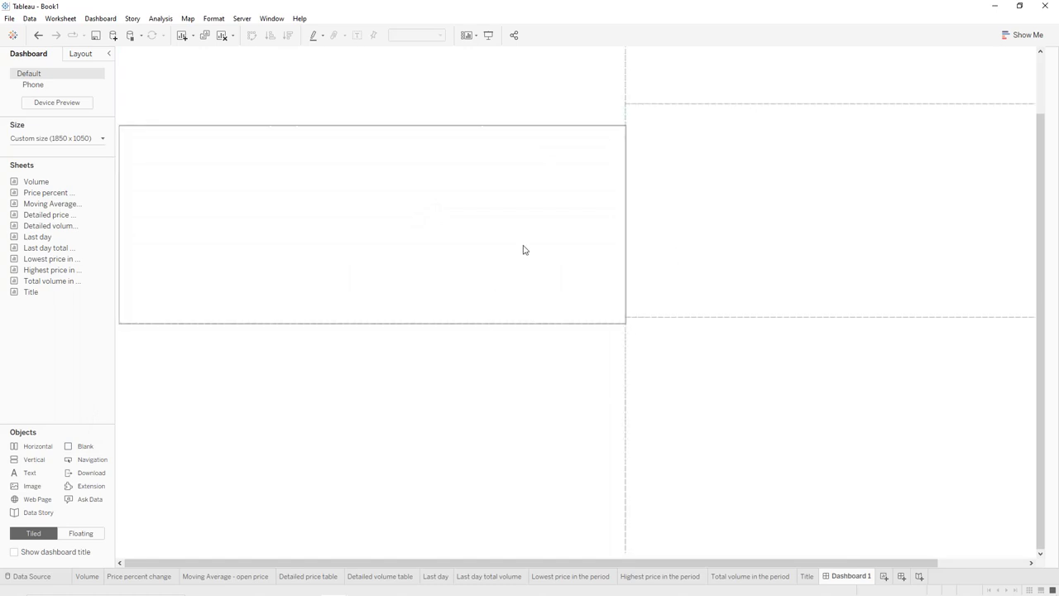
left_click_drag(736, 104, 738, 130)
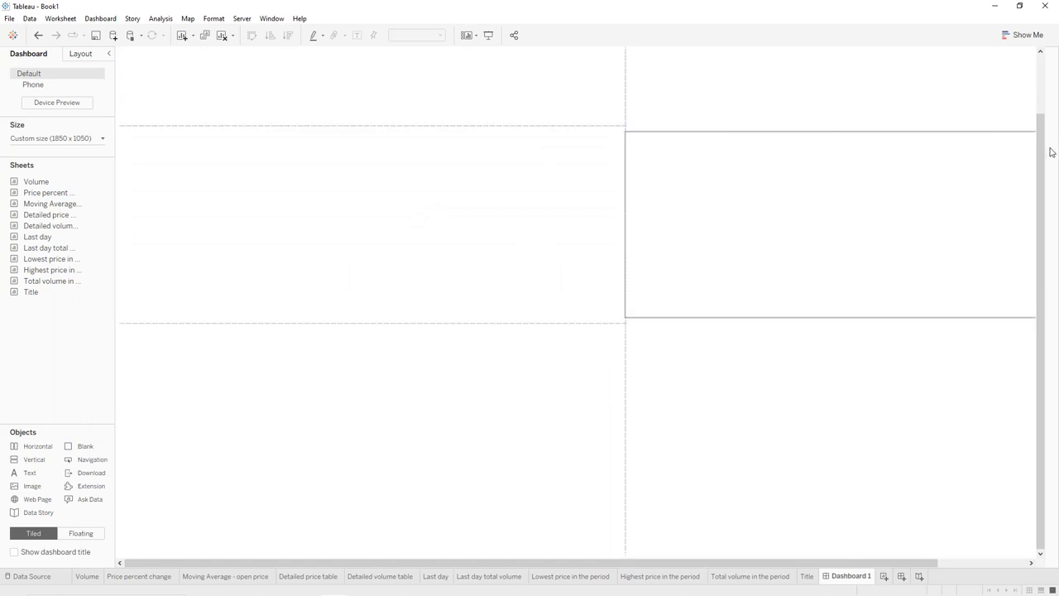
Step: Add a blank object as a full-width band across the top of the dashboard
left_click_drag(1048, 153, 1037, 80)
left_click(571, 113)
mouse_move(49, 195)
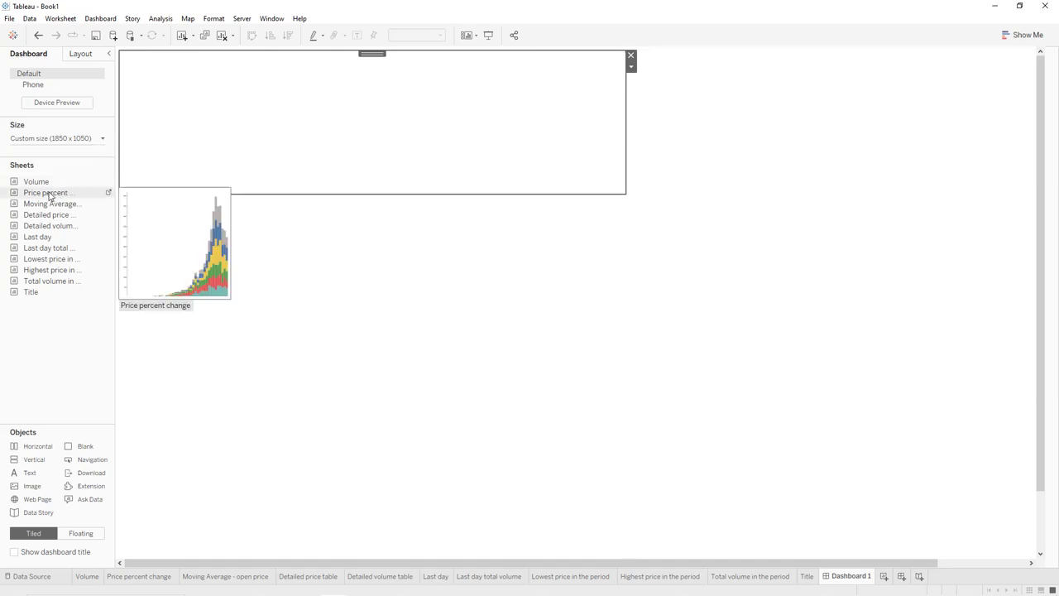
left_click_drag(83, 446, 625, 52)
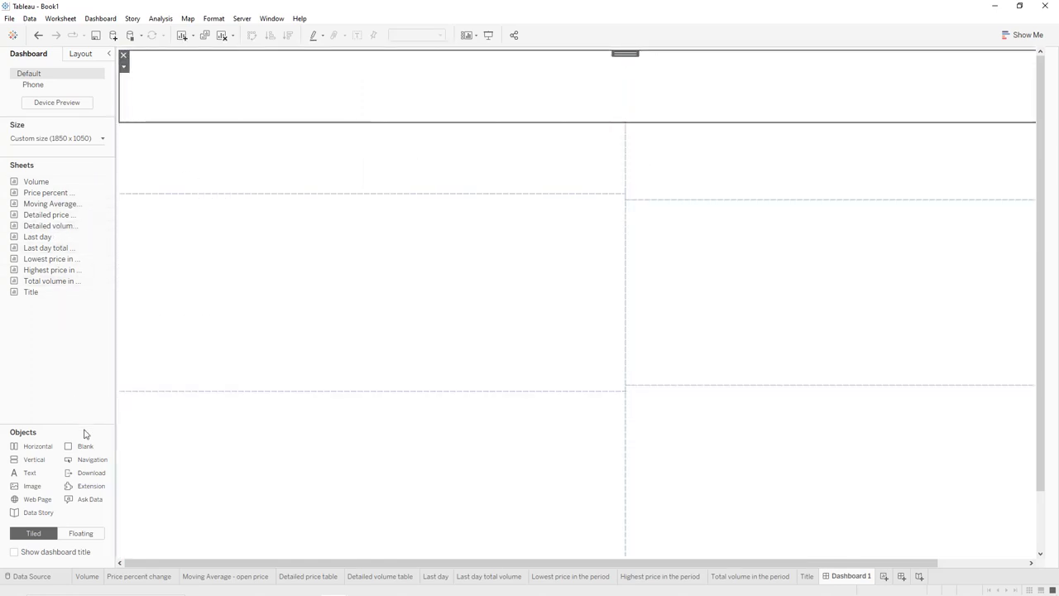
Step: Divide the row beneath the top band into eight blank cells and align the left half's lower edge with the right half's
left_click_drag(92, 411, 189, 176)
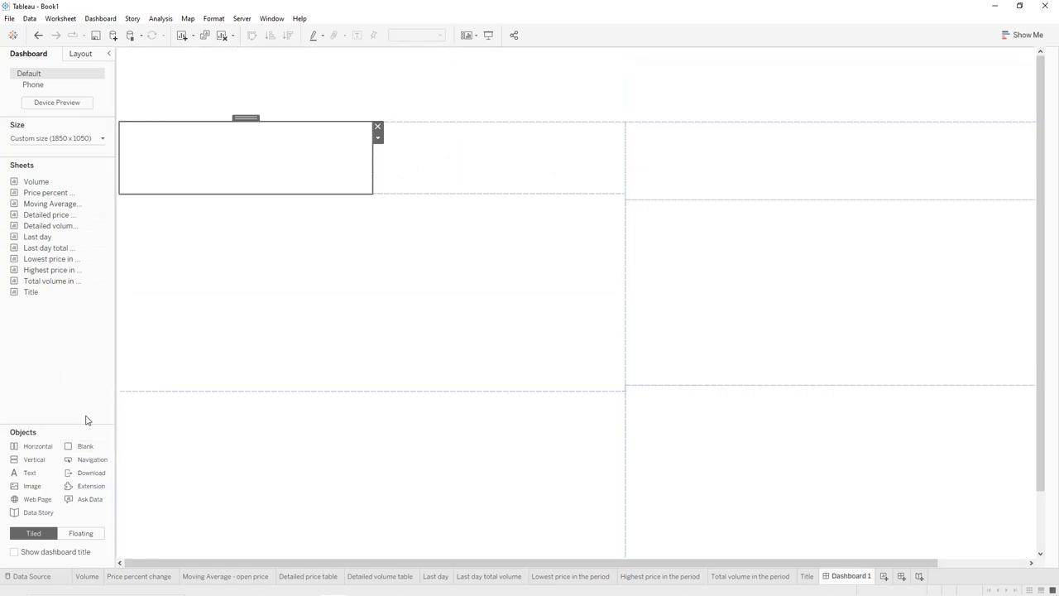
left_click_drag(86, 452, 301, 161)
left_click_drag(88, 445, 670, 171)
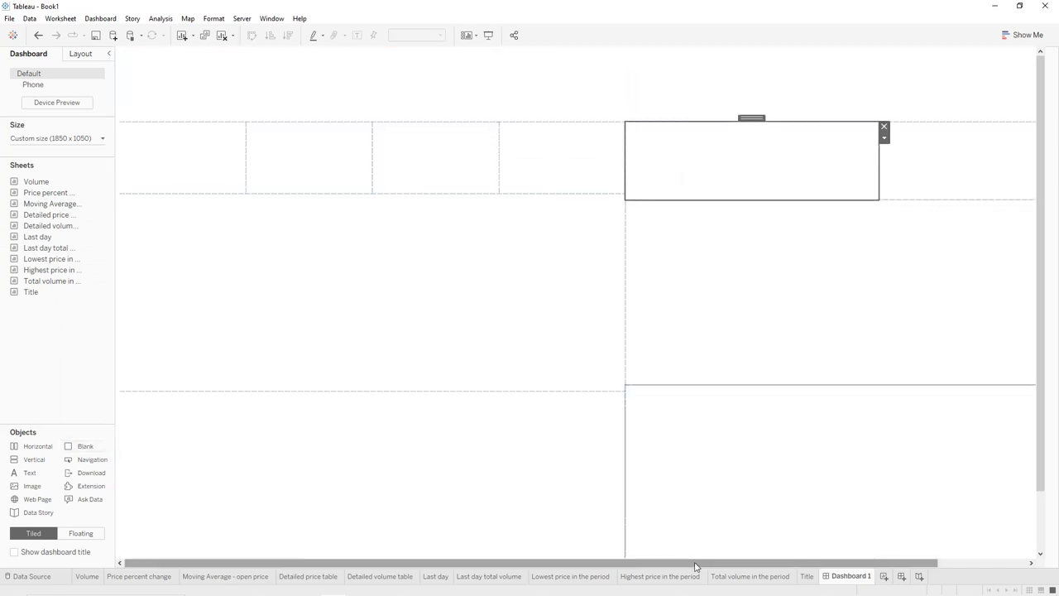
left_click_drag(698, 563, 855, 564)
left_click_drag(93, 446, 588, 154)
left_click_drag(88, 450, 900, 167)
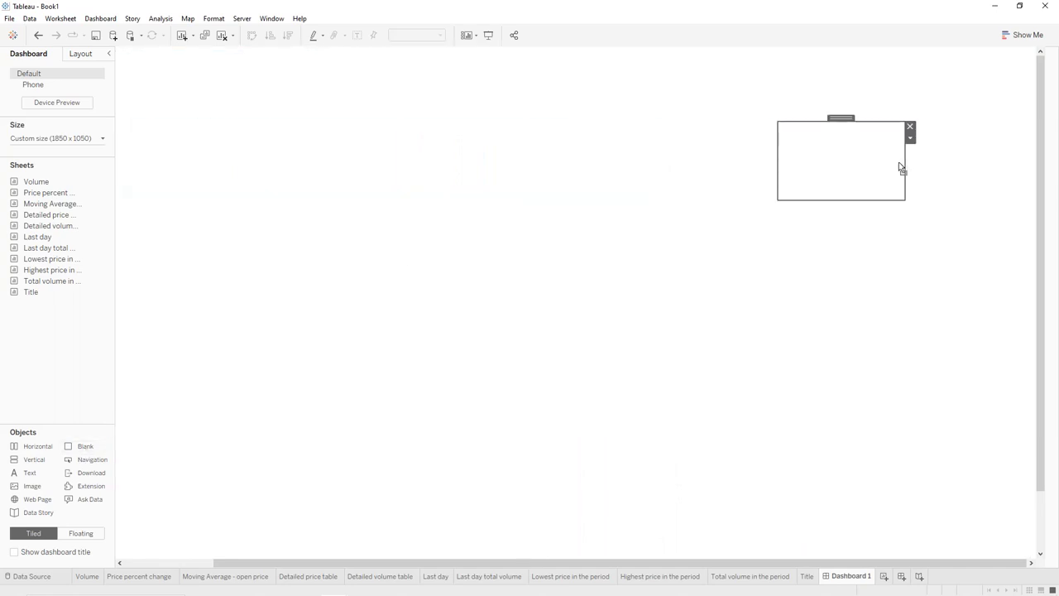
left_click(499, 195)
left_click_drag(497, 195, 544, 198)
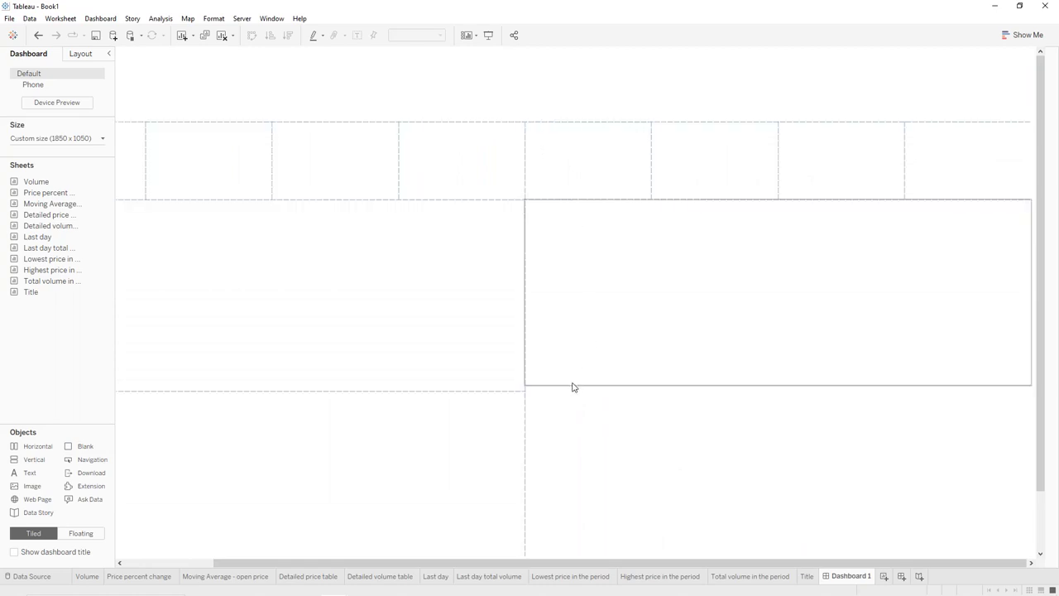
Step: Align the right middle cell's lower edge with the left one's and set the default dashboard shading to light gray
left_click_drag(572, 386, 575, 390)
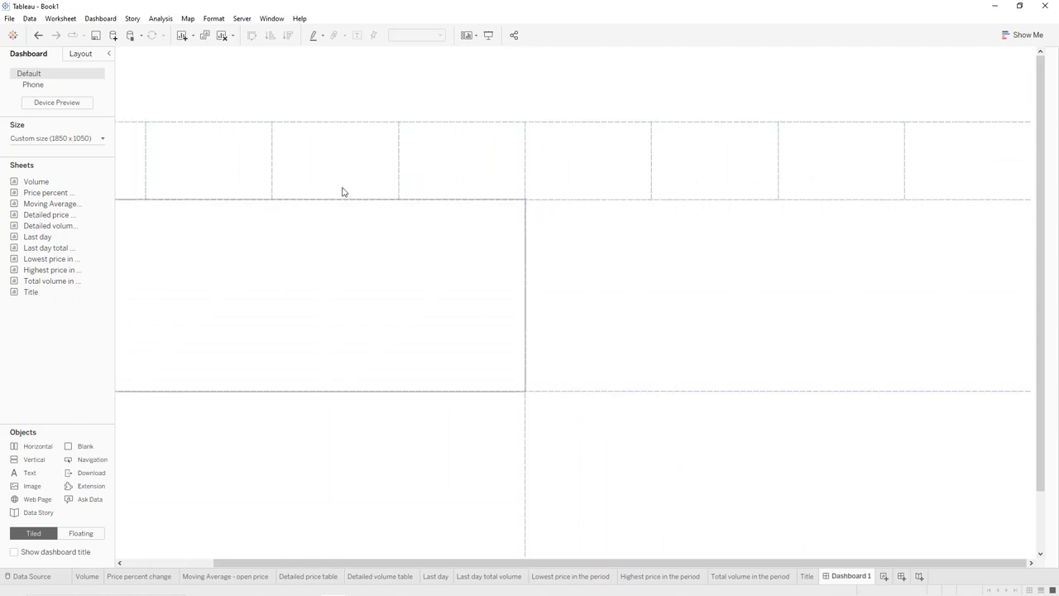
left_click(105, 18)
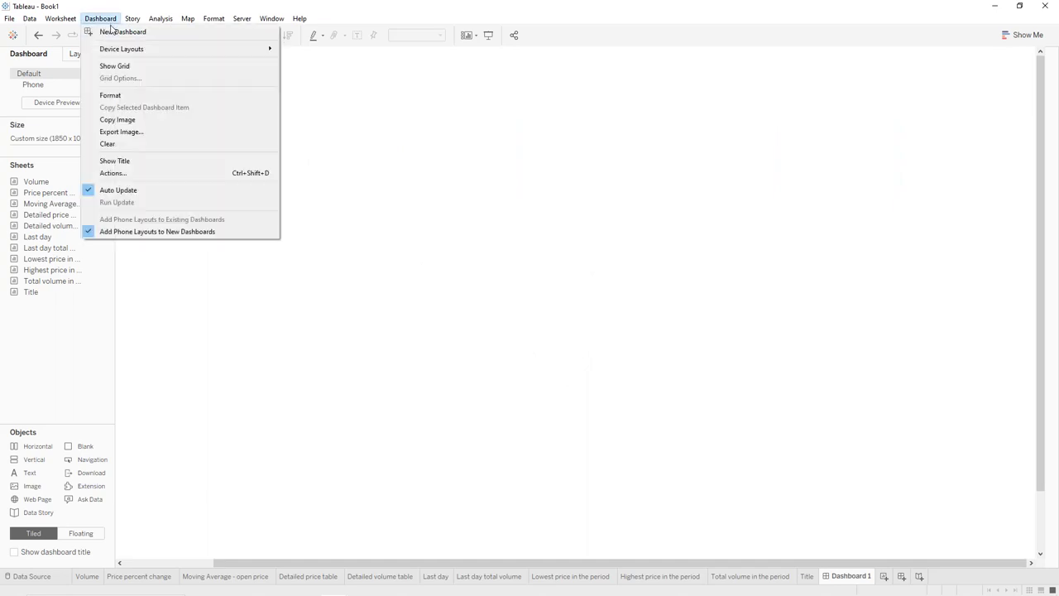
left_click(123, 96)
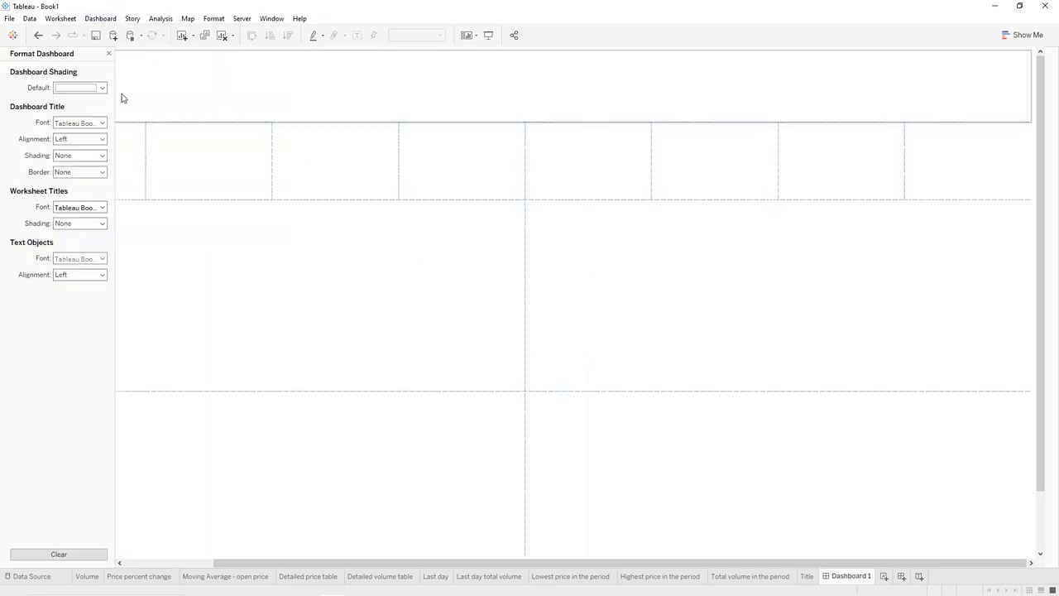
left_click(77, 91)
left_click(71, 146)
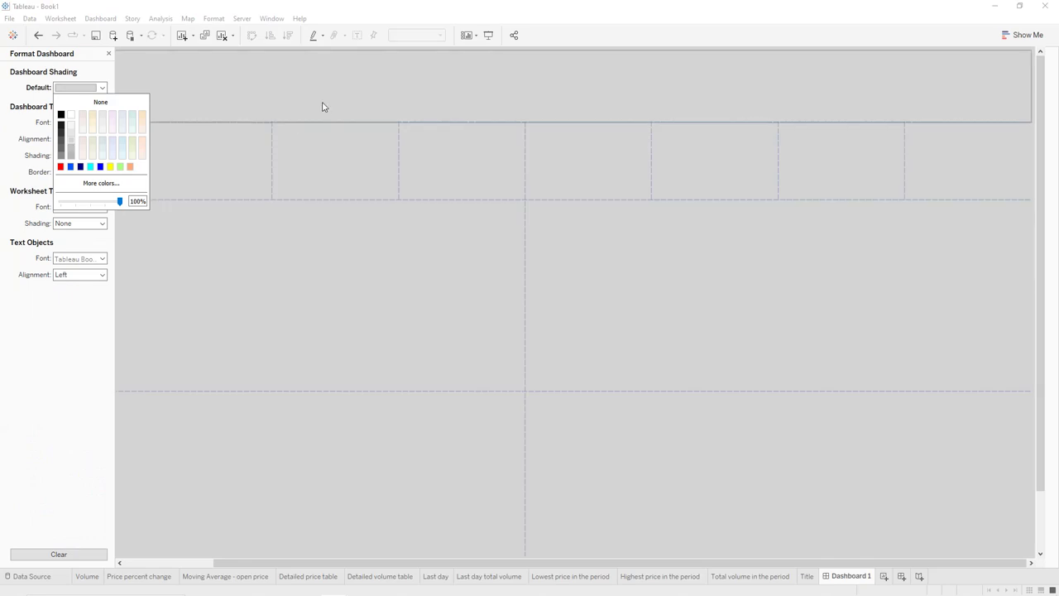
Step: Give the blank band across the top of the dashboard a dark gray background at 70% opacity
left_click(323, 107)
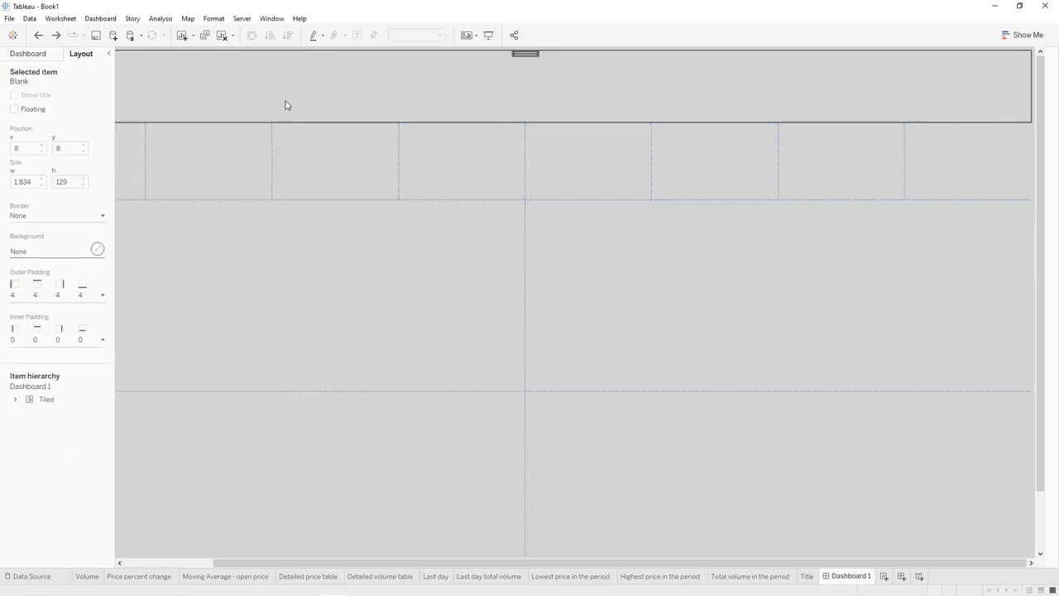
left_click(49, 251)
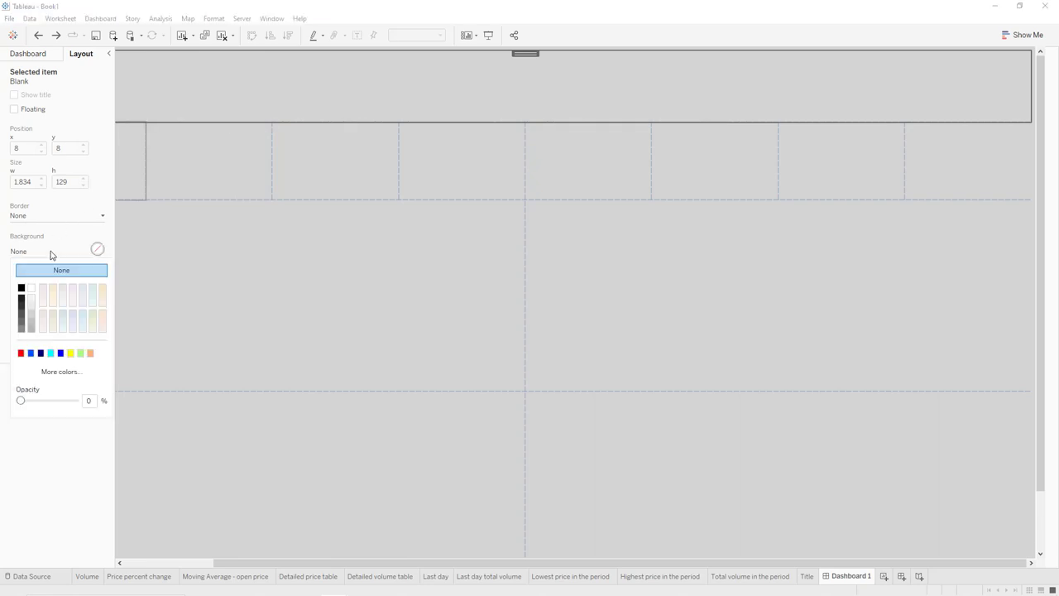
left_click(22, 310)
left_click(89, 400)
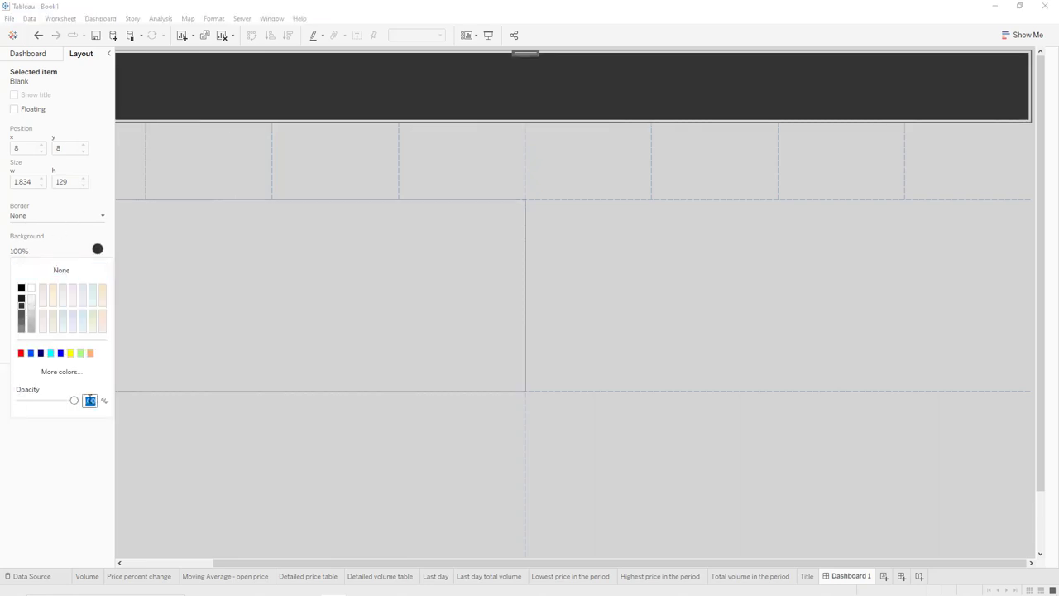
key("Return")
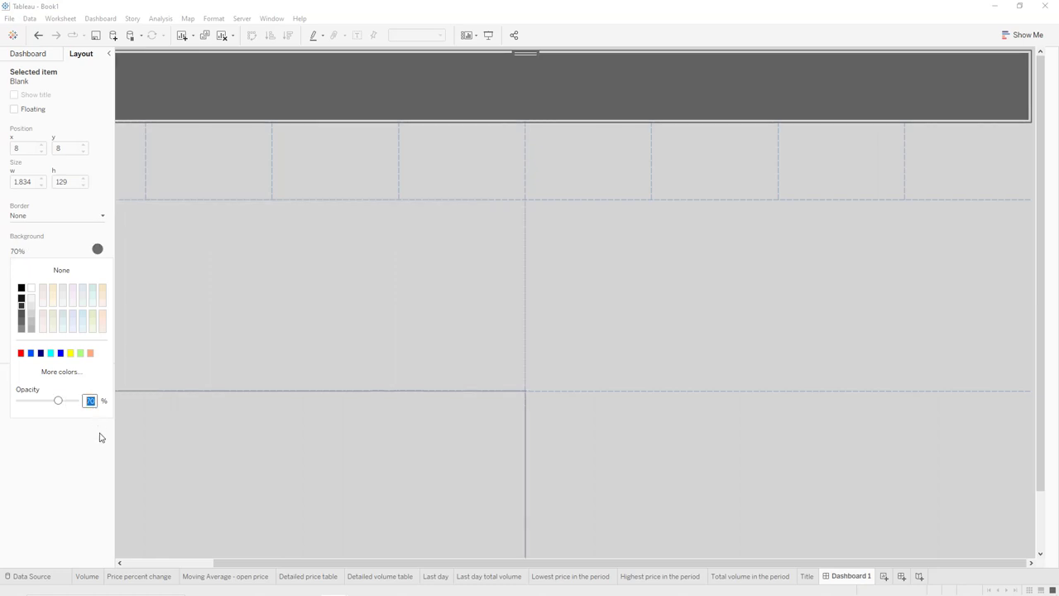
Step: Set the top band's outer padding to 15 on all sides, leaving its border at None
left_click(58, 218)
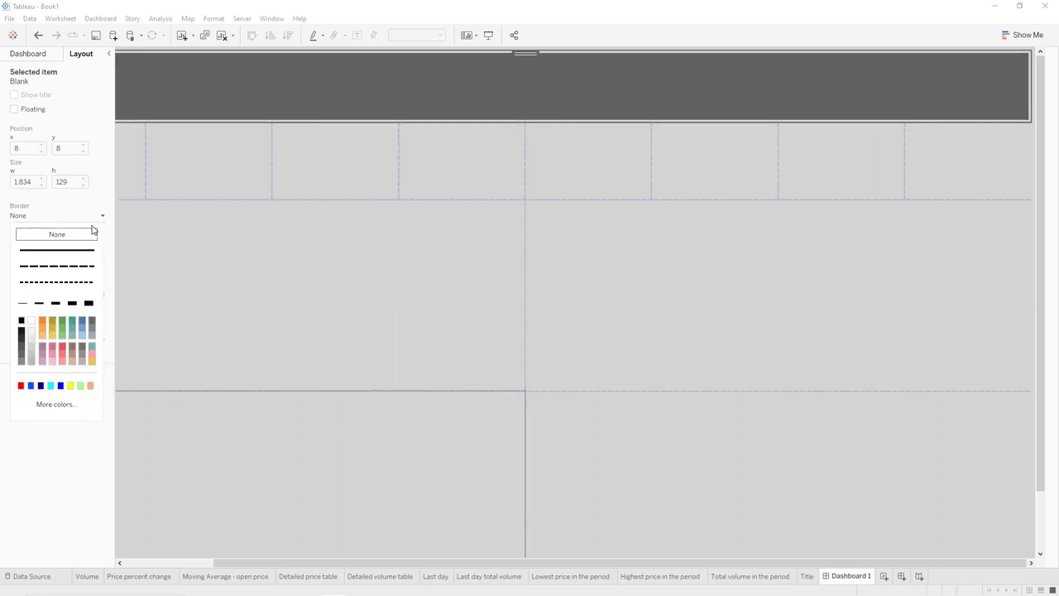
left_click(93, 235)
left_click(100, 297)
left_click(82, 336)
type("10")
key("Return")
type("15")
key("Return")
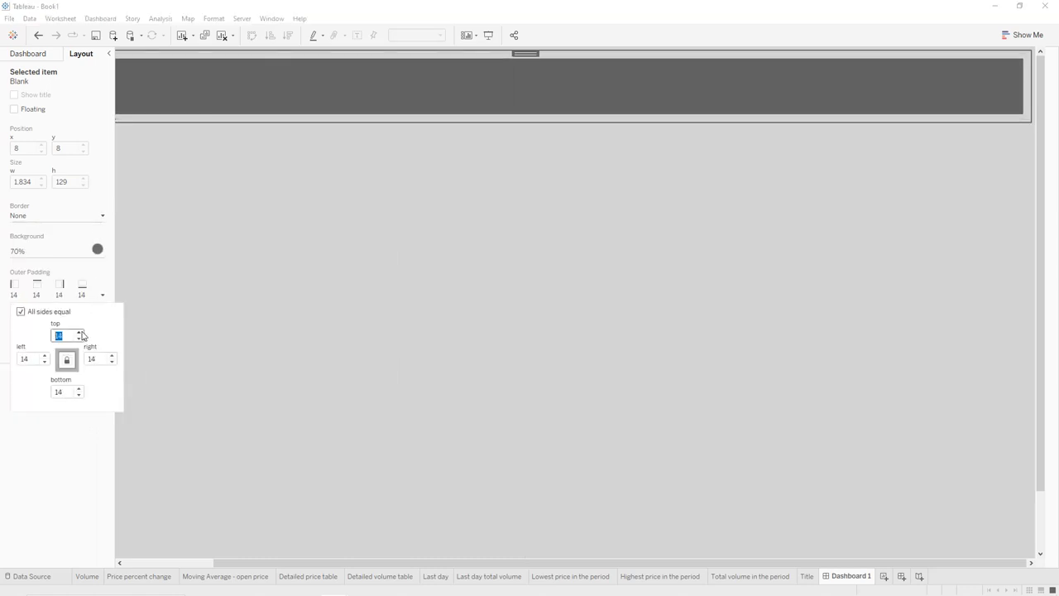
Step: Give the first cell in the eight-cell row a white background and an equal outer padding of 15
left_click(172, 172)
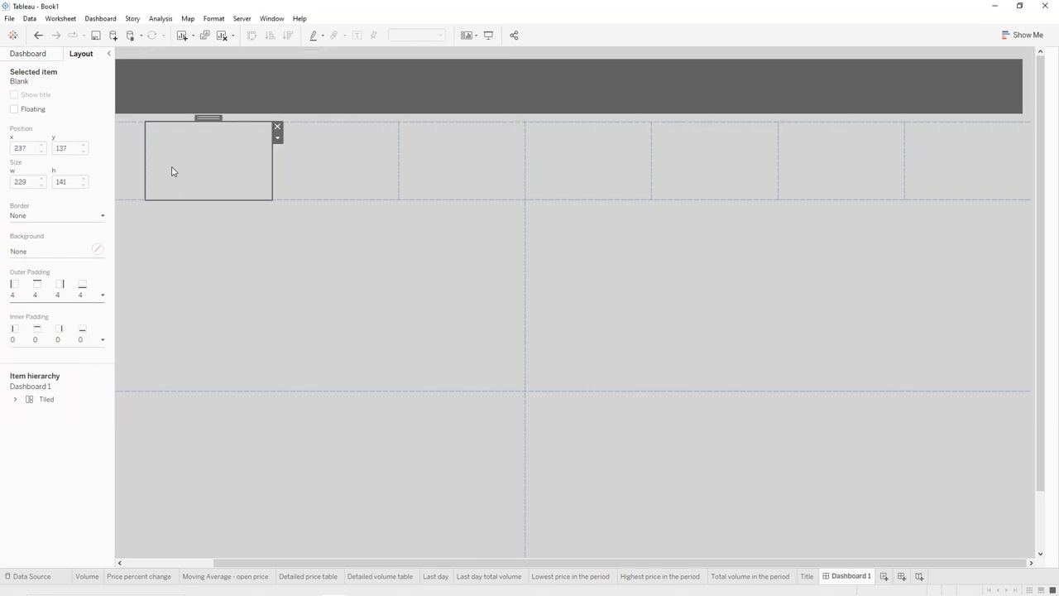
left_click_drag(141, 167, 134, 163)
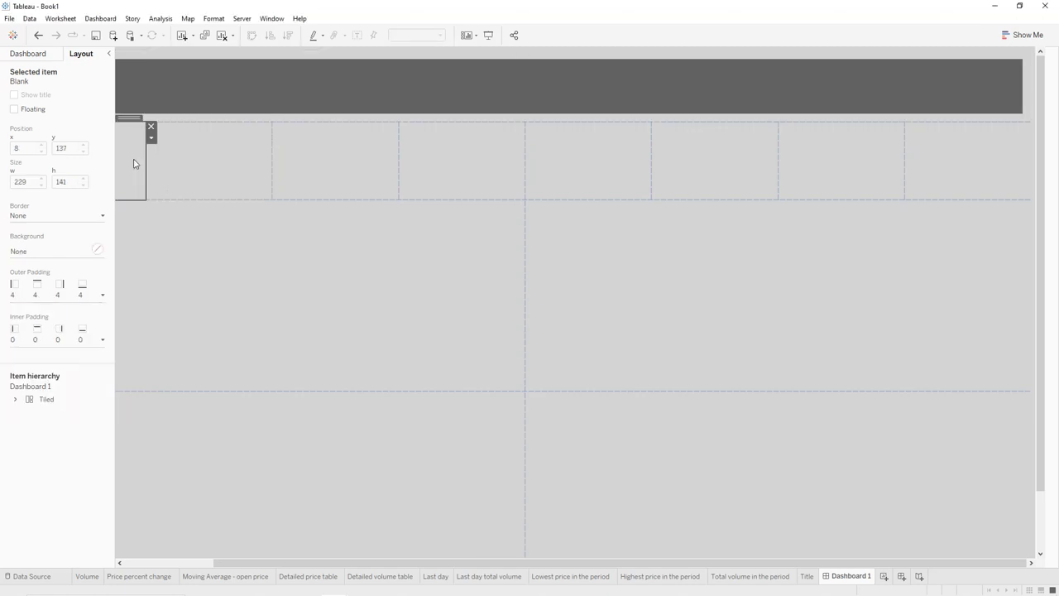
left_click(97, 248)
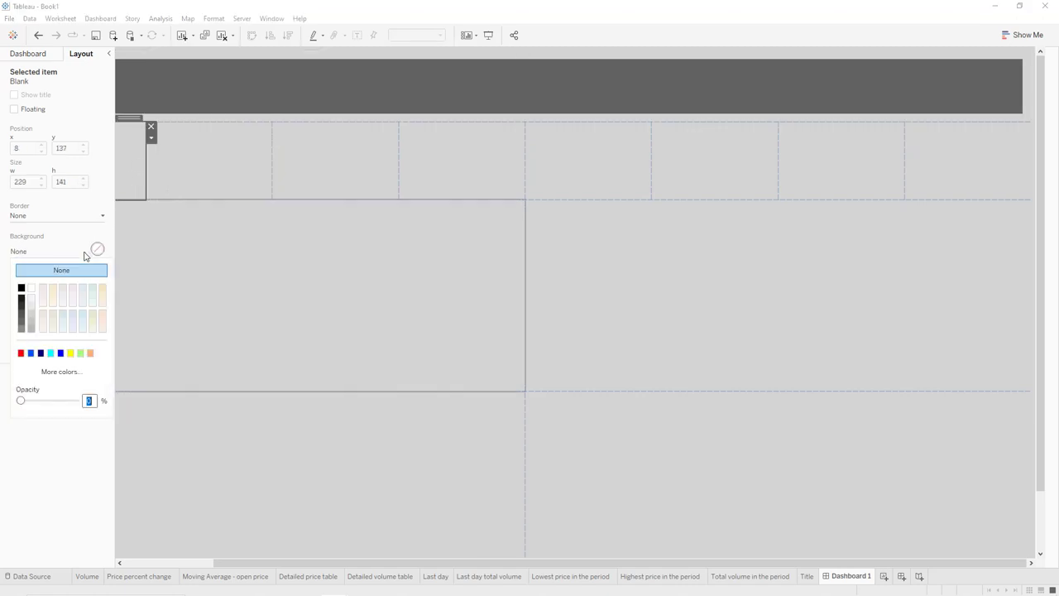
left_click(32, 288)
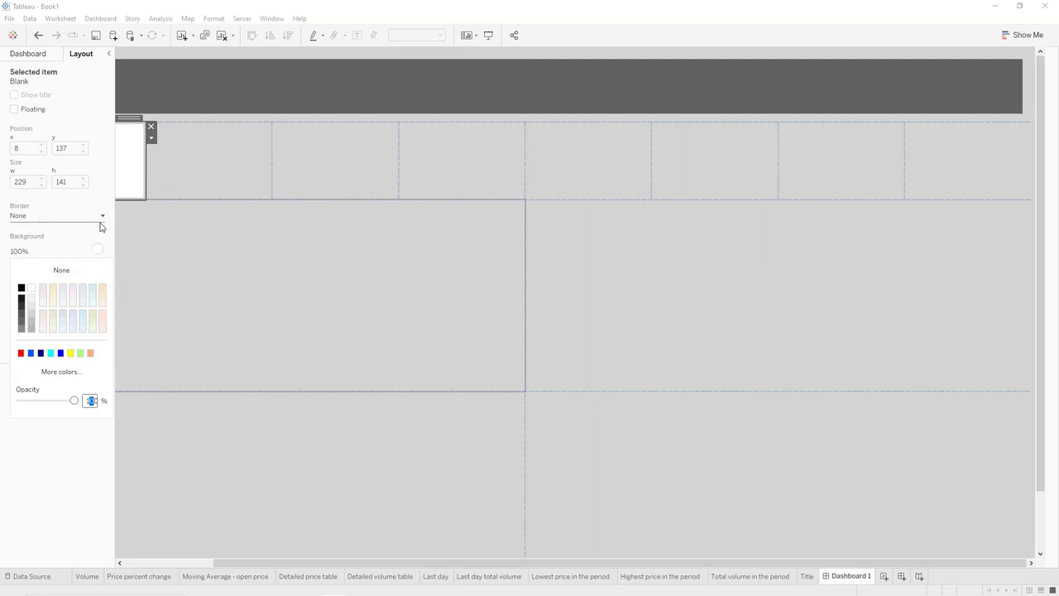
left_click(85, 255)
left_click(95, 295)
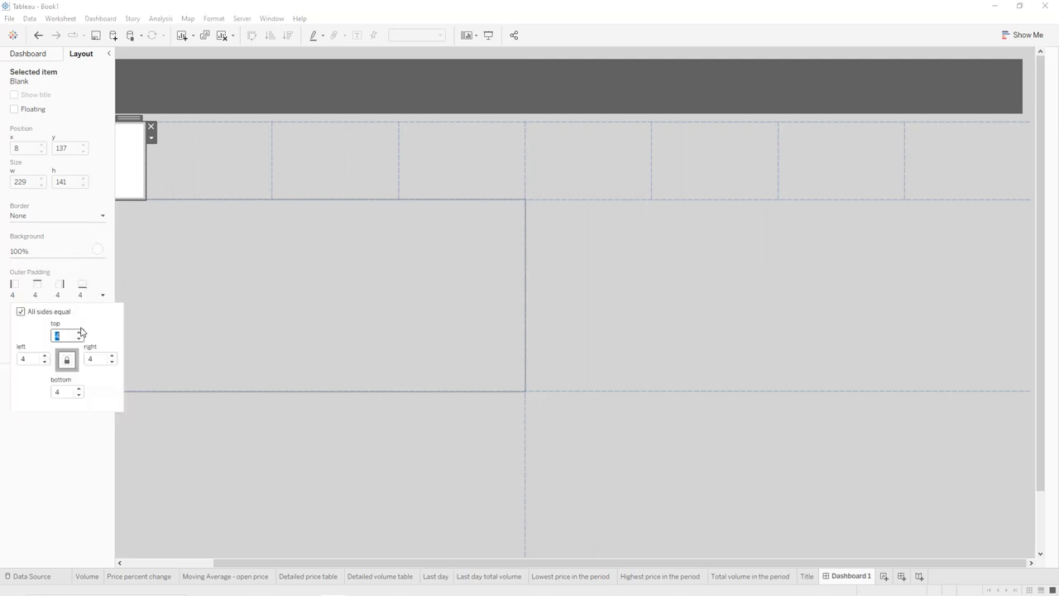
left_click(81, 332)
left_click(81, 332)
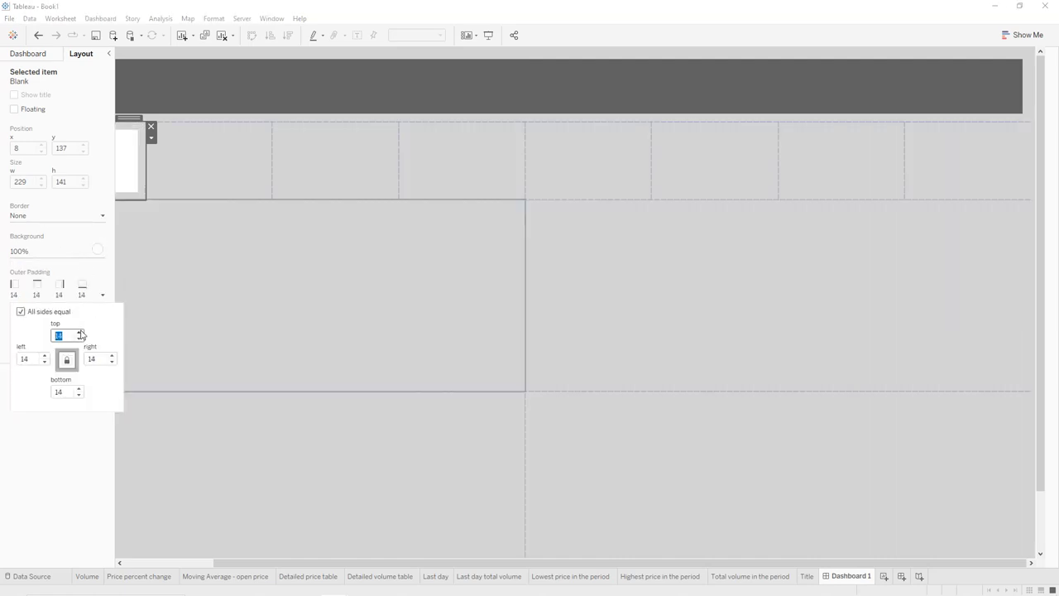
Step: Set the second cell's outer padding to 15 on all sides and fill its background with white
left_click(194, 163)
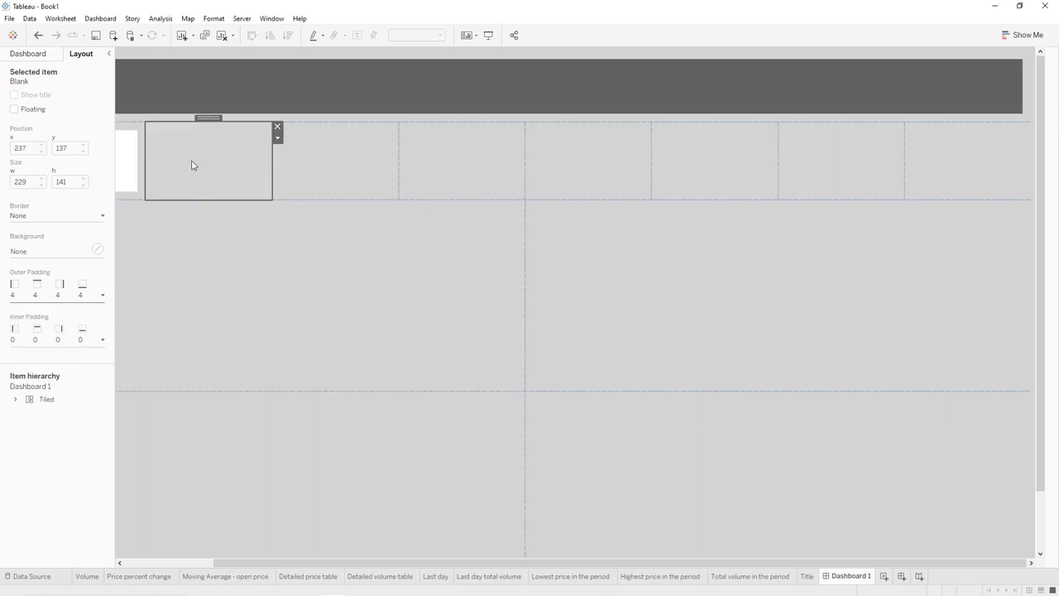
left_click(103, 296)
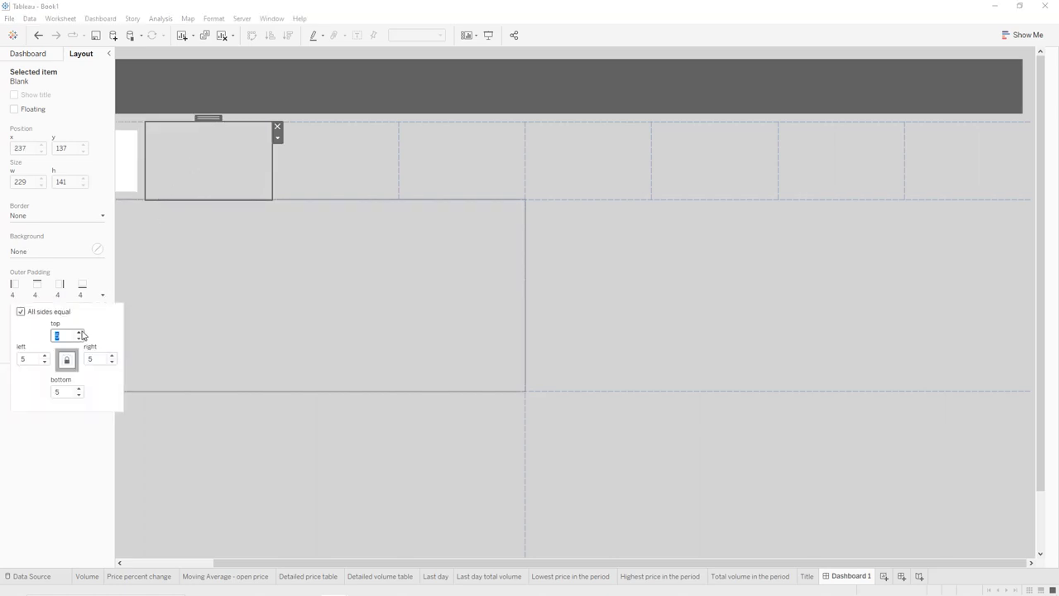
left_click(80, 332)
left_click(81, 332)
left_click(80, 332)
left_click(89, 249)
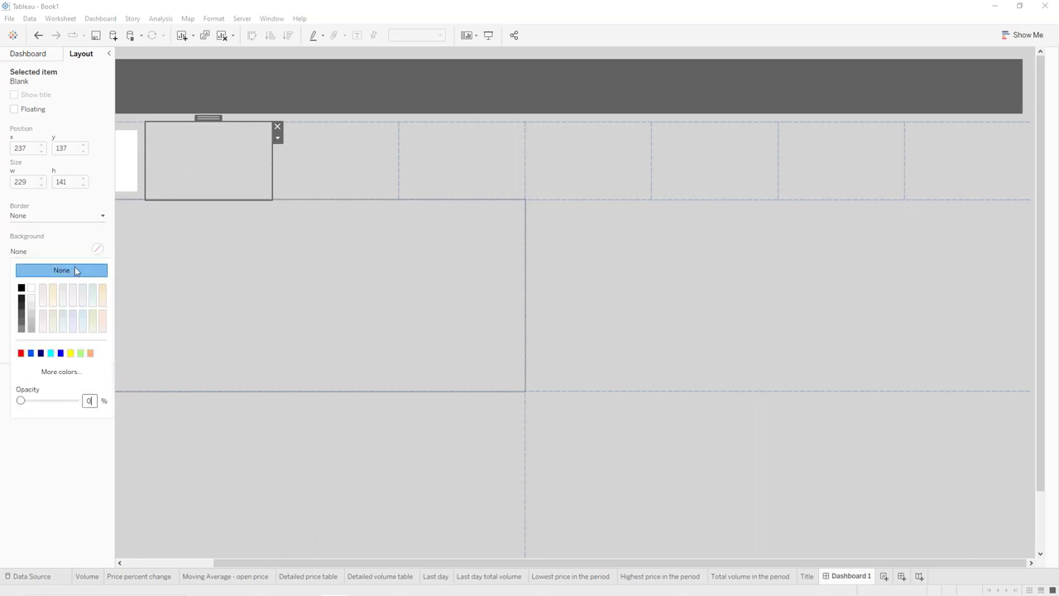
left_click(32, 292)
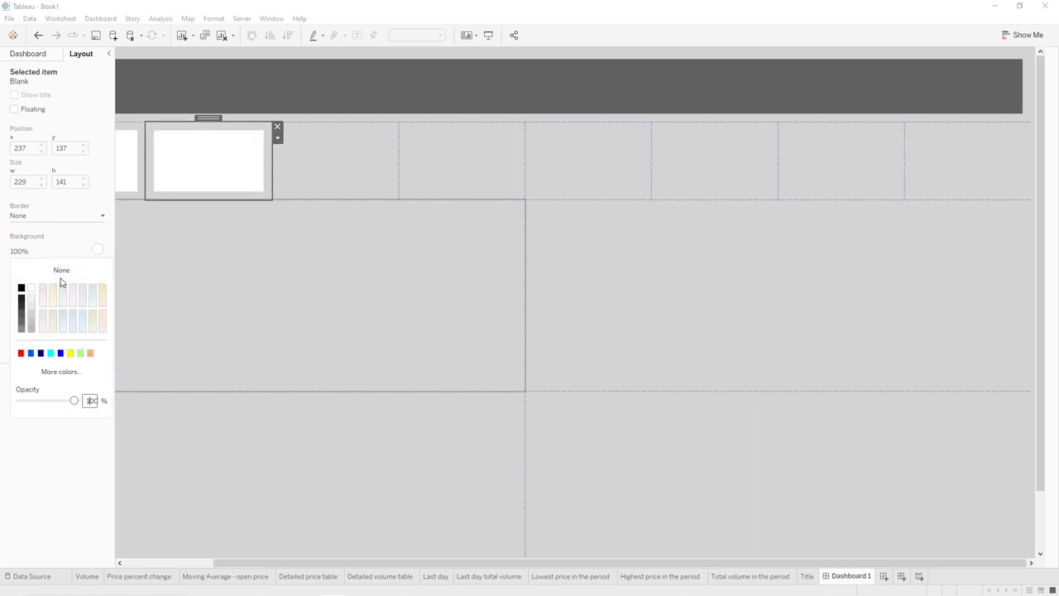
Step: Set the third cell's outer padding to 15 on all sides and make its background white
left_click(305, 147)
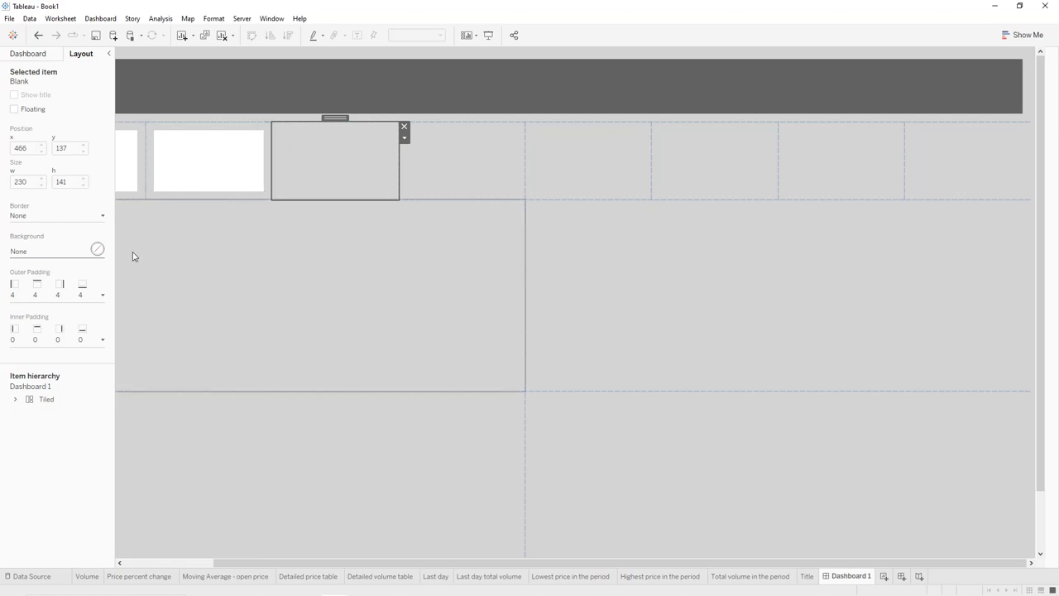
left_click(102, 296)
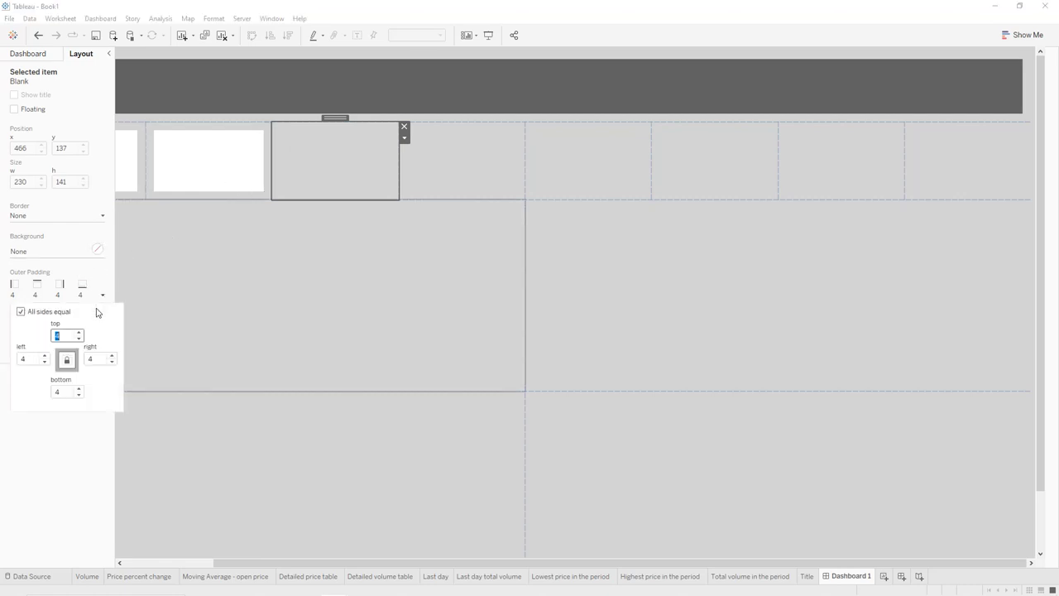
scroll(79, 334, "up", 8)
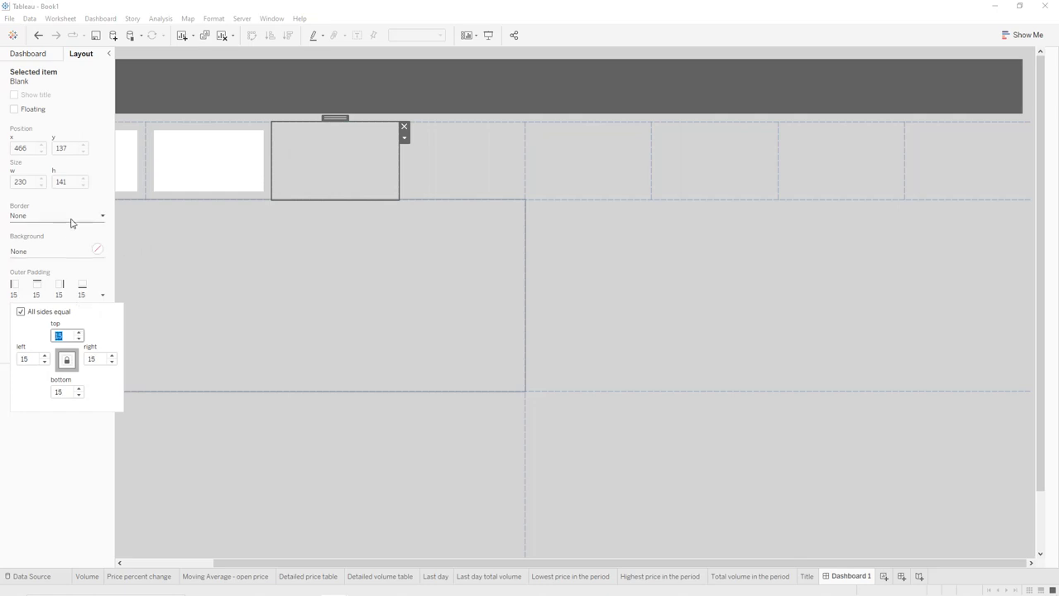
left_click(70, 251)
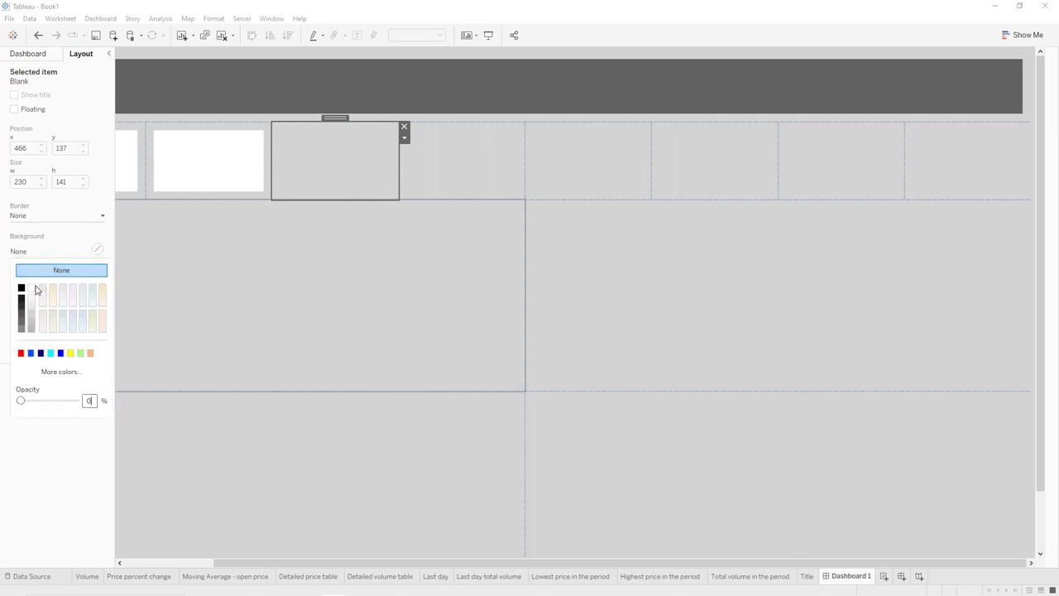
left_click(35, 288)
Step: Apply an outer padding of 15 on all sides and a white background to the row's fourth cell
left_click(495, 156)
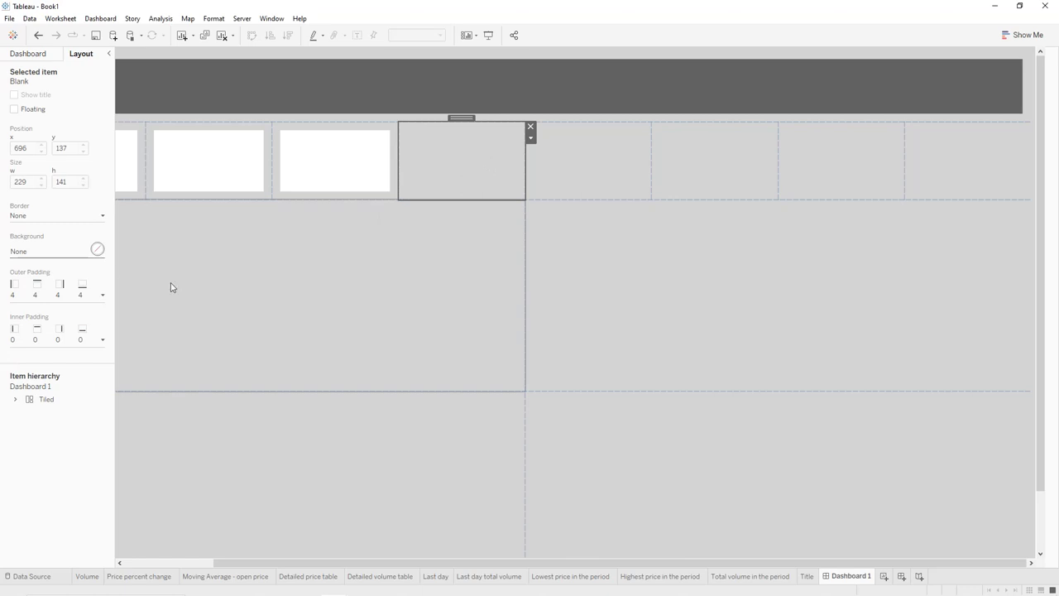
left_click(79, 289)
type("11")
key("Return")
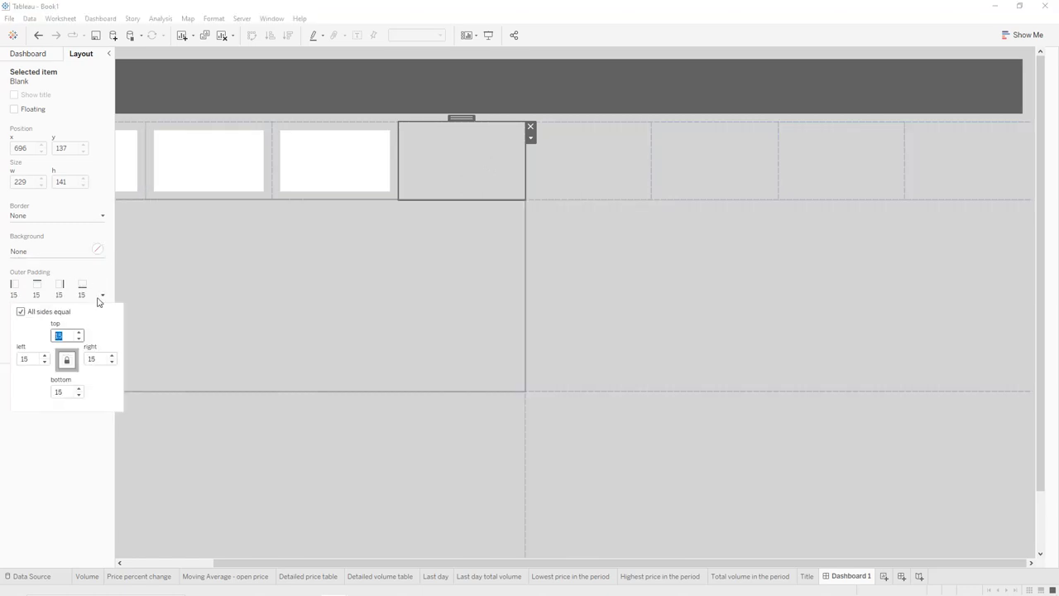
left_click(97, 301)
left_click(80, 252)
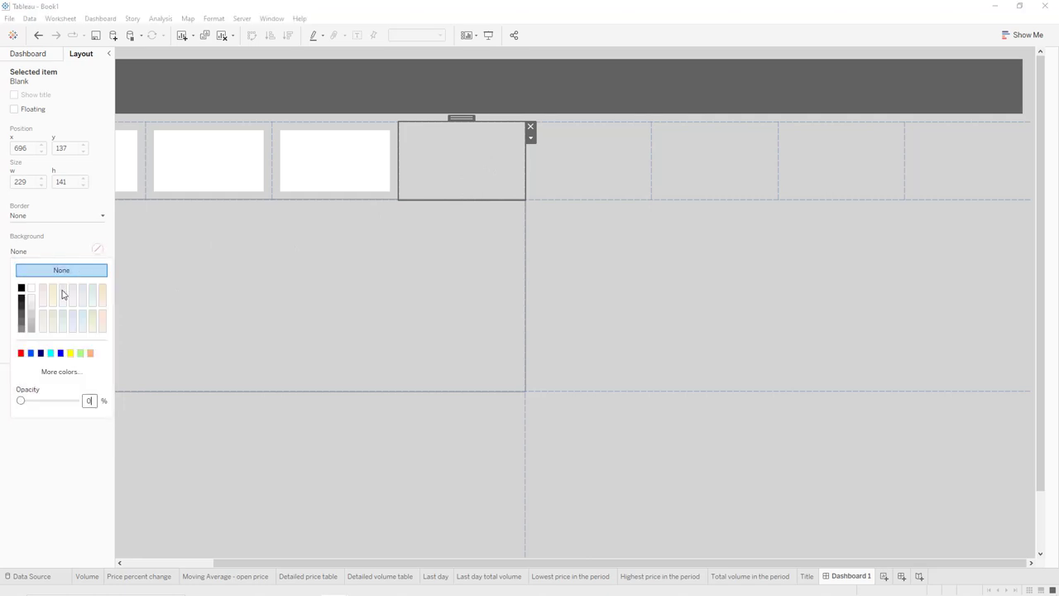
left_click(32, 289)
Step: Format the fifth cell in the row with an equal outer padding of 15 and a white background
left_click(537, 190)
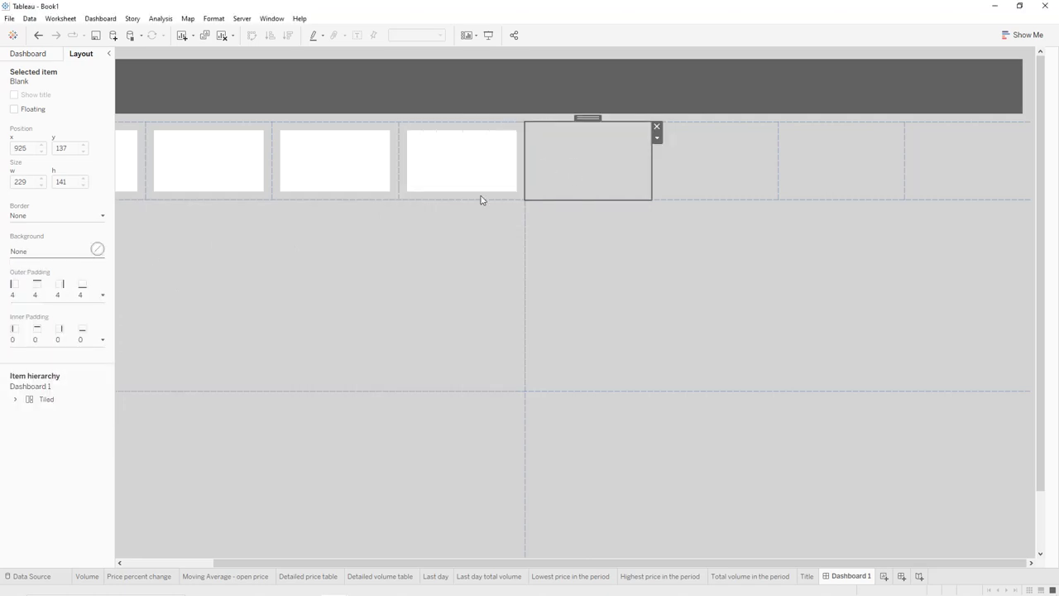
left_click(95, 297)
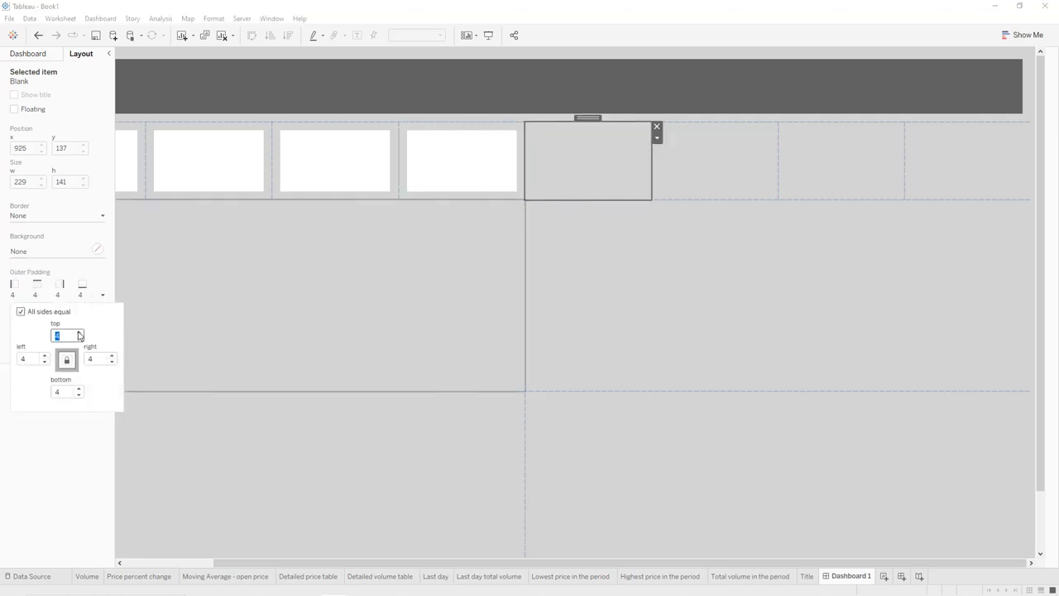
scroll(78, 335, "up", 8)
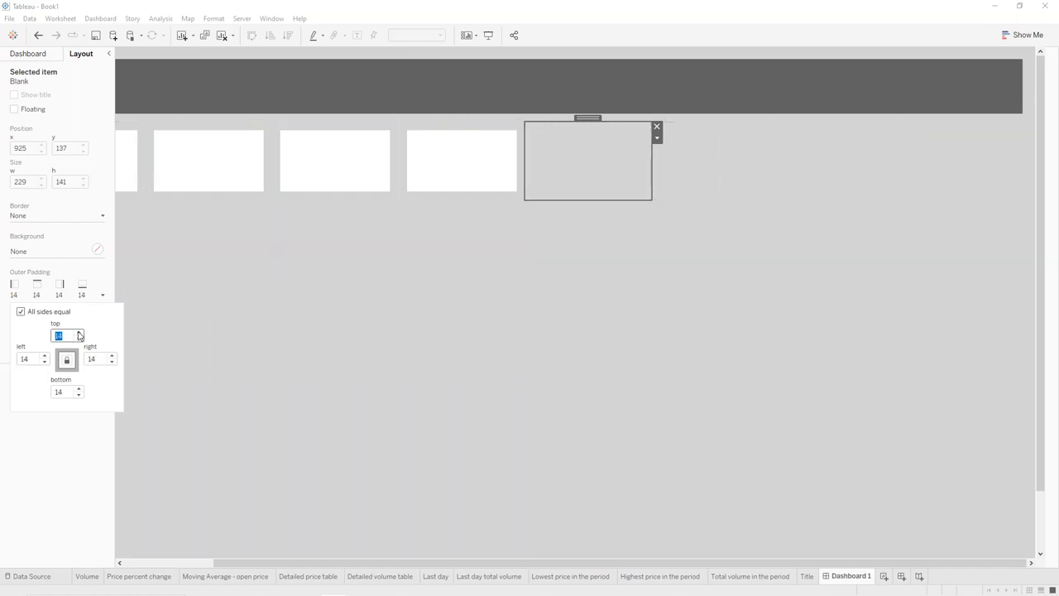
left_click(84, 218)
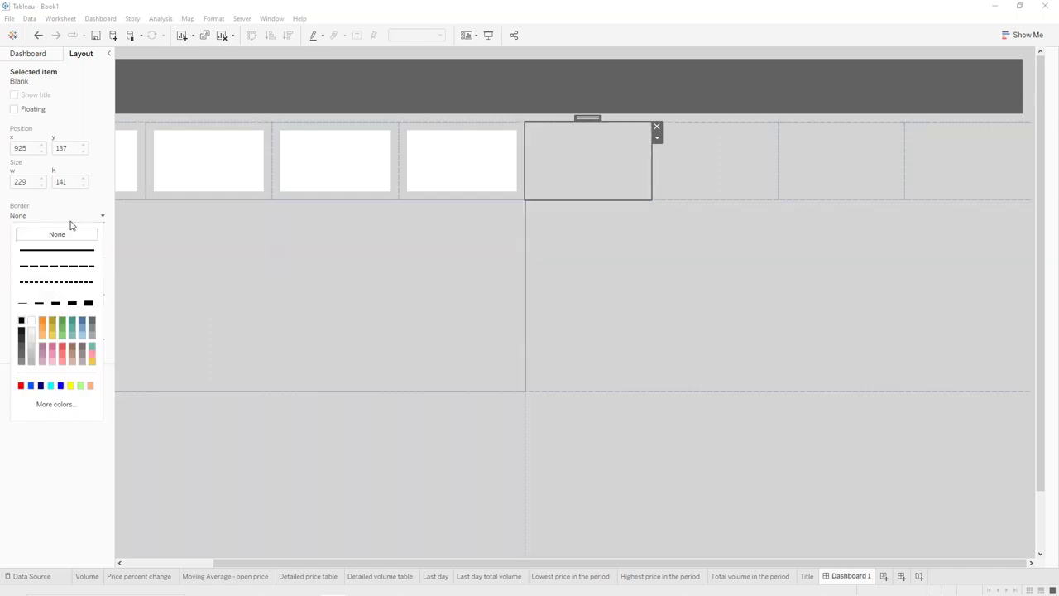
left_click(103, 219)
left_click(97, 248)
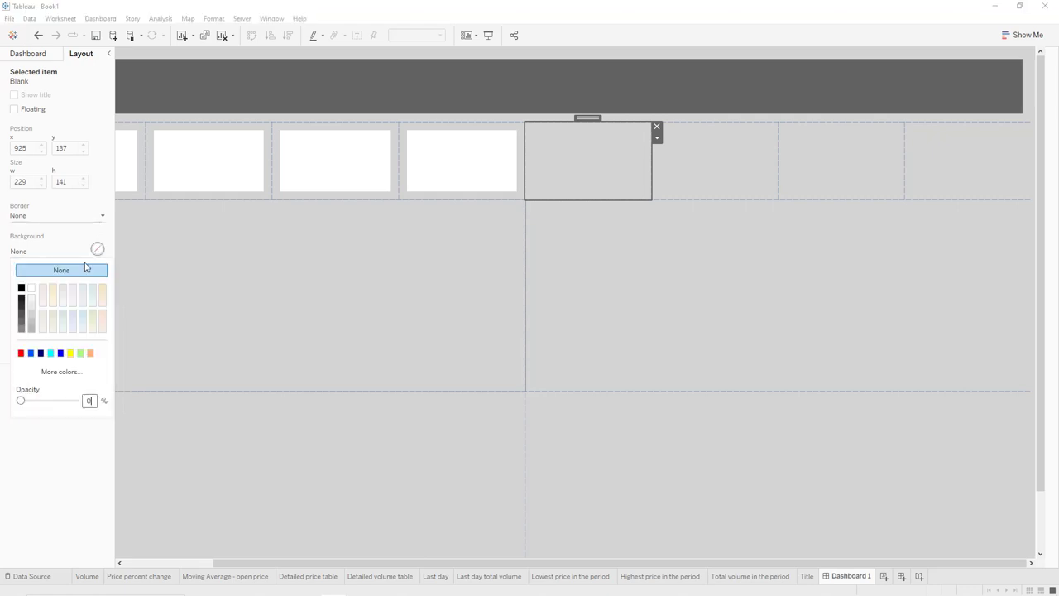
left_click(33, 289)
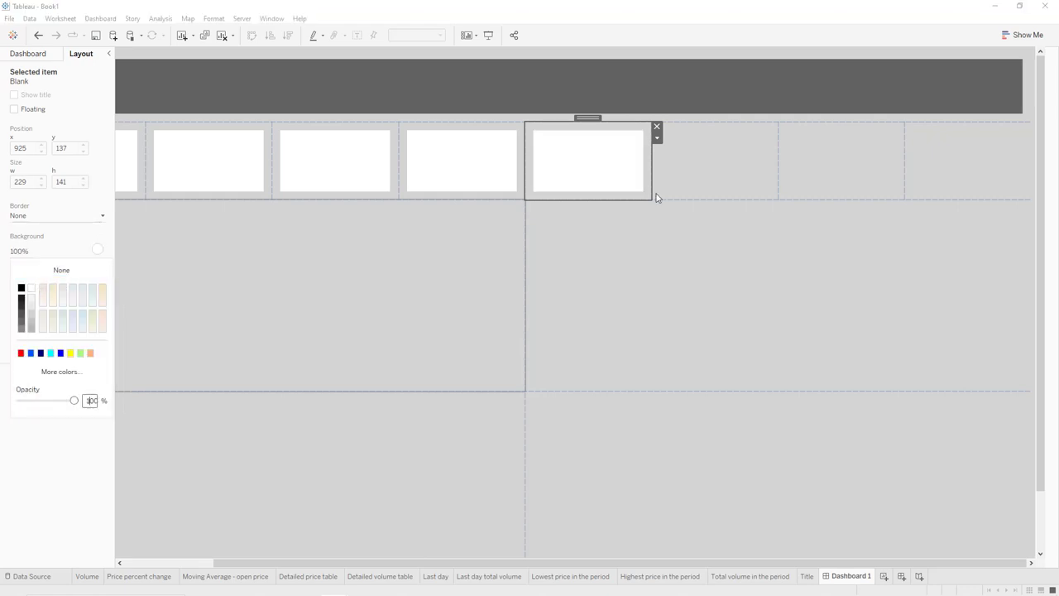
Step: Give the sixth cell of the row an outer padding of 15 on all sides and a white background
left_click(701, 177)
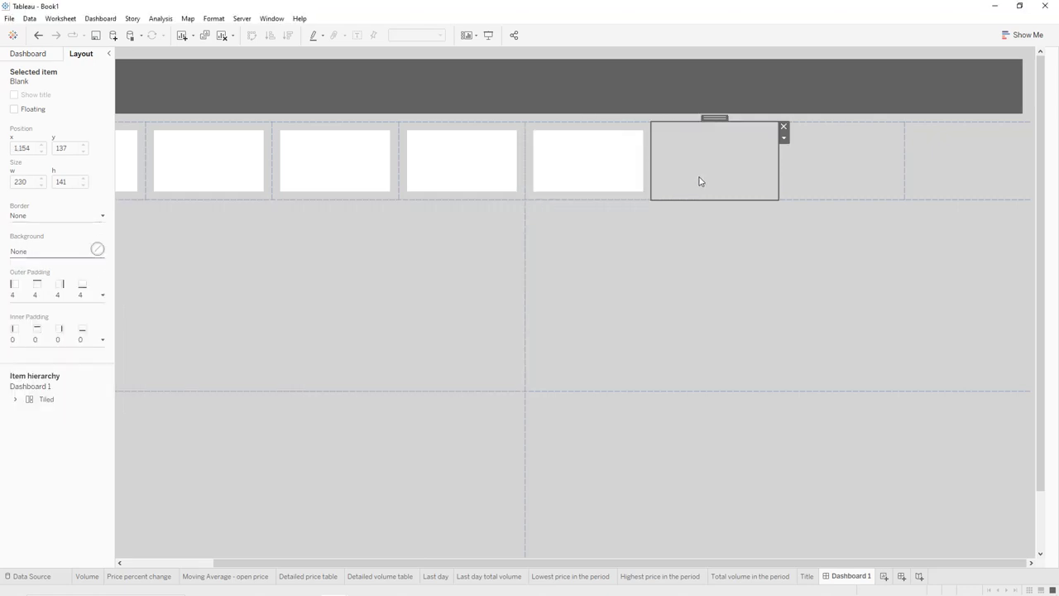
left_click(100, 306)
type("15")
key("Return")
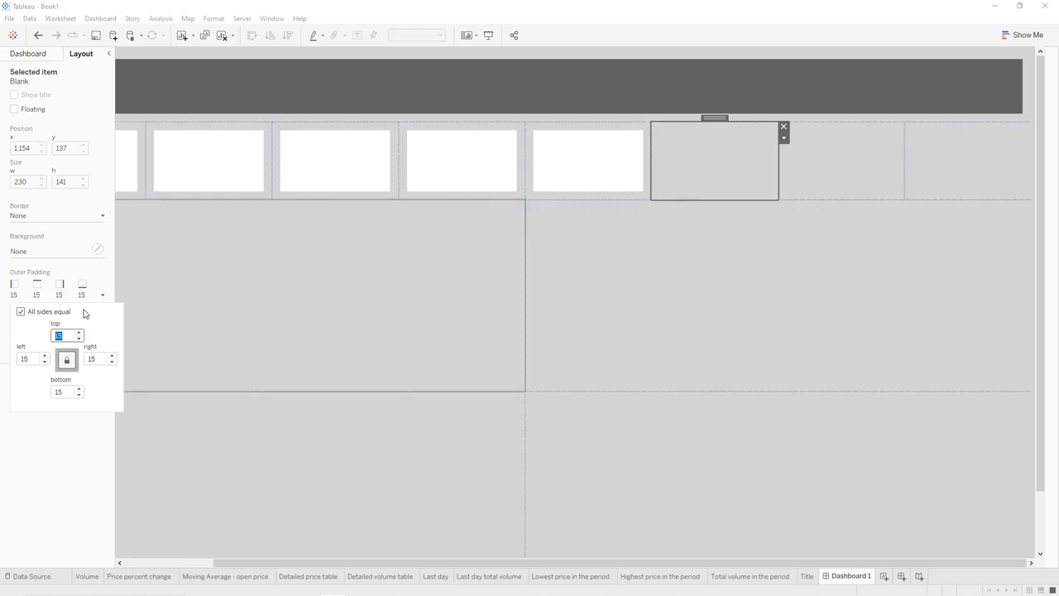
left_click(97, 249)
left_click(34, 290)
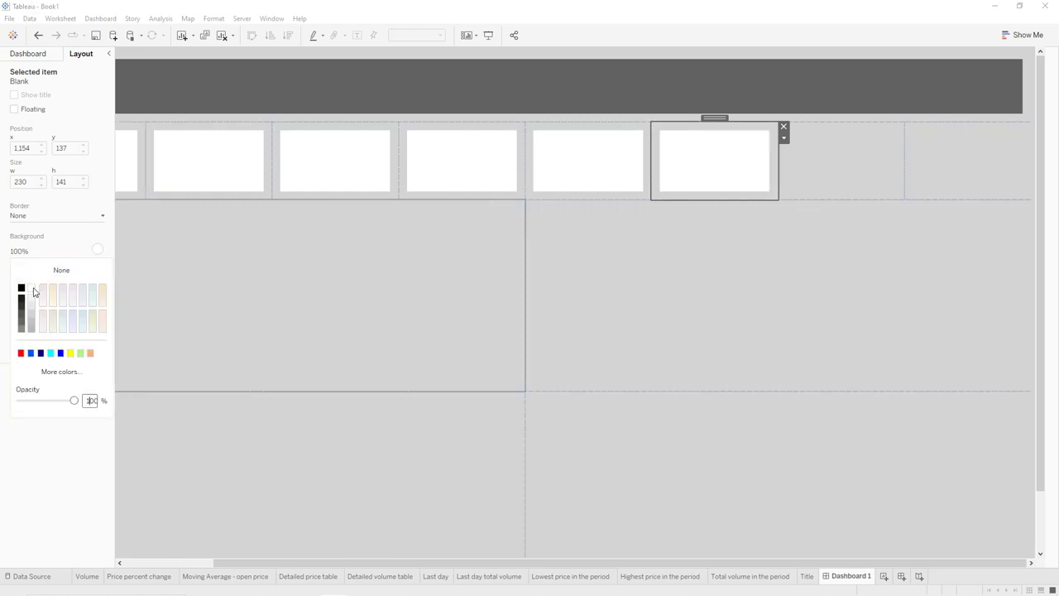
Step: Match the seventh cell's outer padding to the neighbouring cells' 15 on all sides and color its background white
left_click(821, 189)
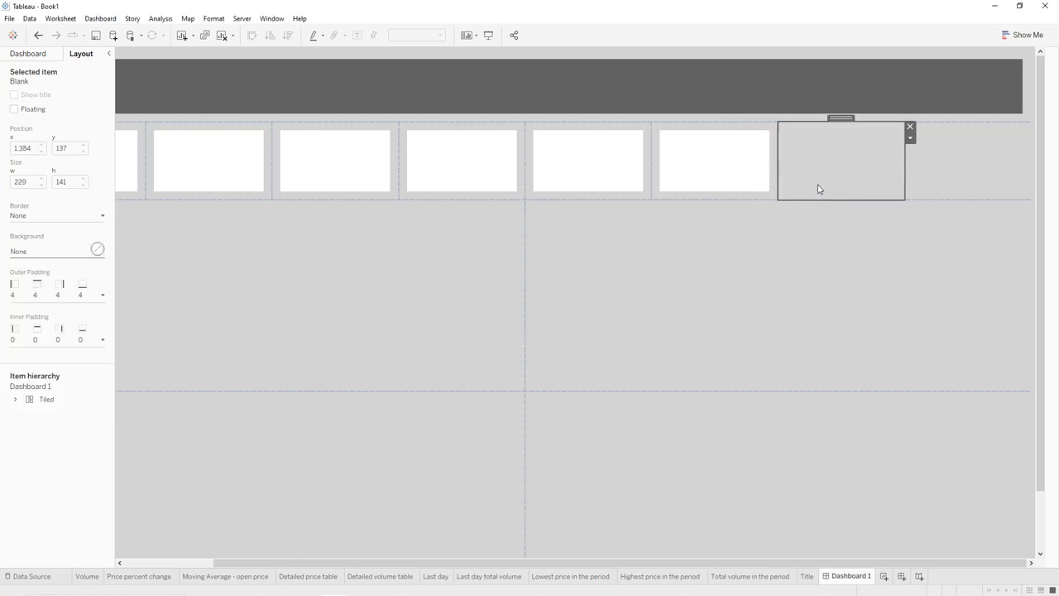
left_click(93, 299)
scroll(80, 334, "up", 7)
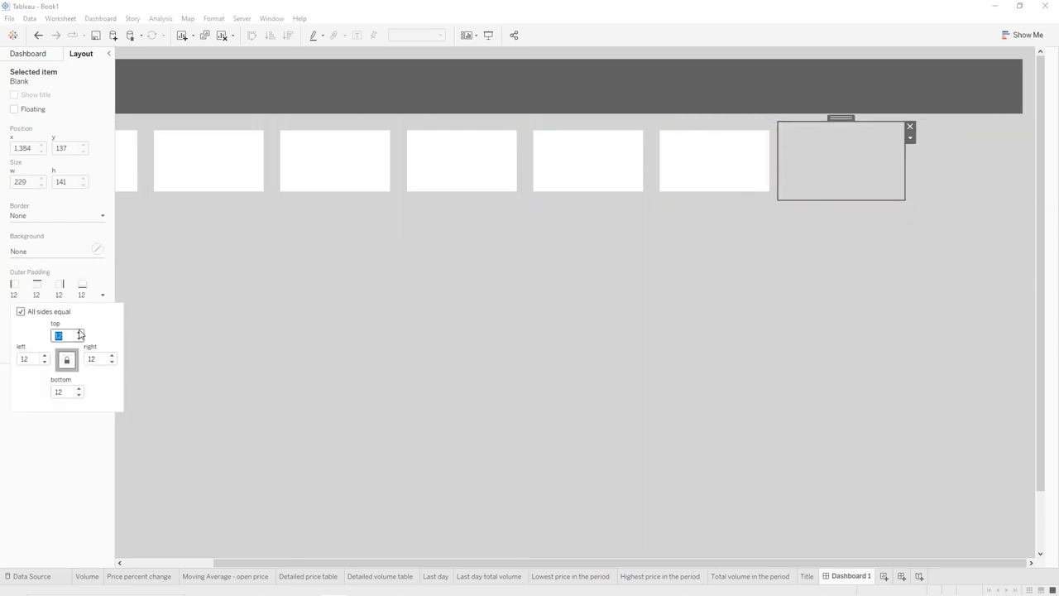
left_click(69, 259)
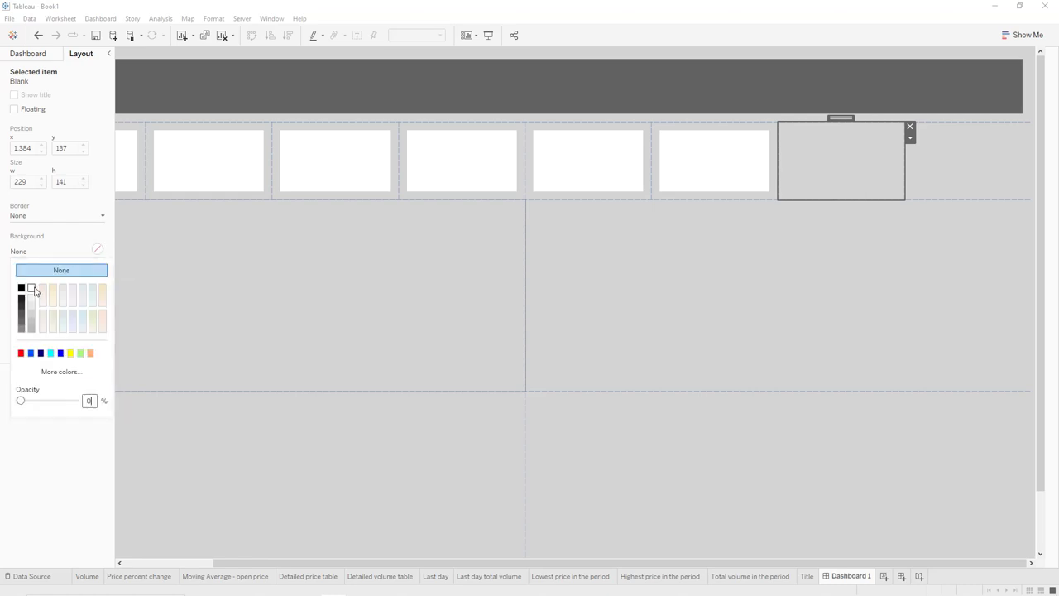
Step: Raise the outer padding of the row's eighth cell equally on all sides to match its neighbours and fill it with white
left_click(965, 177)
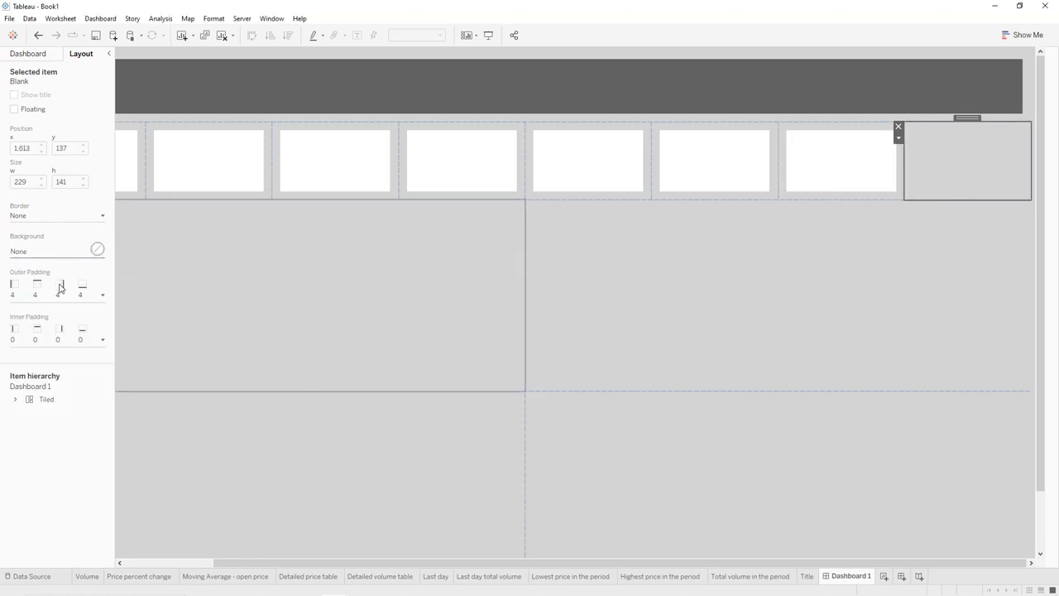
left_click(86, 287)
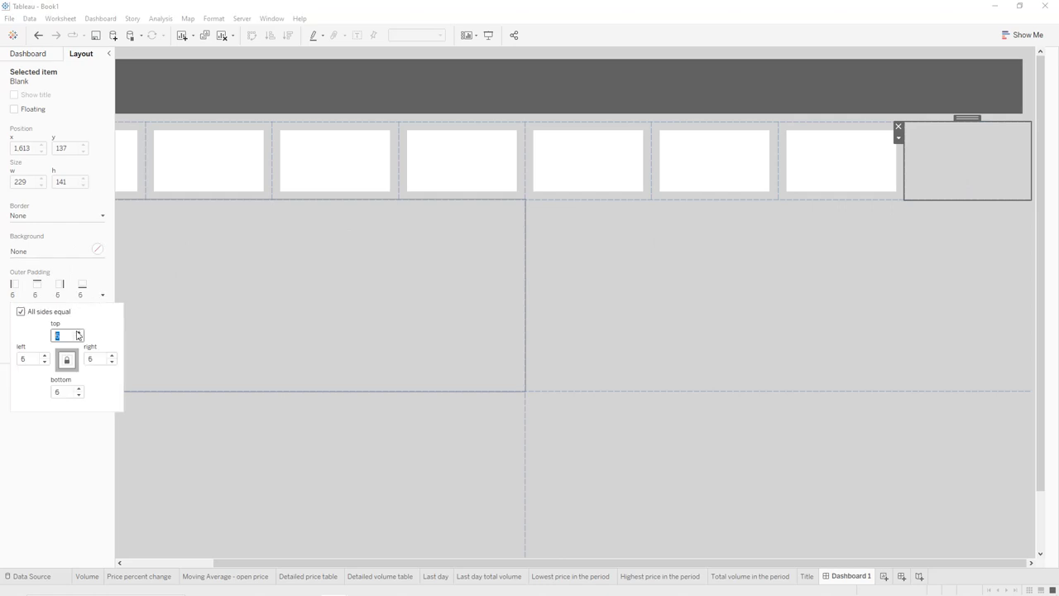
left_click(78, 332)
left_click(79, 332)
left_click(79, 332)
left_click(55, 252)
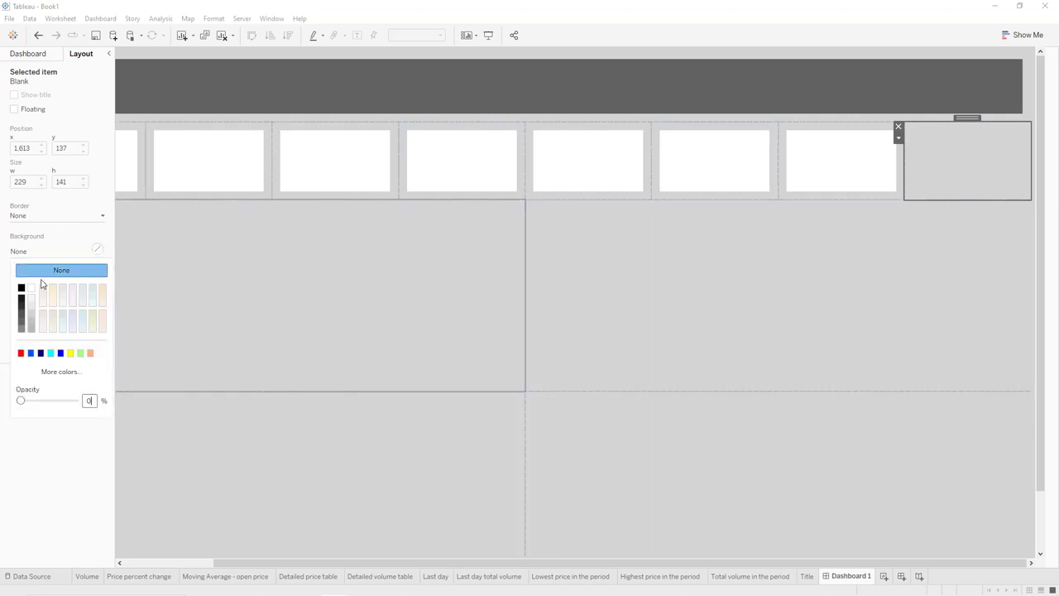
left_click(31, 288)
Step: Increase the outer padding of the left large block below the cells to match them and apply a white background
left_click(288, 281)
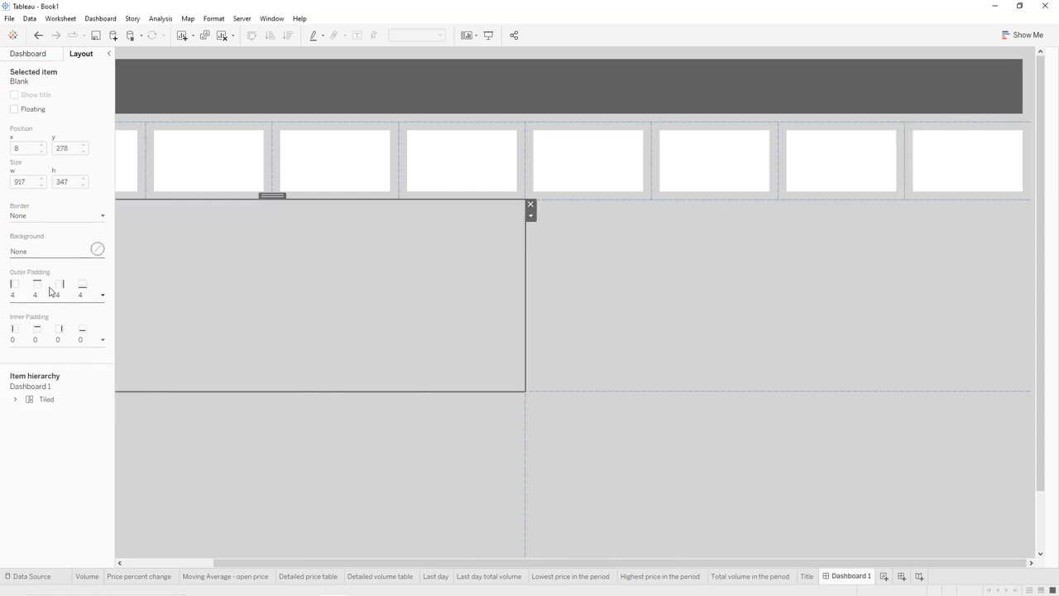
left_click(86, 296)
left_click(78, 332)
left_click(79, 332)
left_click(78, 332)
left_click(79, 332)
left_click(79, 332)
left_click(79, 332)
left_click(79, 332)
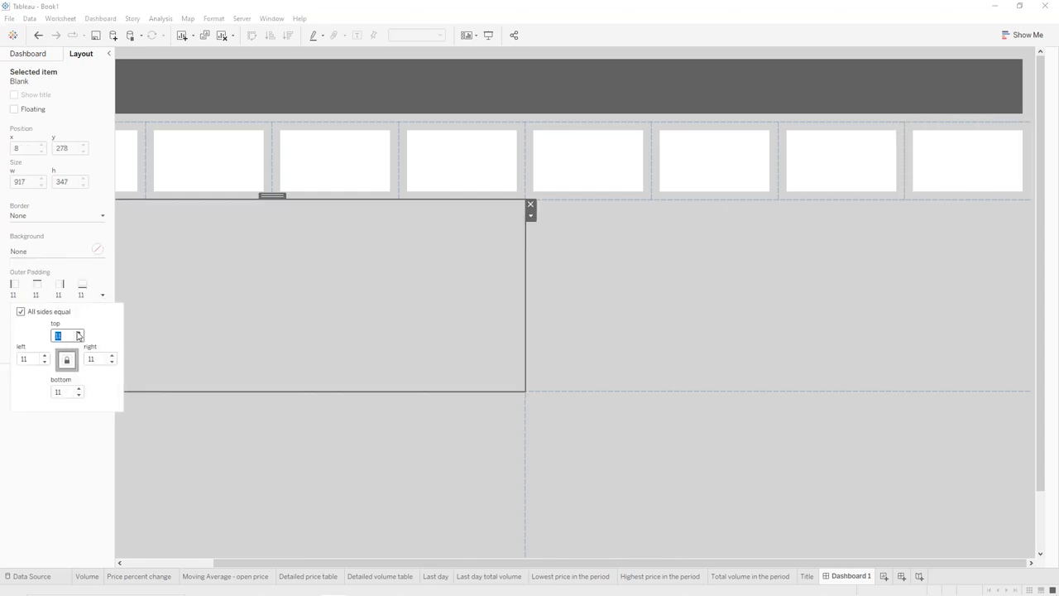
left_click(54, 252)
left_click(34, 292)
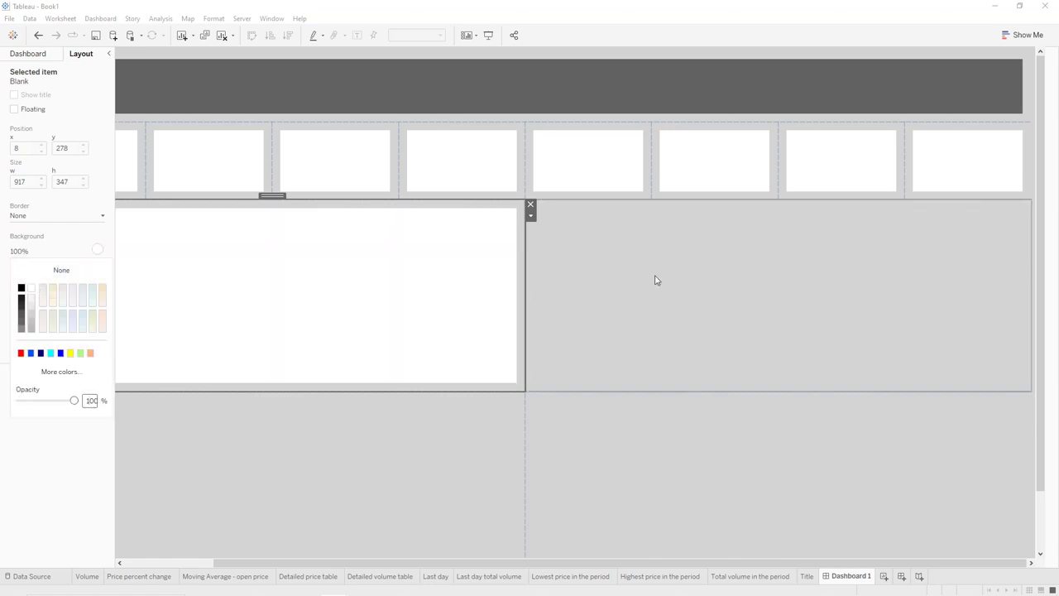
Step: Format the right large block below the cells with the same equal outer padding and a white background
left_click(638, 279)
left_click(66, 298)
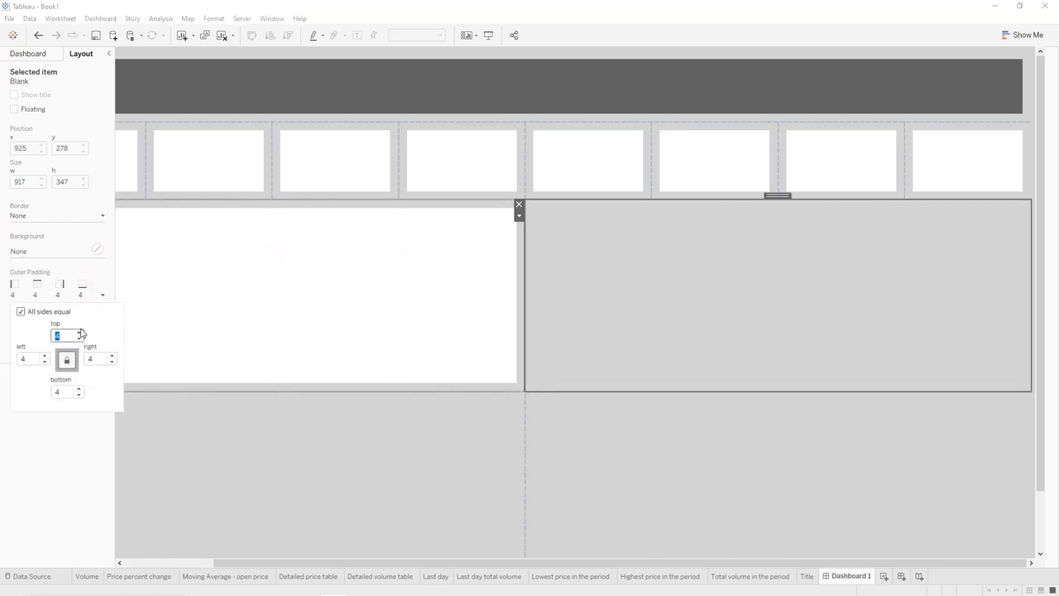
left_click(79, 333)
left_click(79, 333)
left_click(79, 333)
left_click(80, 333)
left_click(80, 333)
left_click(80, 332)
left_click(50, 251)
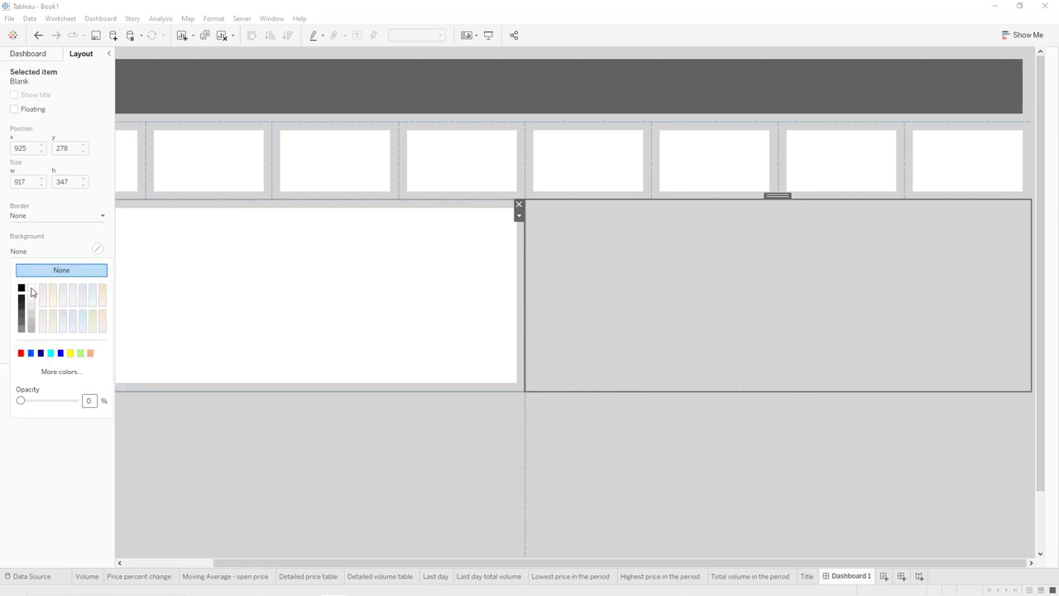
left_click(31, 288)
Step: Widen the outer padding of the lower-right large block equally on all sides and make its background white
left_click(742, 435)
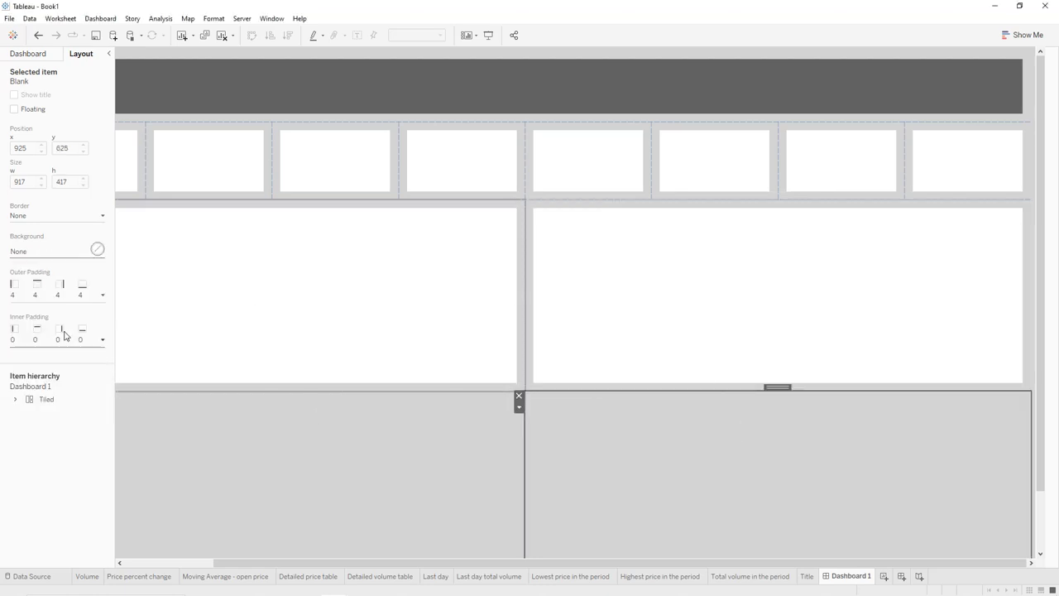
left_click(75, 300)
double_click(79, 333)
left_click(79, 334)
double_click(80, 333)
double_click(79, 333)
left_click(79, 333)
double_click(80, 334)
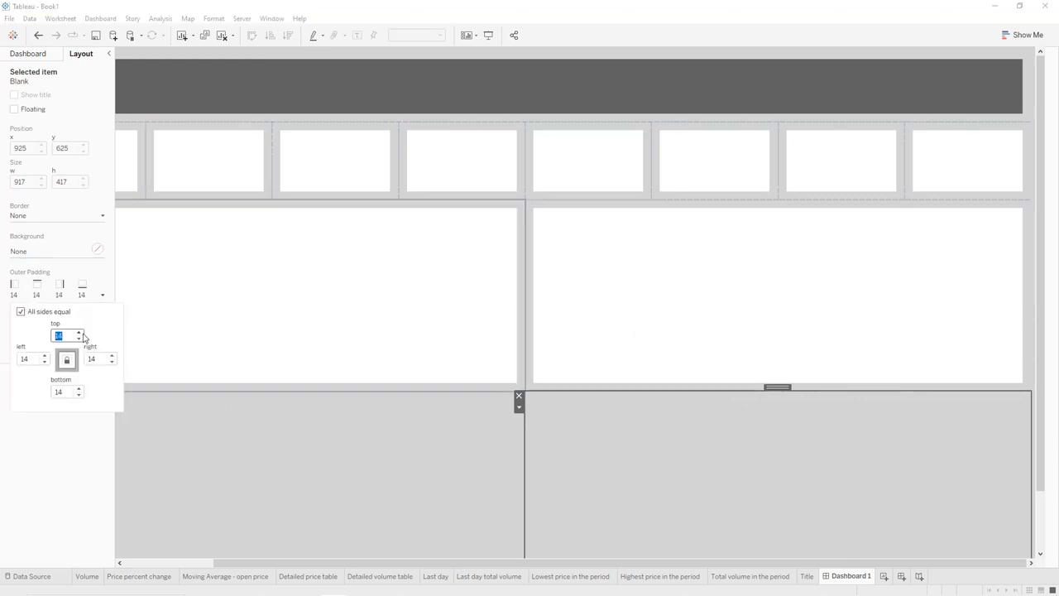
left_click(62, 255)
left_click(33, 288)
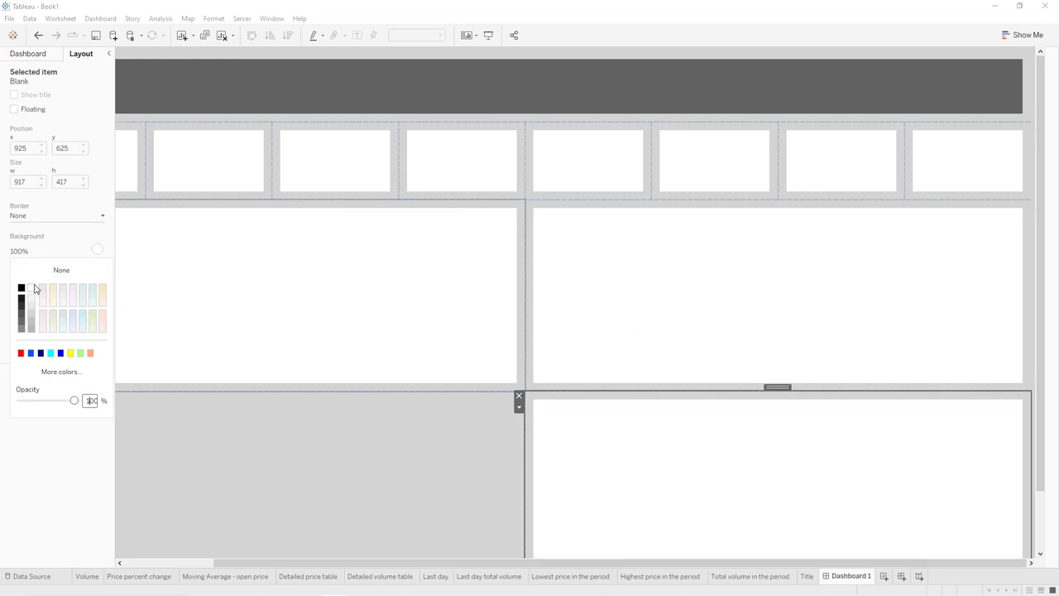
Step: Set the lower-left large block's outer padding equal to that of the other blocks and fill its background with white
left_click(341, 445)
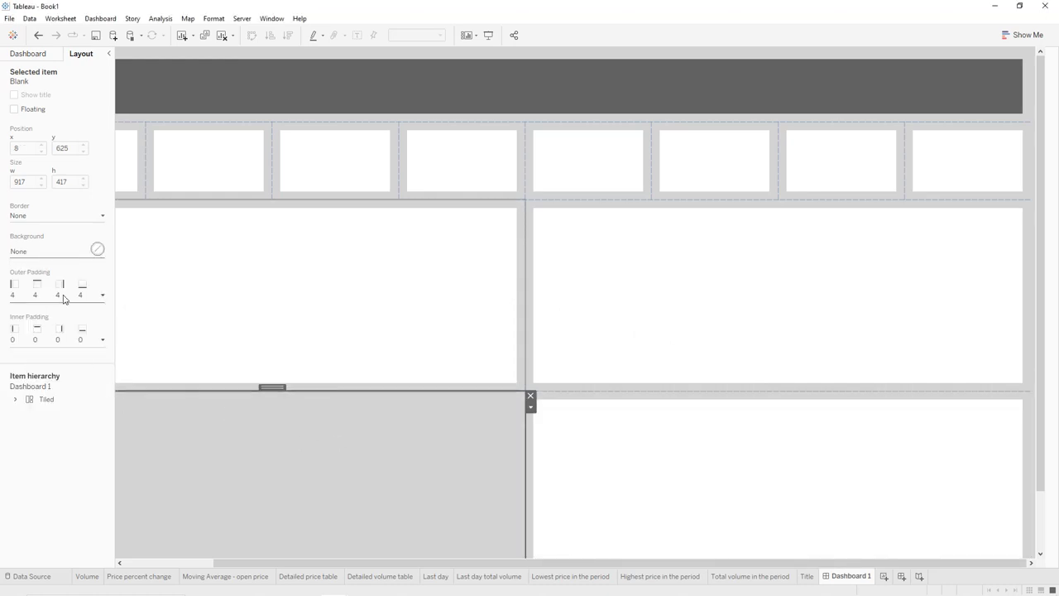
left_click(103, 295)
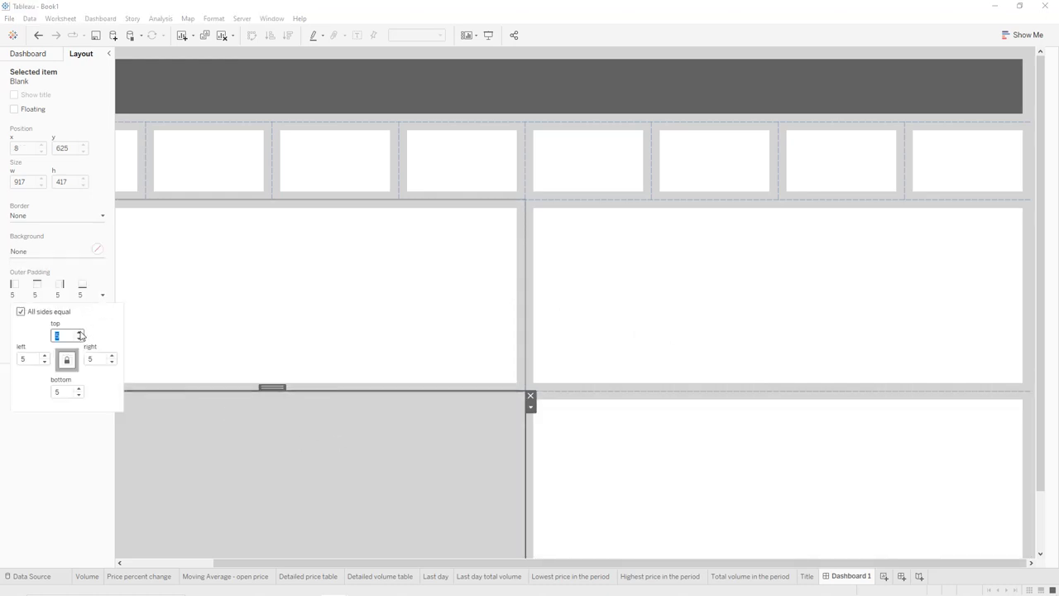
left_click(80, 334)
left_click(80, 334)
left_click(80, 333)
left_click(52, 252)
left_click(31, 288)
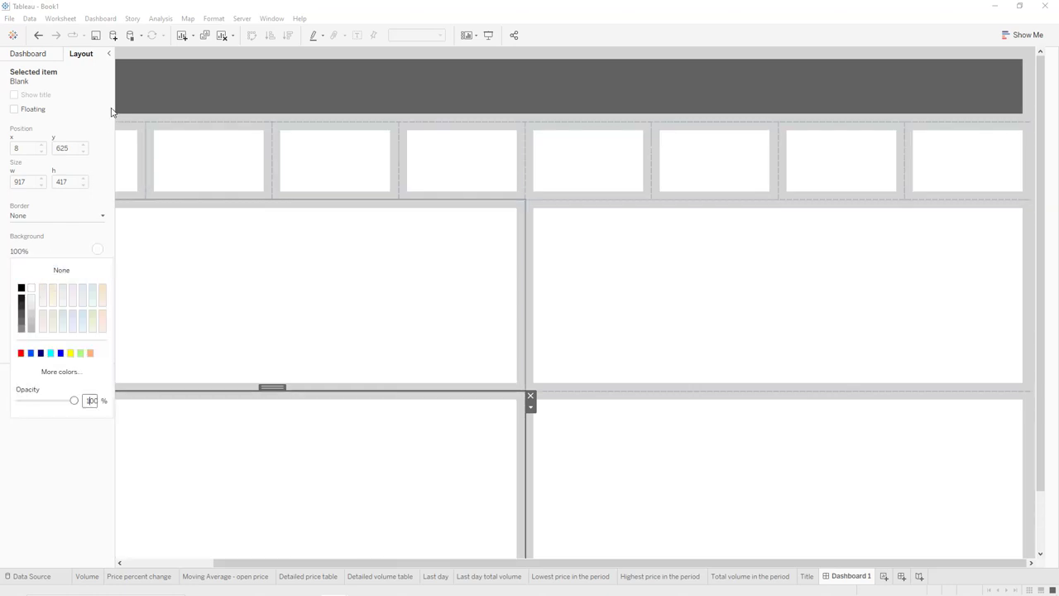
Step: Hide the side pane and move the divider between the two rows of large blocks slightly upward on both halves
left_click(108, 53)
left_click(109, 53)
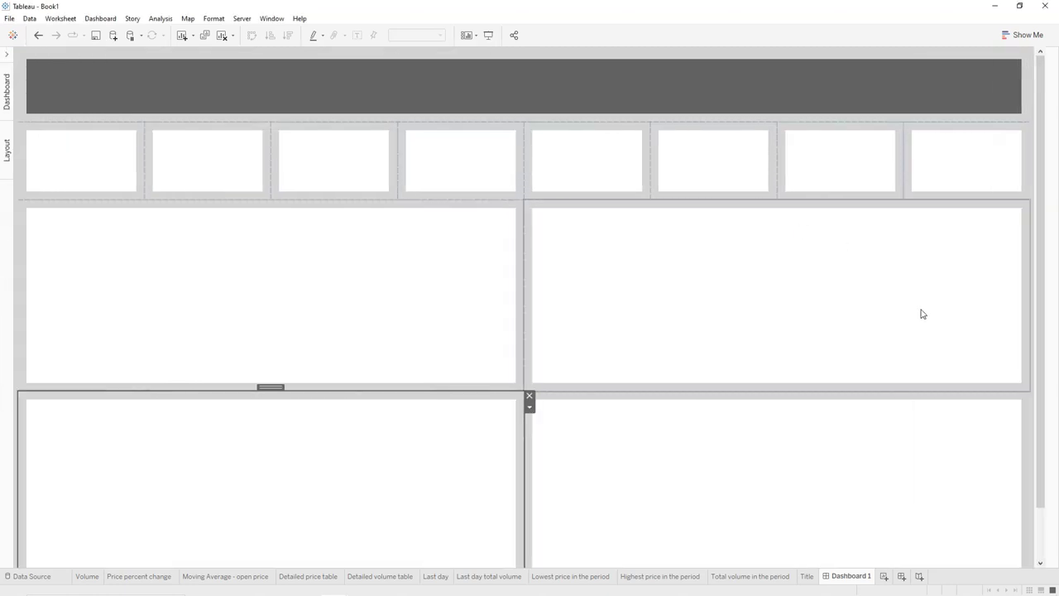
left_click_drag(1040, 246, 1056, 350)
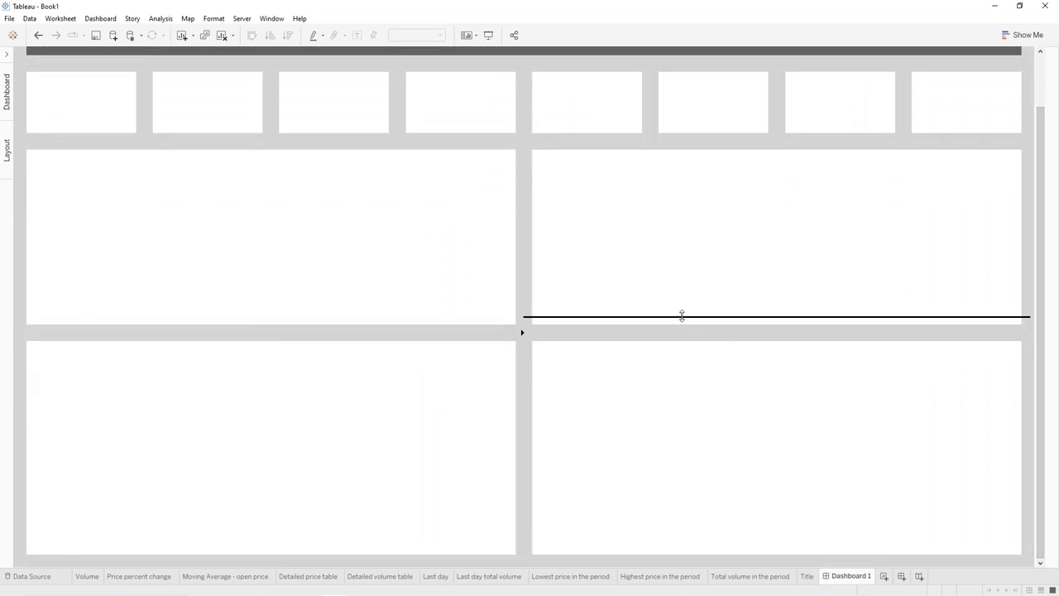
left_click_drag(682, 317, 654, 300)
left_click(492, 337)
left_click_drag(492, 331, 497, 315)
Step: Reduce the height of the small-cell row by raising its lower edge equally on the right and left halves
left_click_drag(719, 150, 724, 117)
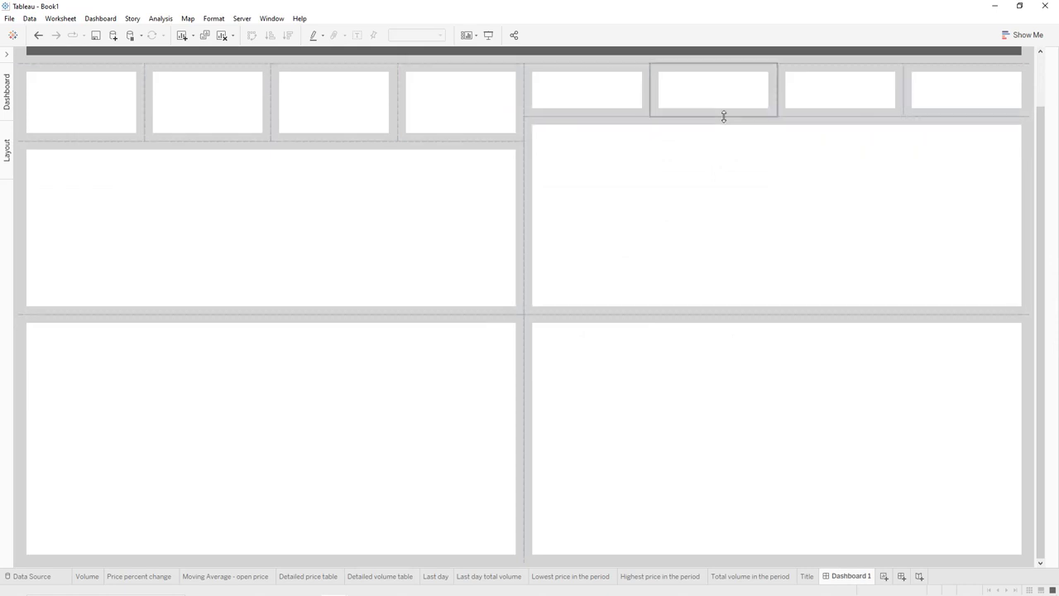
left_click_drag(502, 139, 506, 117)
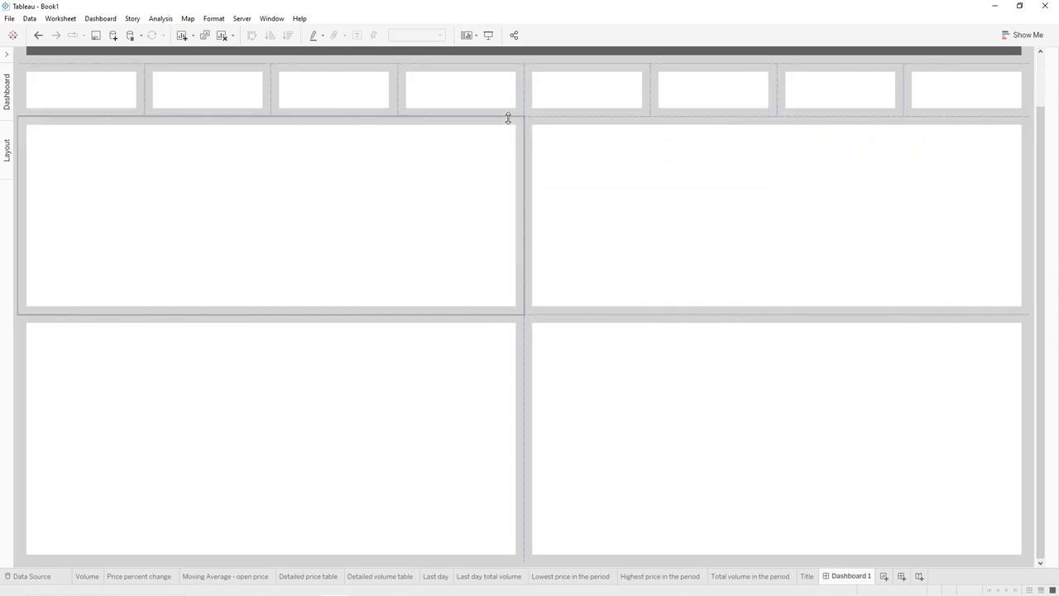
left_click_drag(1044, 180, 1043, 100)
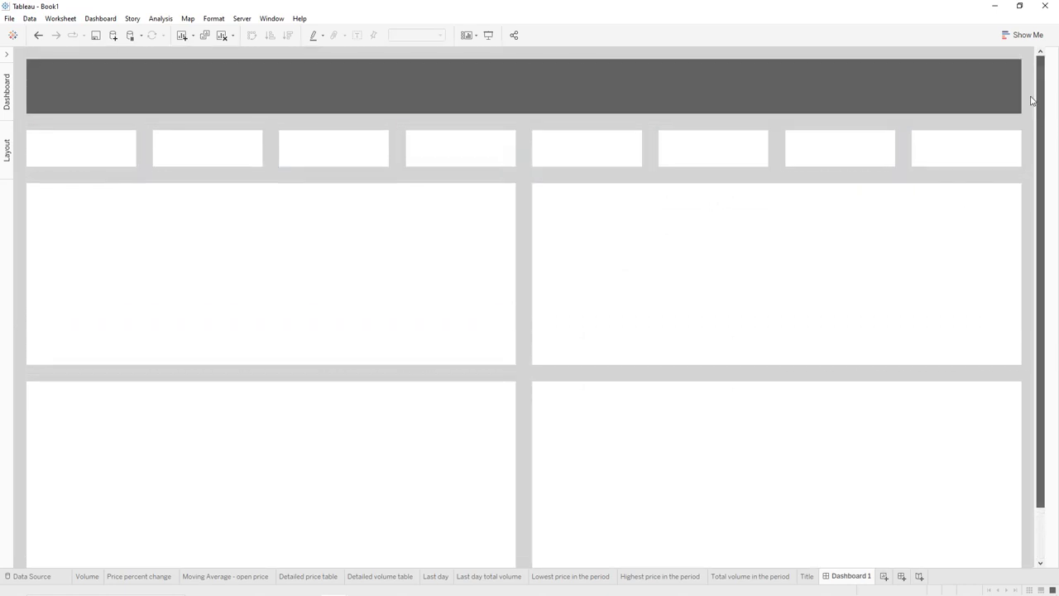
Step: Trim the dark header's height slightly and make the small-cell row a little taller on both halves
left_click(676, 88)
mouse_move(622, 124)
left_mouse_down()
mouse_move(622, 111)
mouse_move(622, 123)
left_mouse_up()
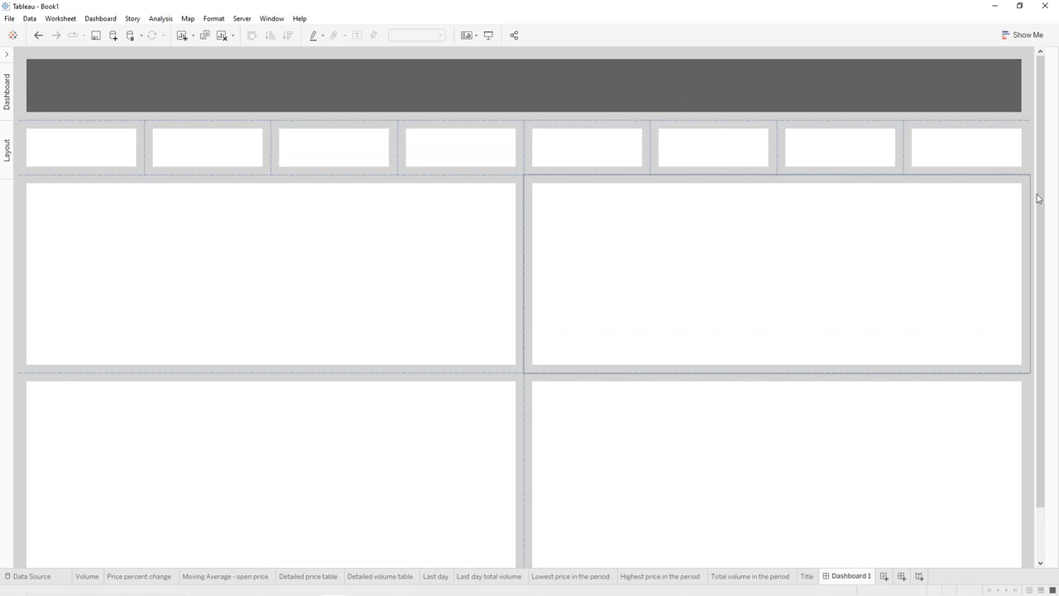
left_click_drag(792, 175, 792, 182)
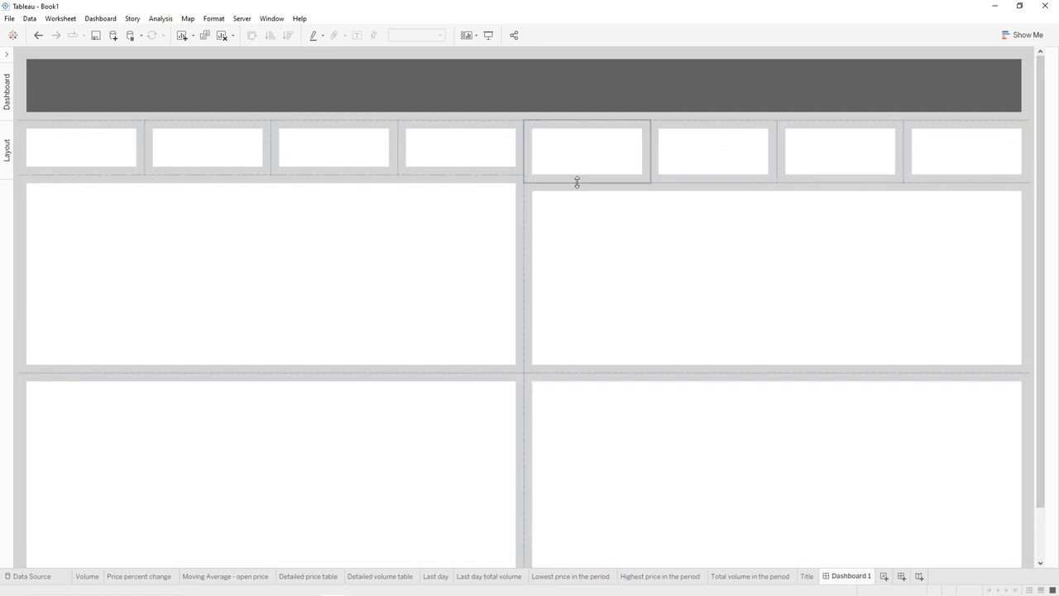
left_click_drag(514, 175, 515, 189)
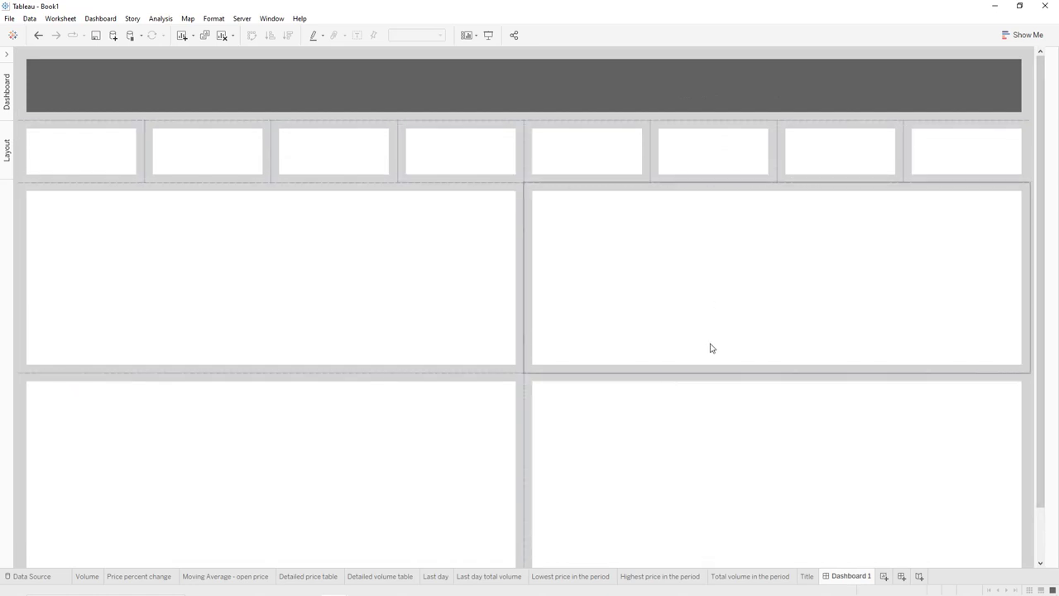
Step: Lower the divider between the two rows of large blocks on both halves so the upper blocks become taller
left_click_drag(700, 373, 701, 390)
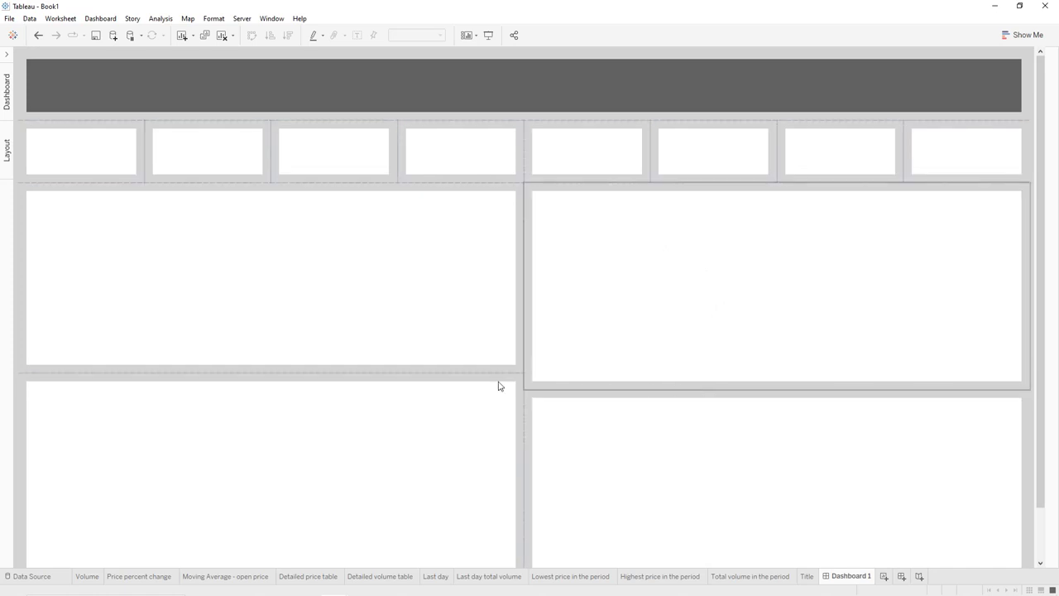
left_click_drag(471, 371, 470, 386)
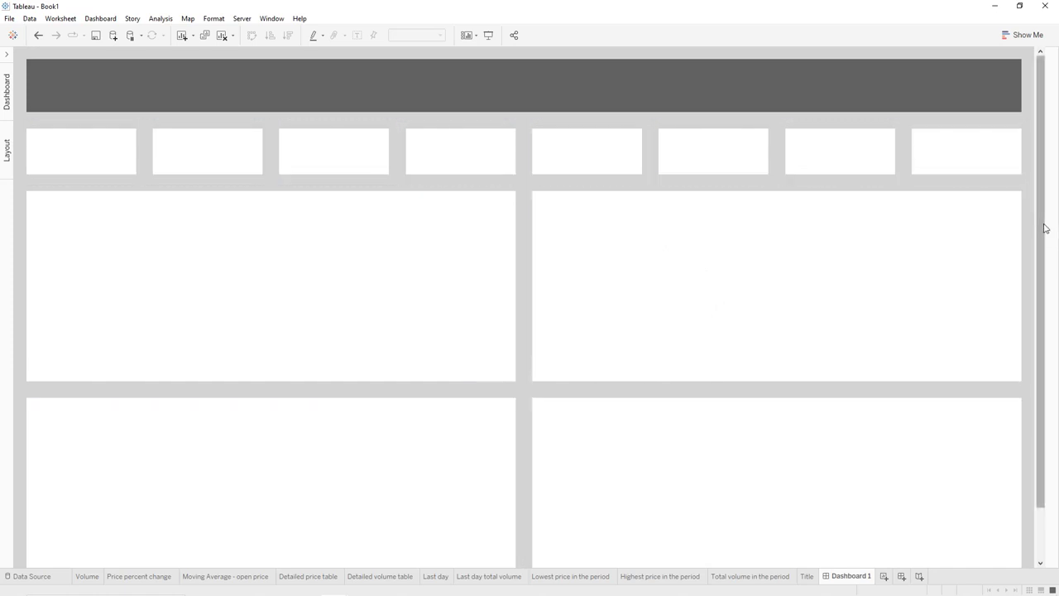
scroll(1050, 273, "down", 3)
scroll(1052, 252, "up", 3)
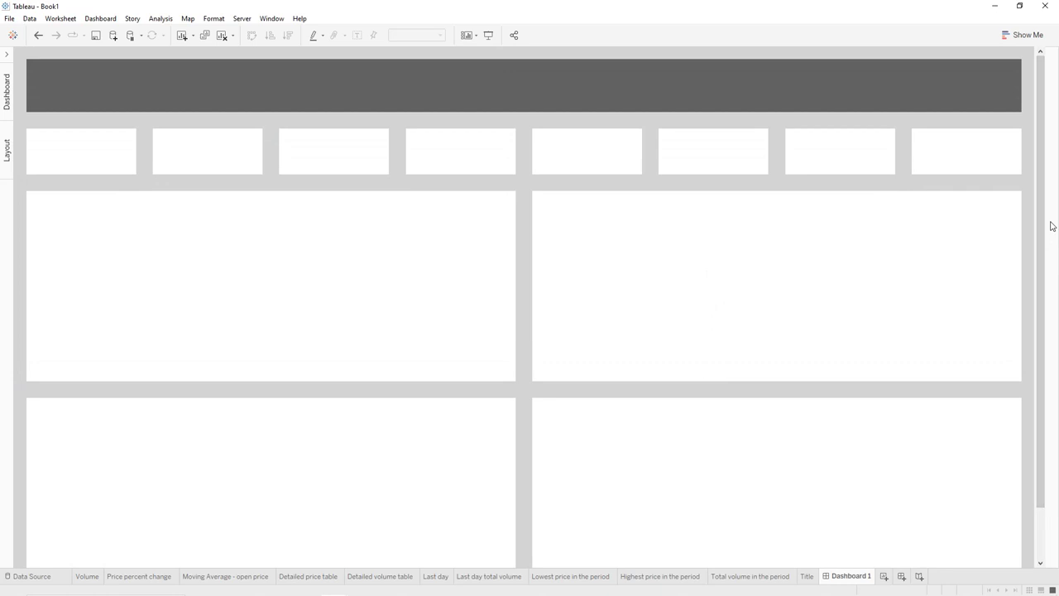
Step: Place the Volume worksheet as a floating object in the upper-left large block of the dashboard
left_click(7, 149)
left_click(25, 54)
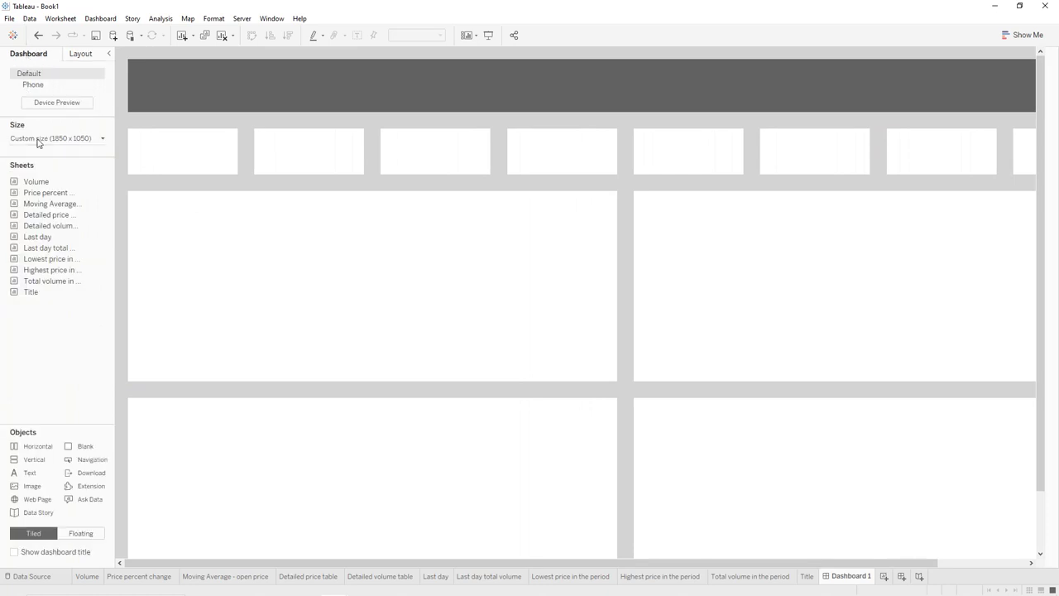
left_click(81, 534)
left_click_drag(86, 182, 170, 207)
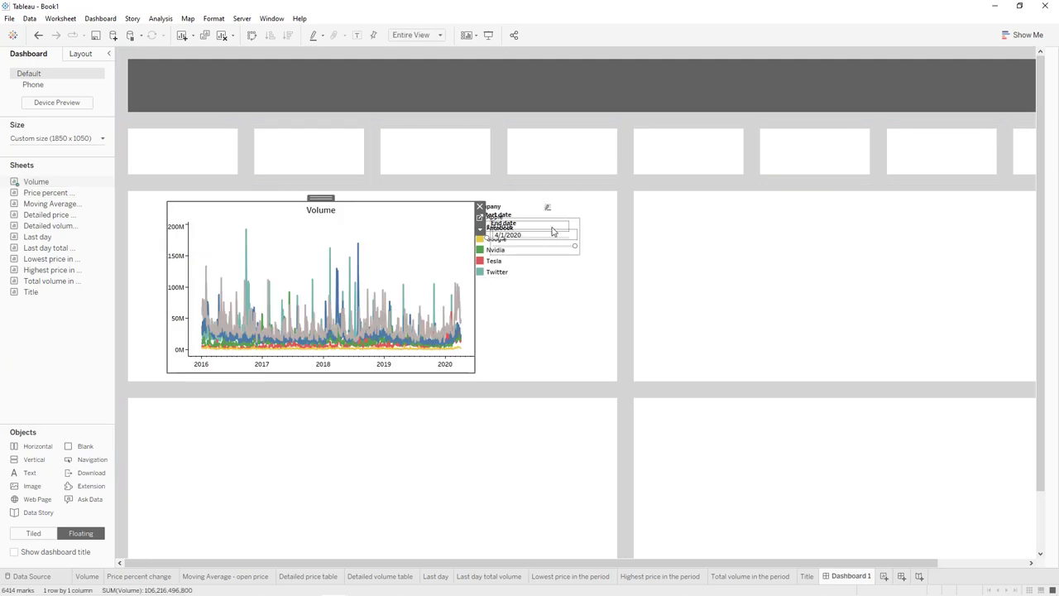
Step: Move the End date control into the second small cell, widen it slightly to fit, and center its title
left_click_drag(540, 215, 357, 155)
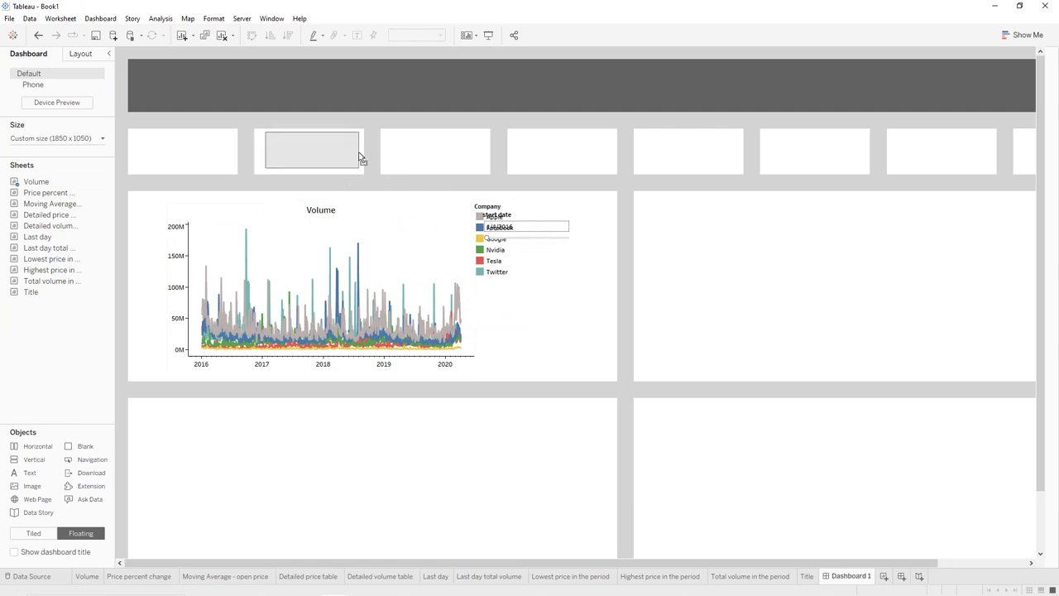
left_click_drag(263, 150, 260, 157)
left_click(363, 147)
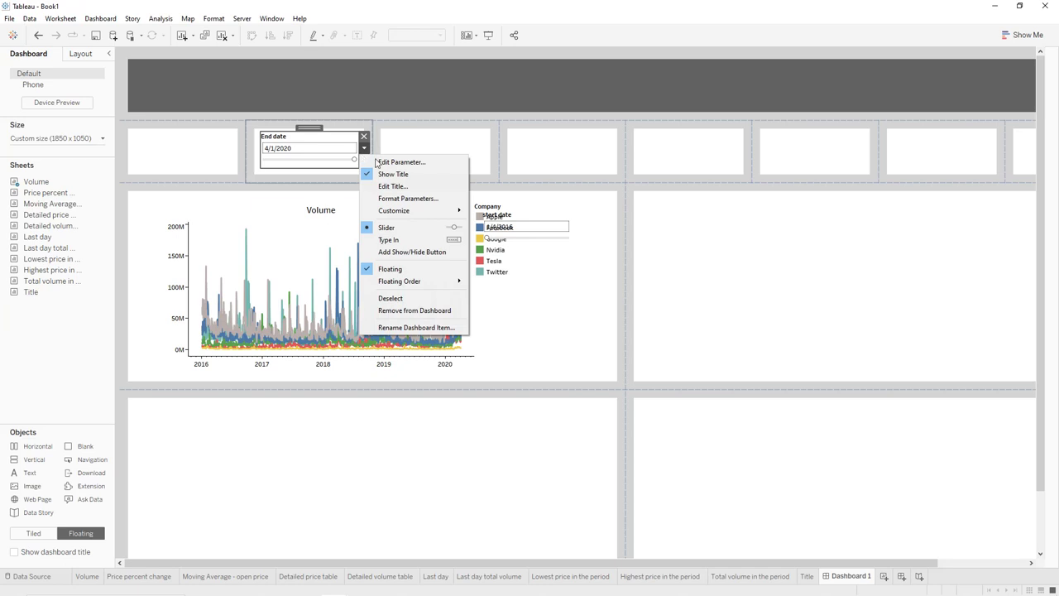
left_click(395, 195)
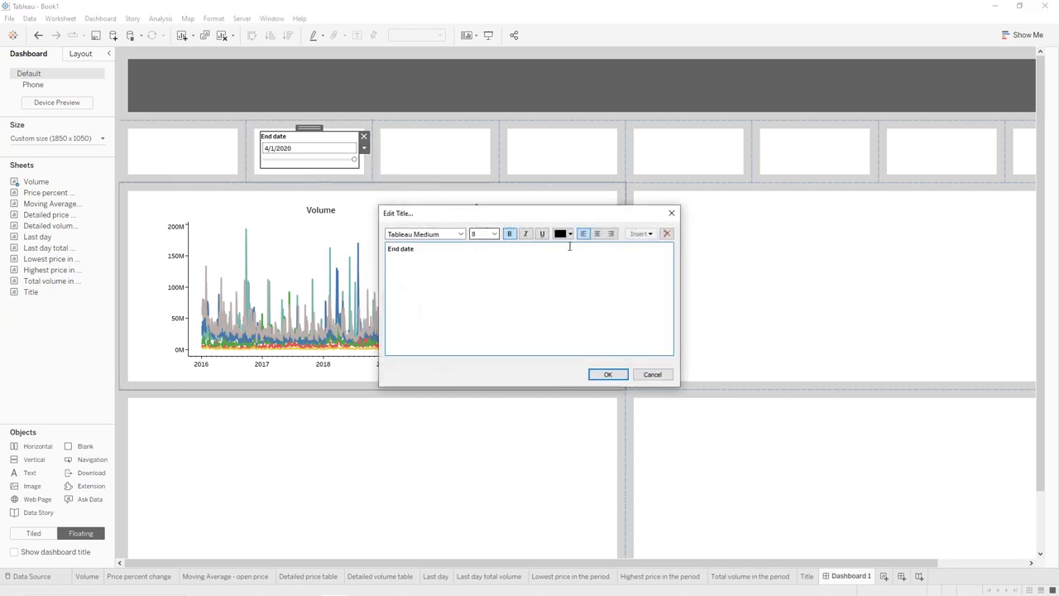
left_click(597, 234)
left_click(607, 374)
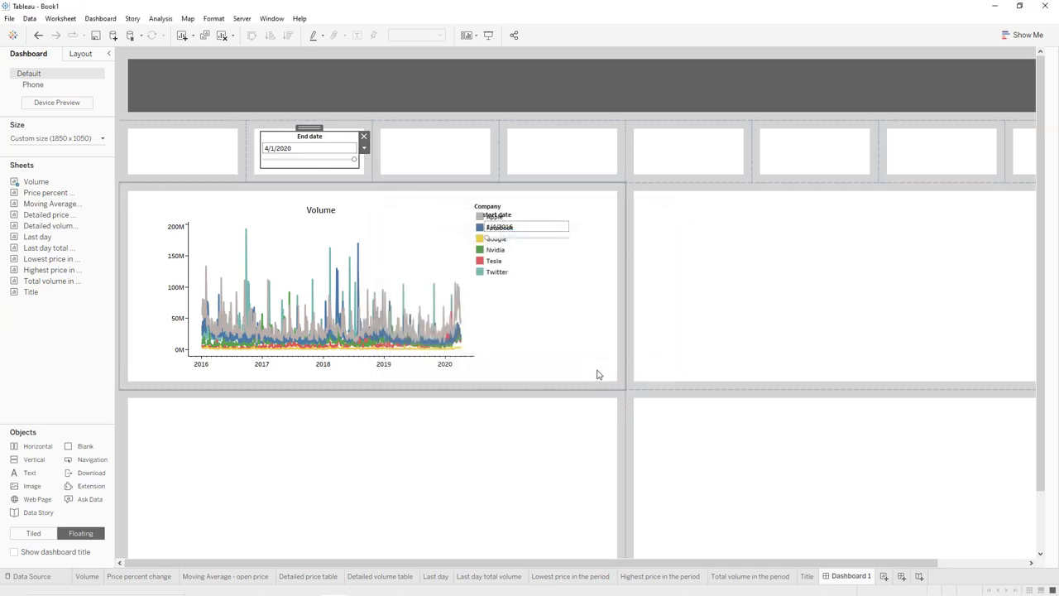
Step: Move the start date control into the first small cell, widen it slightly to fit, and center its title
left_click(534, 220)
left_click_drag(529, 207, 187, 132)
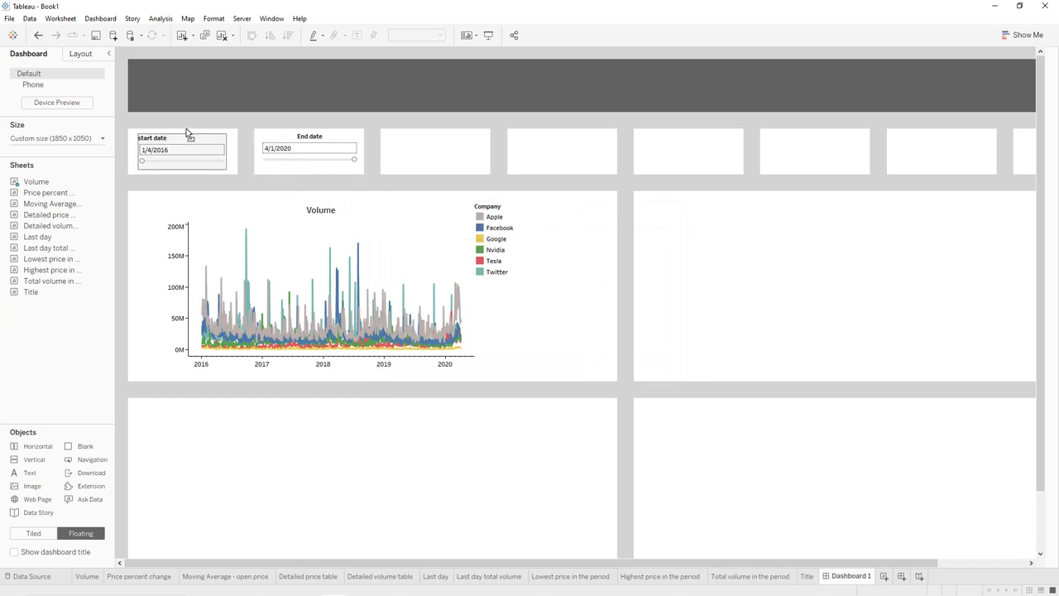
left_click_drag(228, 154, 229, 154)
left_click(240, 151)
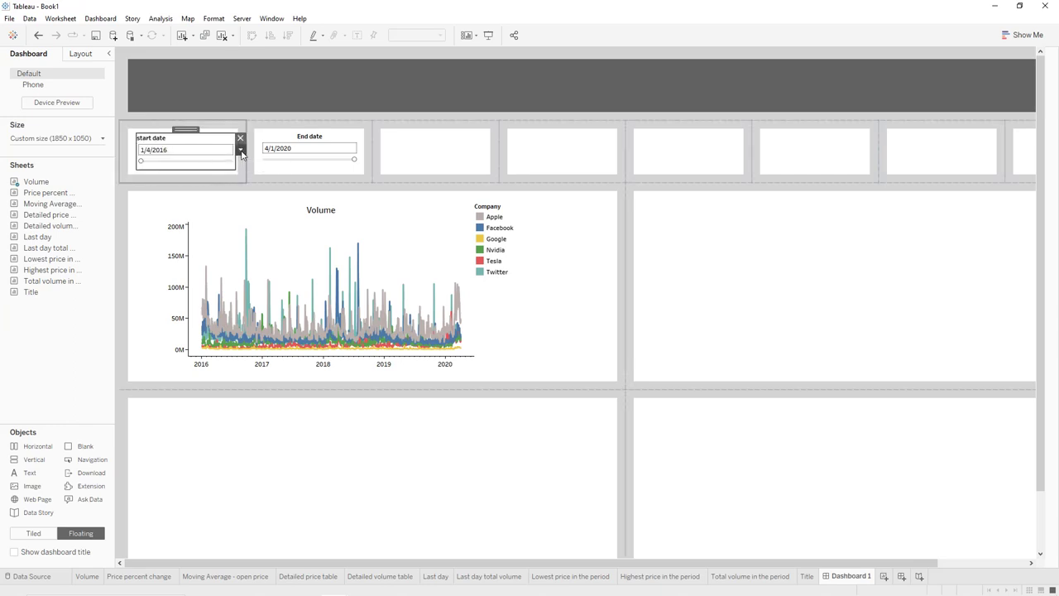
left_click(291, 191)
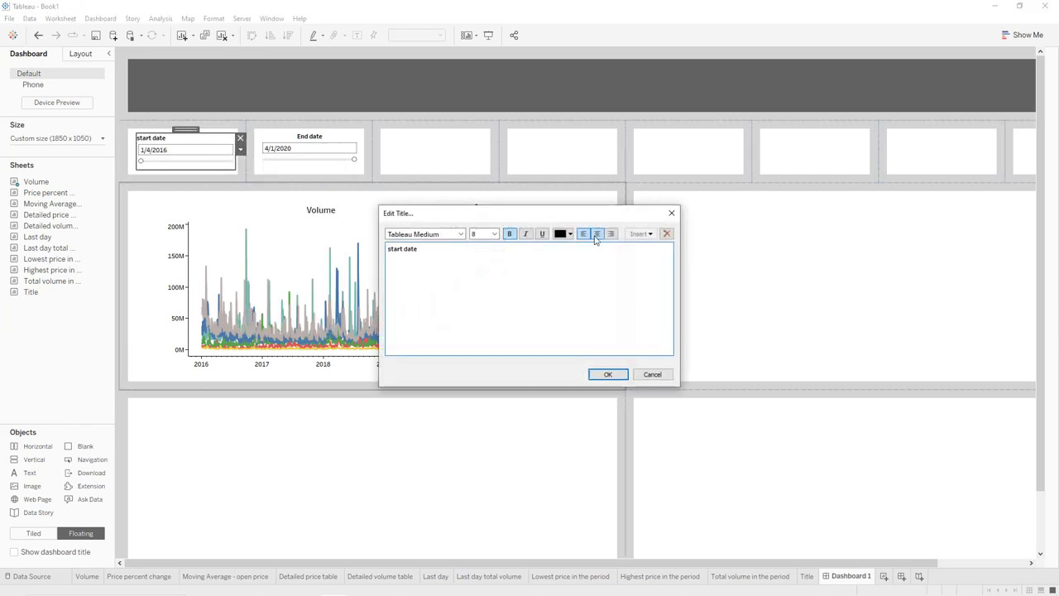
left_click(609, 379)
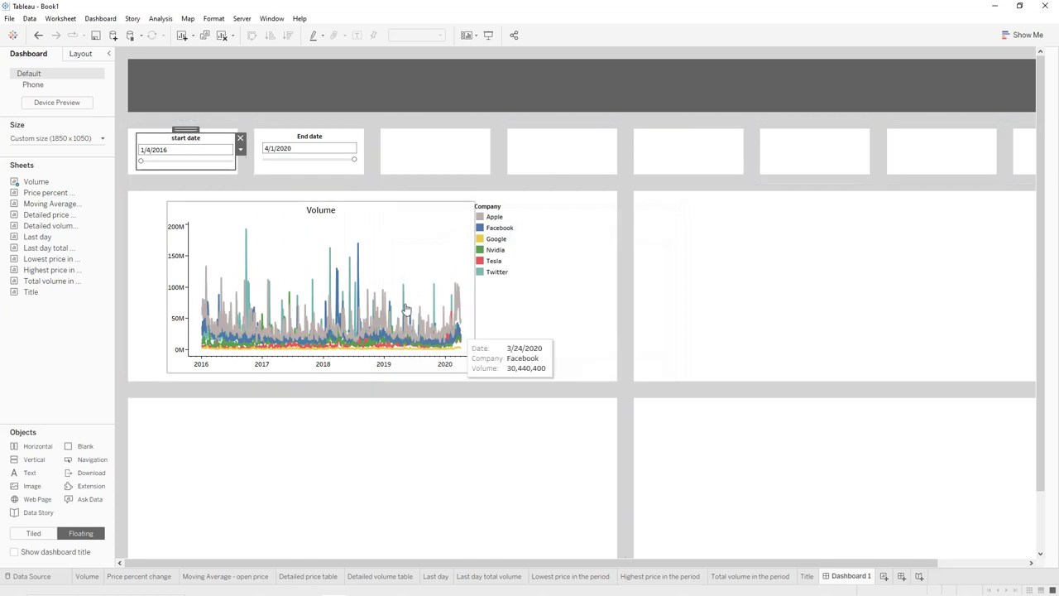
Step: Show the Company highlighter for the Volume chart and fit it into the third small cell by reducing its height
left_click(402, 268)
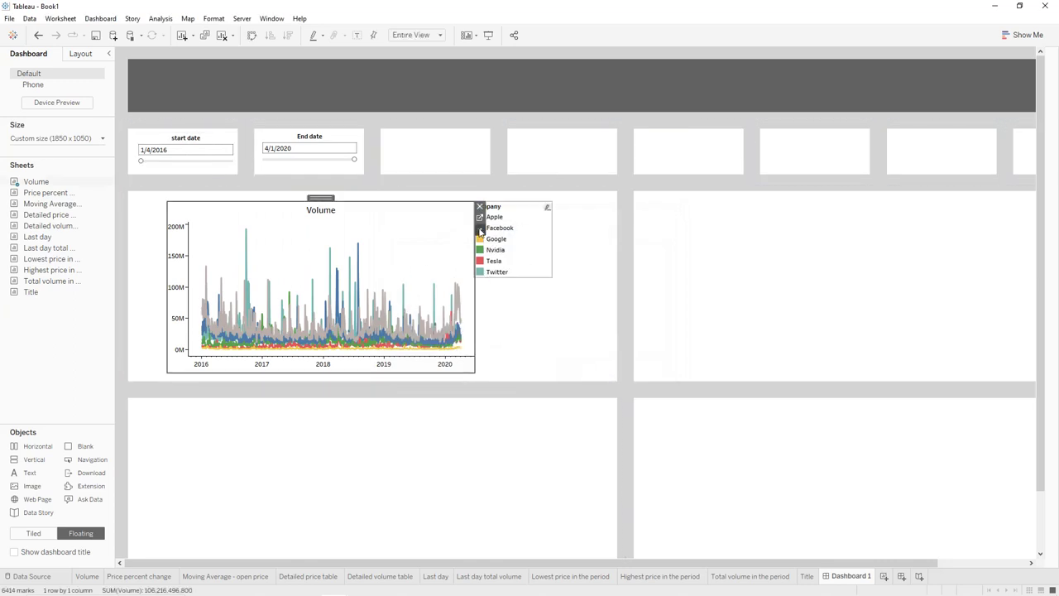
left_click(480, 228)
mouse_move(523, 334)
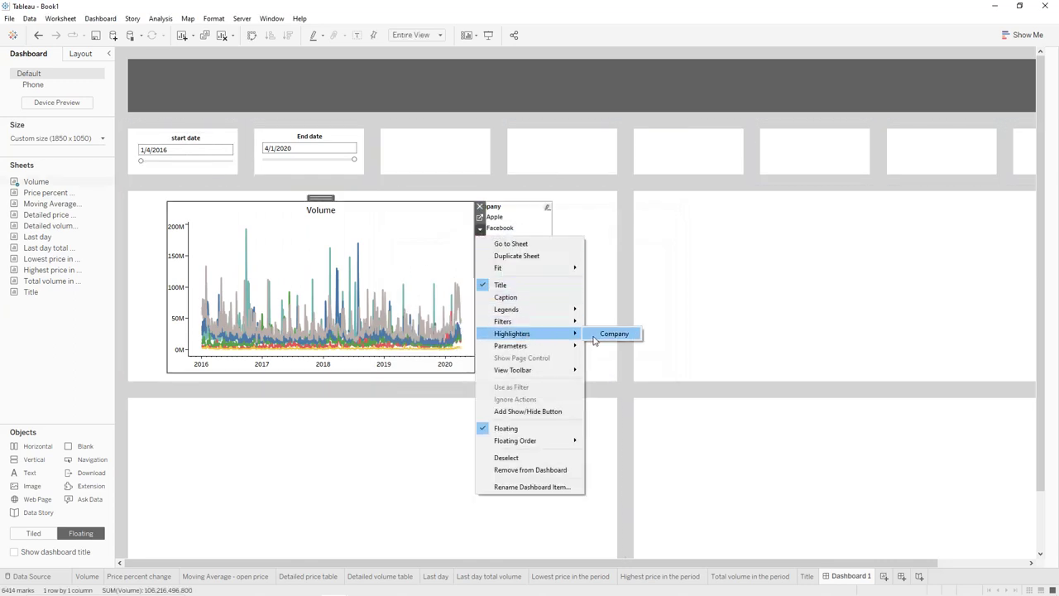
left_click(614, 333)
left_click(533, 209)
left_click_drag(533, 208, 440, 135)
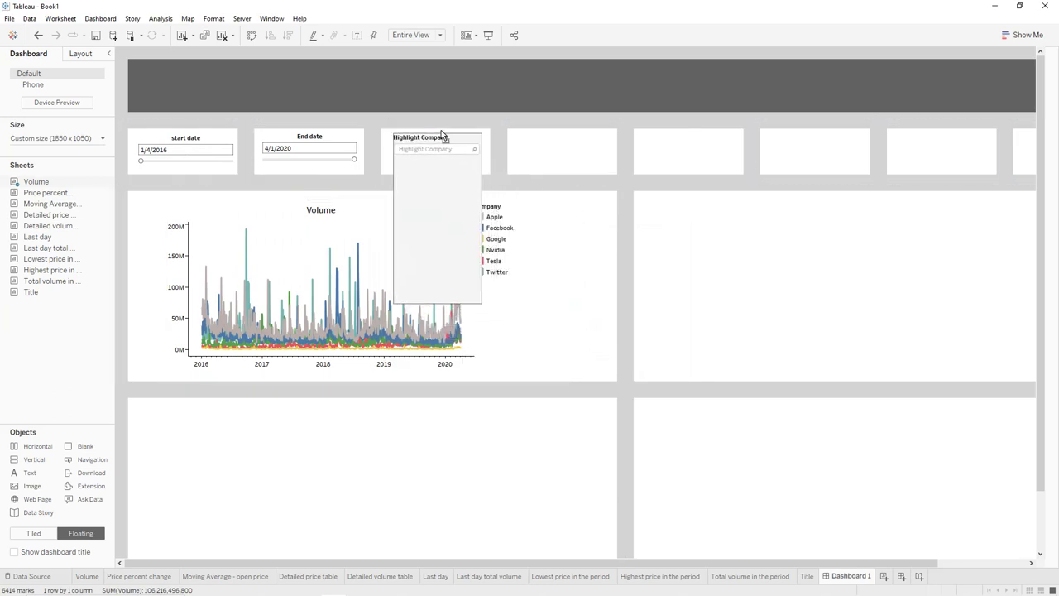
left_click_drag(449, 305, 440, 170)
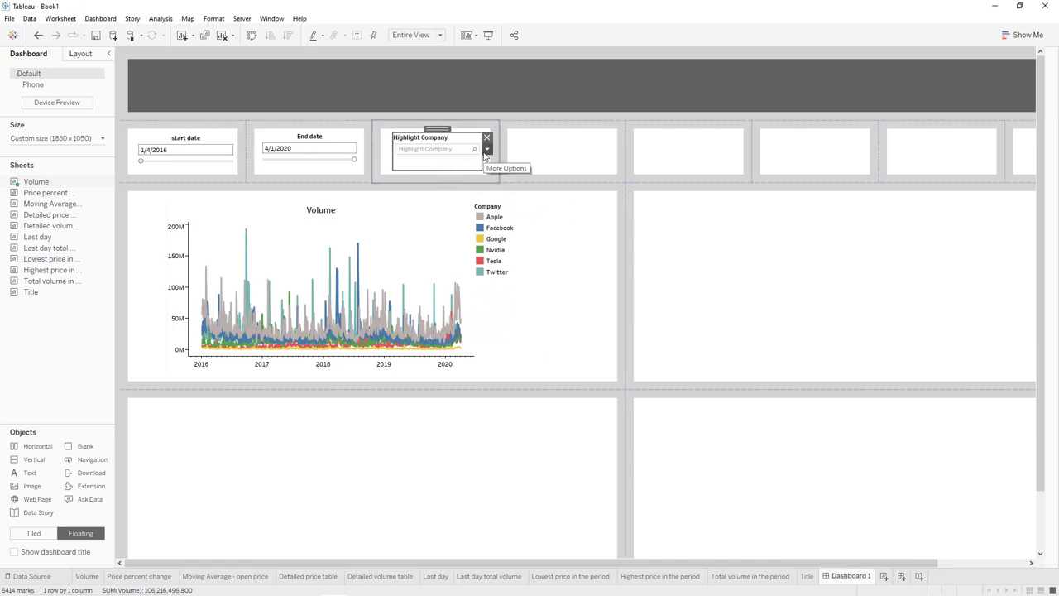
Step: Title the highlighter "Company" with center alignment
left_click(487, 149)
left_click(508, 189)
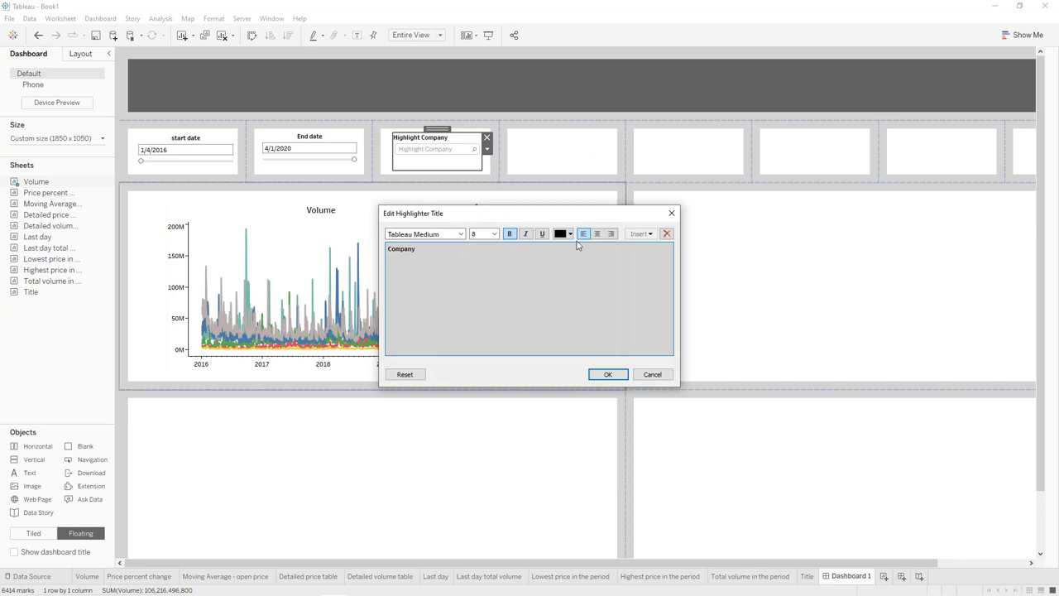
left_click(598, 234)
left_click(607, 374)
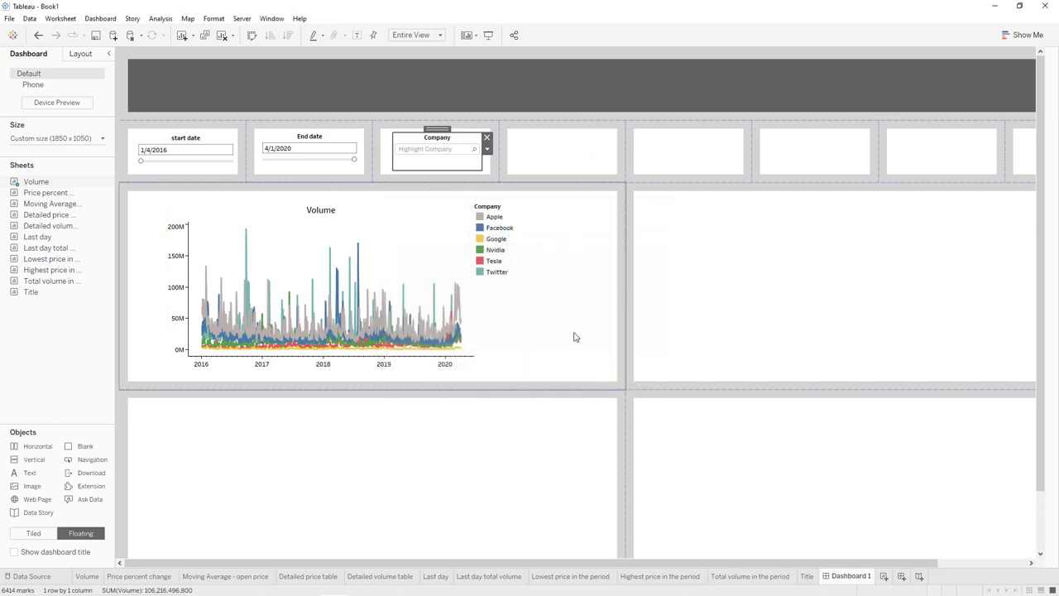
Step: Hide the Company color legend's title, narrow the legend, and place it in the upper-right corner of the Volume block
left_click(523, 242)
left_click(557, 218)
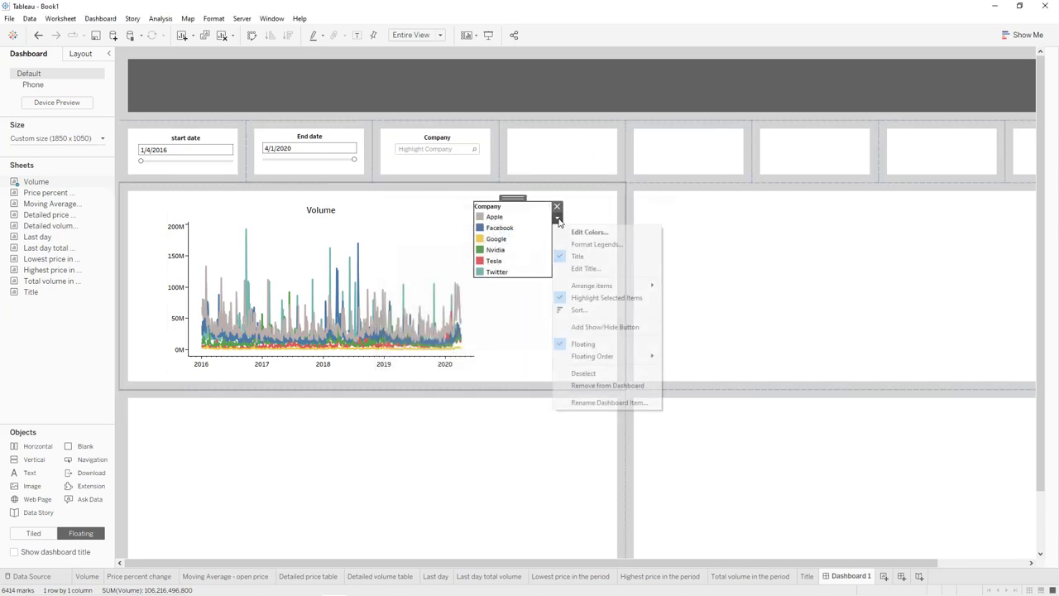
left_click(578, 256)
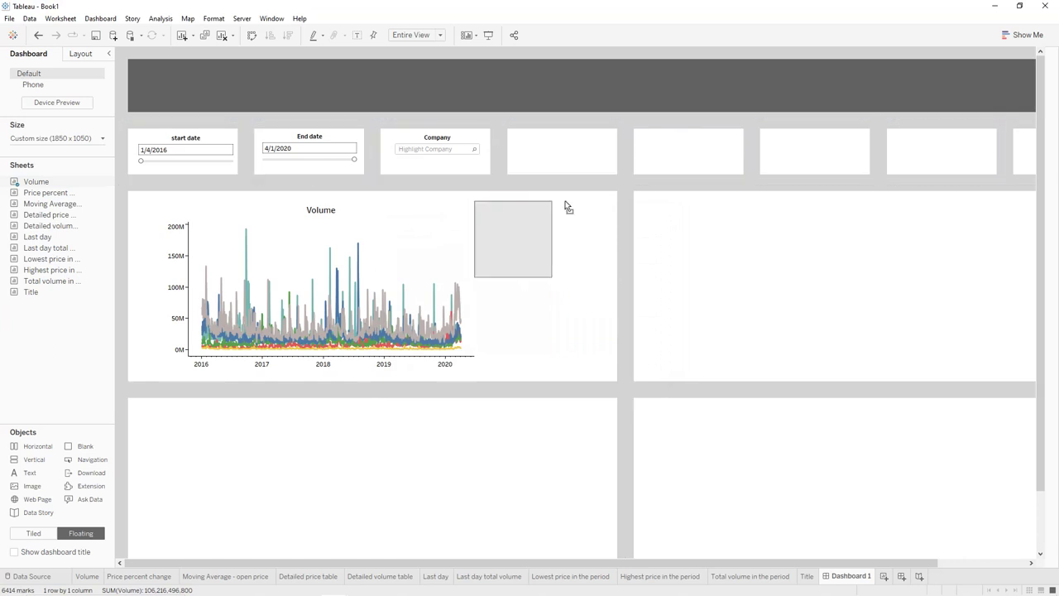
left_click_drag(523, 198, 585, 195)
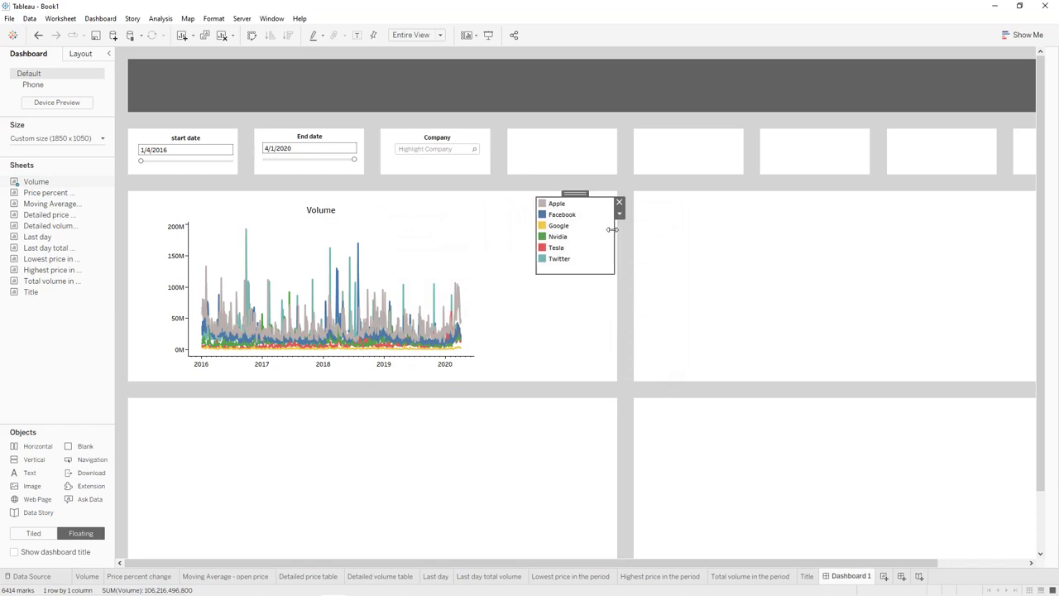
left_click_drag(614, 229, 593, 230)
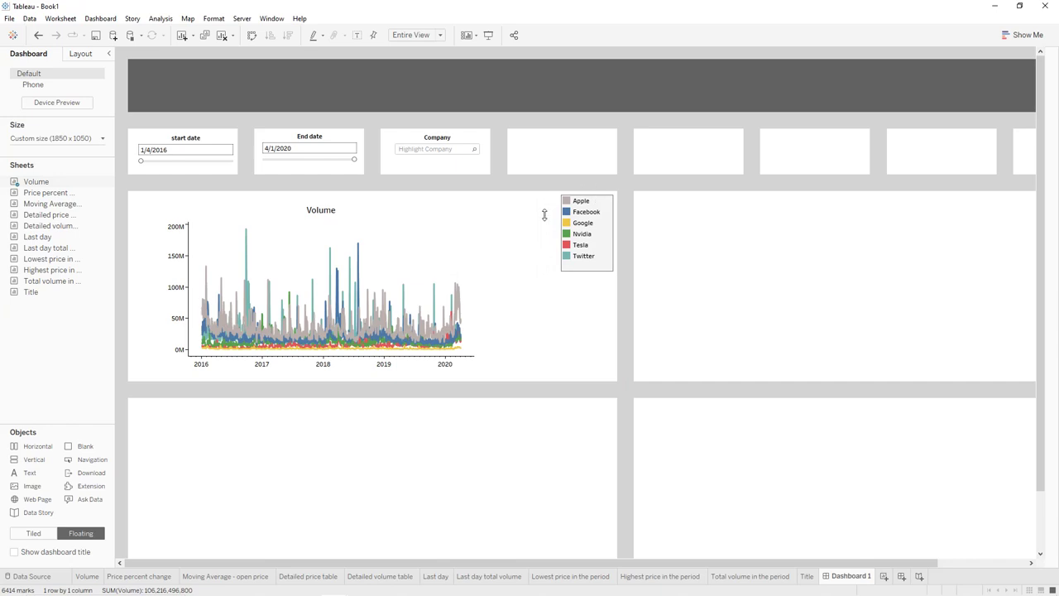
Step: Move the Volume chart toward the upper-left corner of its block
left_click(172, 213)
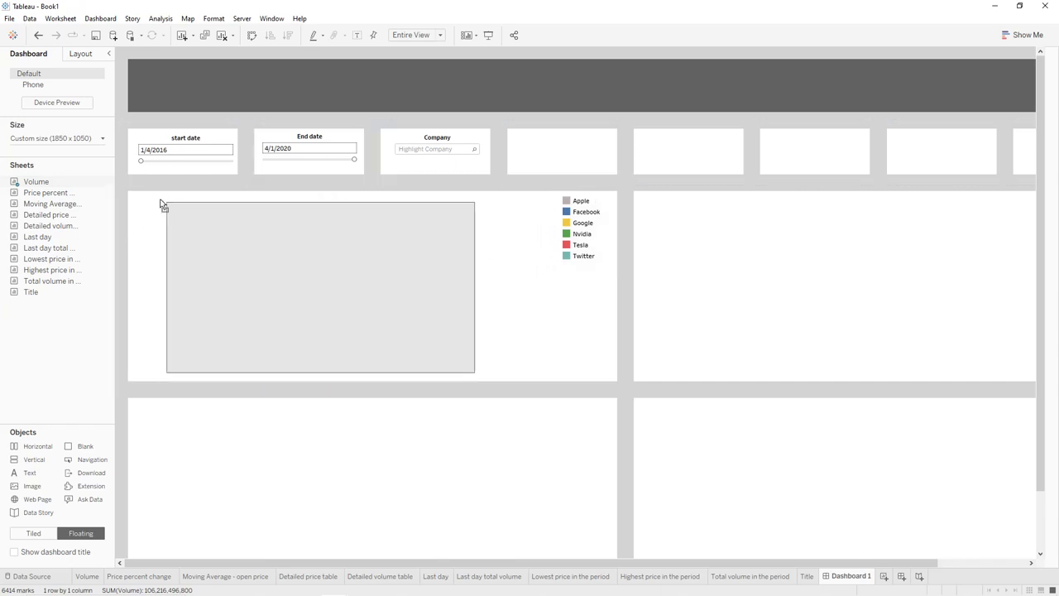